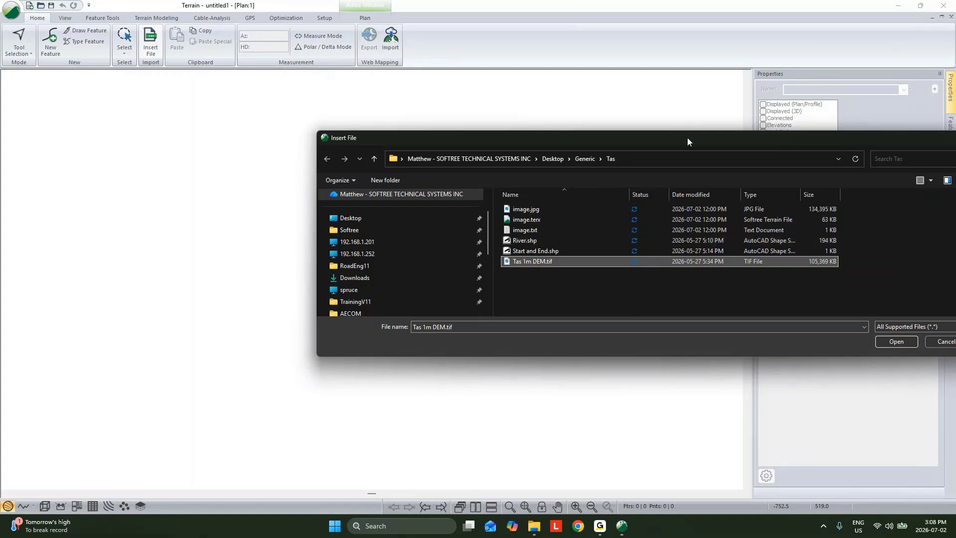
# Open Tas 1m DEM.tif for insertion and choose the Raster DEM format for it.
pyautogui.moveTo(687, 142); pyautogui.dragTo(563, 140)
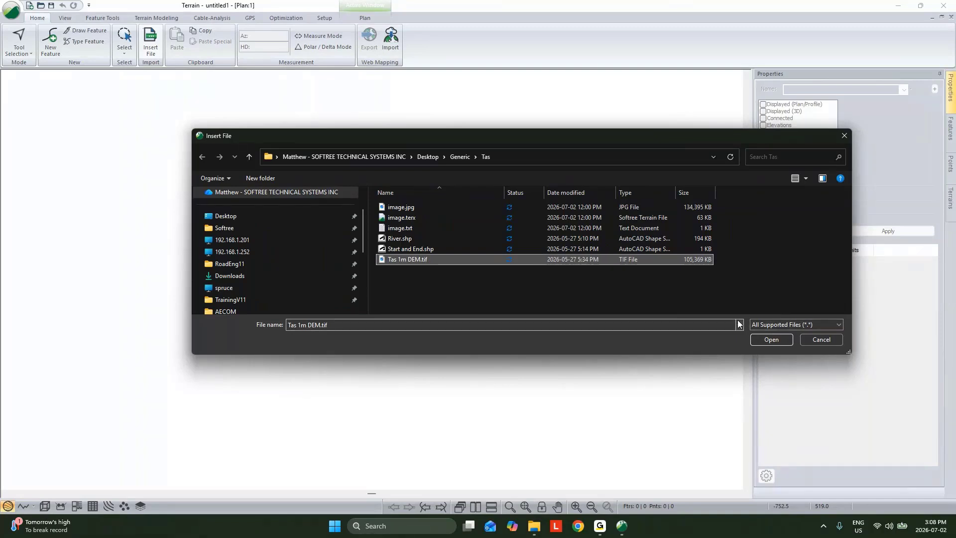
pyautogui.click(772, 339)
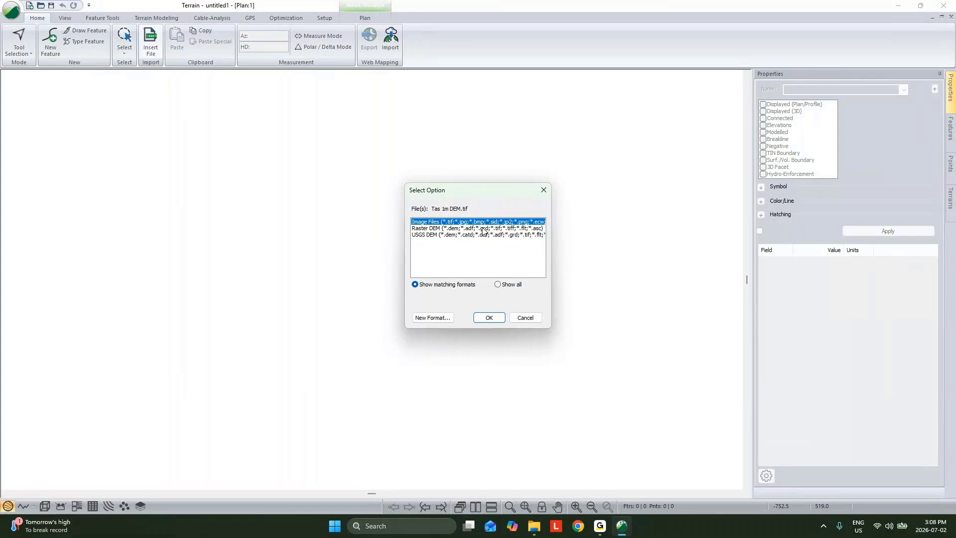
pyautogui.click(483, 228)
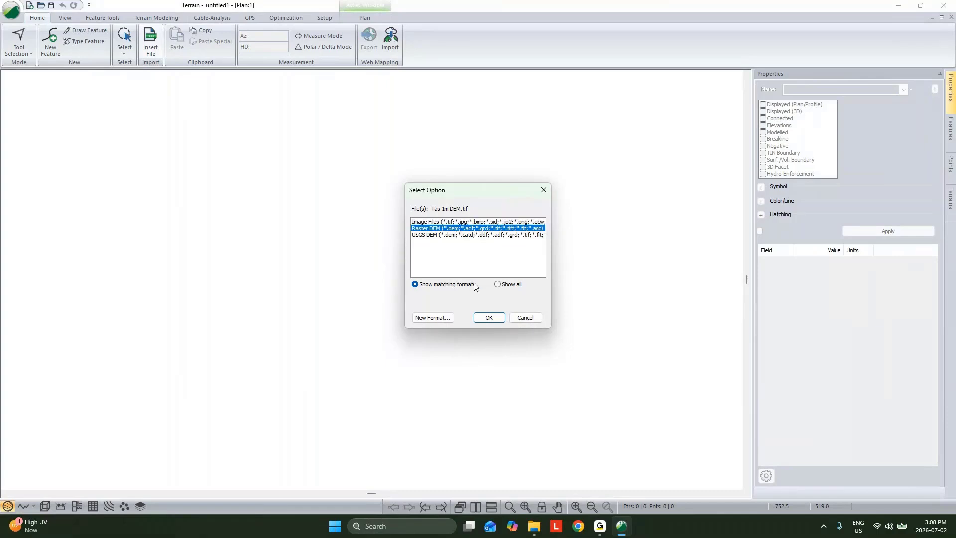
pyautogui.click(484, 318)
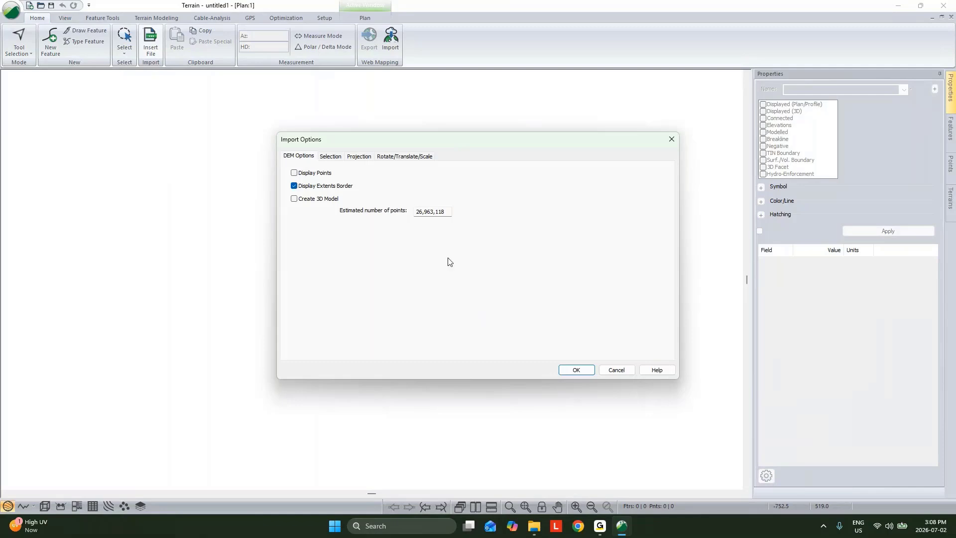
# Review the import's point resolution and projection settings, keep GDA2020_MGA_zone_55 in metric units, and import the DEM.
pyautogui.click(338, 157)
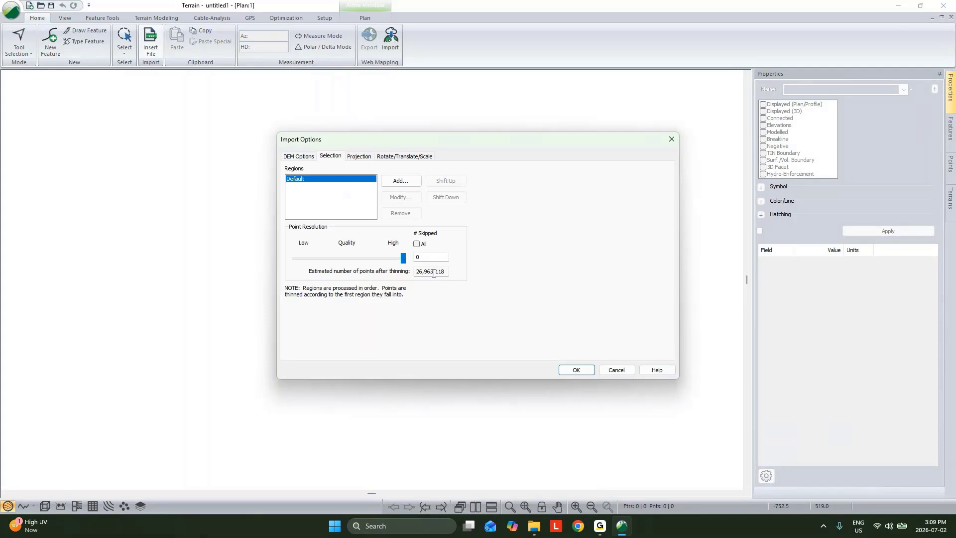
pyautogui.click(368, 159)
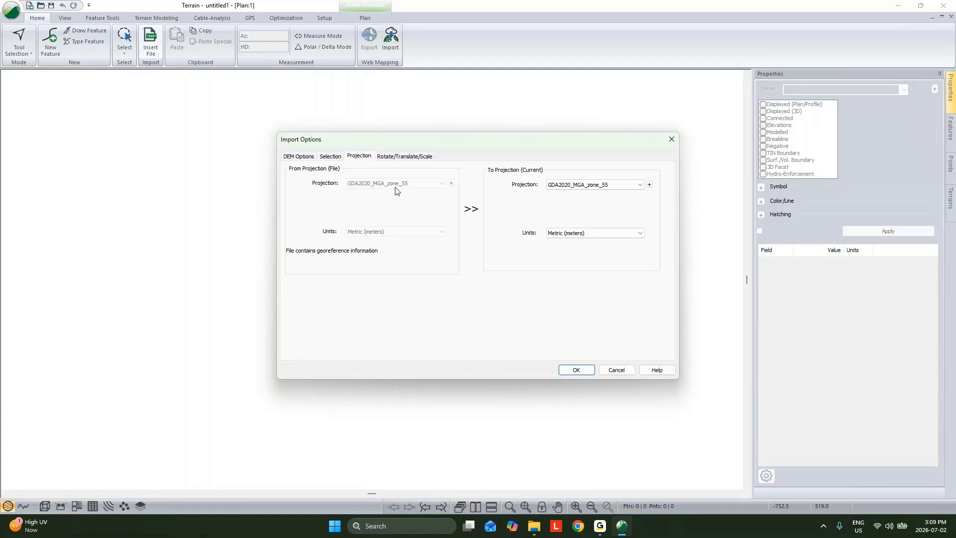
pyautogui.click(587, 188)
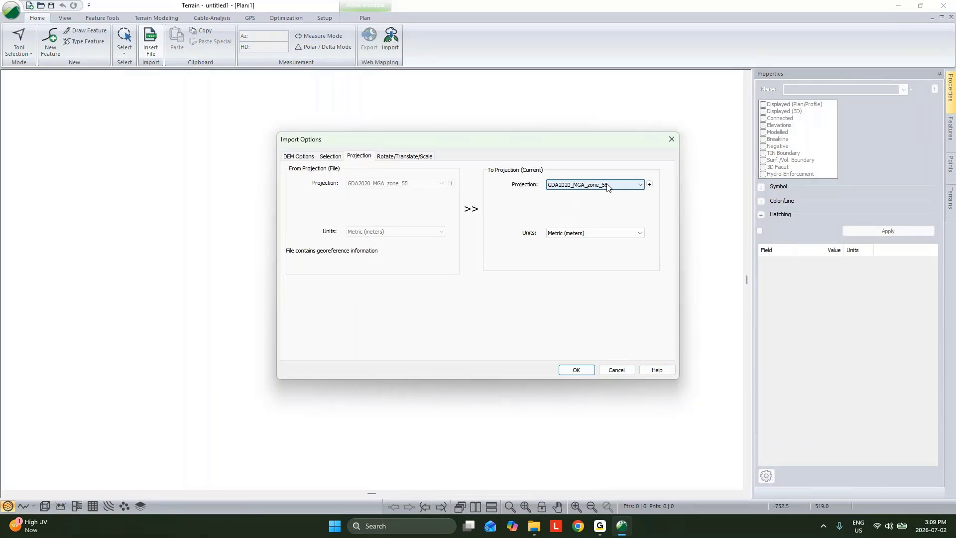
pyautogui.click(576, 370)
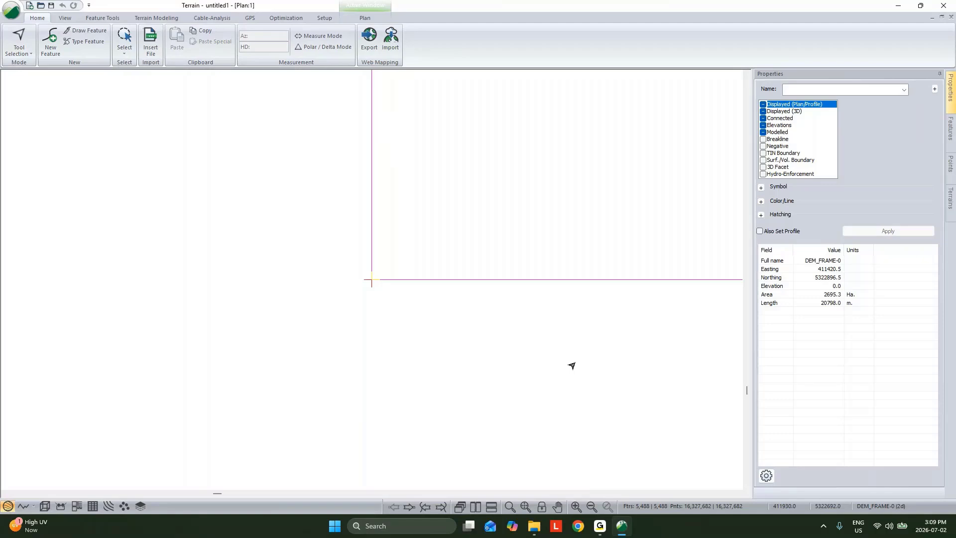
# Simplify the imported DEM point features with a tolerance of 0.1, continuing without undo.
pyautogui.scroll(-3, 465, 337)
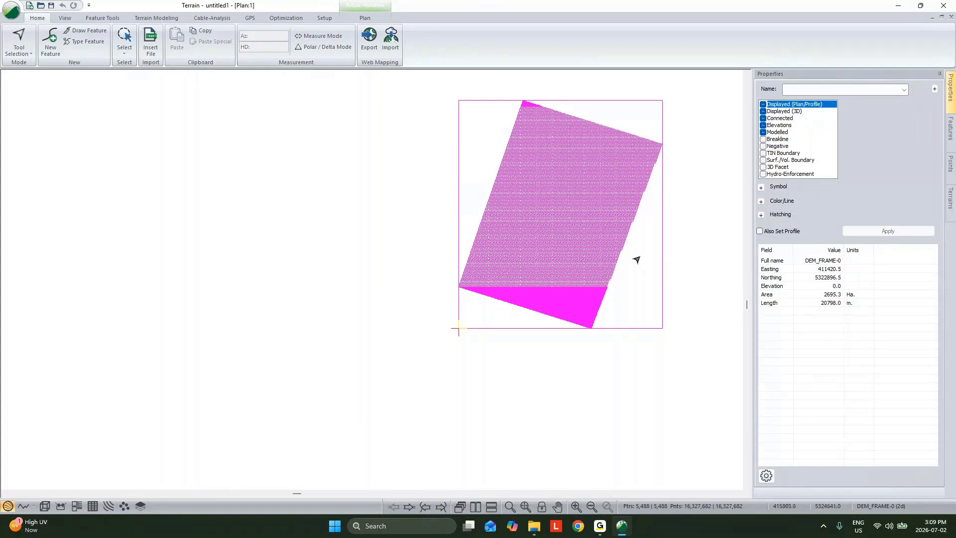
pyautogui.scroll(2, 581, 311)
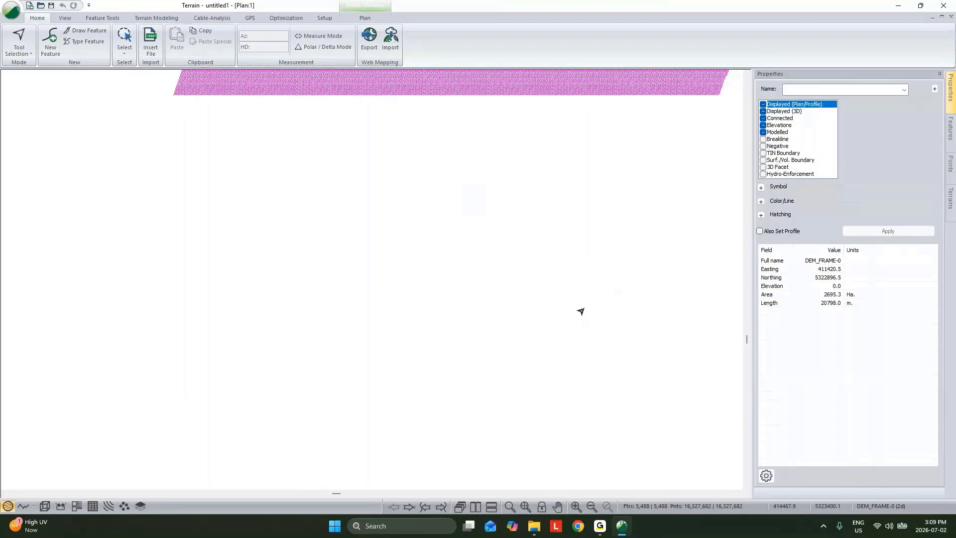
pyautogui.scroll(2, 586, 284)
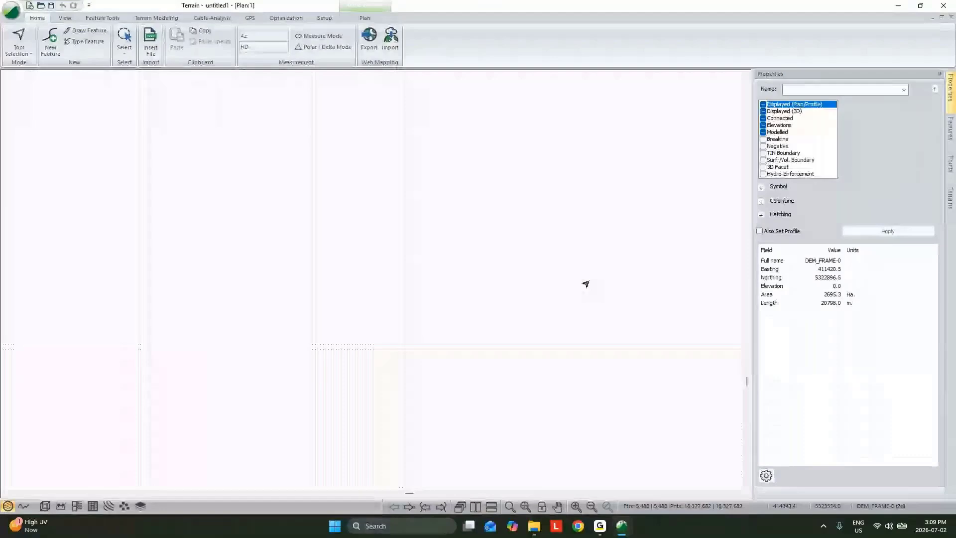
pyautogui.scroll(-2, 587, 281)
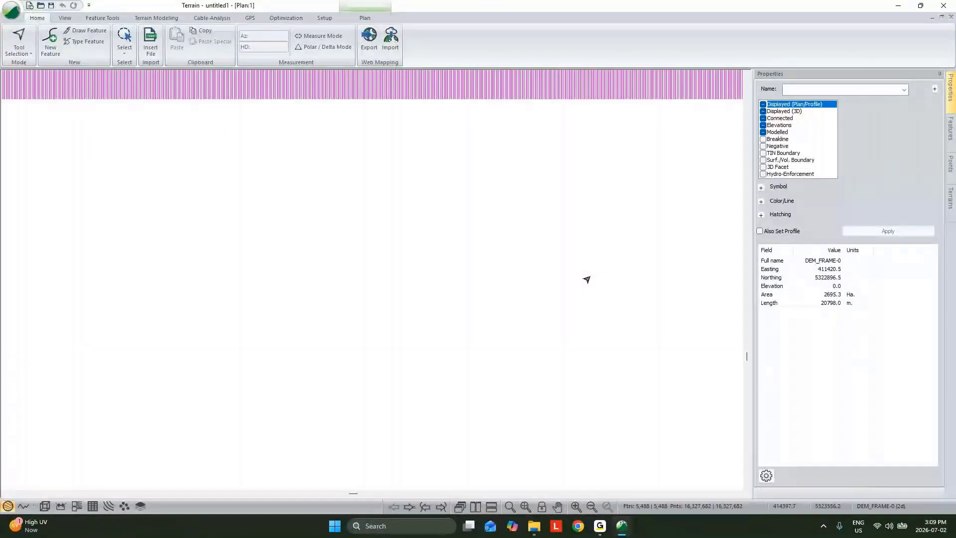
pyautogui.scroll(-2, 586, 280)
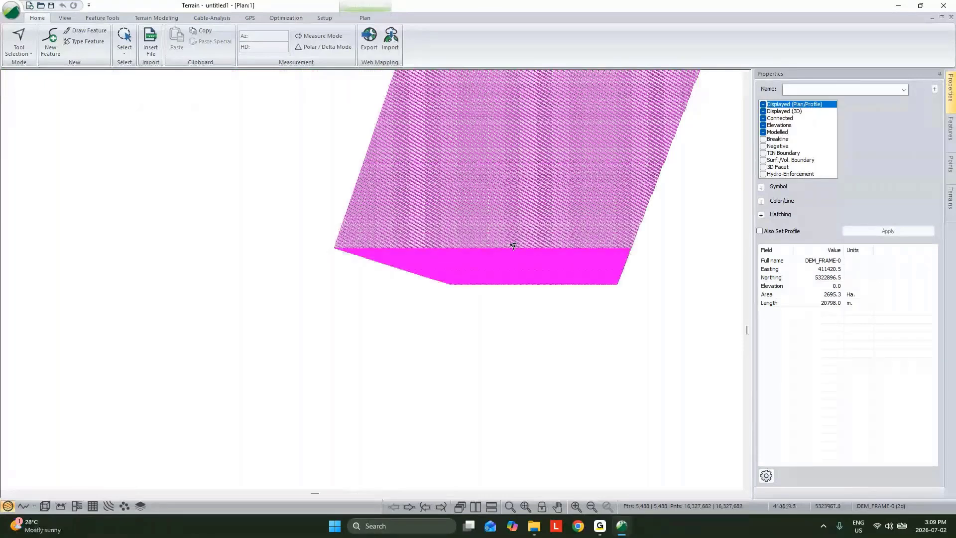
pyautogui.click(249, 226)
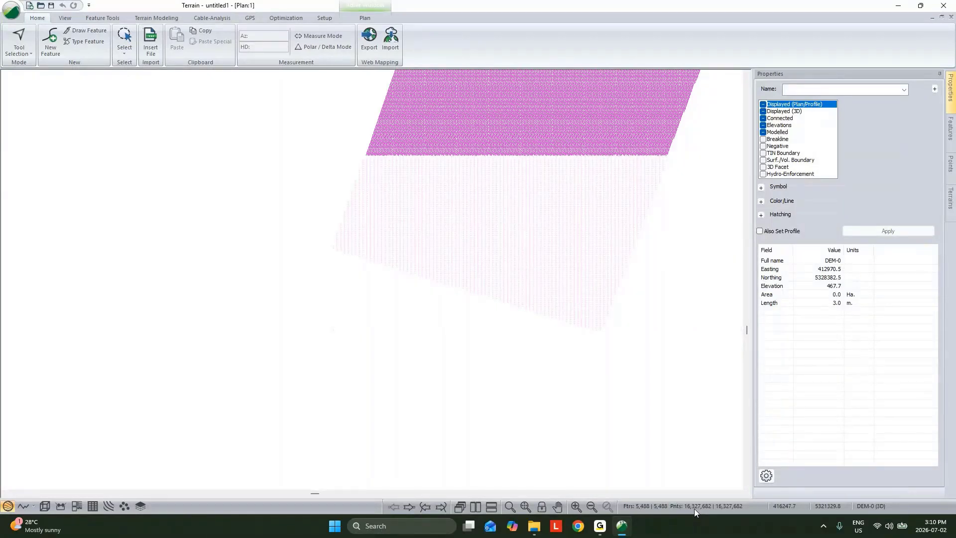
pyautogui.click(166, 18)
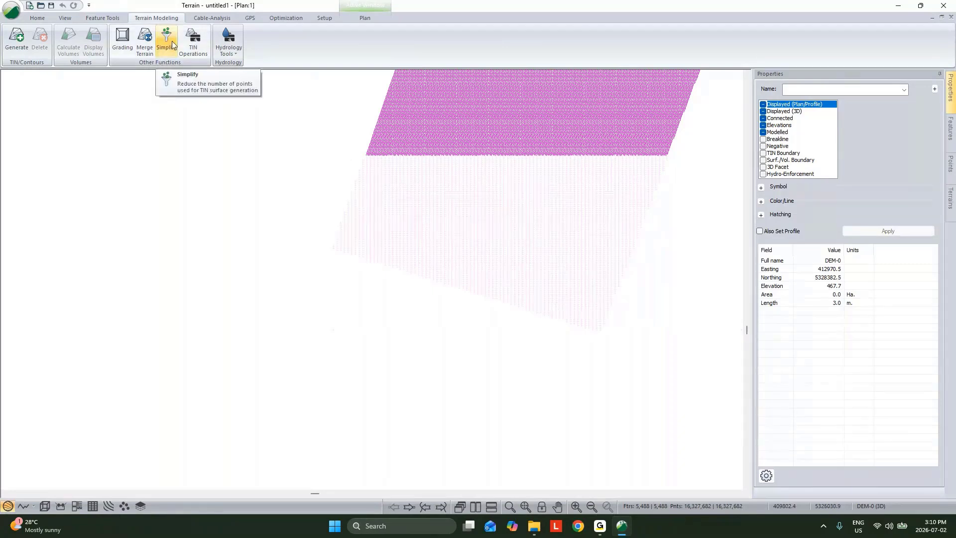
pyautogui.click(102, 19)
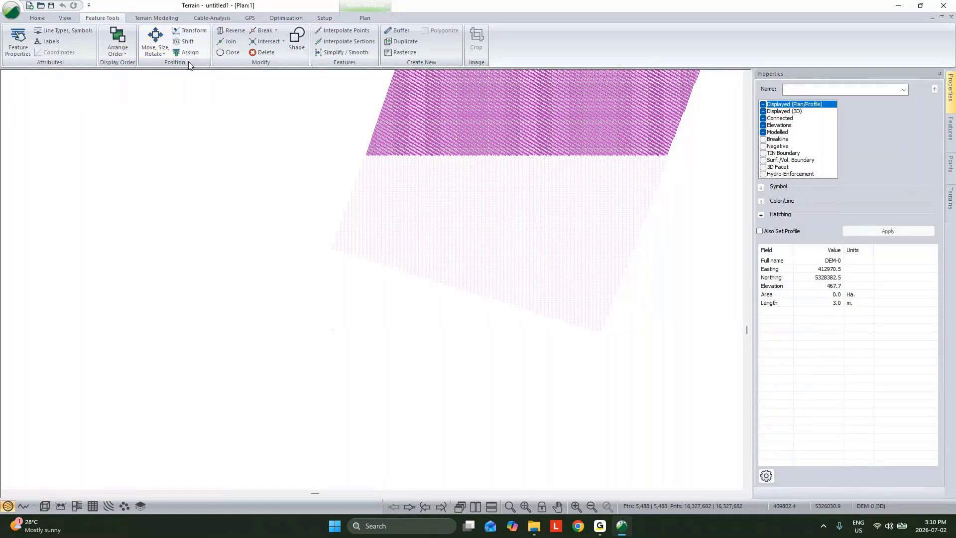
pyautogui.click(336, 53)
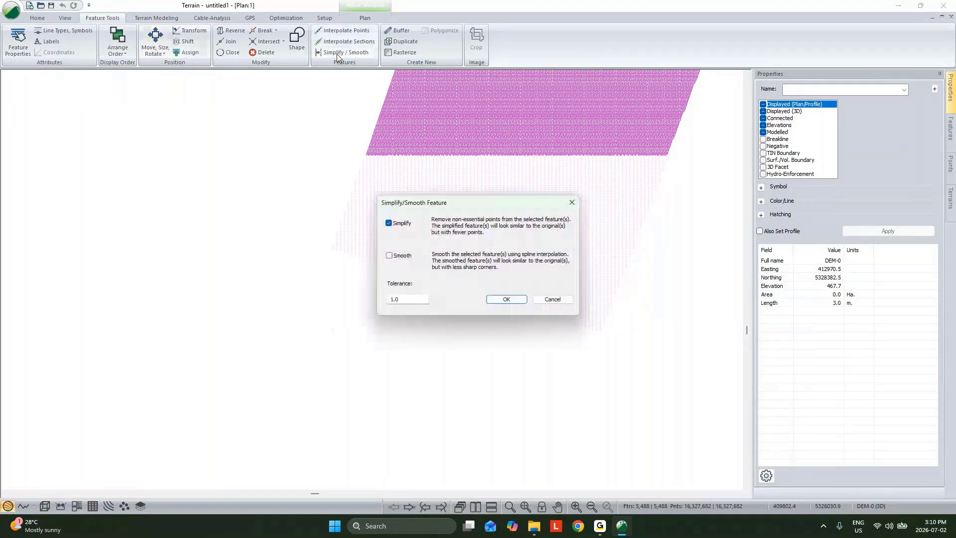
pyautogui.moveTo(411, 304); pyautogui.dragTo(342, 304)
pyautogui.write('.1')
pyautogui.click(507, 298)
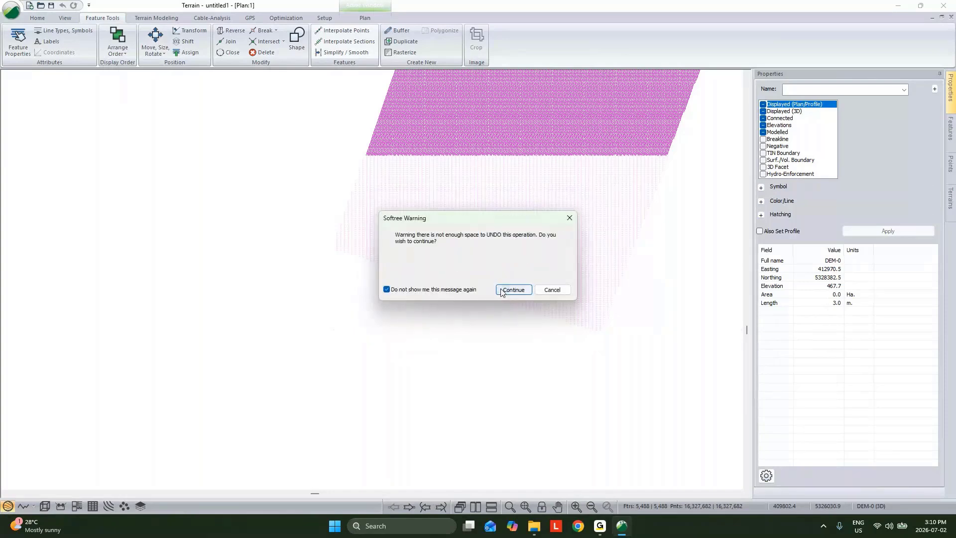
pyautogui.click(500, 288)
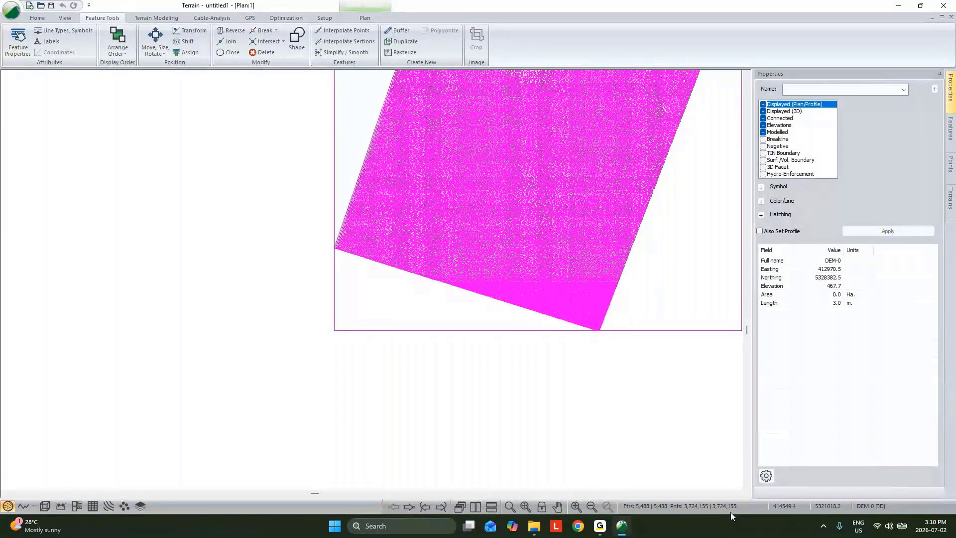
# Deselect the DEM features and generate the terrain TIN with major and minor contours, with major contour labeling turned off.
pyautogui.click(591, 363)
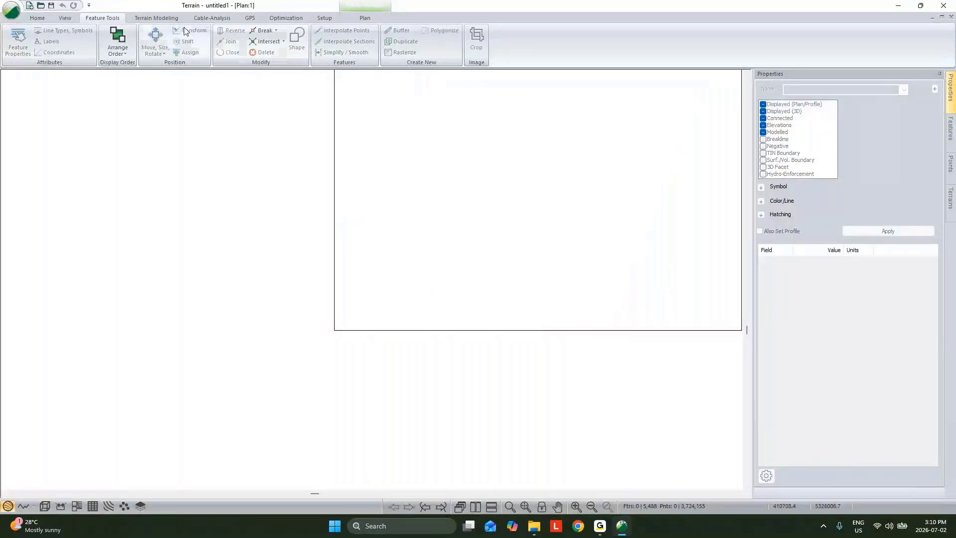
pyautogui.click(156, 17)
pyautogui.click(16, 40)
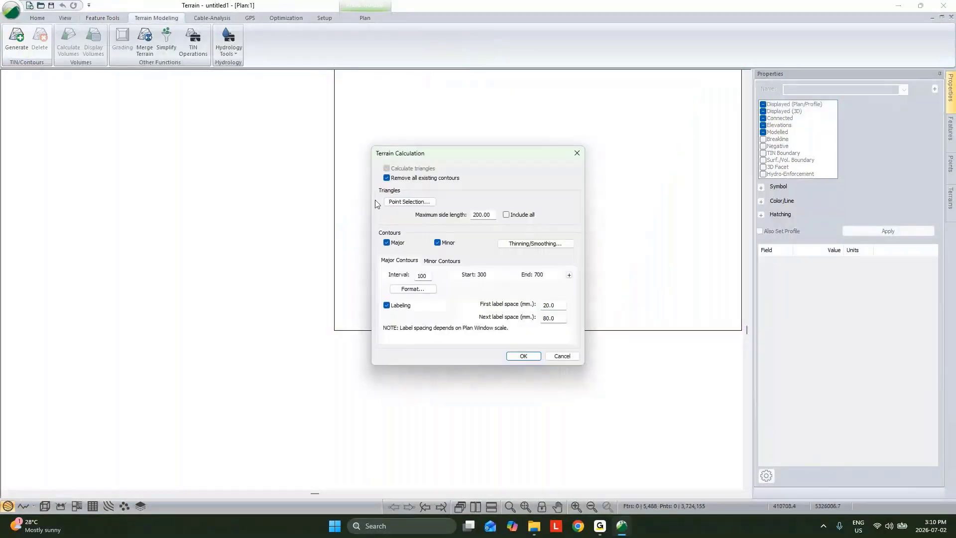
pyautogui.click(387, 305)
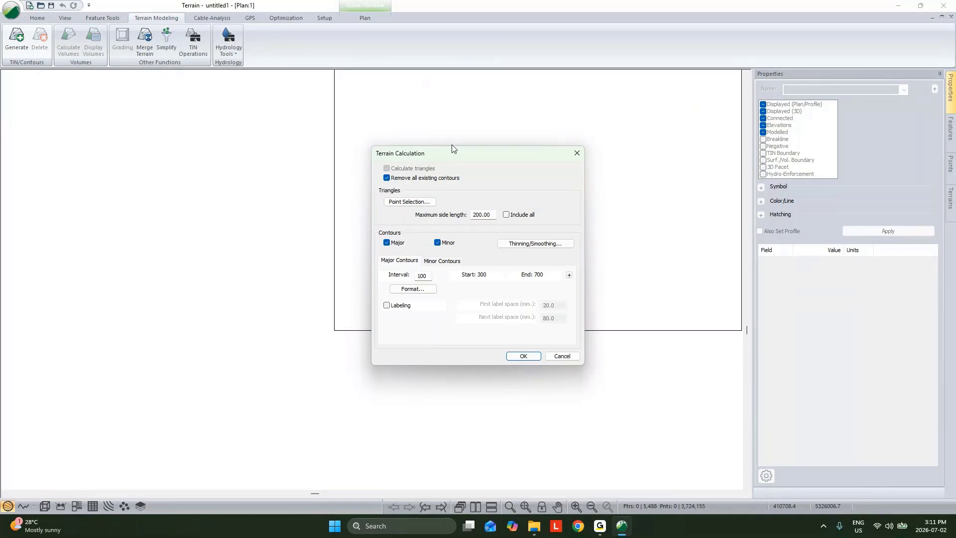
pyautogui.click(440, 262)
pyautogui.click(414, 265)
pyautogui.click(522, 356)
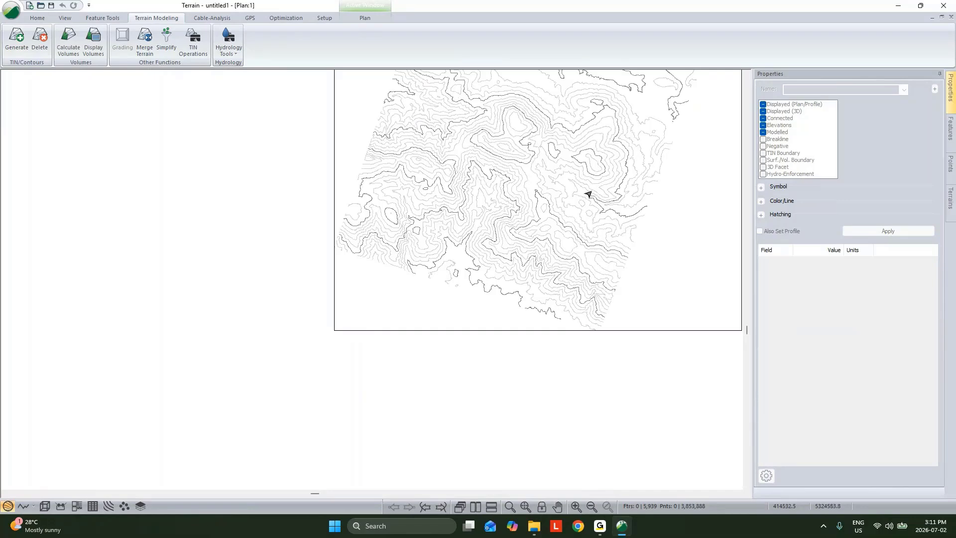
# Open a 3D view of the terrain surface and tile it side by side with the plan view.
pyautogui.moveTo(588, 196); pyautogui.dragTo(531, 344, button='middle')
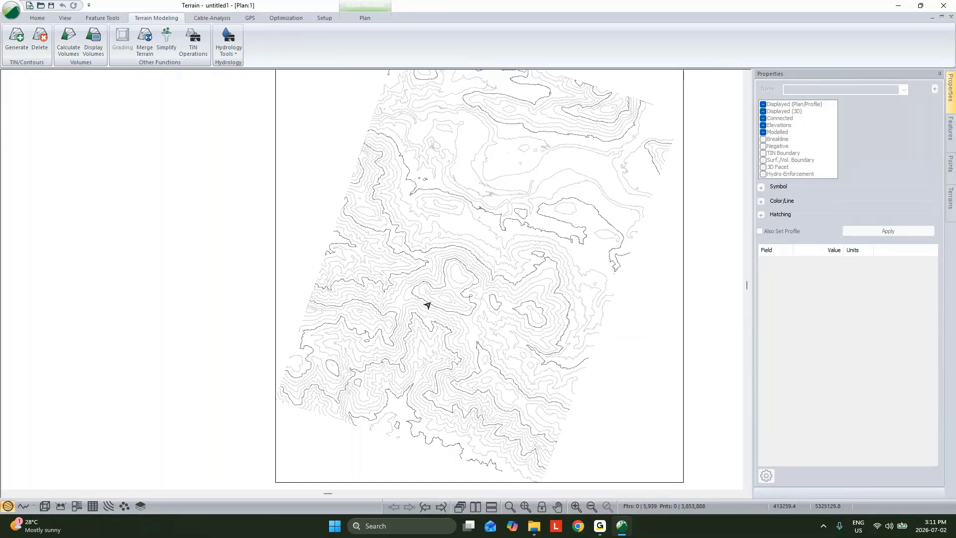
pyautogui.moveTo(640, 157)
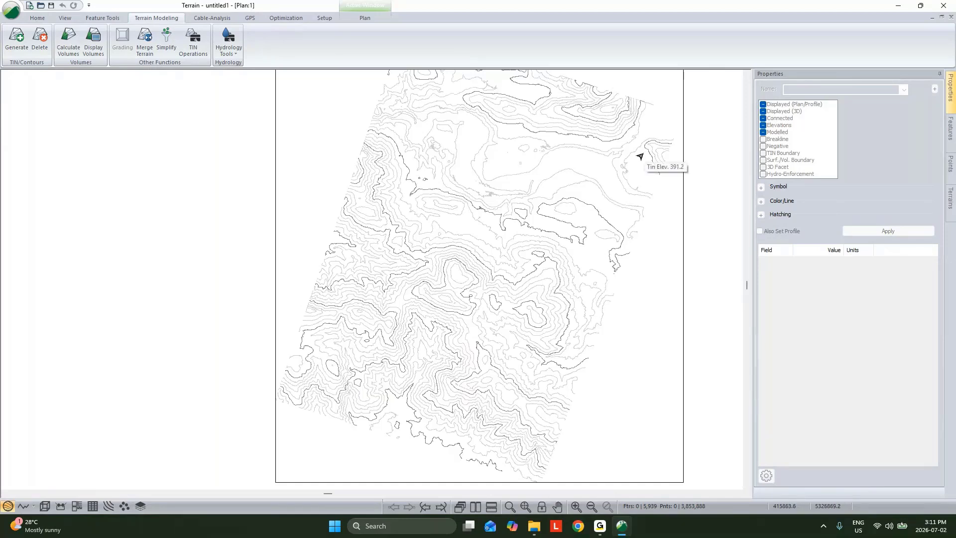
pyautogui.click(43, 508)
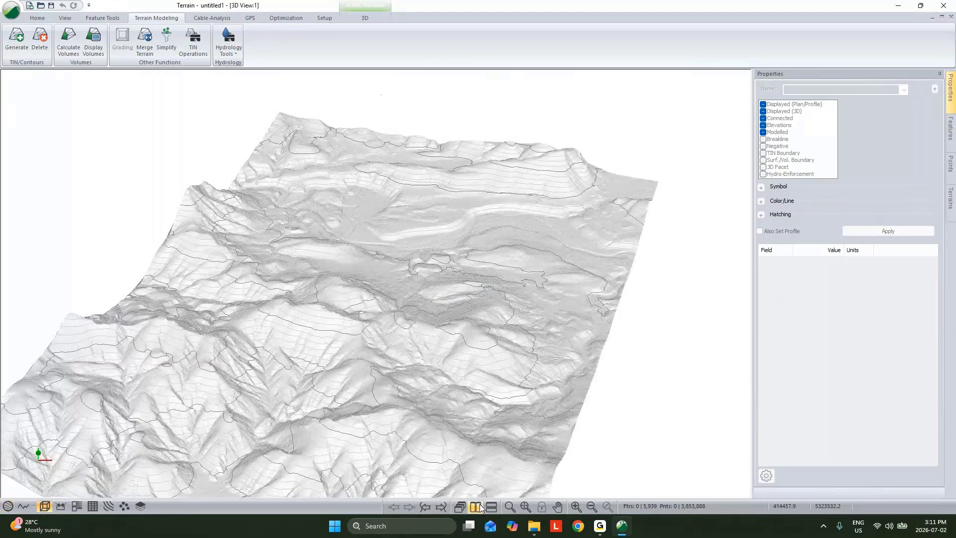
pyautogui.click(475, 506)
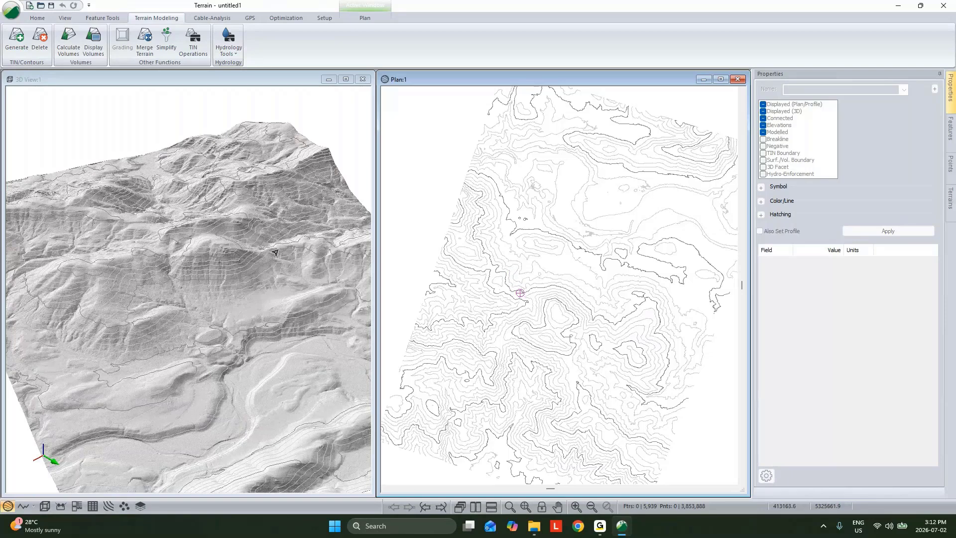
pyautogui.moveTo(276, 252)
pyautogui.scroll(-1, 322, 291)
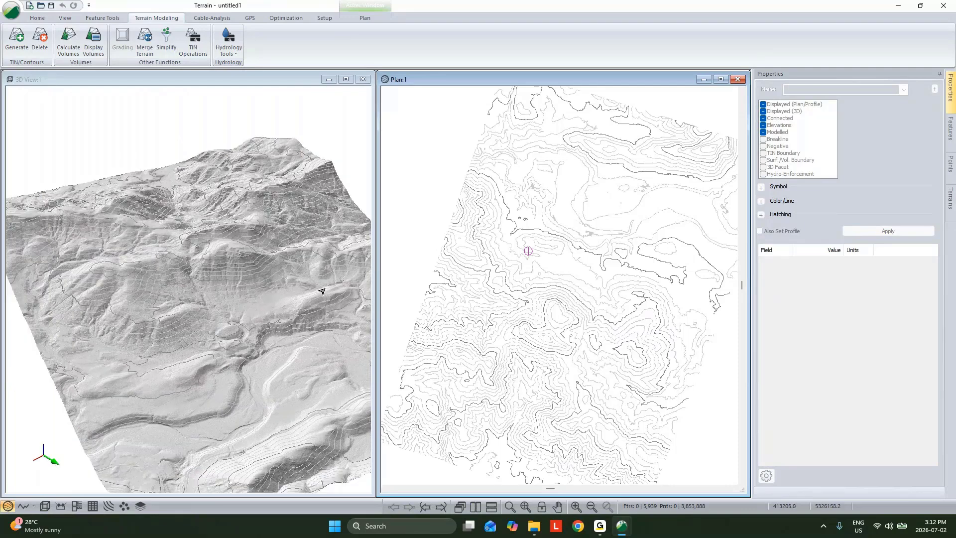
pyautogui.scroll(-1, 322, 292)
pyautogui.scroll(-1, 567, 227)
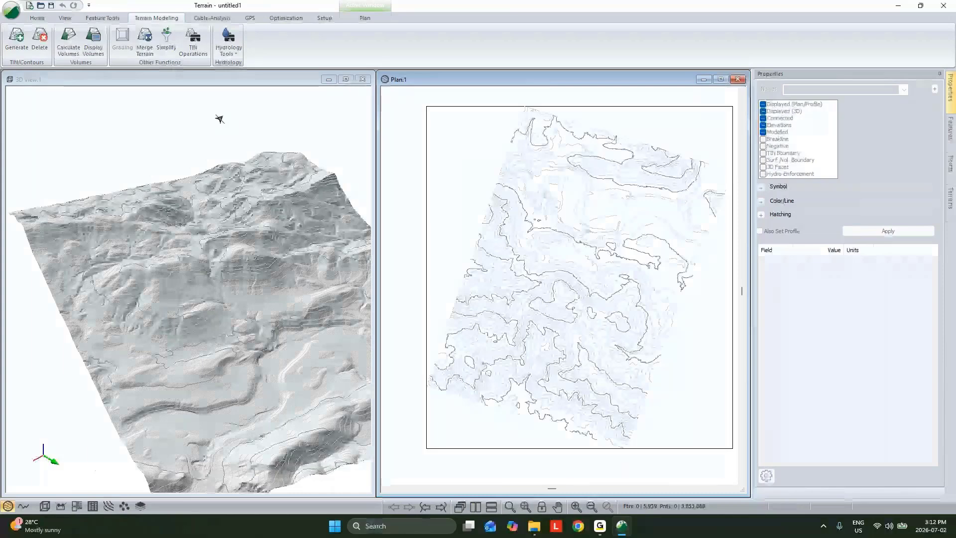
# Insert the shapefile Start and End.shp into the terrain.
pyautogui.click(37, 19)
pyautogui.click(150, 43)
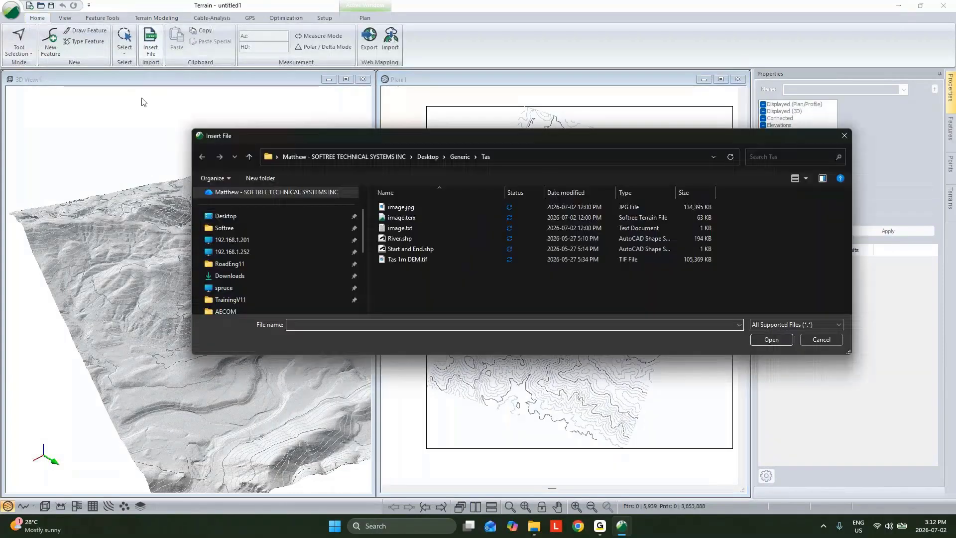
pyautogui.click(779, 325)
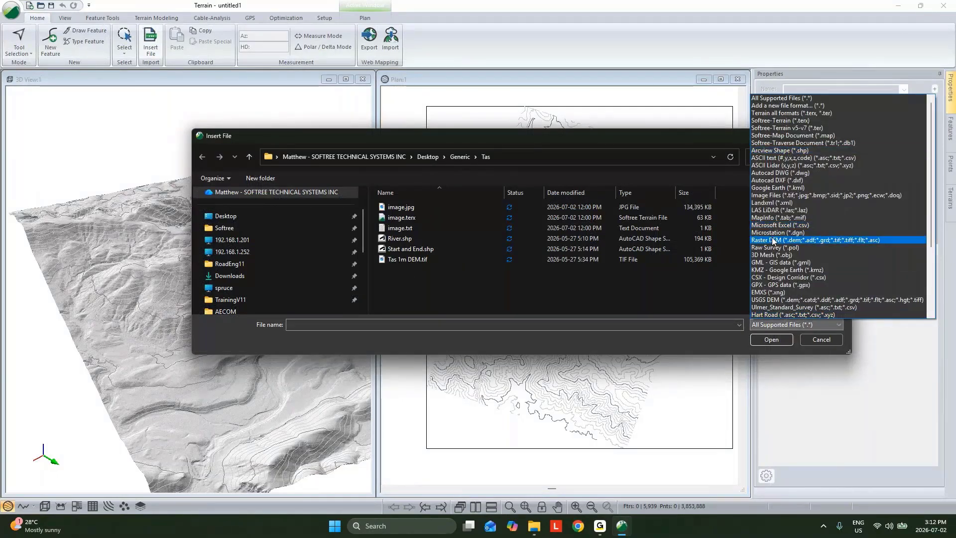
pyautogui.click(661, 295)
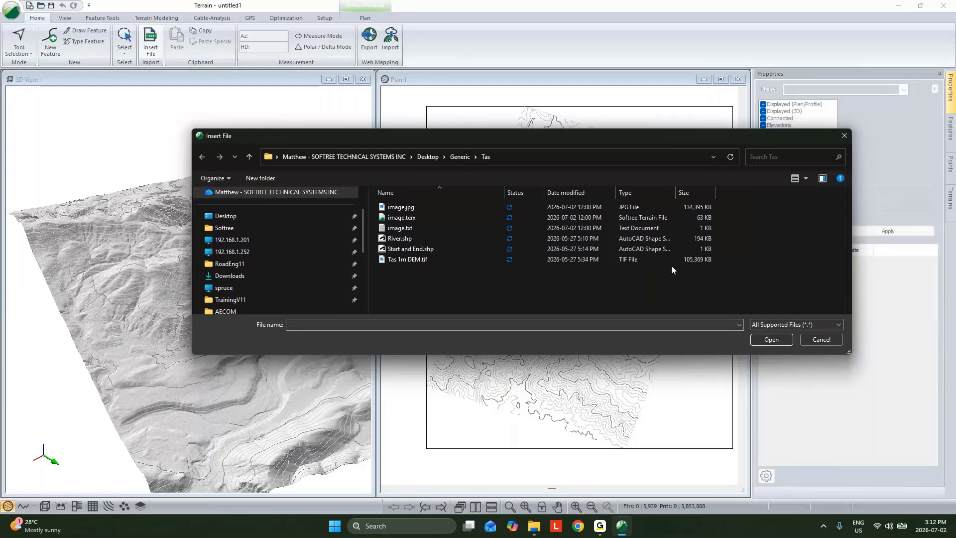
pyautogui.click(434, 251)
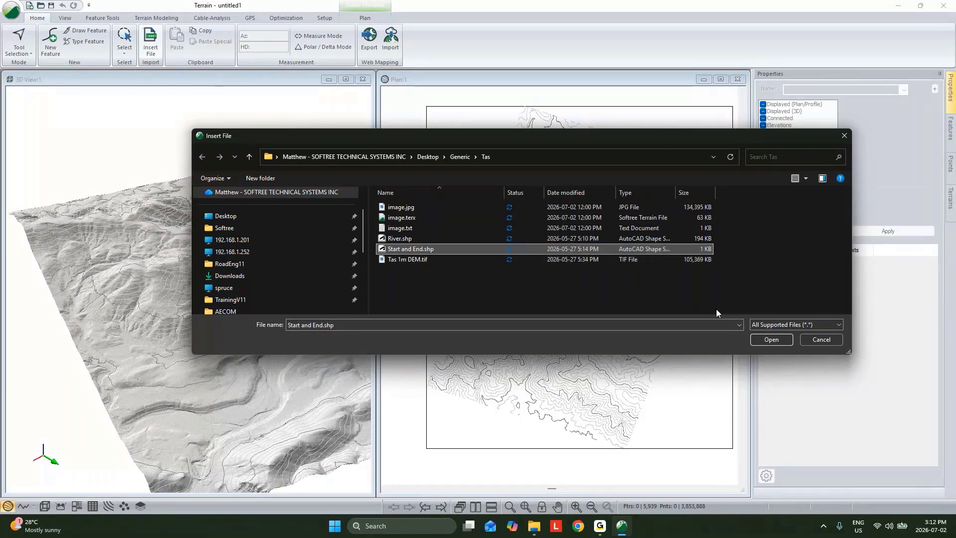
pyautogui.press('Return')
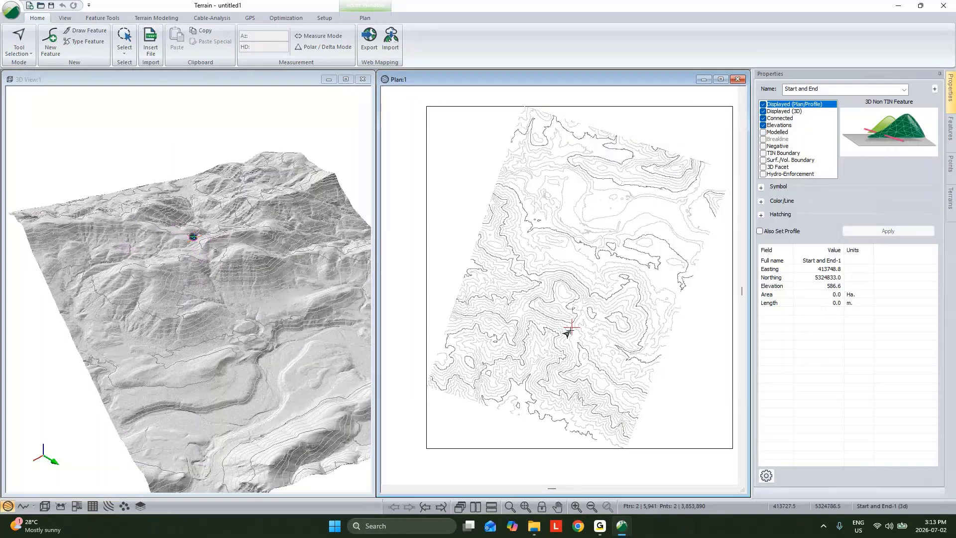
pyautogui.moveTo(569, 331)
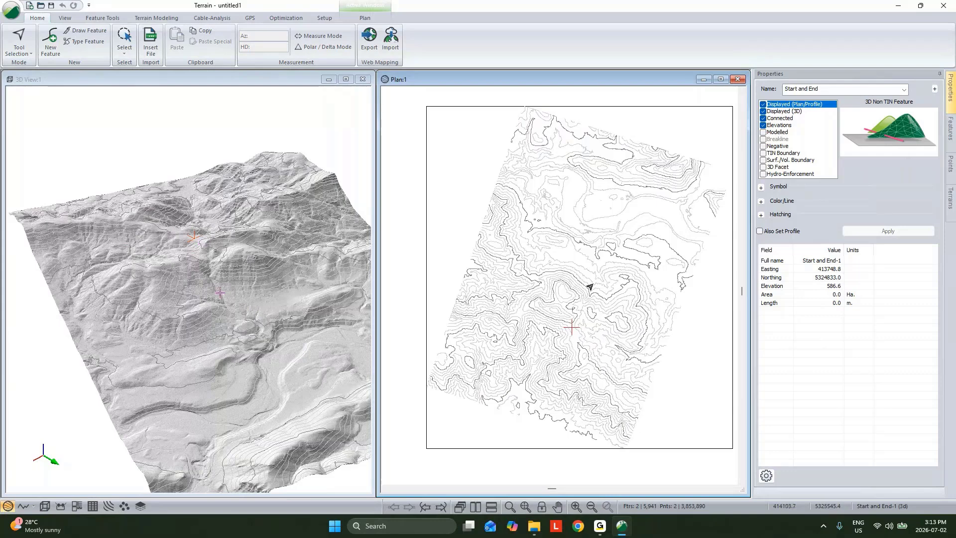
# Give the Start and End points the Circle Filled (Large) plan symbol and apply it.
pyautogui.click(761, 188)
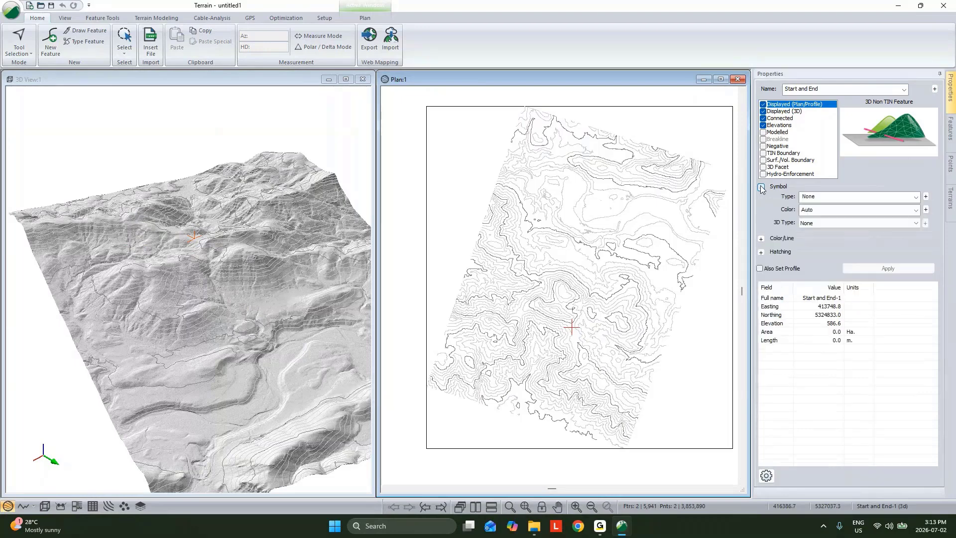
pyautogui.click(828, 196)
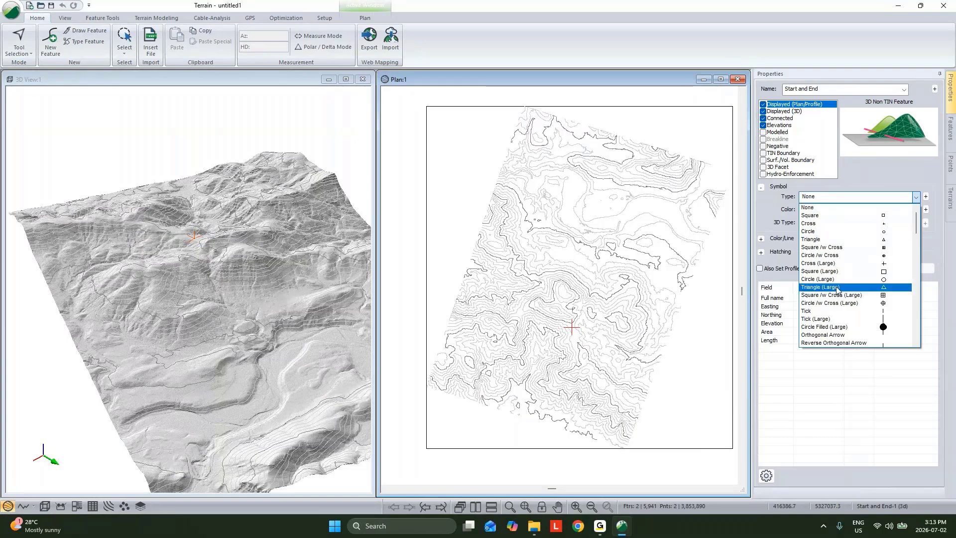
pyautogui.click(839, 328)
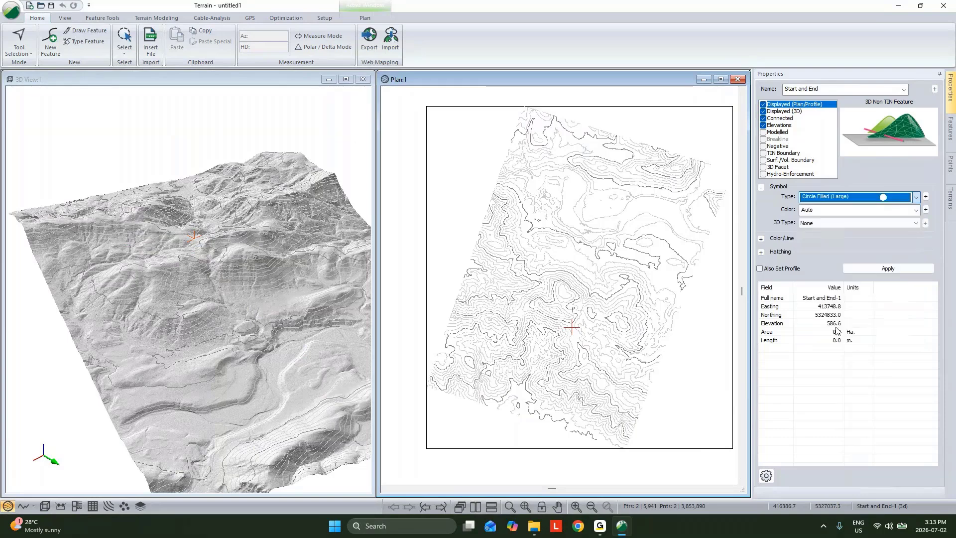
pyautogui.click(880, 268)
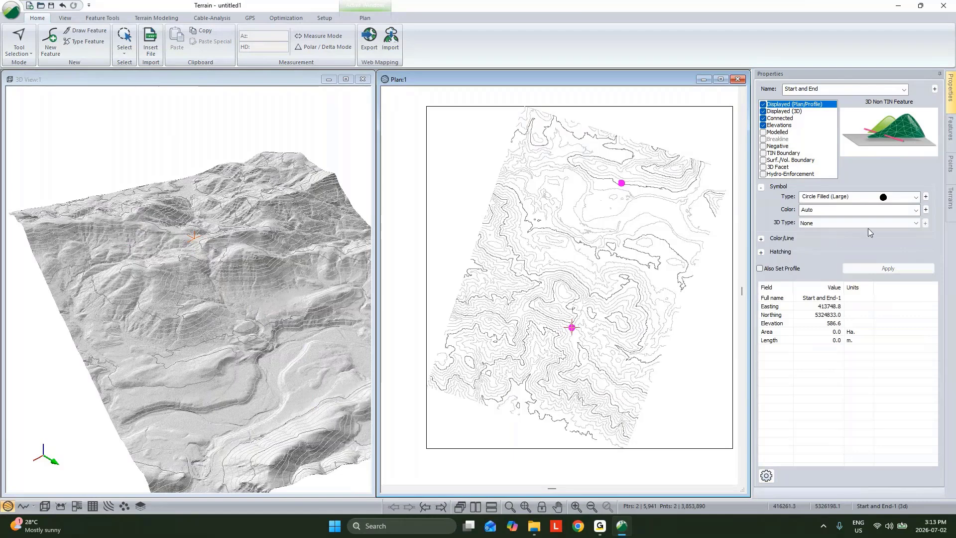
# Set the 3D symbol of the Start and End points to Pyramid with scale factor 50, apply it, and deselect the points.
pyautogui.click(835, 225)
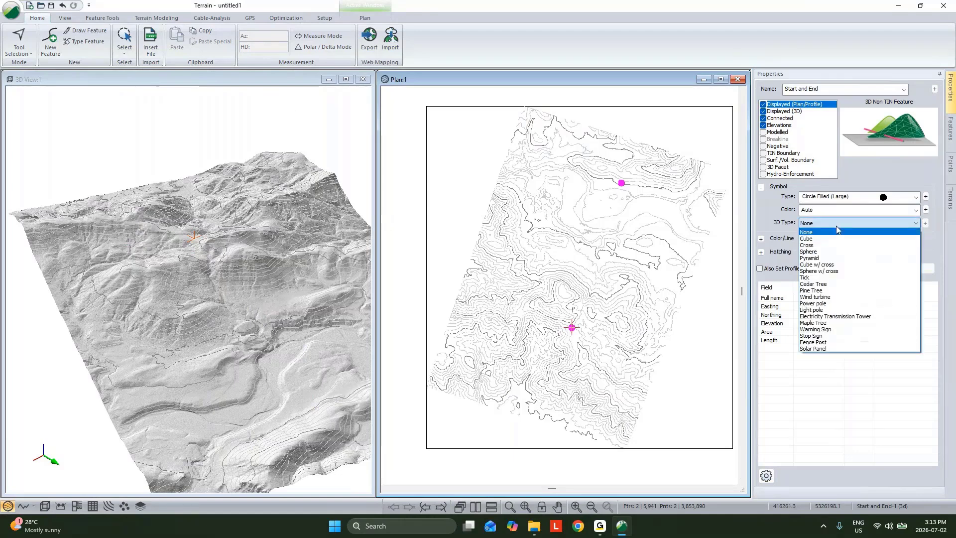
pyautogui.click(824, 258)
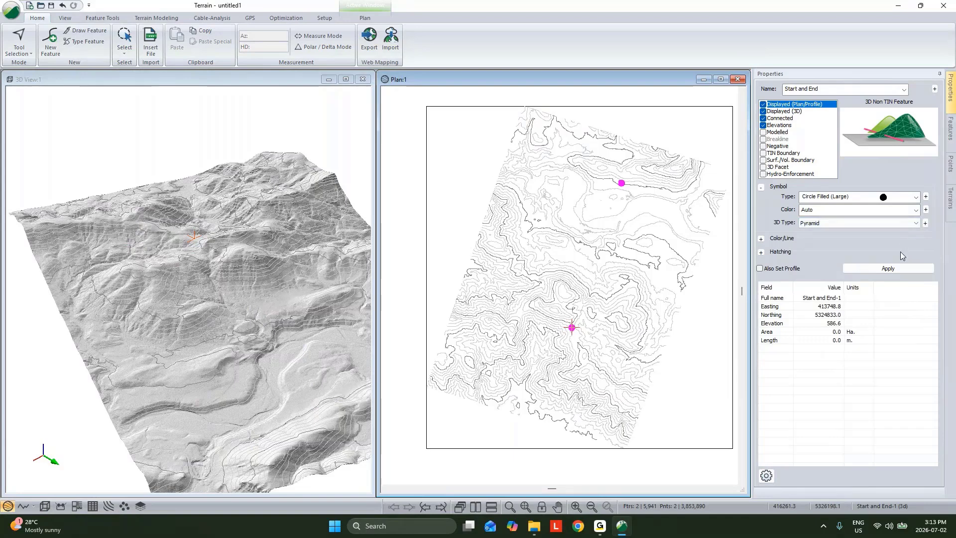
pyautogui.click(925, 223)
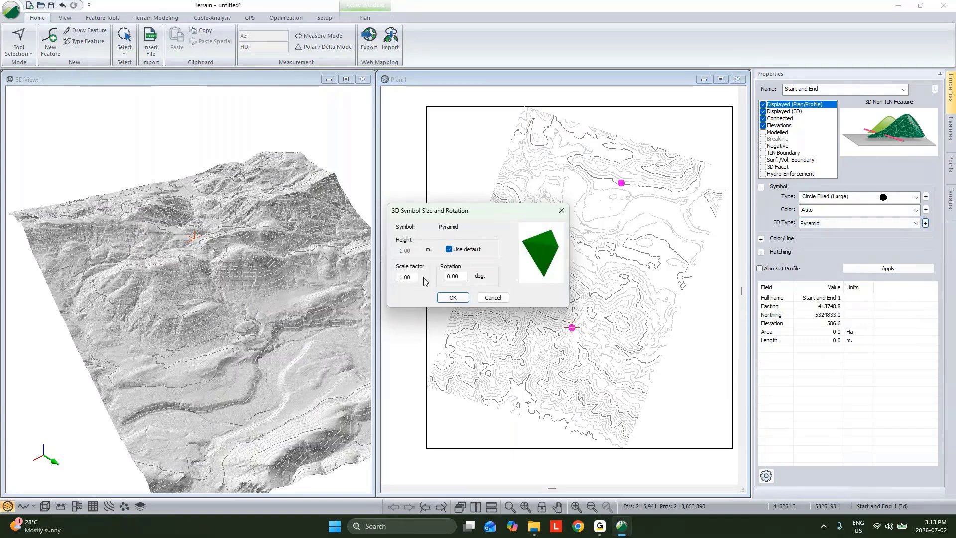
pyautogui.doubleClick(402, 277)
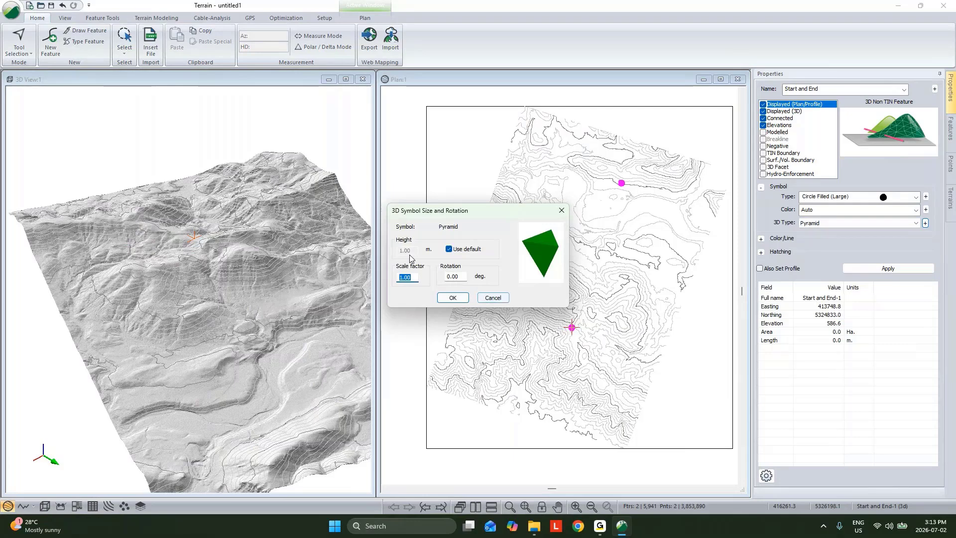
pyautogui.click(493, 297)
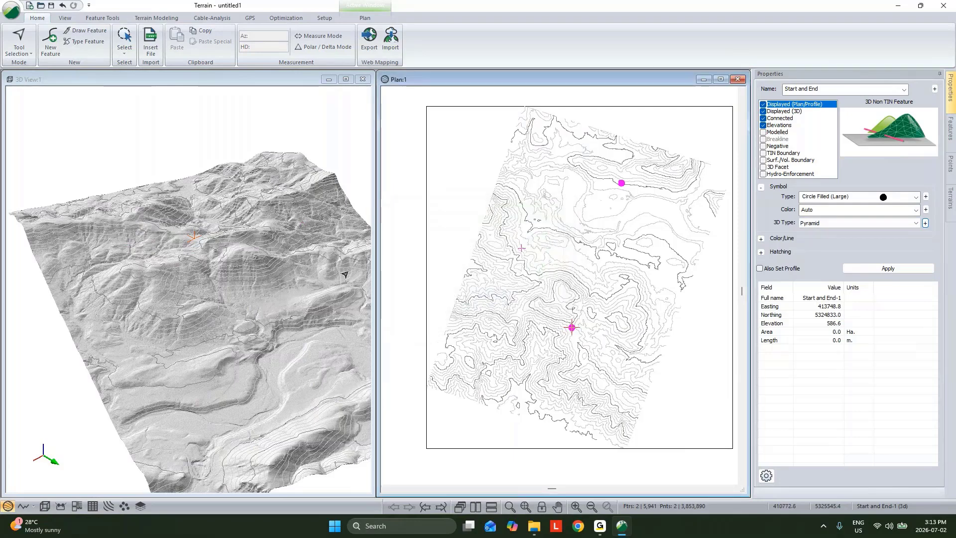
pyautogui.click(925, 223)
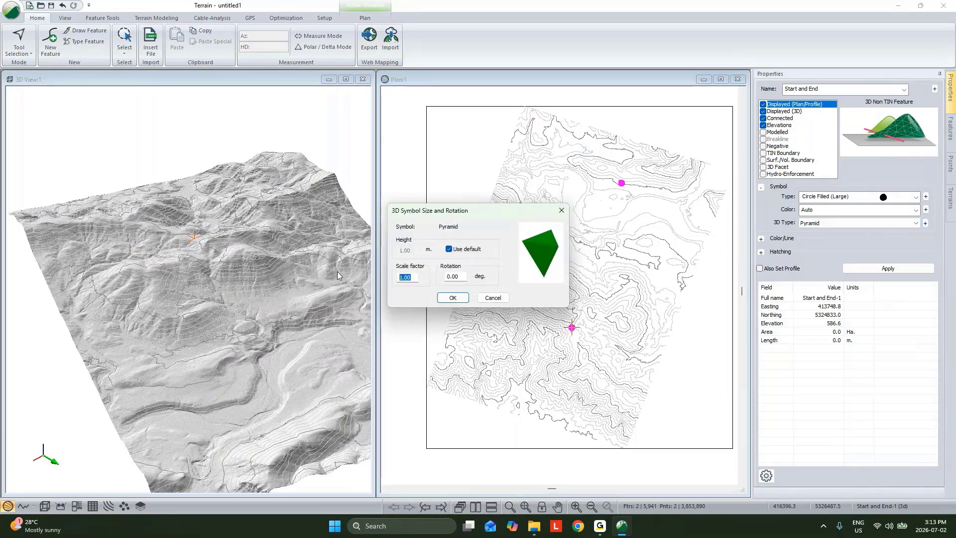
pyautogui.write('50')
pyautogui.click(453, 298)
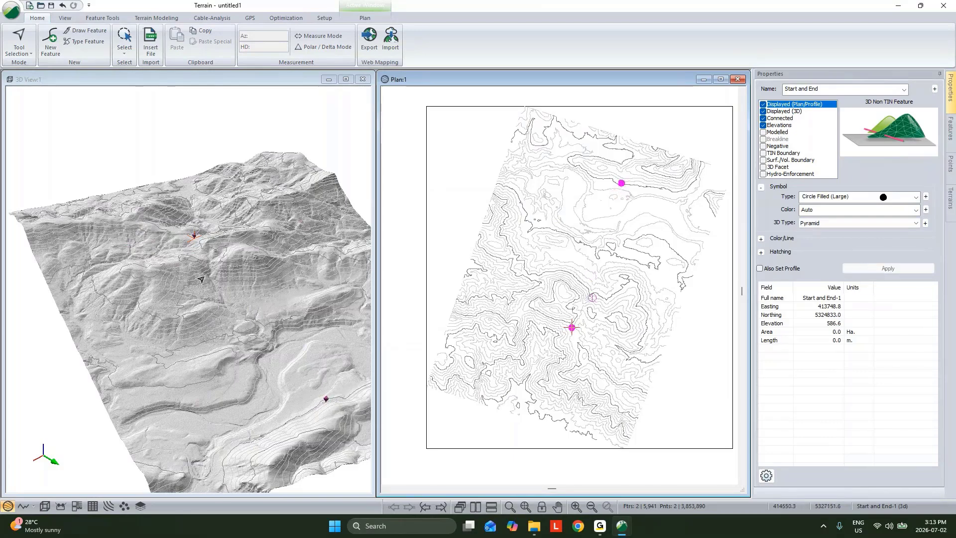
pyautogui.moveTo(191, 241)
pyautogui.click(593, 102)
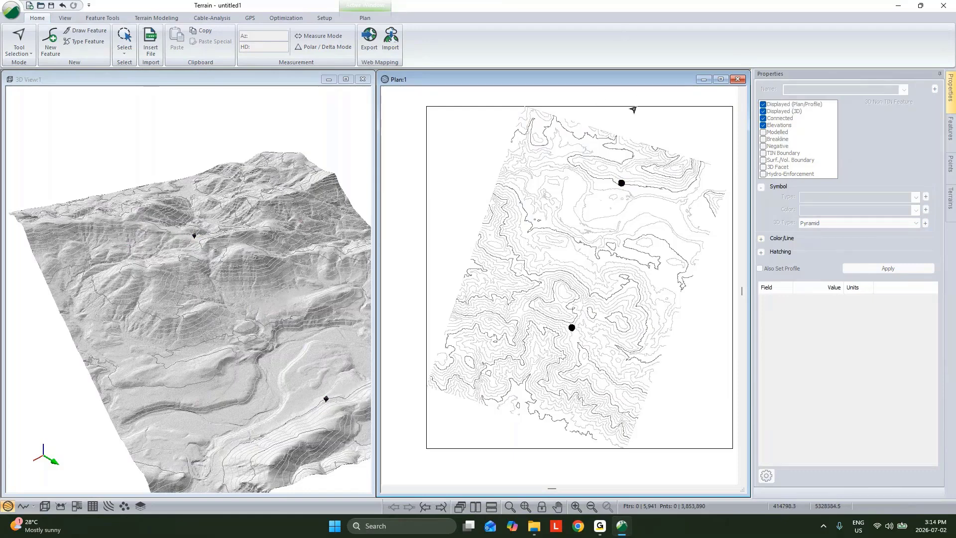
# Select the DEM frame around the terrain and open the Live Map import with Bing as the satellite map source.
pyautogui.moveTo(639, 108)
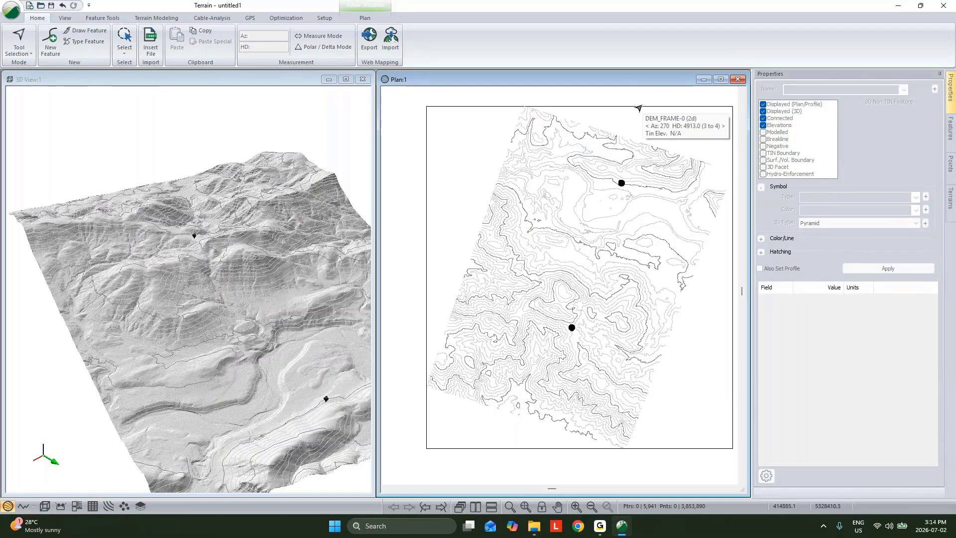
pyautogui.click(639, 108)
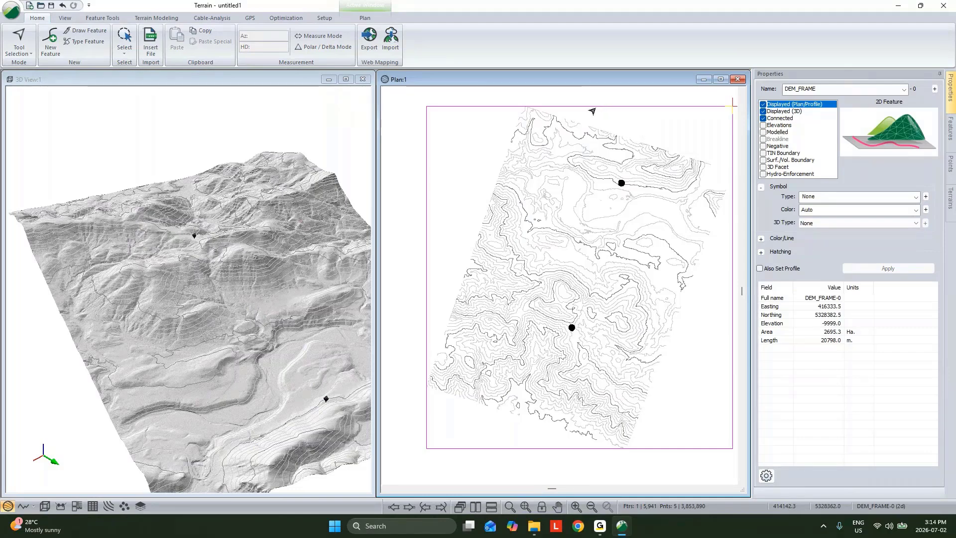
pyautogui.click(398, 46)
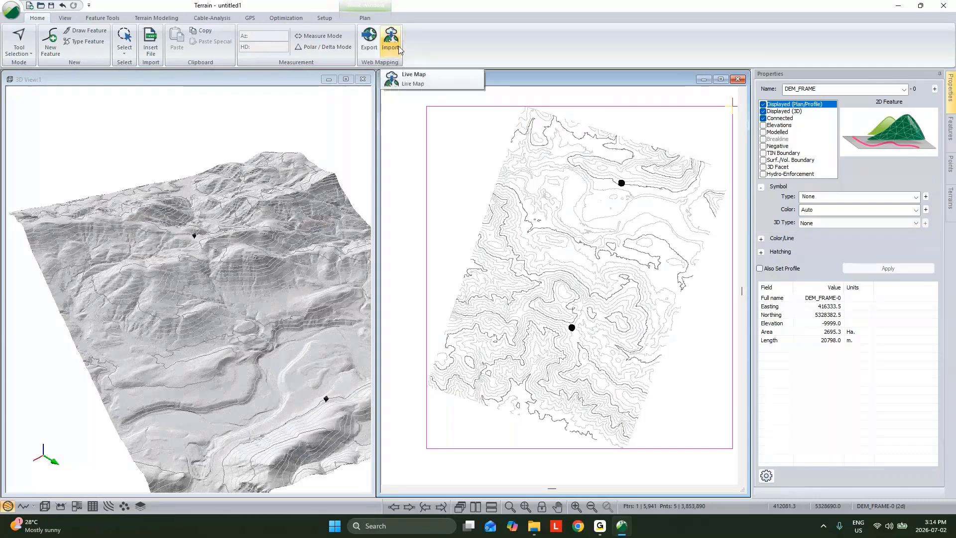
pyautogui.click(412, 78)
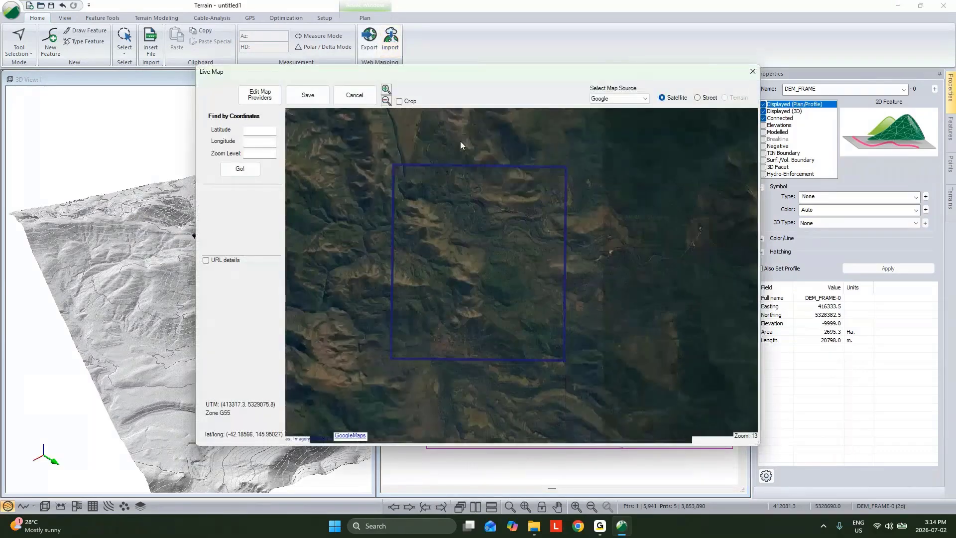
pyautogui.click(617, 99)
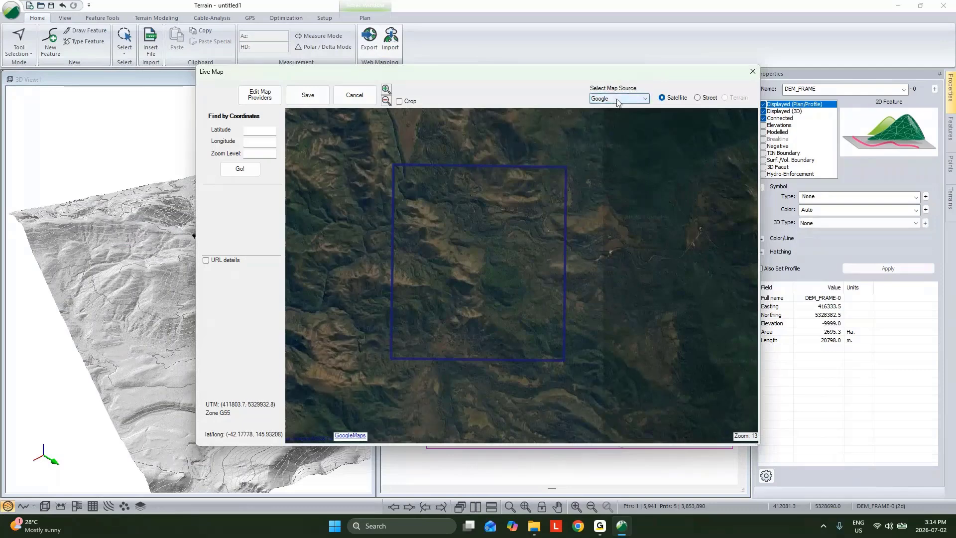
pyautogui.click(610, 114)
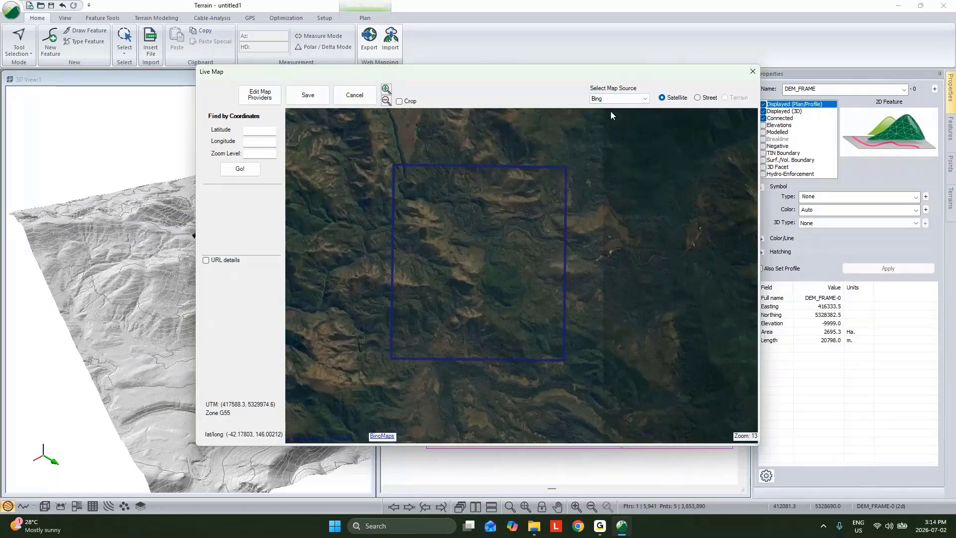
pyautogui.click(617, 99)
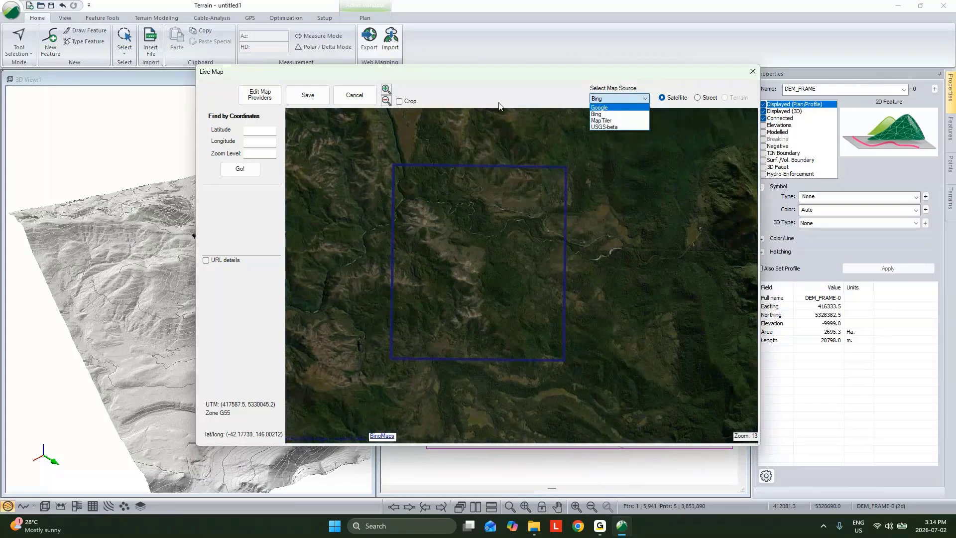
pyautogui.click(402, 105)
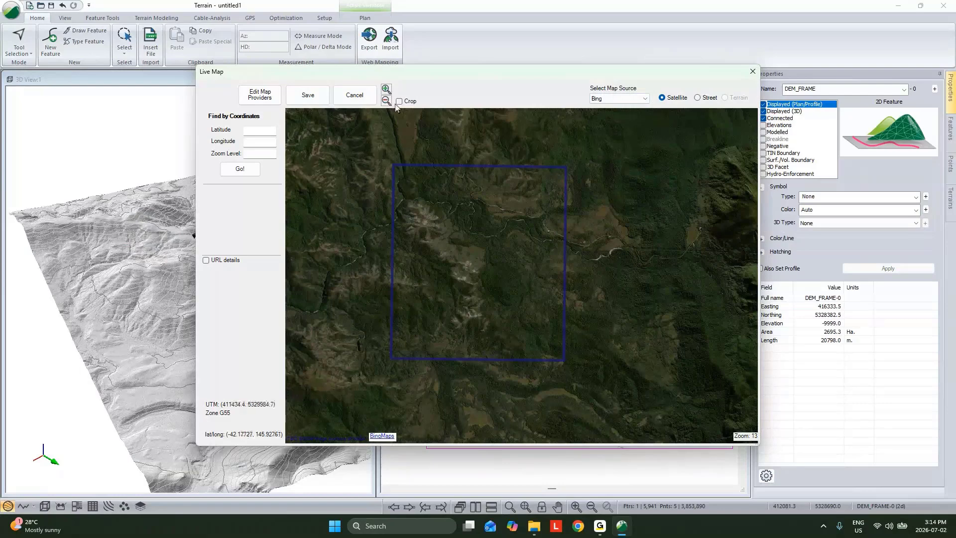
# Mark a crop area slightly larger than the DEM frame, close the Live Map without saving, and deselect the frame.
pyautogui.click(399, 102)
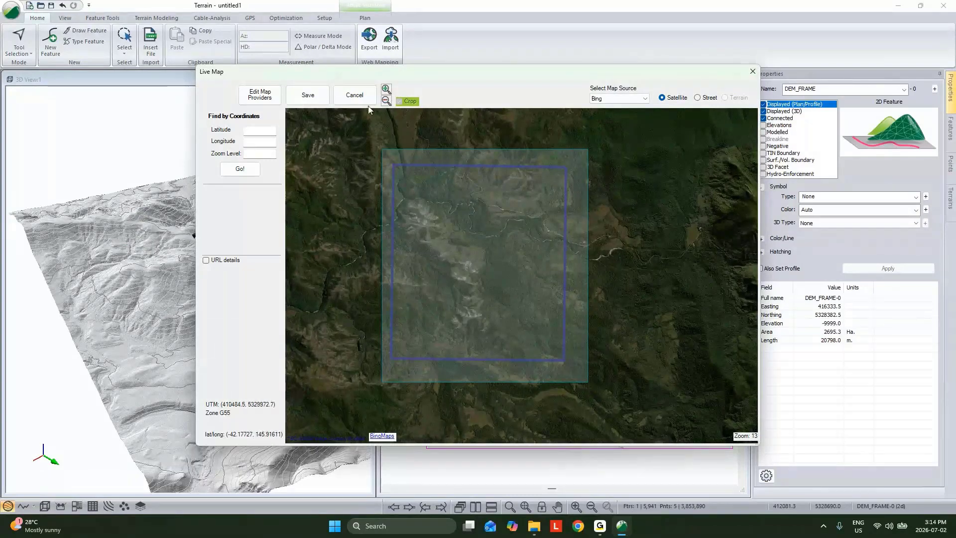
pyautogui.click(753, 71)
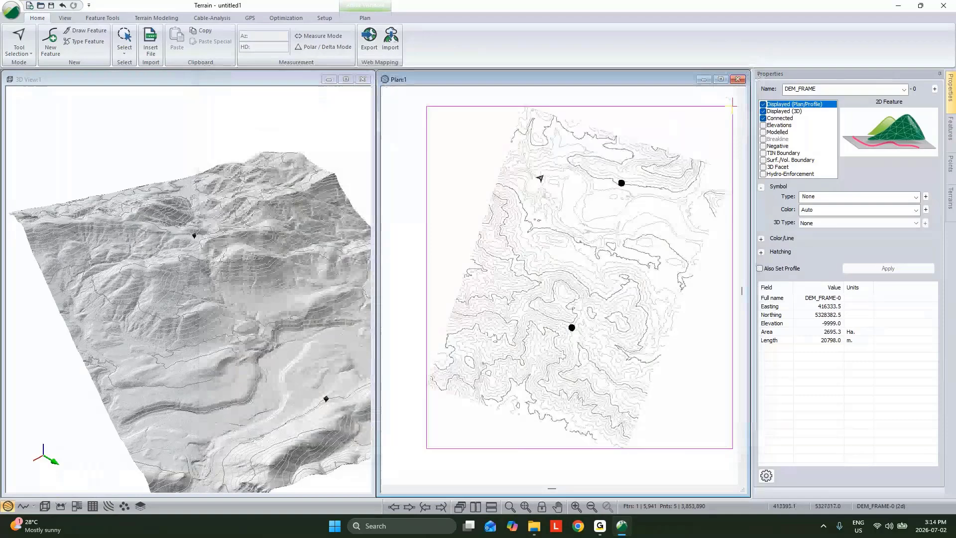
pyautogui.click(476, 176)
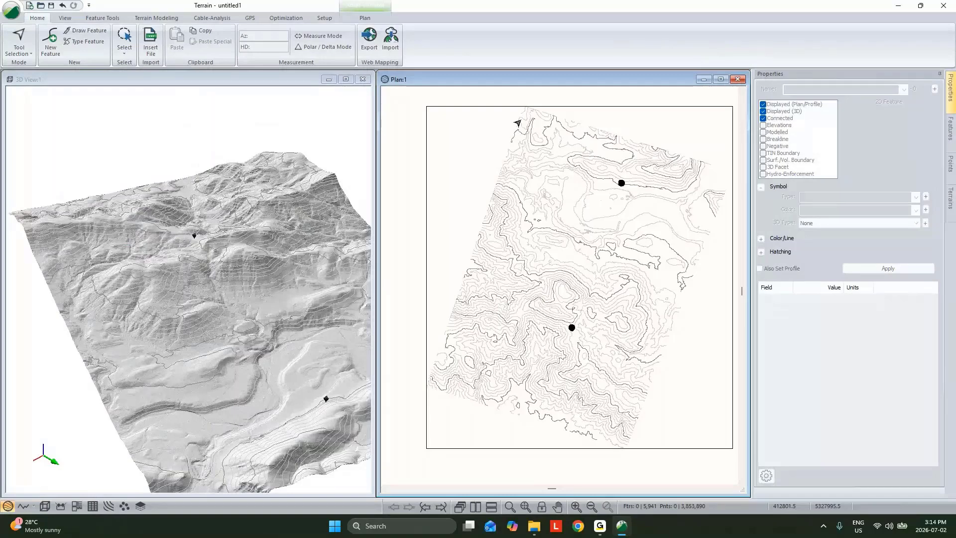
# Add image.terx from the Tas folder as a background display file of the plan window.
pyautogui.rightClick(607, 113)
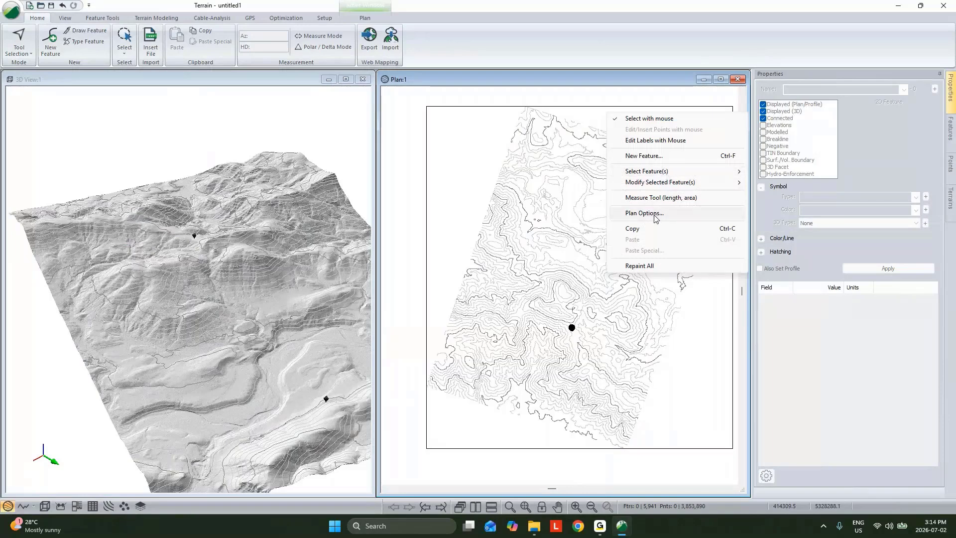
pyautogui.click(644, 213)
pyautogui.click(550, 252)
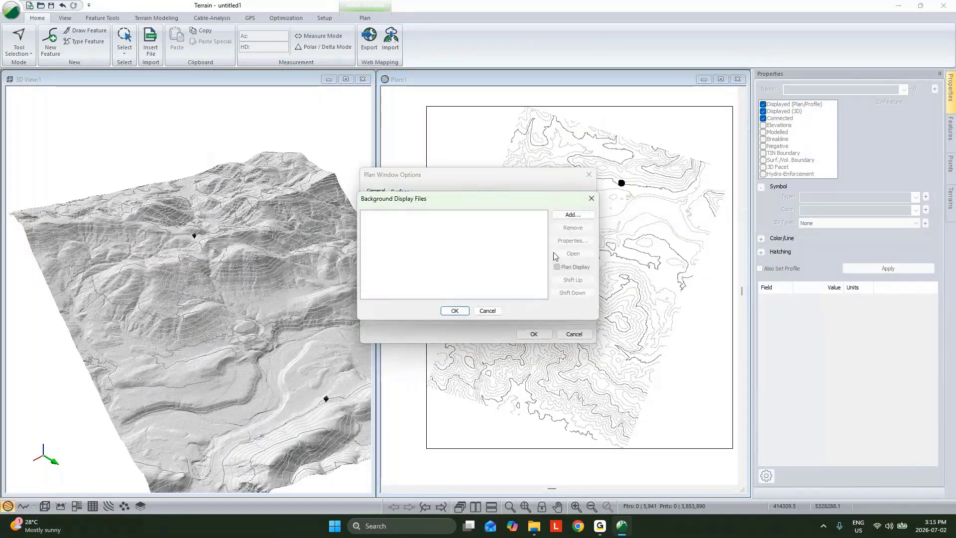
pyautogui.click(572, 214)
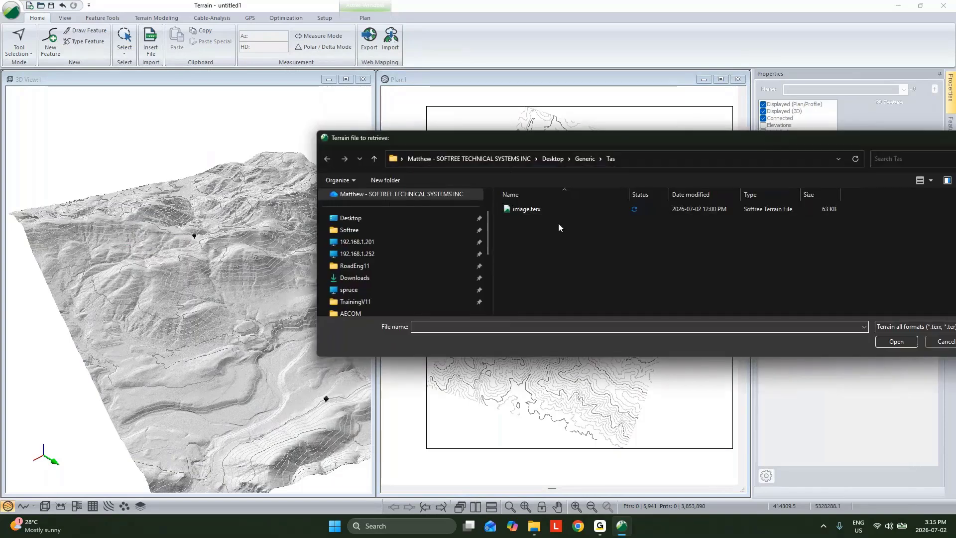
pyautogui.click(546, 210)
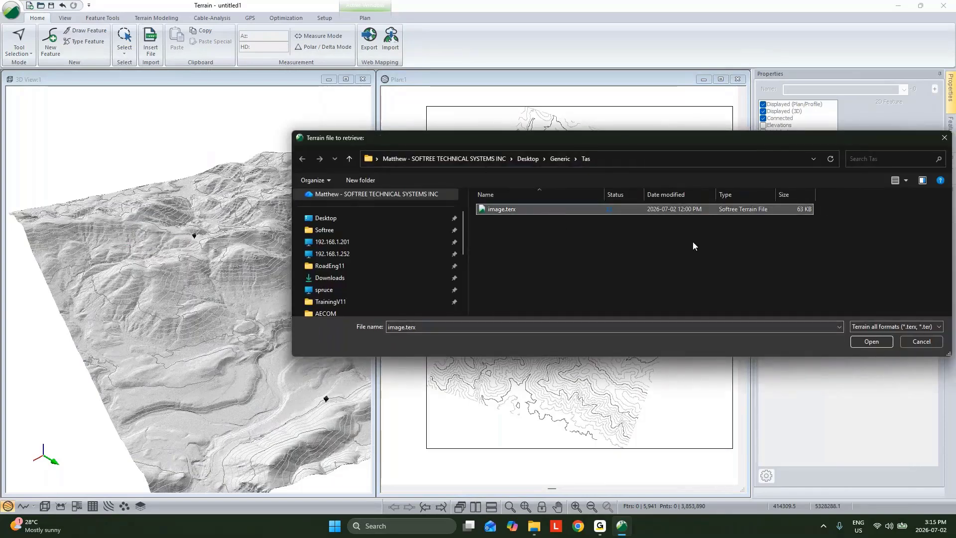
pyautogui.click(869, 343)
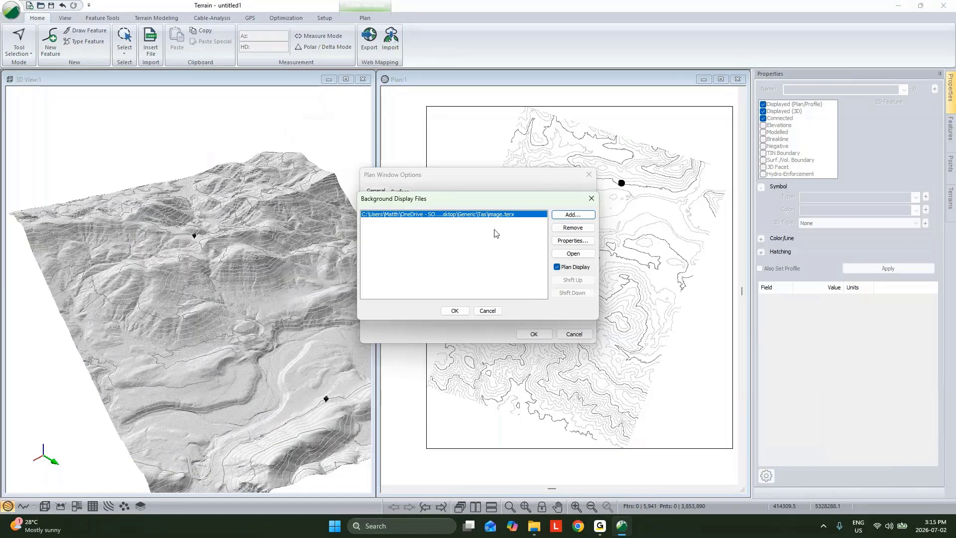
pyautogui.click(454, 310)
pyautogui.click(534, 334)
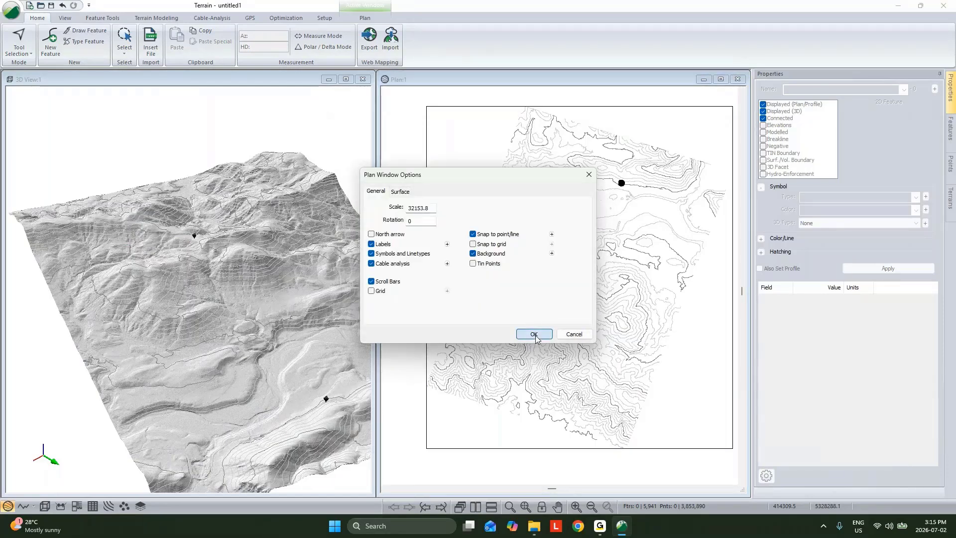
pyautogui.click(534, 334)
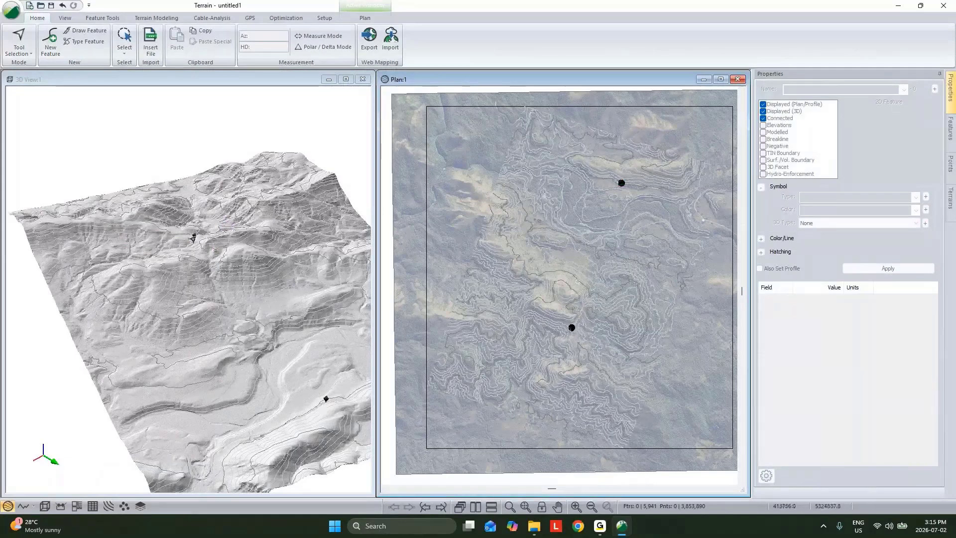
# Examine the Path Explorer AI resolution, grade and construction cost parameters, close them without running, and view the terrain in 3D.
pyautogui.moveTo(211, 239)
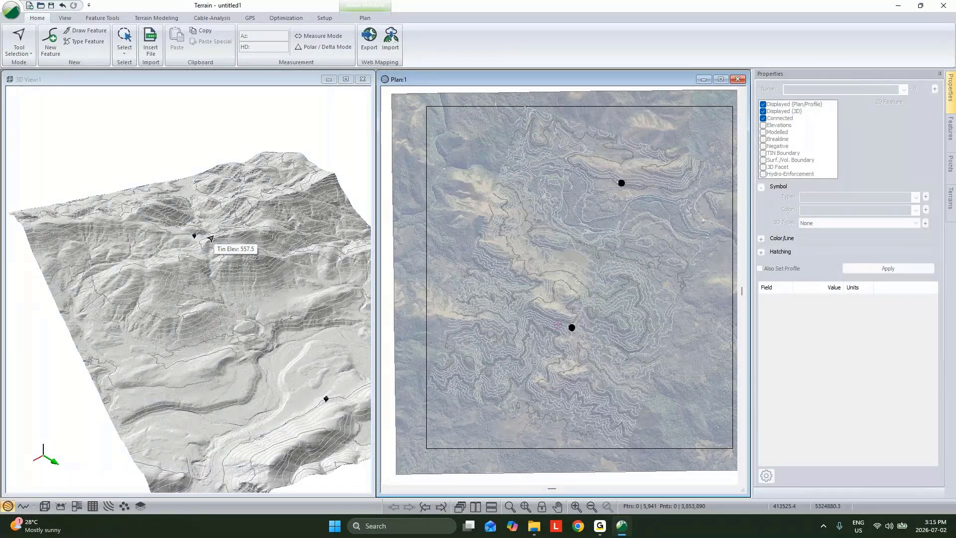
pyautogui.click(286, 18)
pyautogui.click(12, 41)
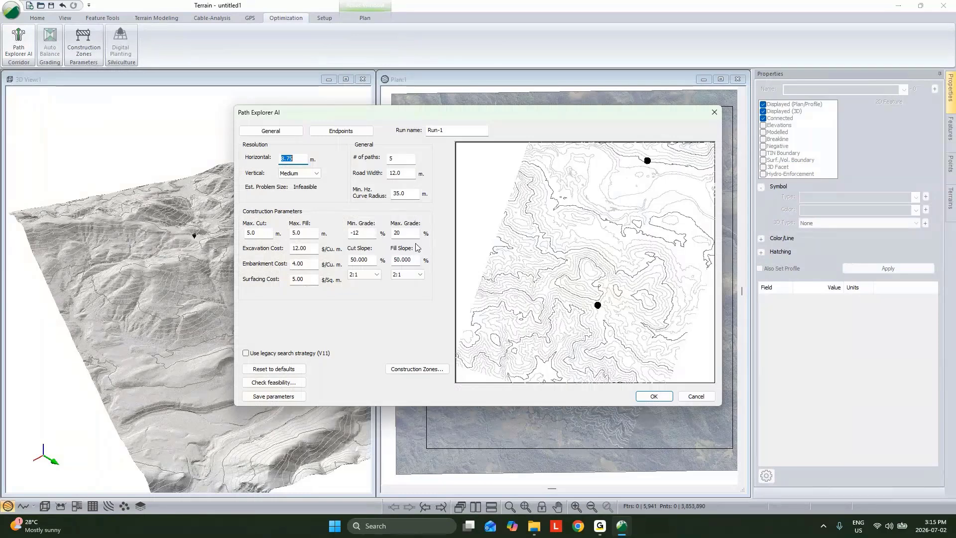
pyautogui.click(314, 246)
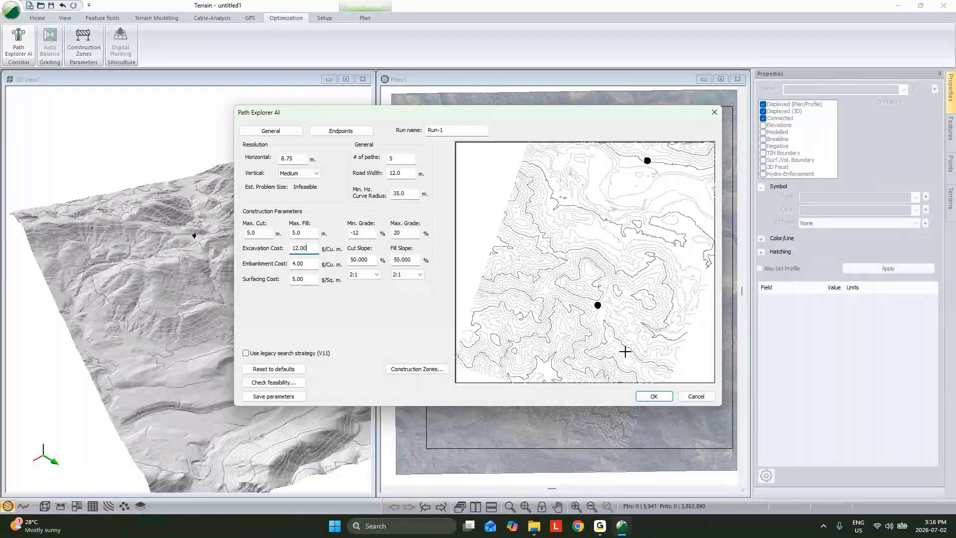
pyautogui.click(696, 396)
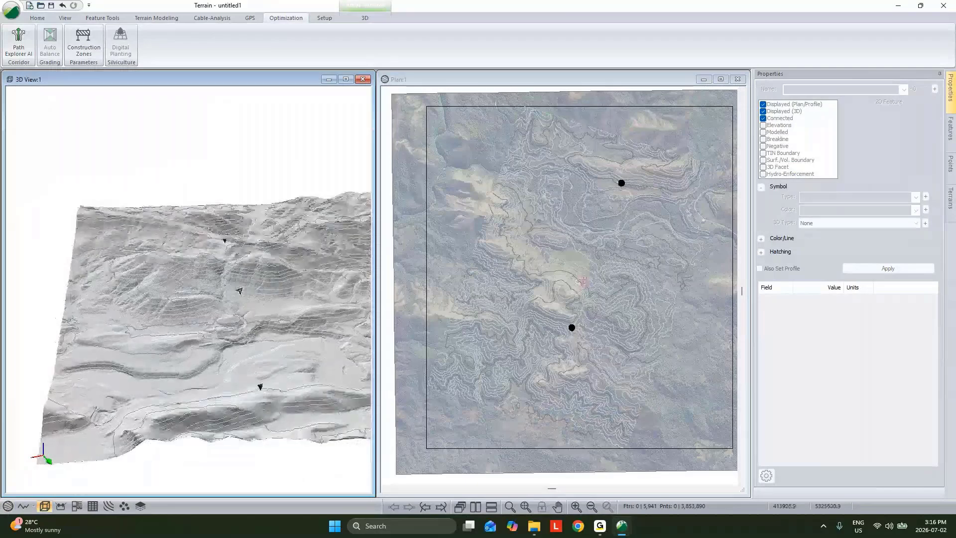
pyautogui.click(243, 290)
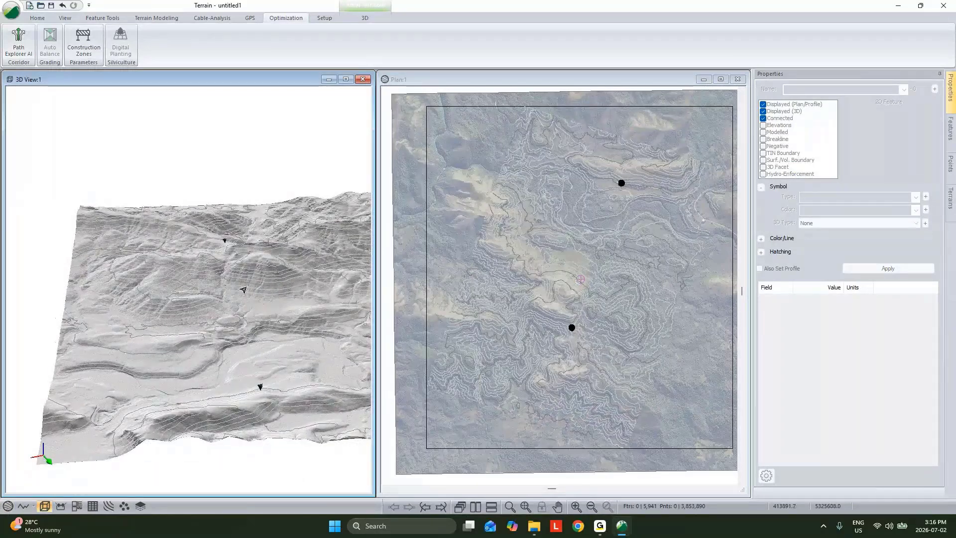
# Generate streams and ponds from the current TIN with a stream drainage area of 20000 sq. m.
pyautogui.moveTo(250, 279)
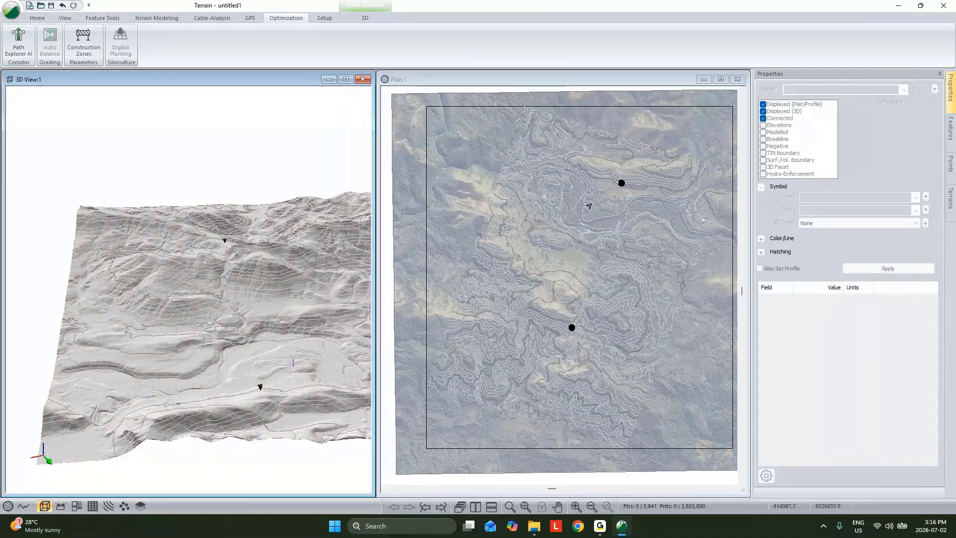
pyautogui.moveTo(546, 243)
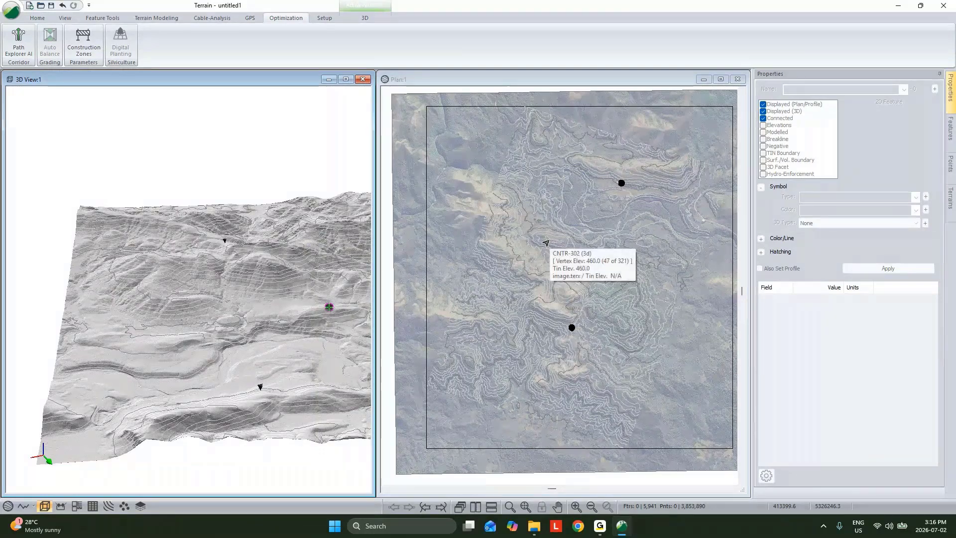
pyautogui.click(157, 20)
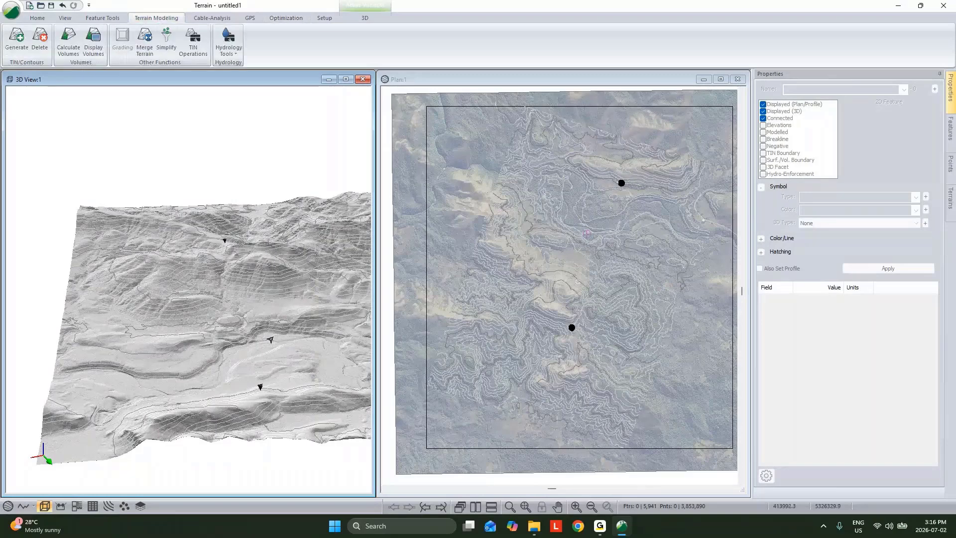
pyautogui.moveTo(272, 327)
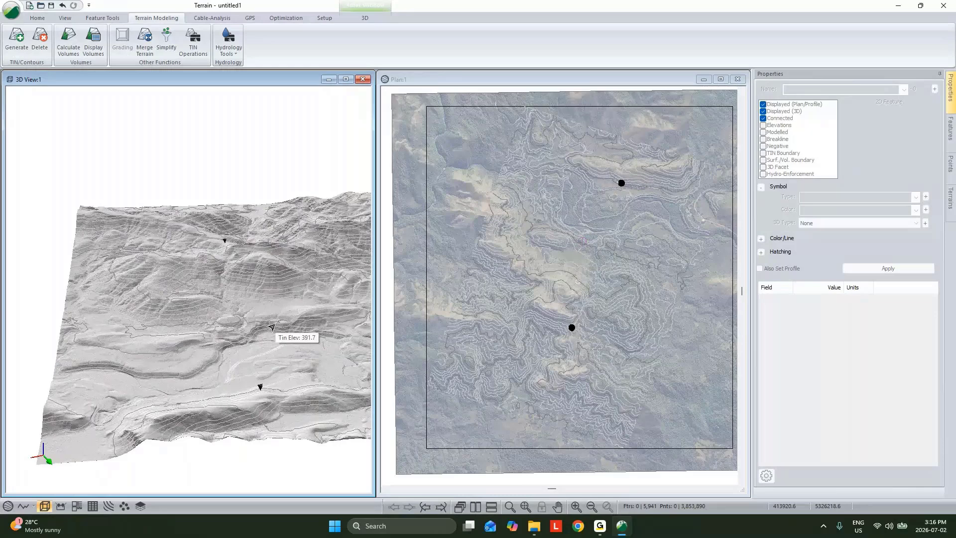
pyautogui.click(231, 53)
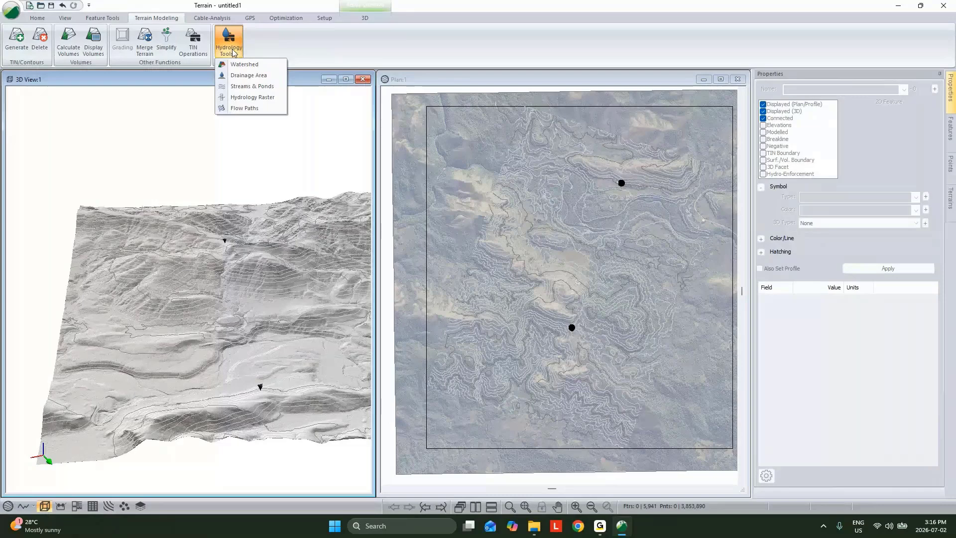
pyautogui.click(236, 88)
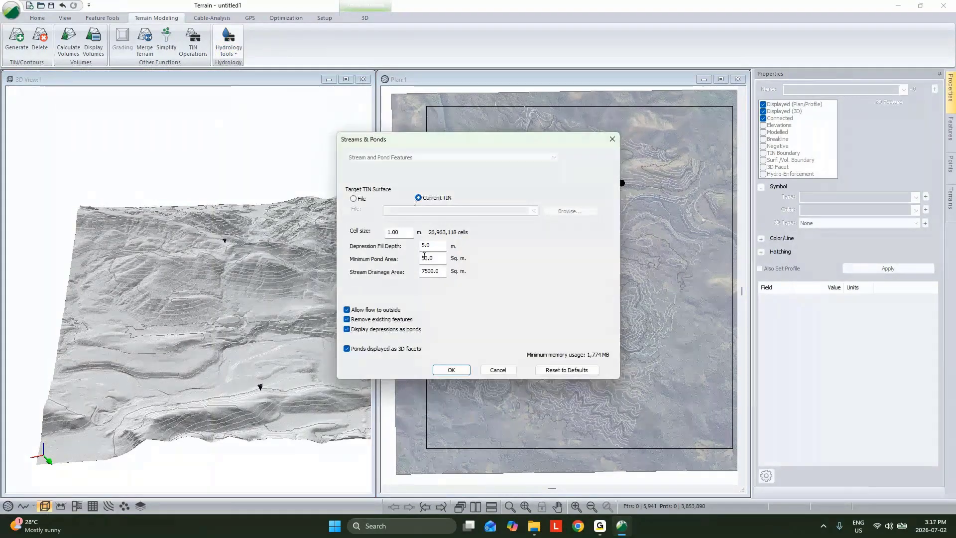
pyautogui.moveTo(430, 271); pyautogui.dragTo(392, 273)
pyautogui.write('20')
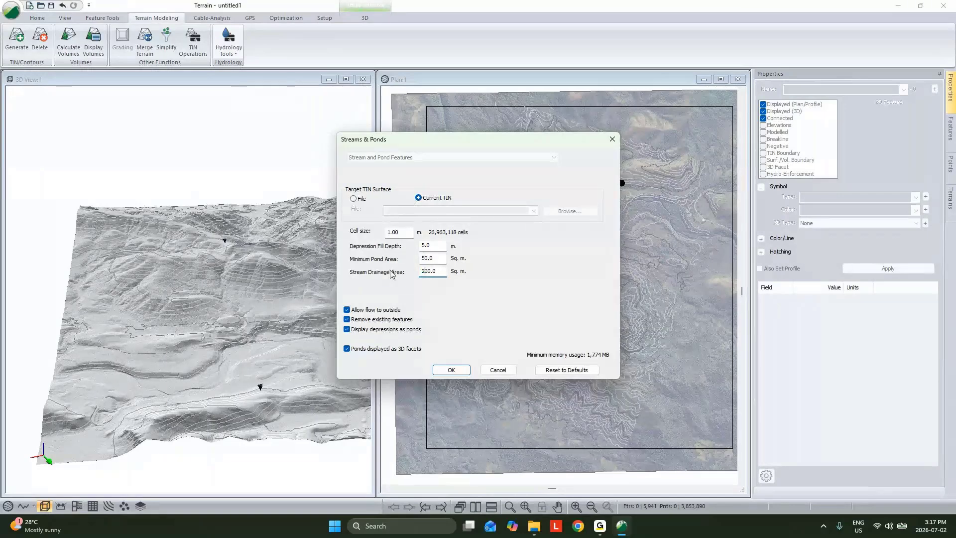
pyautogui.write('00')
pyautogui.moveTo(445, 271); pyautogui.dragTo(414, 274)
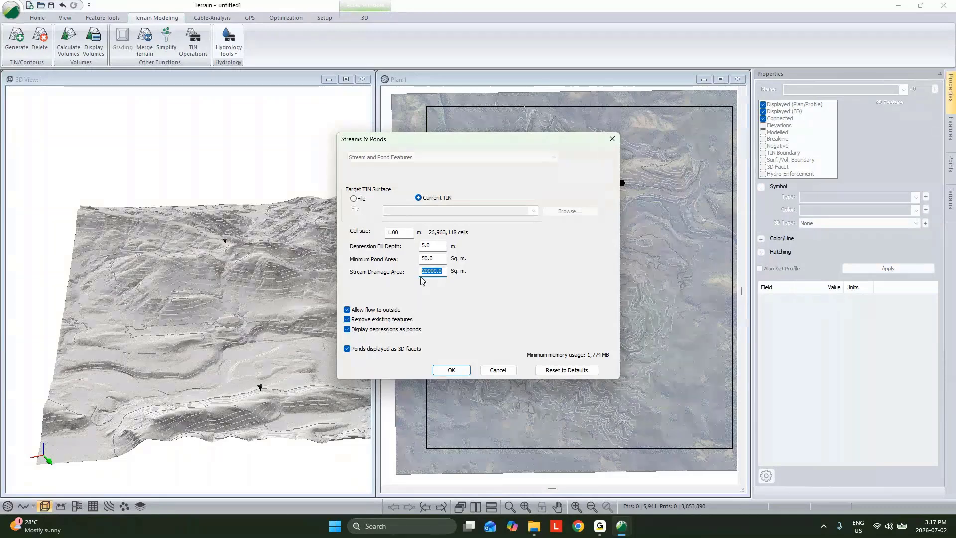
pyautogui.click(463, 371)
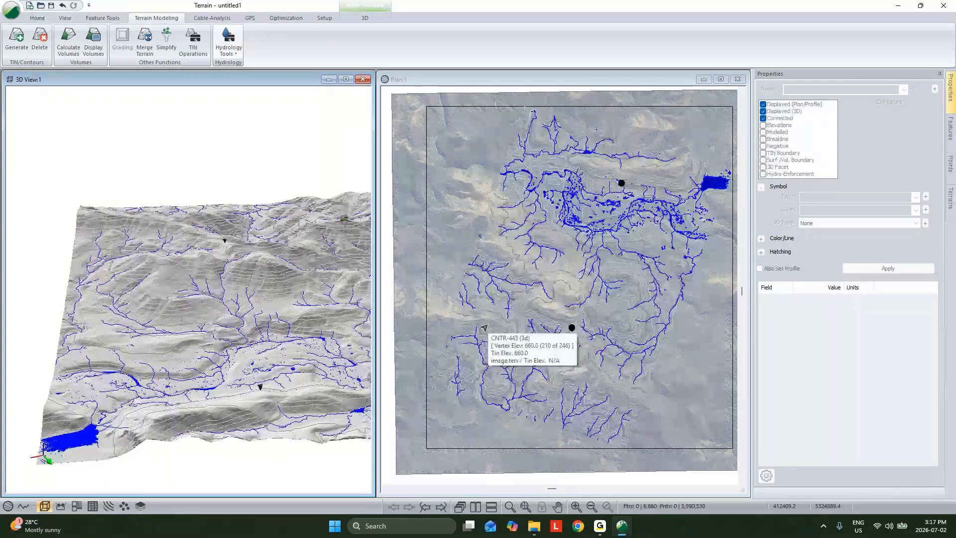
# Regenerate the streams and ponds on the current TIN with a stream drainage area of 7500 sq. m.
pyautogui.scroll(5, 273, 288)
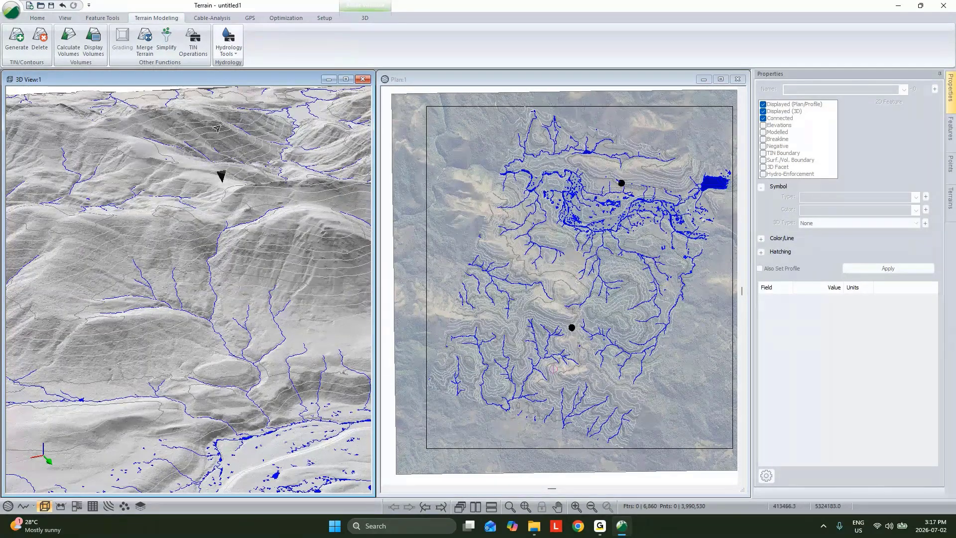
pyautogui.click(229, 44)
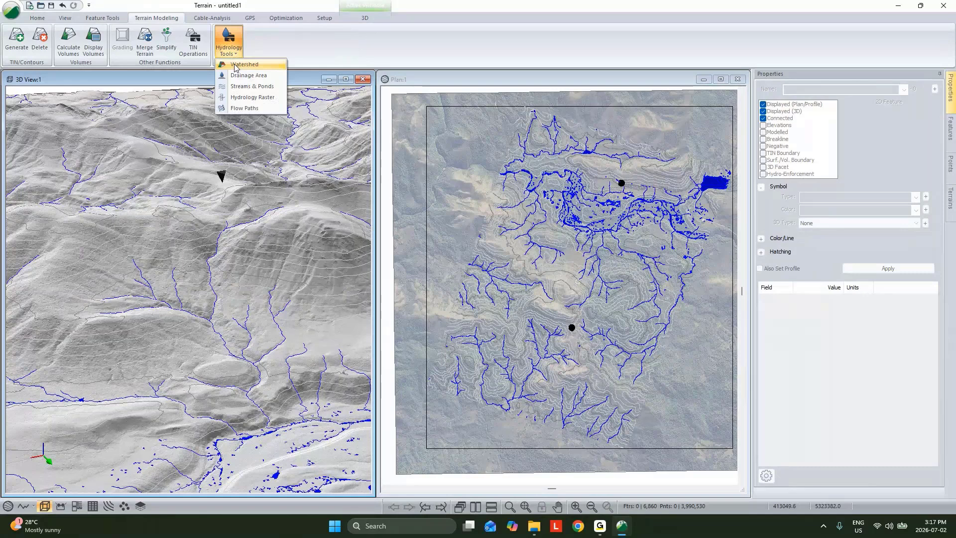
pyautogui.click(252, 86)
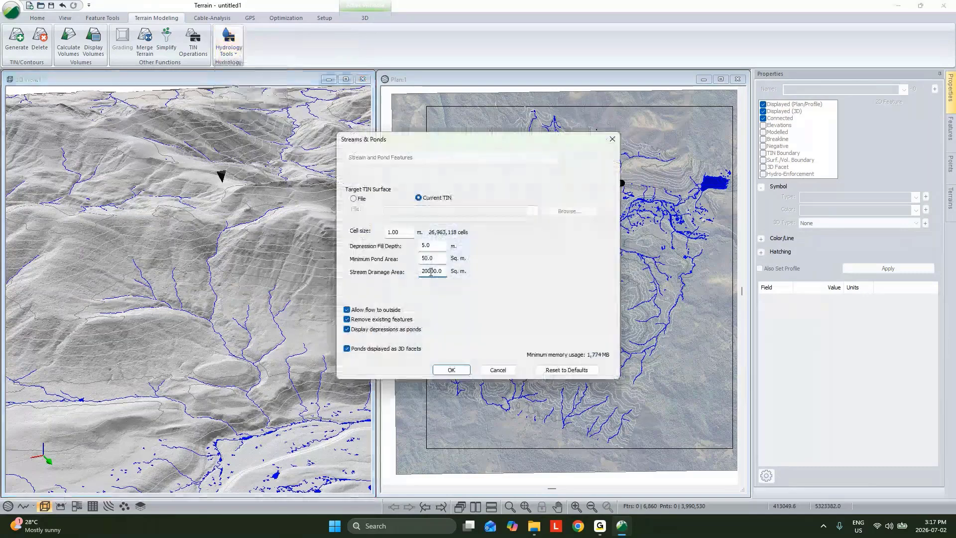
pyautogui.doubleClick(431, 272)
pyautogui.write('7500.0')
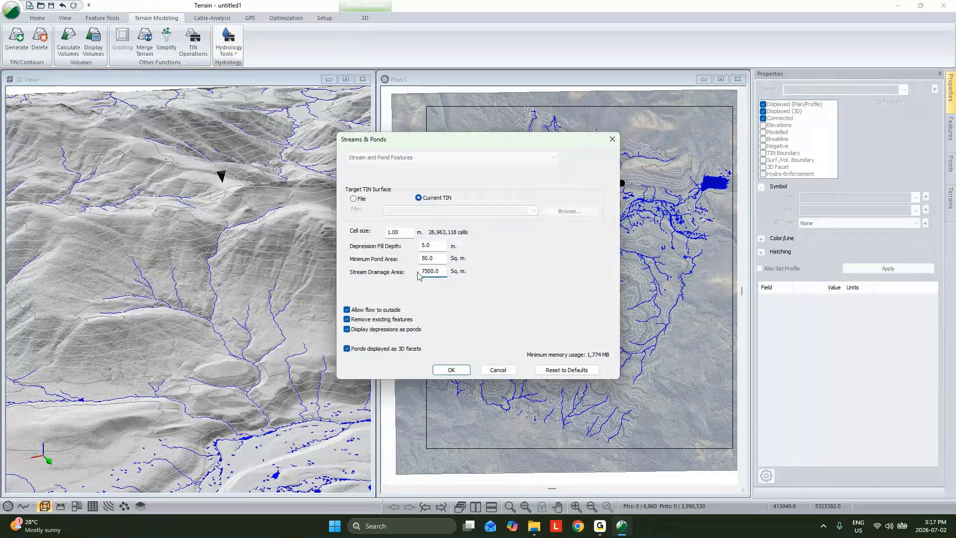
pyautogui.click(458, 371)
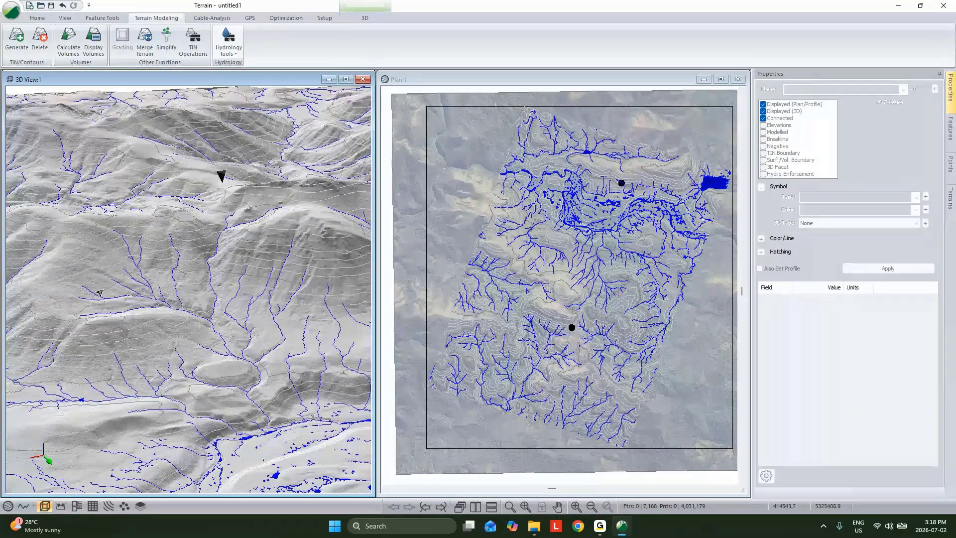
# Open the Path Explorer AI parameters and set the minimum horizontal curve radius to 50 m.
pyautogui.scroll(-3, 99, 293)
pyautogui.moveTo(244, 285); pyautogui.dragTo(211, 284)
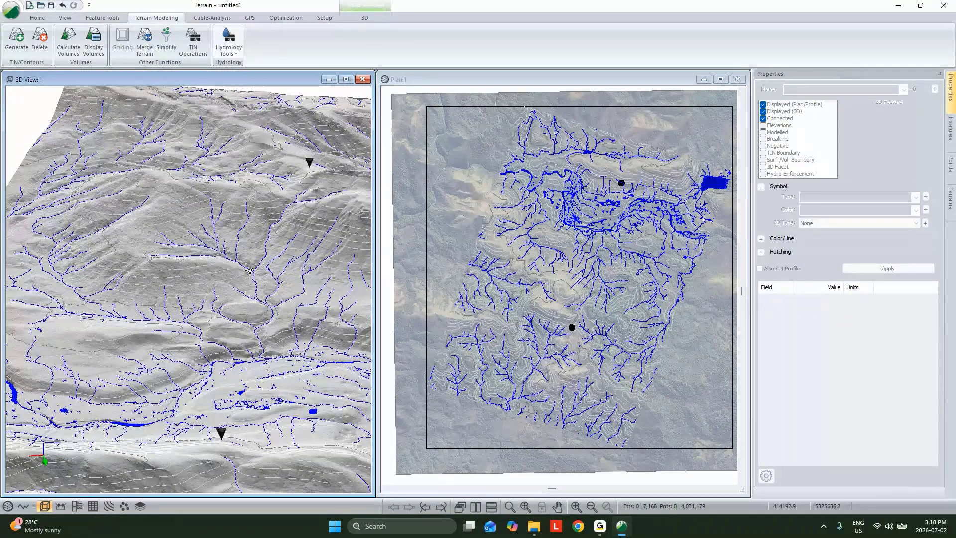
pyautogui.moveTo(249, 273); pyautogui.dragTo(243, 260)
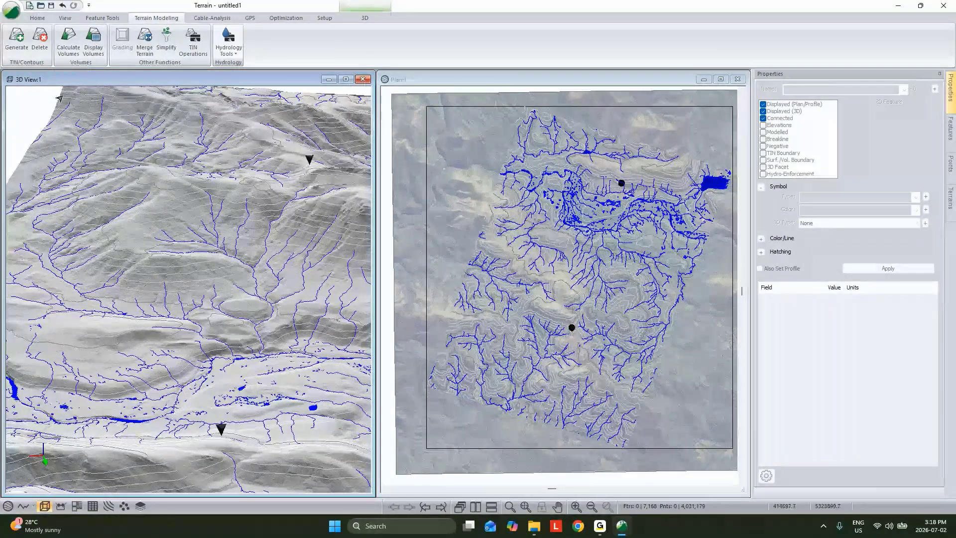
pyautogui.click(286, 18)
pyautogui.click(18, 44)
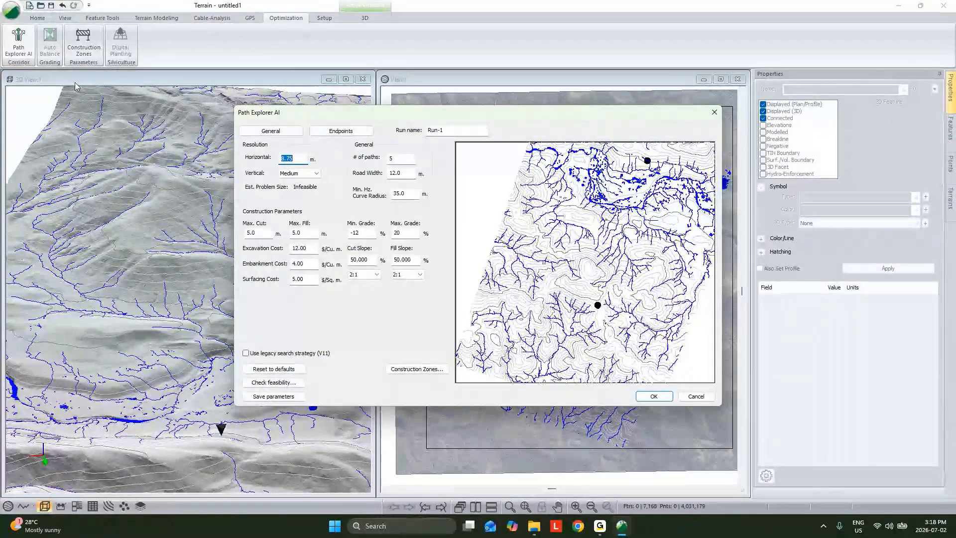
pyautogui.doubleClick(397, 175)
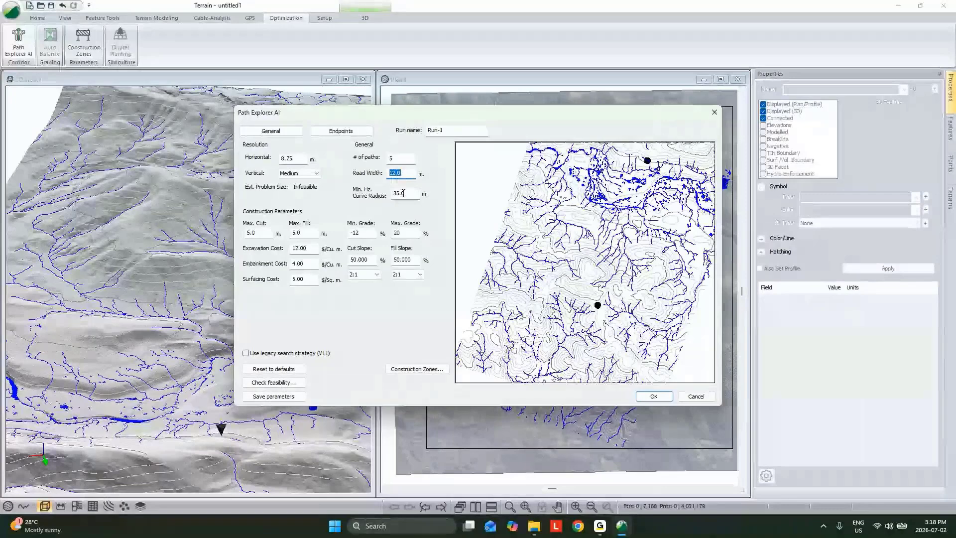
pyautogui.click(409, 194)
pyautogui.doubleClick(409, 194)
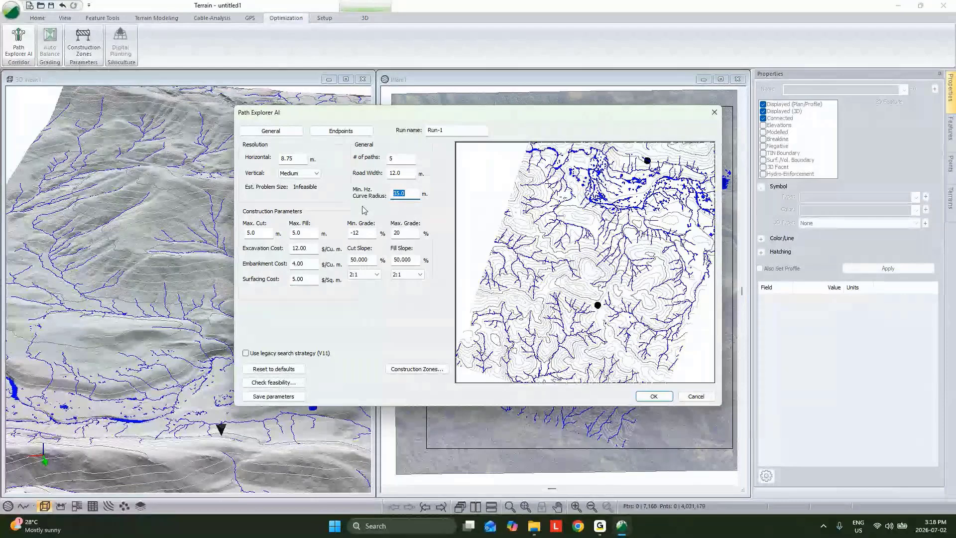
pyautogui.write('50')
pyautogui.press('Tab')
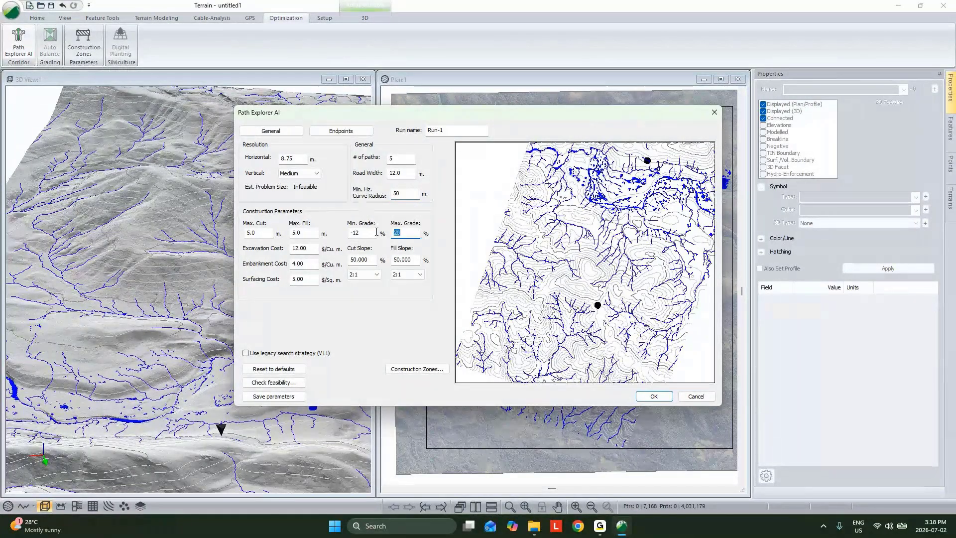
# Set the path's maximum grade to 16% and its minimum grade to -16%.
pyautogui.write('16')
pyautogui.click(371, 233)
pyautogui.press('BackSpace')
pyautogui.write('6')
# Choose Start and End-0 and Start and End-1 as the path endpoints and check each one's location in the preview.
pyautogui.click(340, 132)
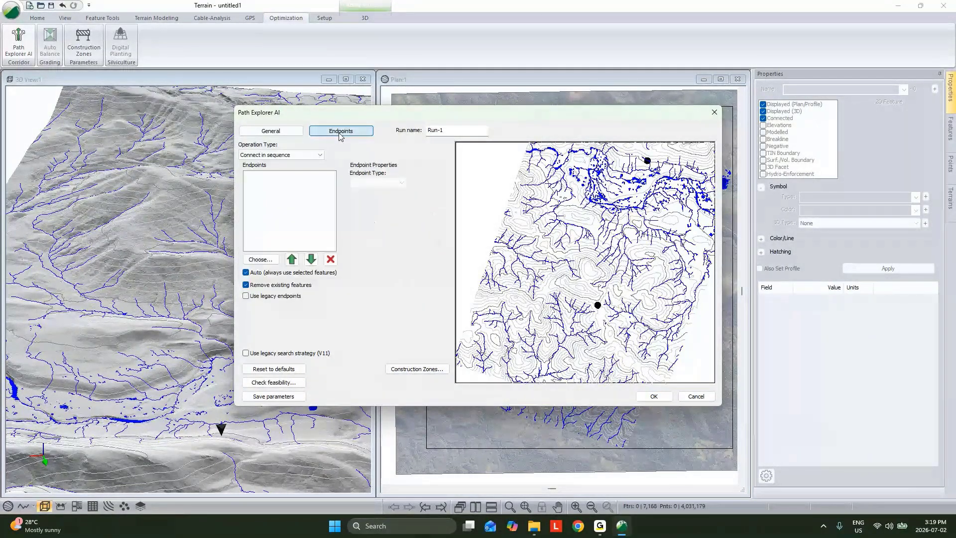
pyautogui.click(260, 258)
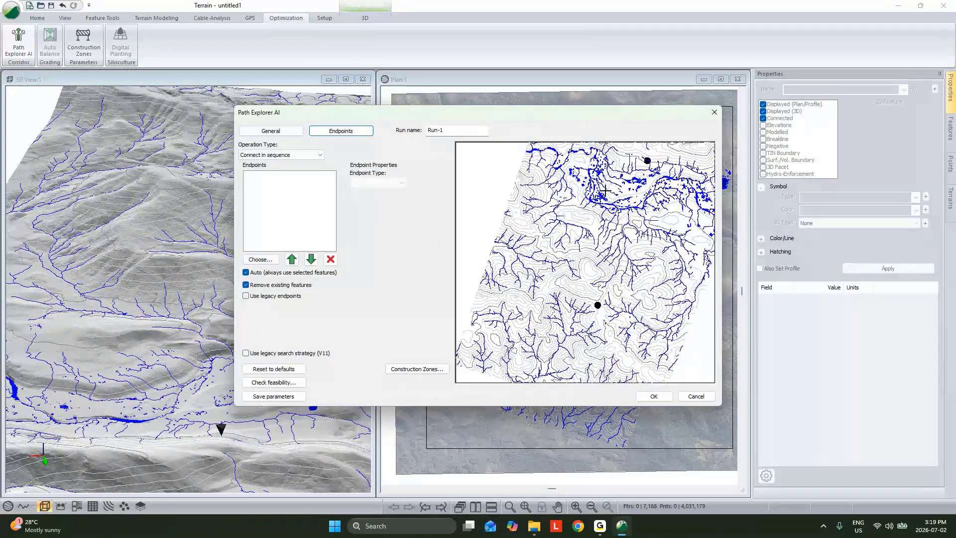
pyautogui.click(260, 259)
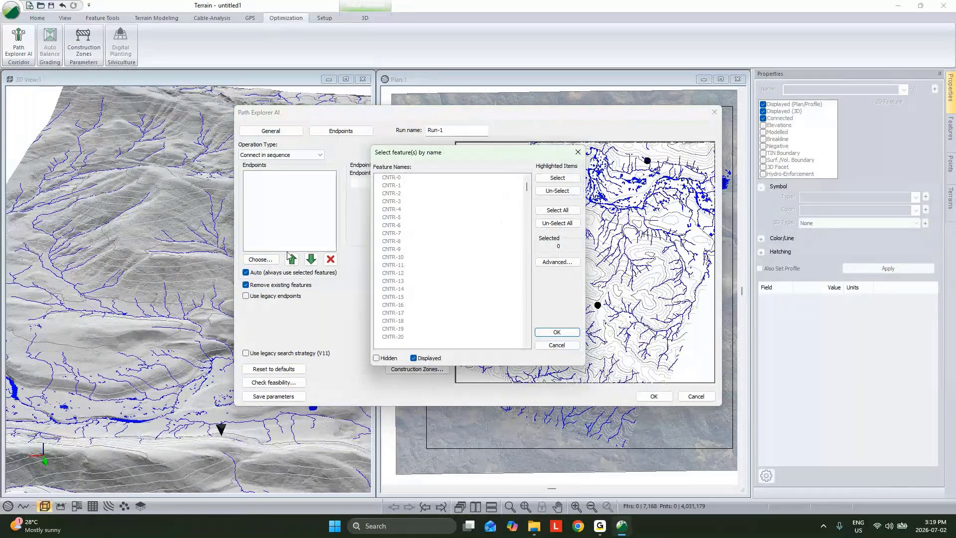
pyautogui.click(419, 218)
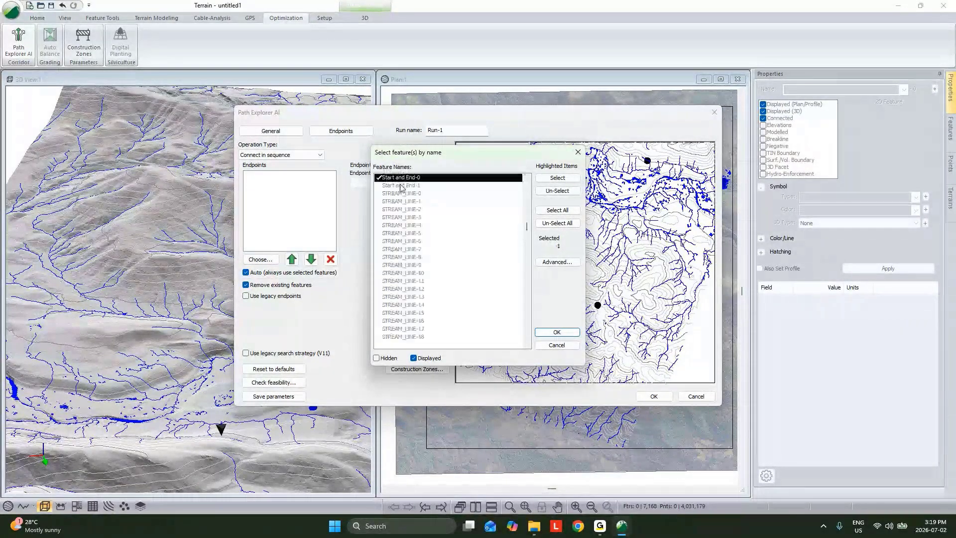
pyautogui.doubleClick(400, 185)
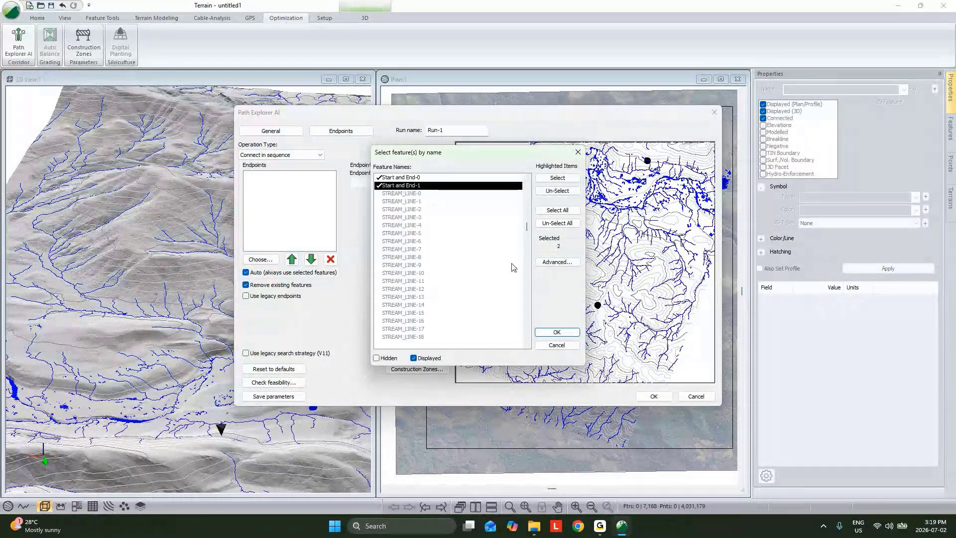
pyautogui.click(575, 332)
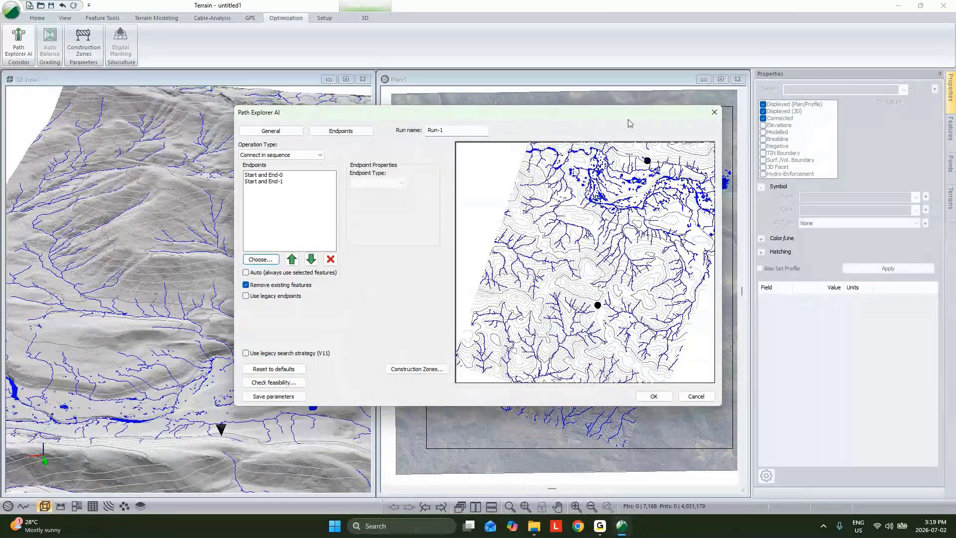
pyautogui.moveTo(627, 119); pyautogui.dragTo(535, 231)
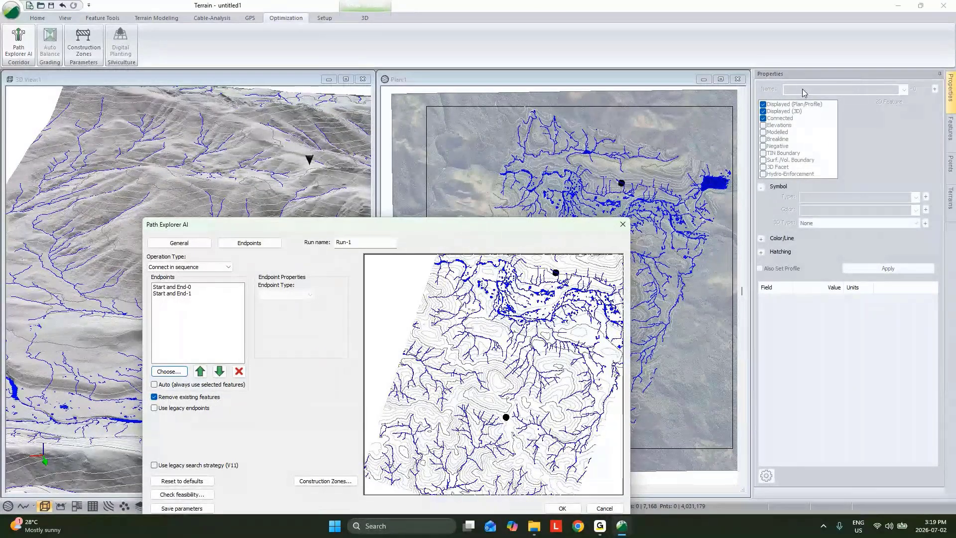
pyautogui.moveTo(521, 228); pyautogui.dragTo(556, 157)
pyautogui.click(218, 212)
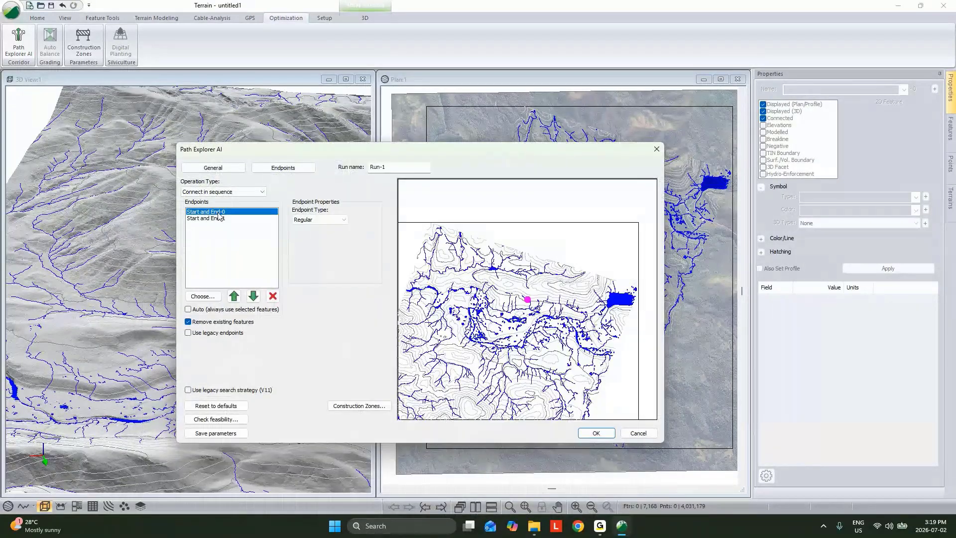
pyautogui.click(216, 222)
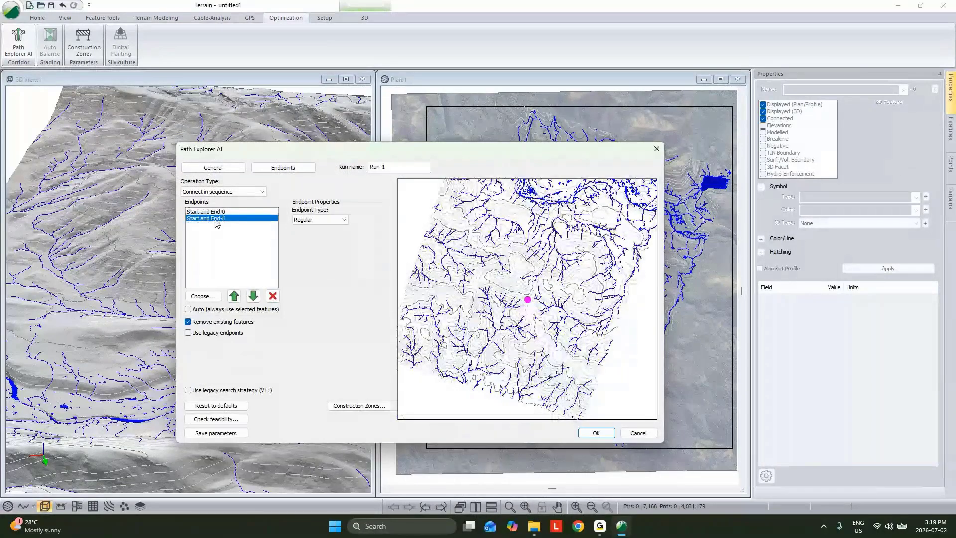
# Add a new construction zone set of type Polylines to the Path Explorer AI parameters.
pyautogui.click(346, 408)
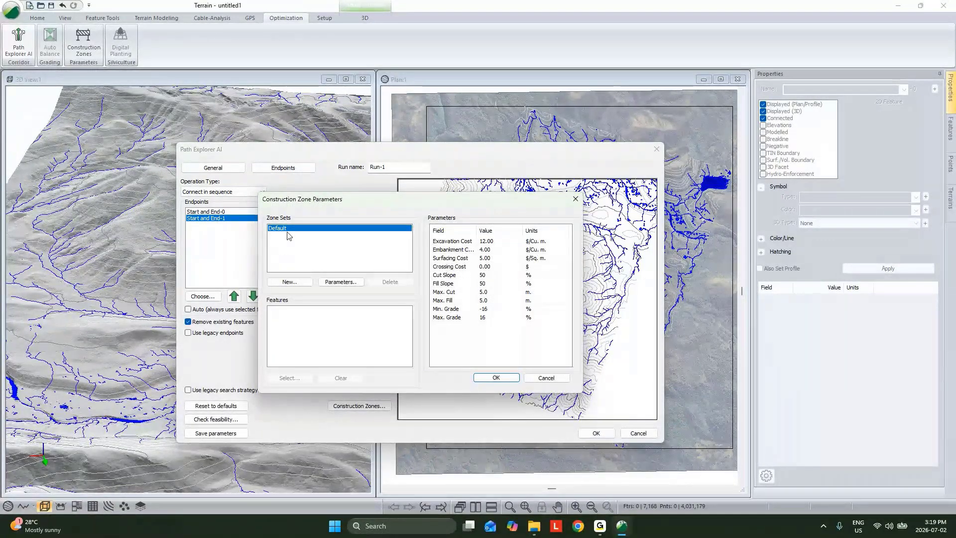
pyautogui.click(304, 282)
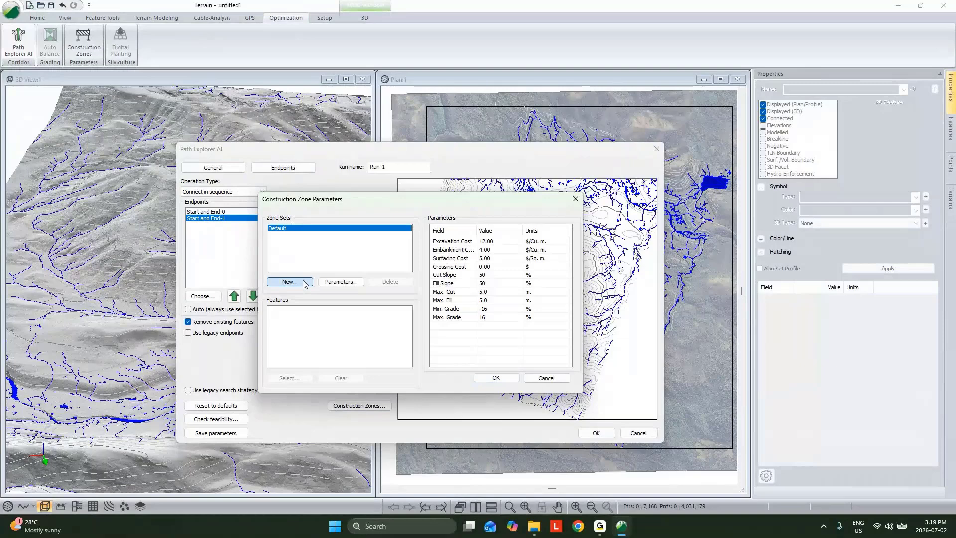
pyautogui.click(384, 264)
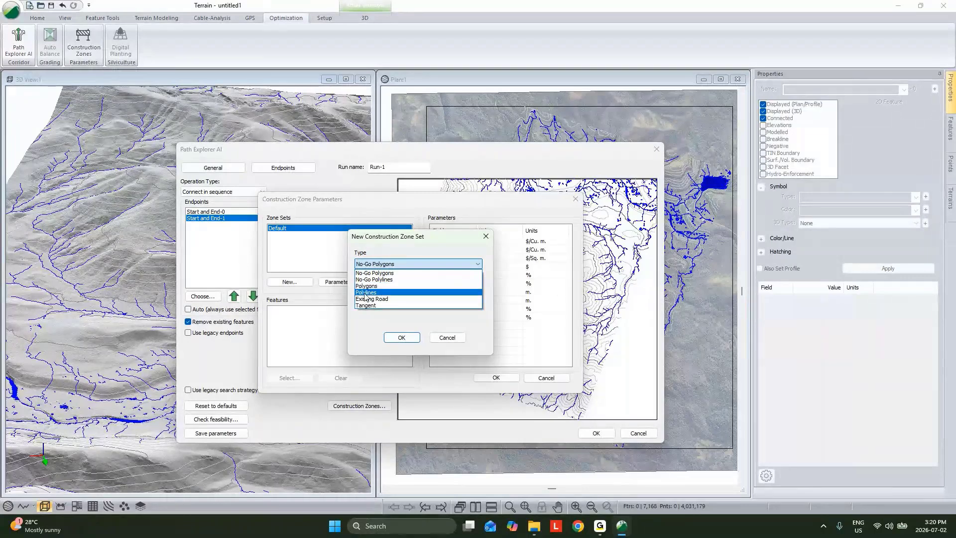
pyautogui.click(365, 292)
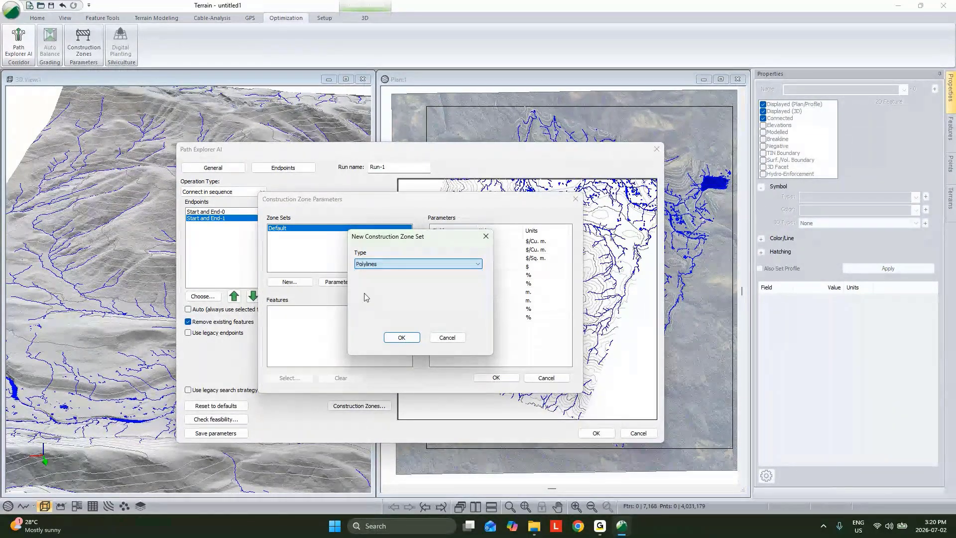
pyautogui.click(402, 337)
# Assign all features of the predefined layer Streams Rivers Creeks to the new zone set.
pyautogui.click(502, 299)
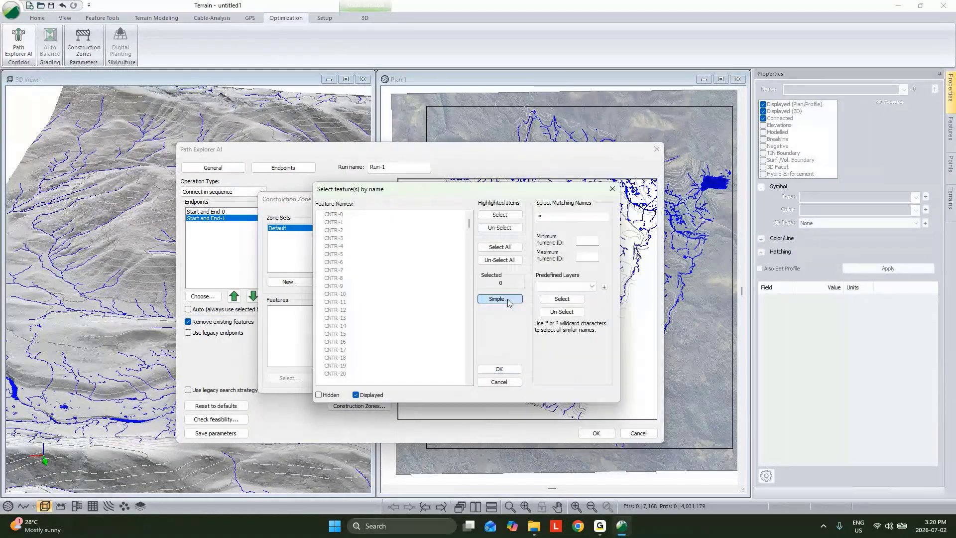
pyautogui.click(557, 288)
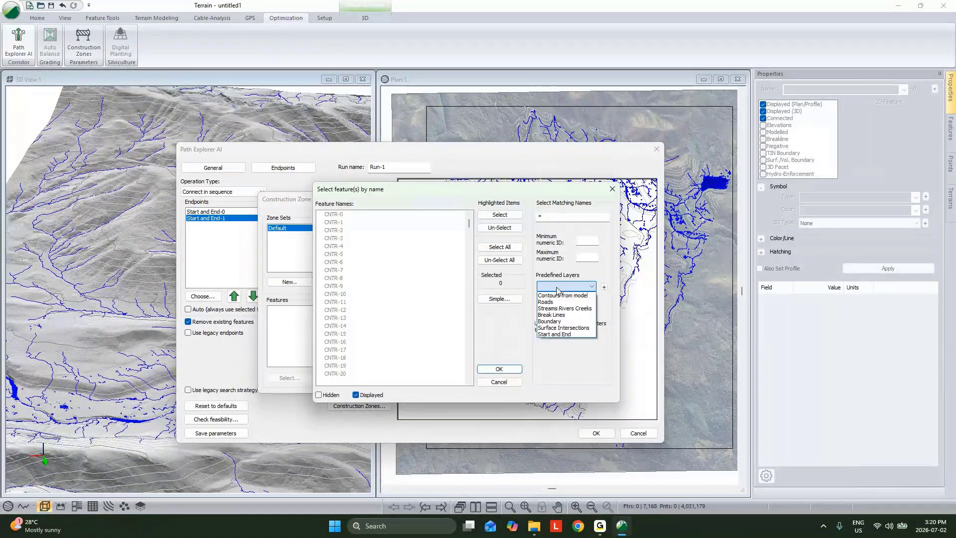
pyautogui.click(562, 295)
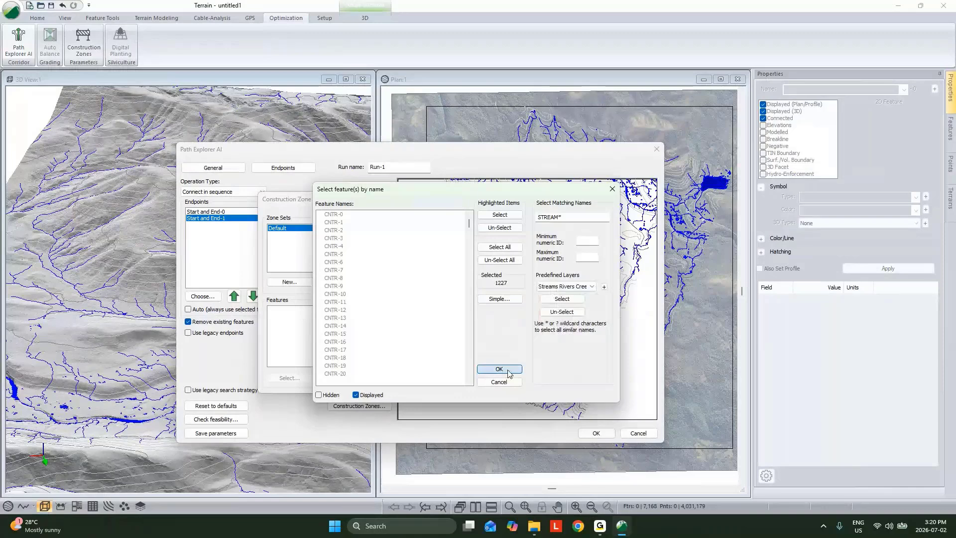
pyautogui.click(499, 369)
# Set the stream zone's crossing cost to $4000 and run the path search between the two endpoints.
pyautogui.write('4000')
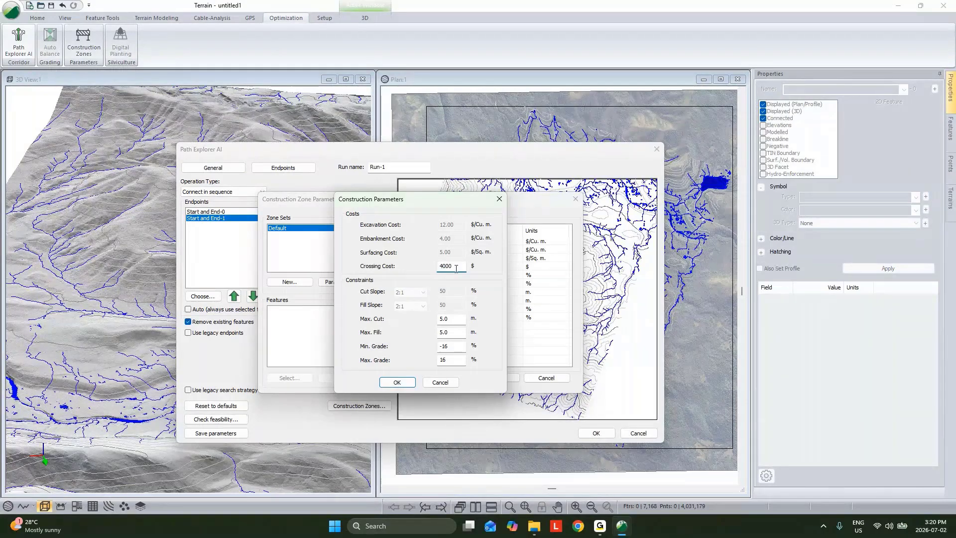
pyautogui.click(396, 381)
pyautogui.click(498, 377)
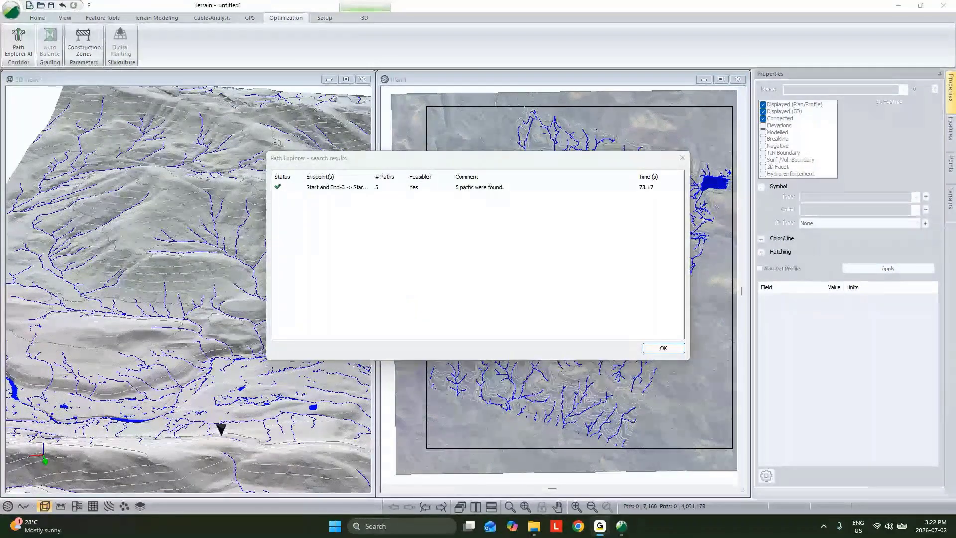
pyautogui.click(660, 348)
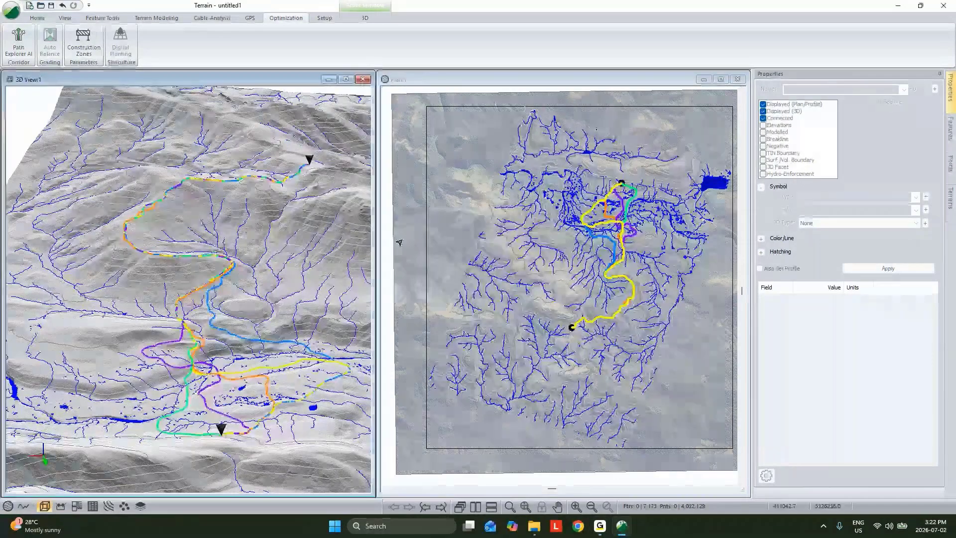
# Review the Streams & Ponds hydrology tool's settings without generating anything.
pyautogui.click(156, 17)
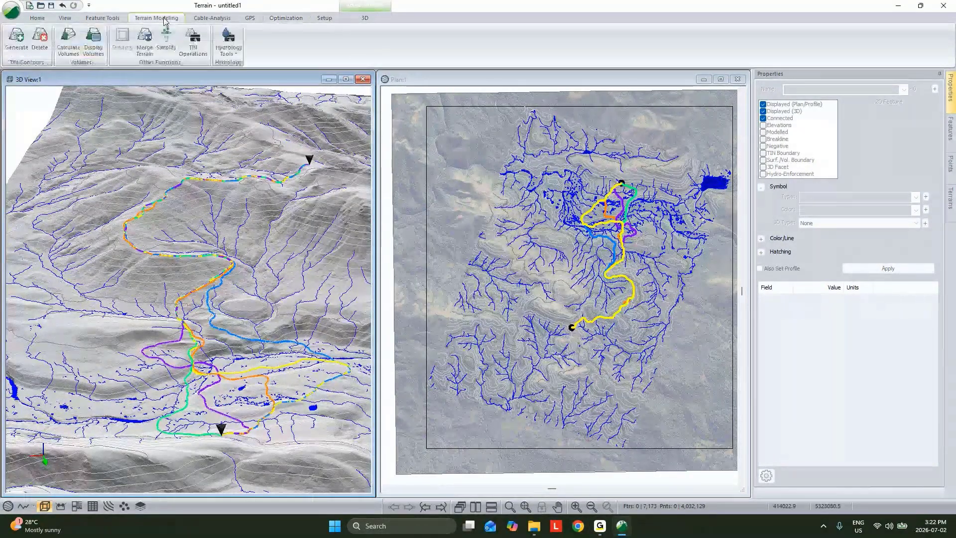
pyautogui.click(237, 56)
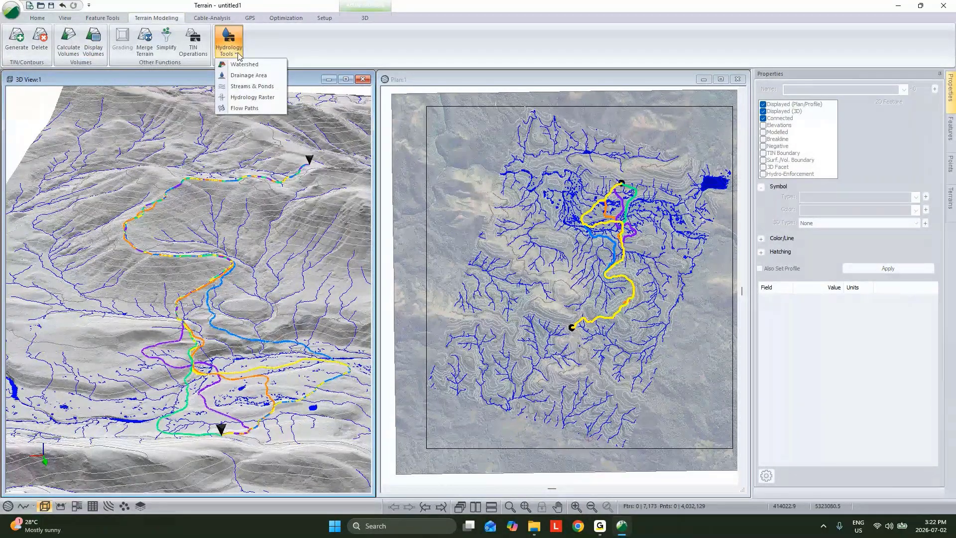
pyautogui.click(252, 86)
pyautogui.moveTo(428, 270); pyautogui.dragTo(421, 273)
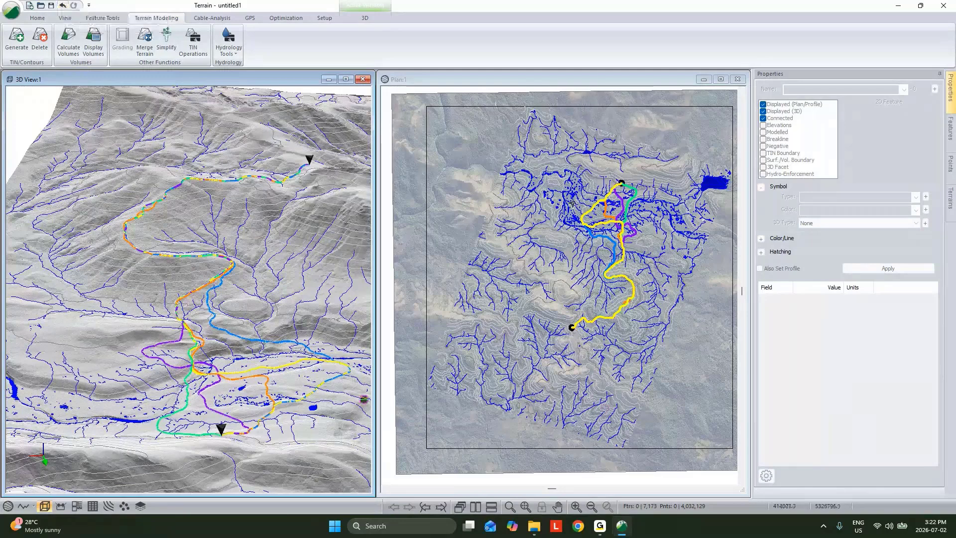
# Pick a stream line in the plan view and bring up the option to select features by layer.
pyautogui.click(571, 260)
pyautogui.click(574, 260)
pyautogui.rightClick(575, 259)
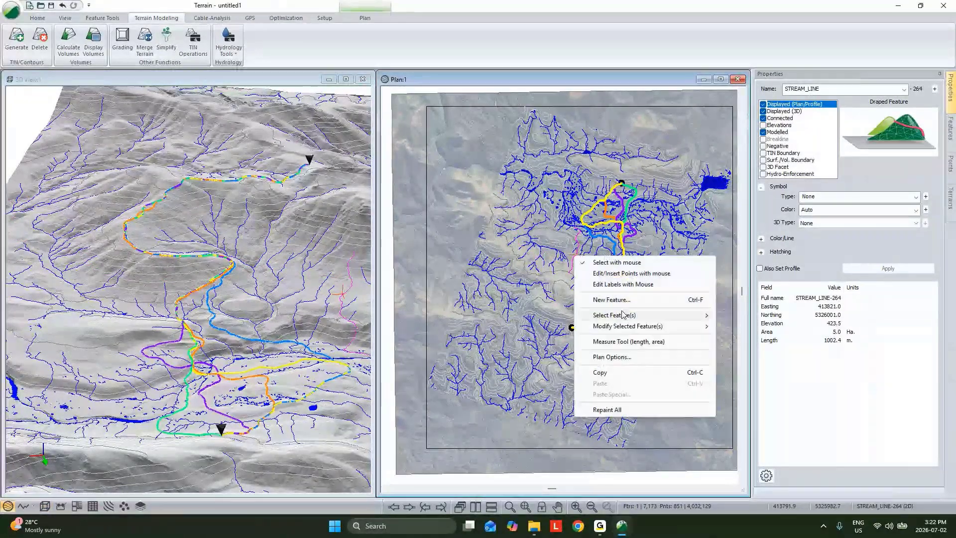
pyautogui.moveTo(621, 317)
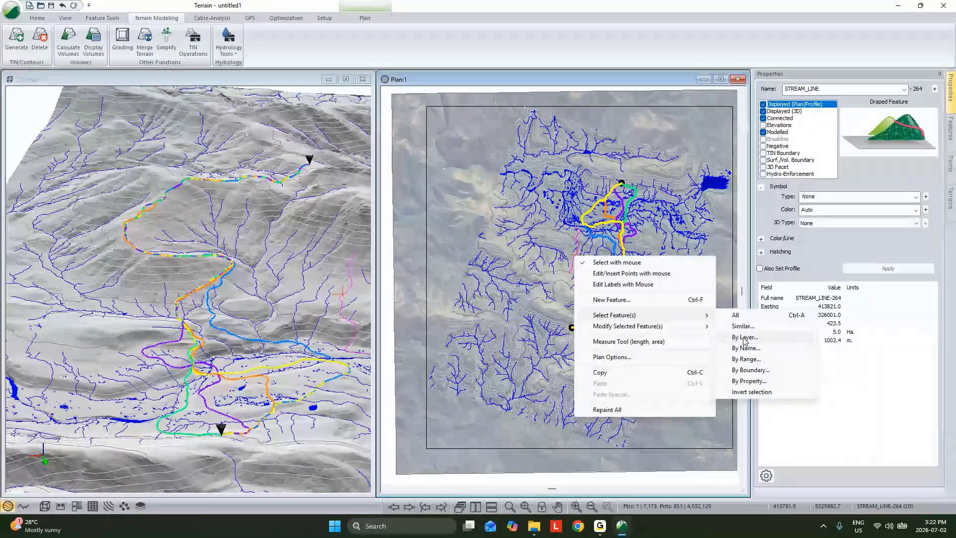
pyautogui.click(744, 338)
pyautogui.click(508, 309)
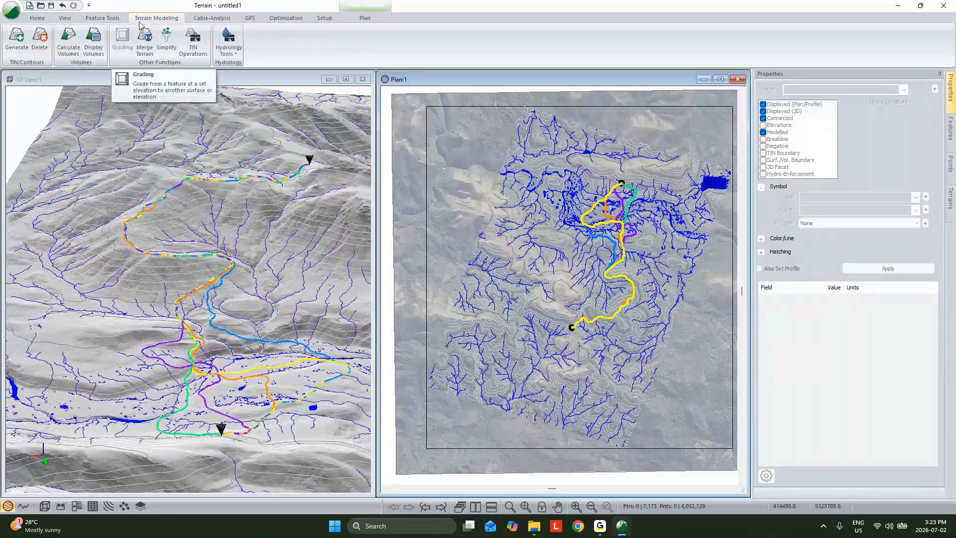
# Mark Streams & Ponds in the terrain feature deletion options and cancel the deletion.
pyautogui.click(40, 40)
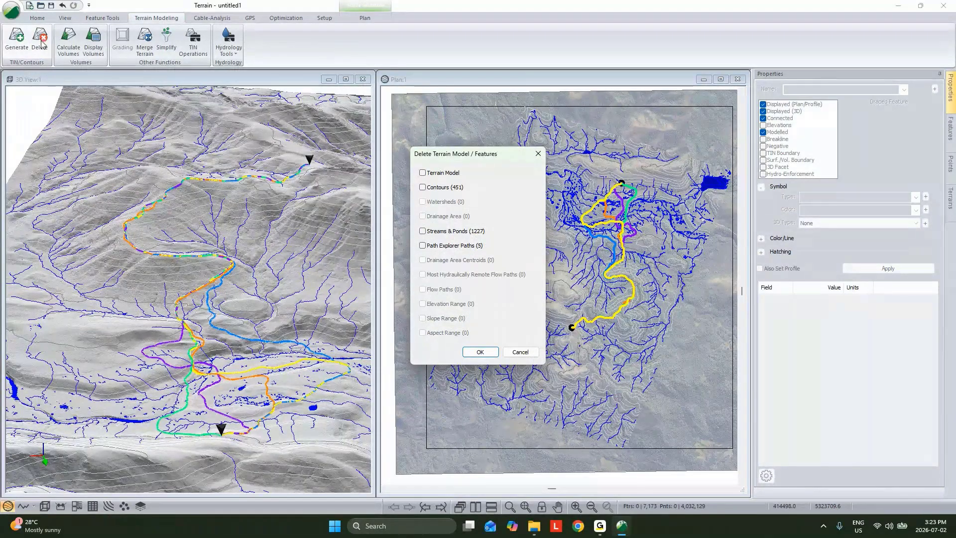
pyautogui.click(423, 231)
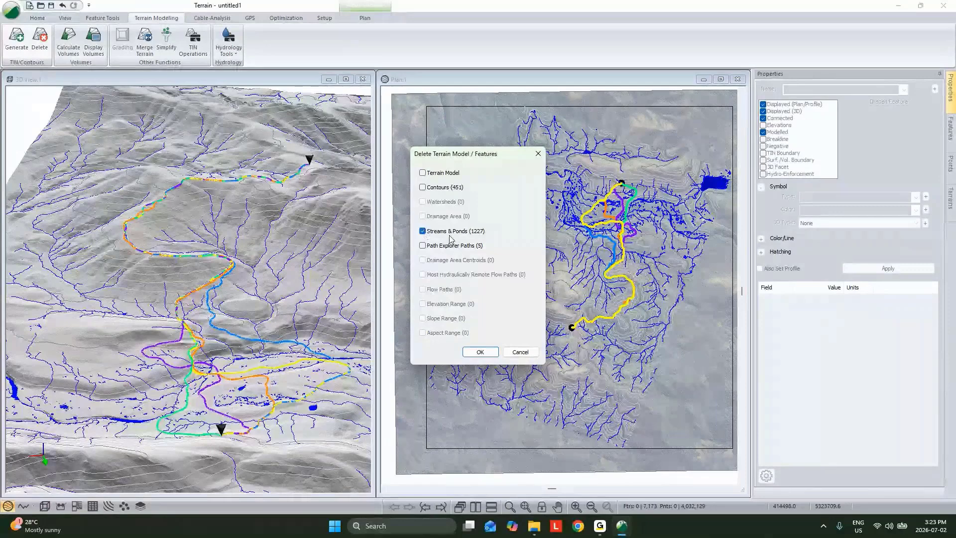
pyautogui.click(515, 351)
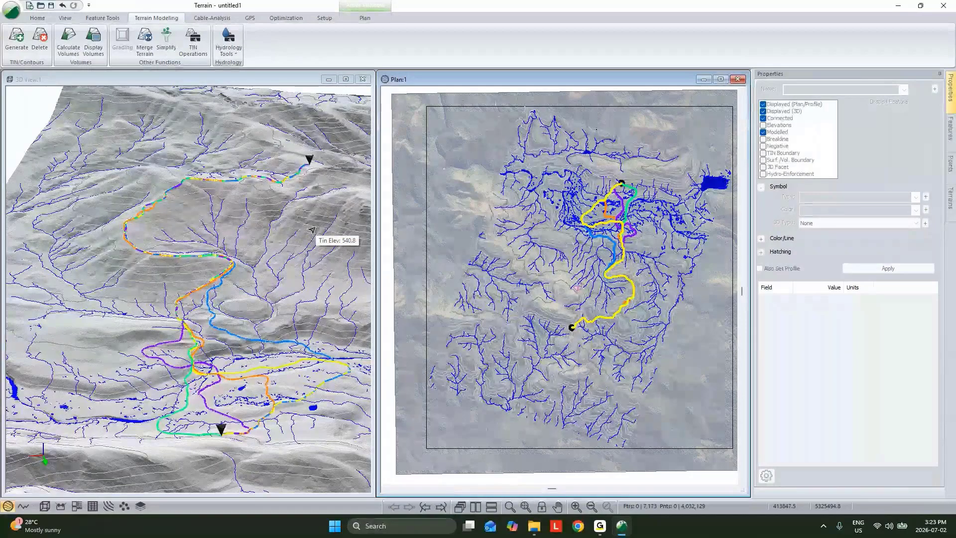
# Reopen the Path Explorer AI parameters and check the number of paths setting.
pyautogui.scroll(3, 312, 230)
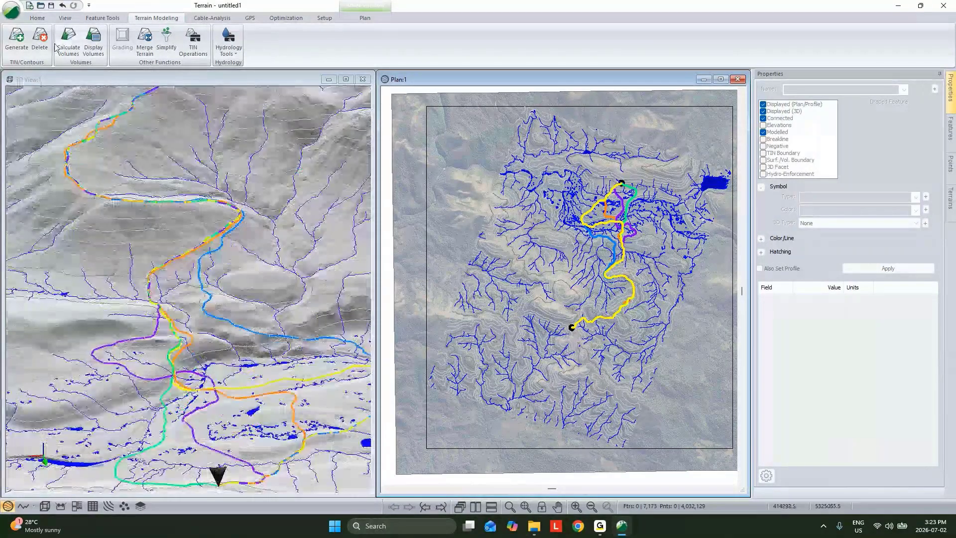
pyautogui.click(286, 18)
pyautogui.click(18, 45)
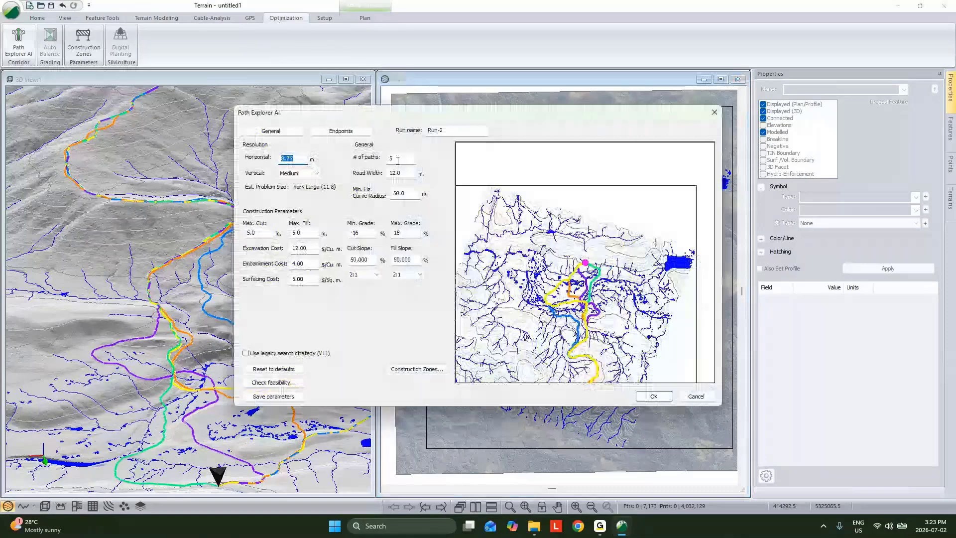
pyautogui.doubleClick(398, 159)
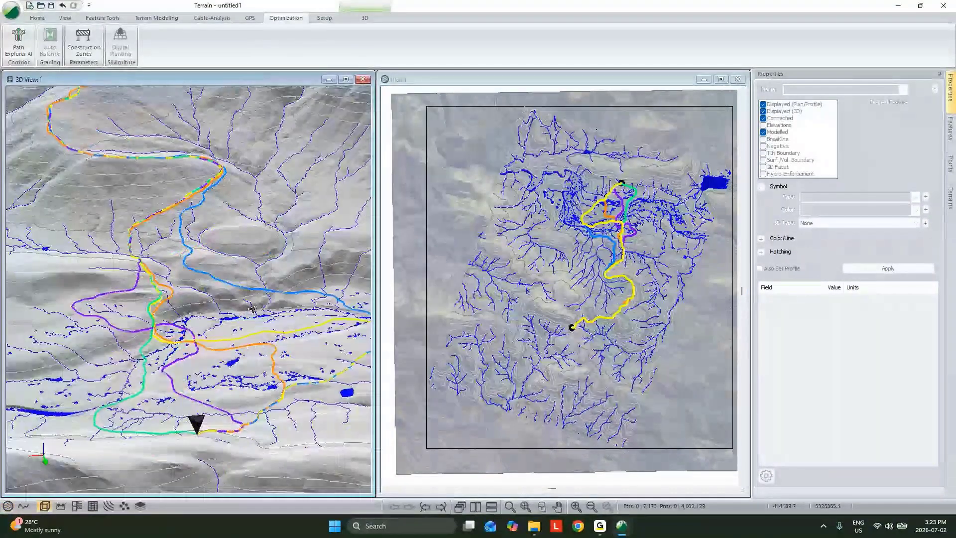
# Examine the routes of the generated paths between the two endpoints and their stream crossings in the 3D view.
pyautogui.scroll(-5, 214, 302)
pyautogui.moveTo(190, 314); pyautogui.dragTo(214, 316, button='middle')
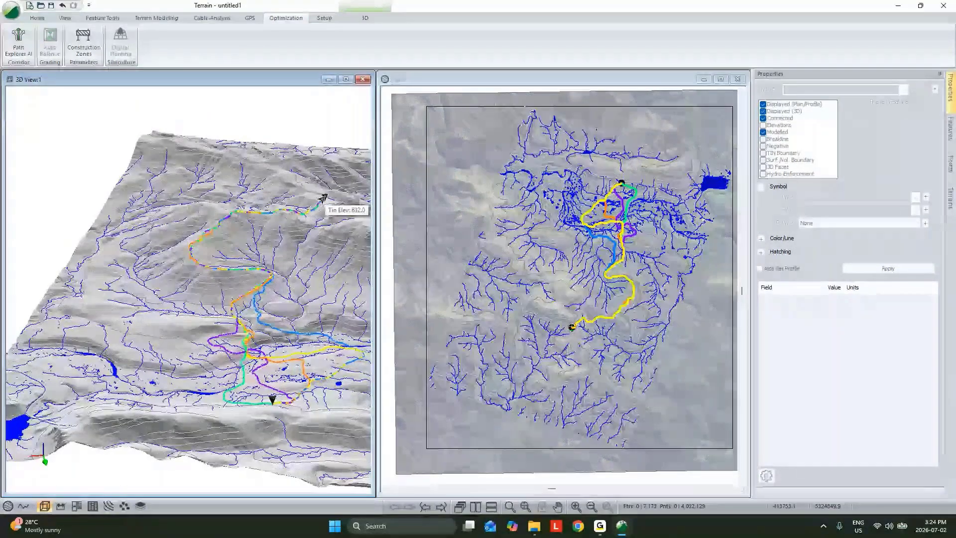
pyautogui.click(322, 198)
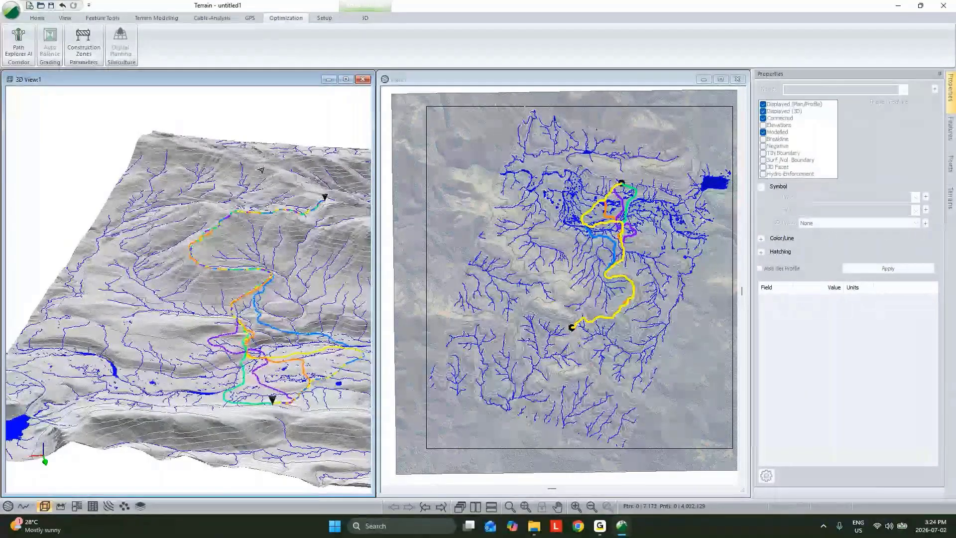
pyautogui.moveTo(336, 381); pyautogui.dragTo(280, 345, button='middle')
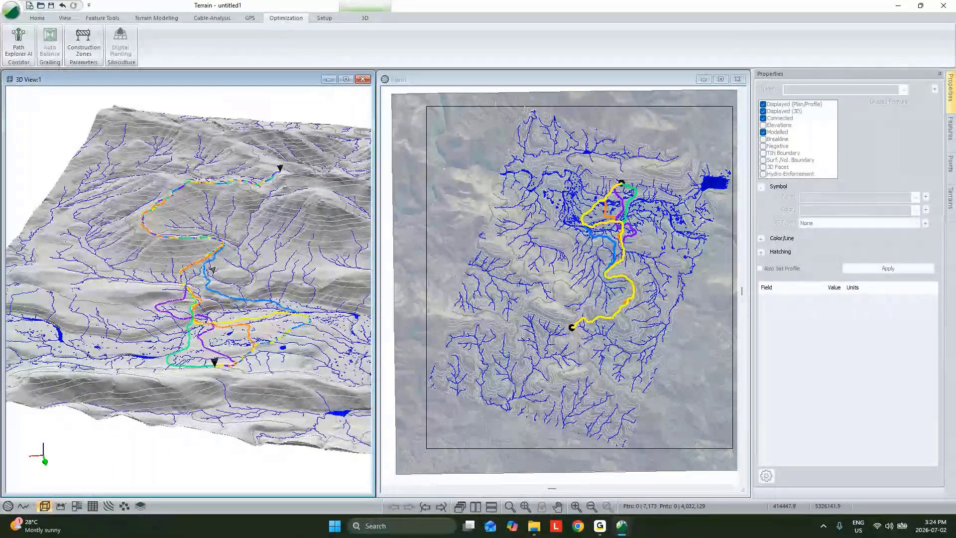
pyautogui.scroll(3, 212, 270)
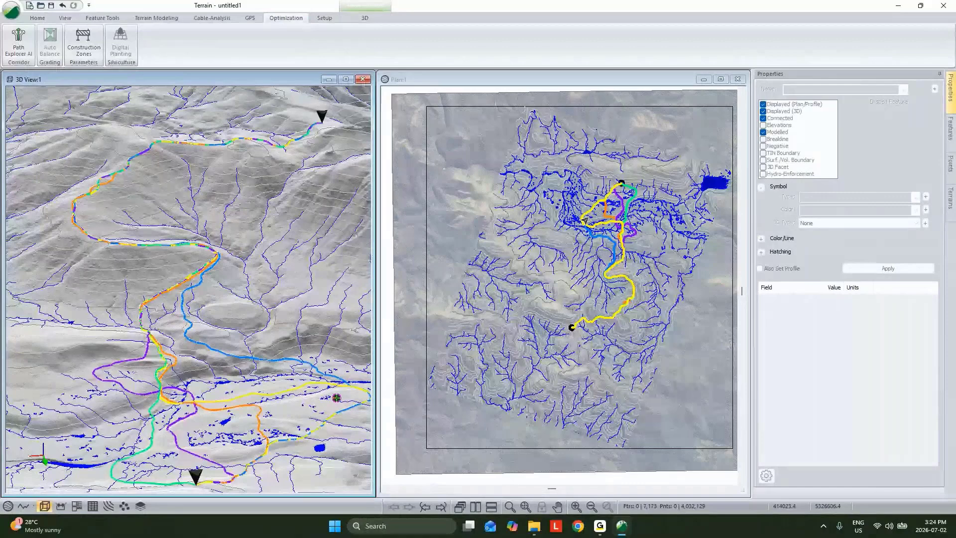
pyautogui.moveTo(261, 293); pyautogui.dragTo(208, 263)
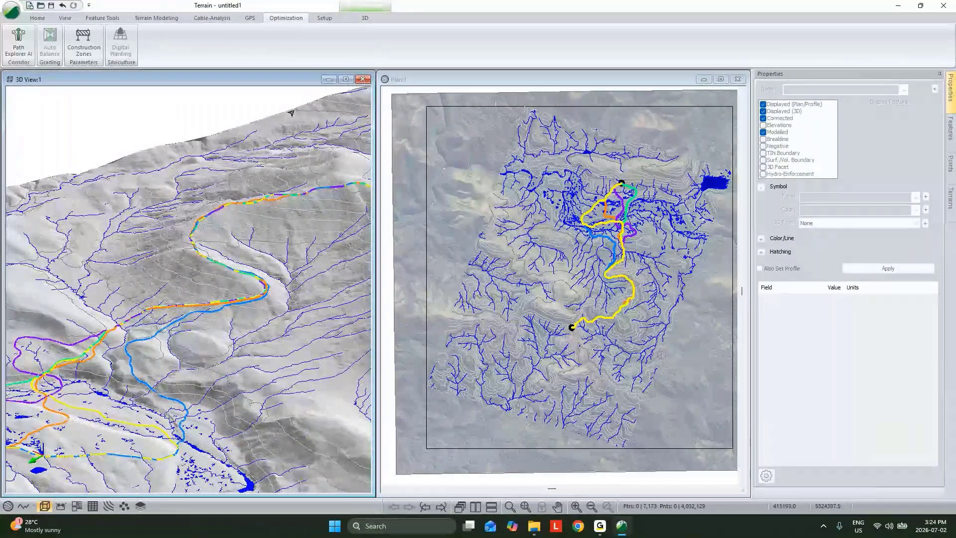
pyautogui.moveTo(220, 188); pyautogui.dragTo(297, 163)
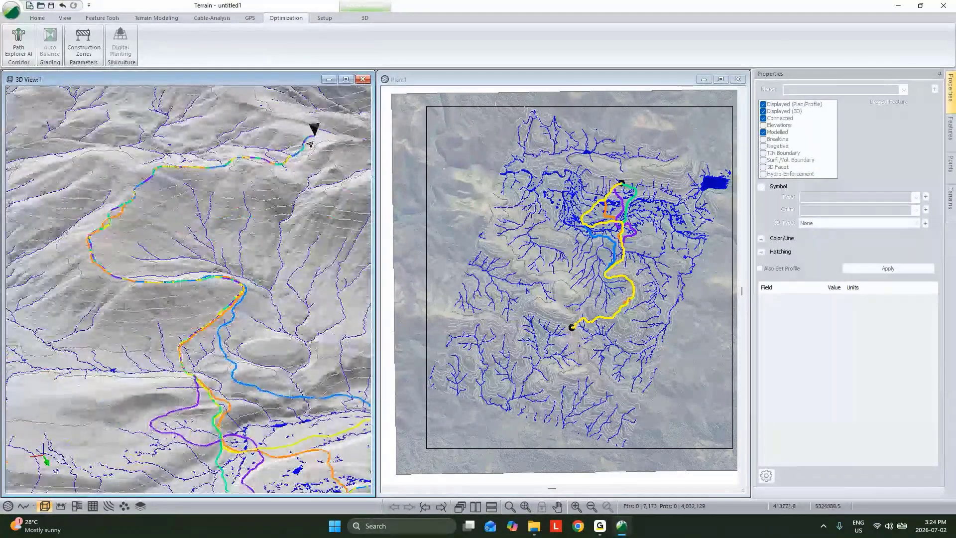
pyautogui.moveTo(330, 431); pyautogui.dragTo(302, 283, button='middle')
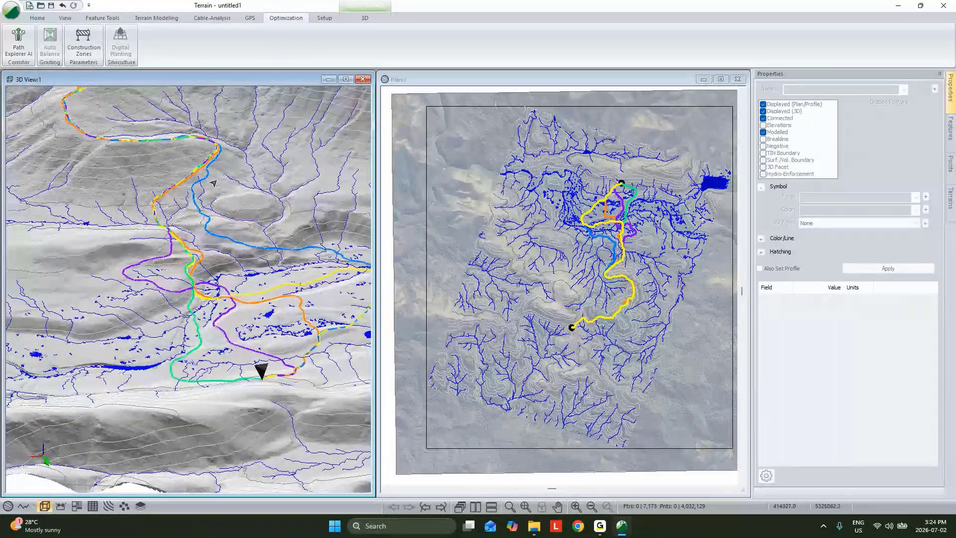
pyautogui.moveTo(211, 213)
pyautogui.moveTo(261, 250); pyautogui.dragTo(251, 269, button='middle')
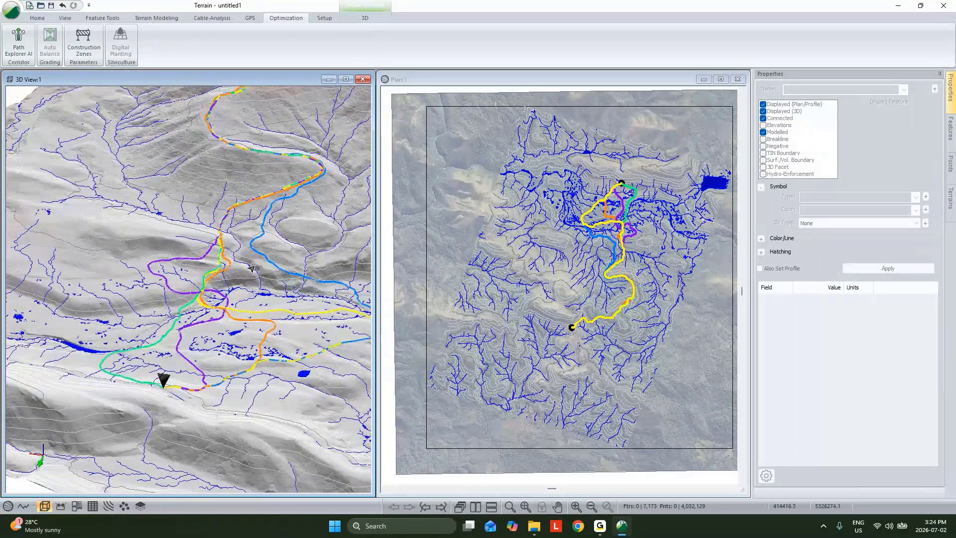
# Select the path feature .XPATH-Run-1-1-625.39K-0 by name from the 3D view.
pyautogui.rightClick(247, 234)
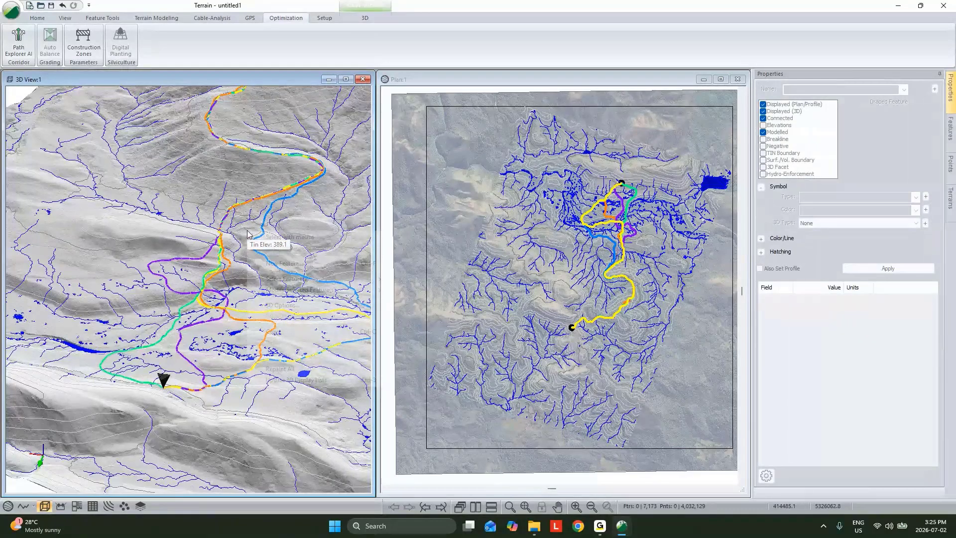
pyautogui.moveTo(304, 280)
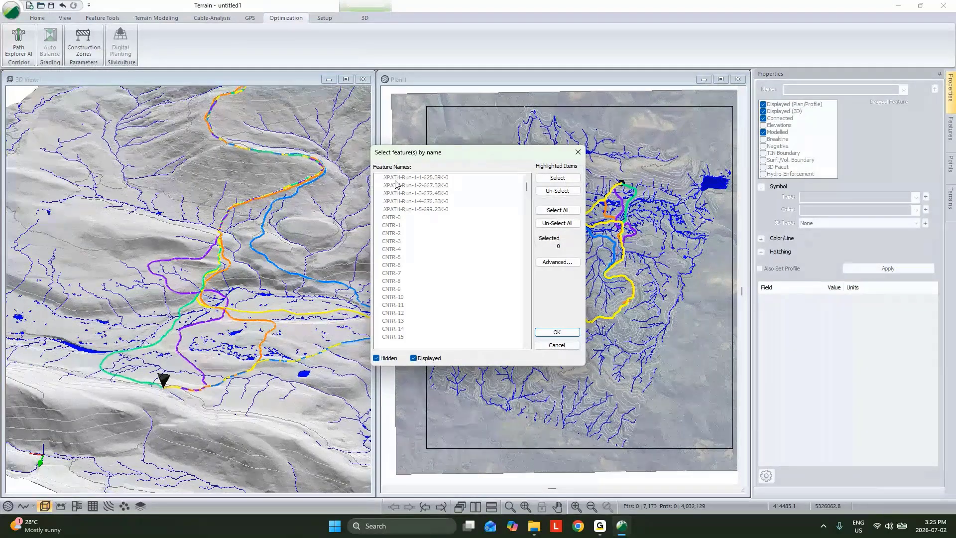
pyautogui.click(427, 180)
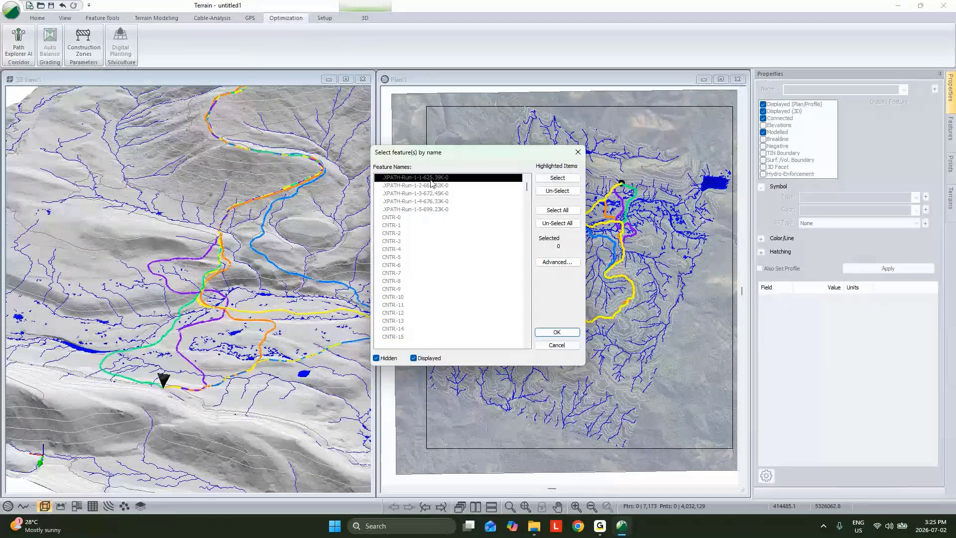
pyautogui.click(431, 184)
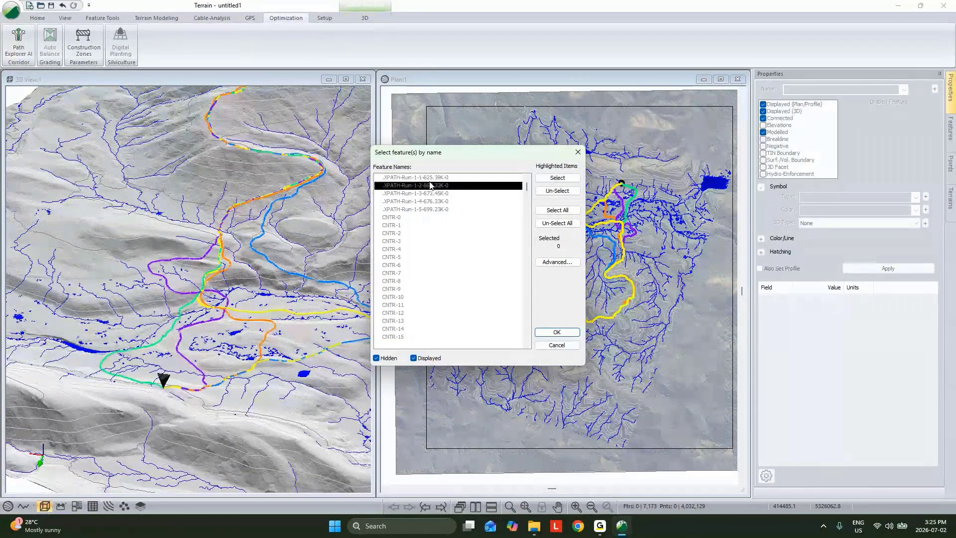
pyautogui.doubleClick(431, 179)
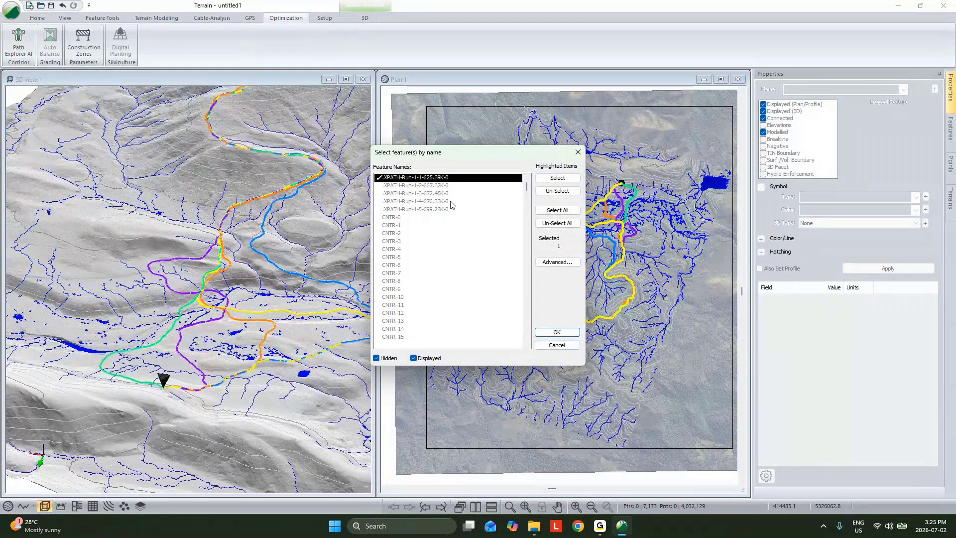
pyautogui.click(557, 332)
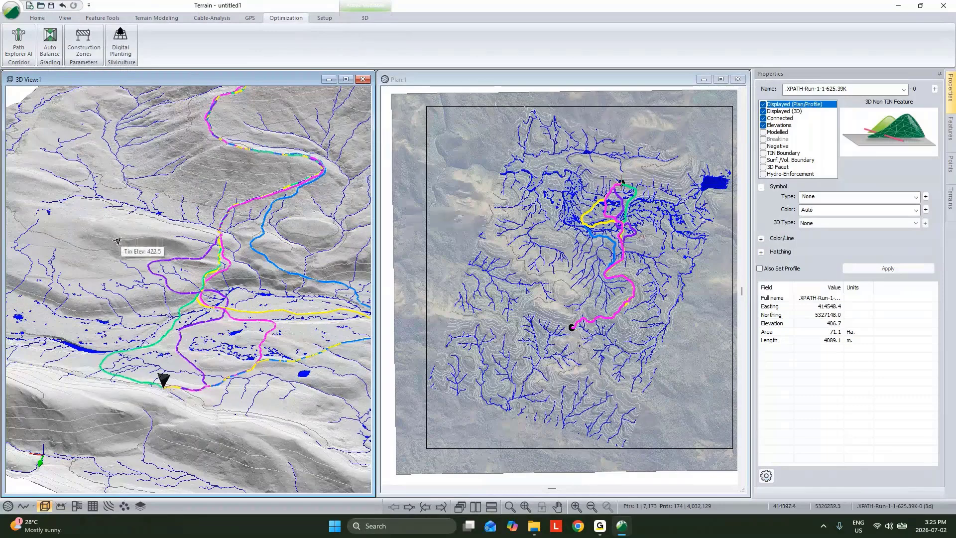
pyautogui.scroll(2, 236, 302)
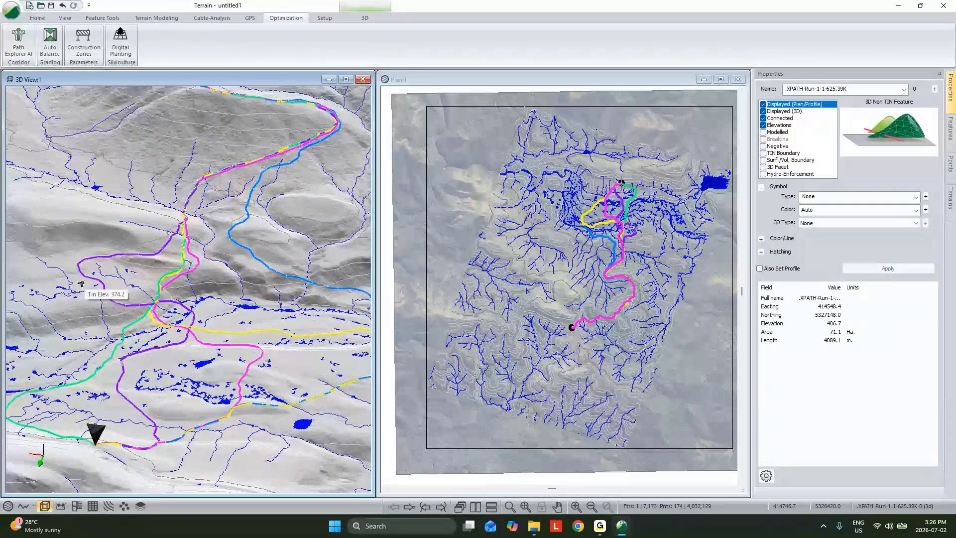
# Save the terrain model as Topo in the Tas folder.
pyautogui.click(12, 12)
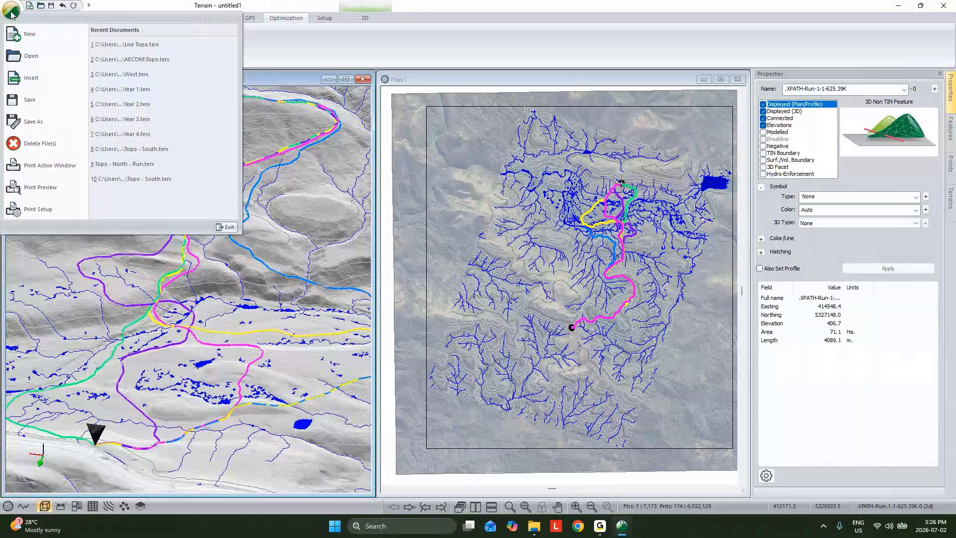
pyautogui.click(27, 55)
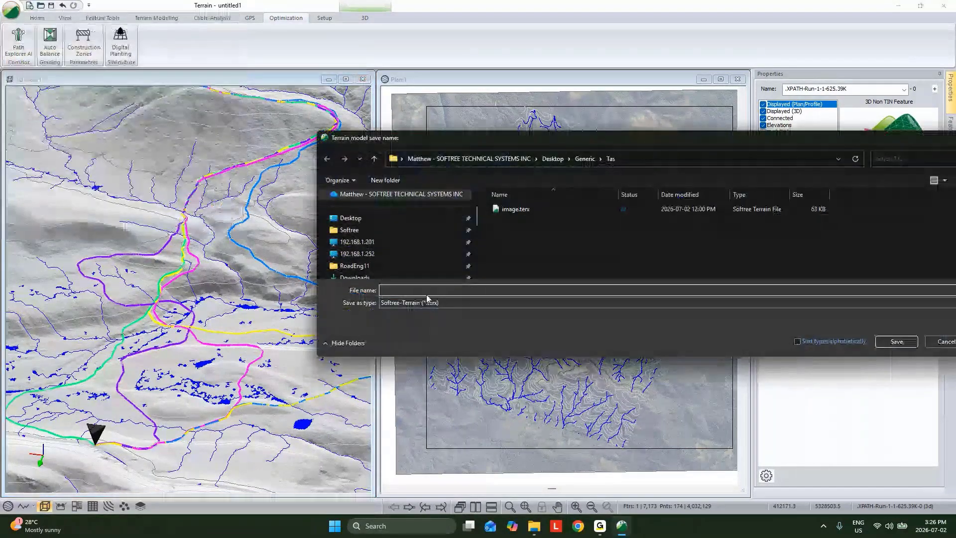
pyautogui.write('T')
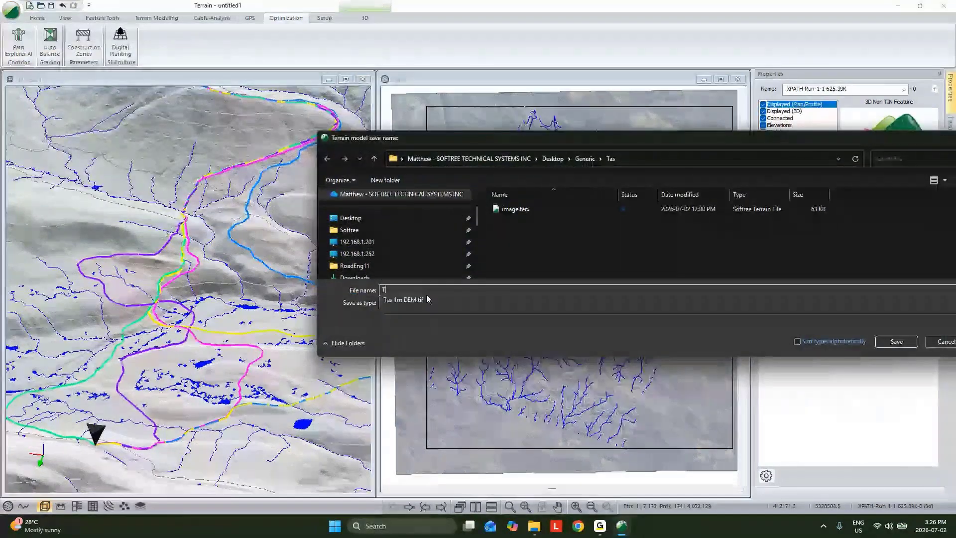
pyautogui.write('opo')
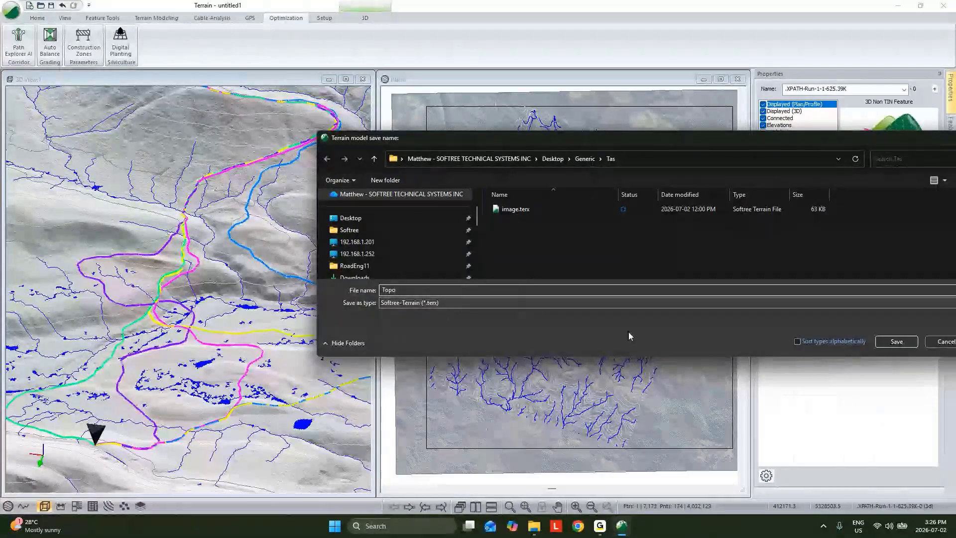
pyautogui.click(896, 343)
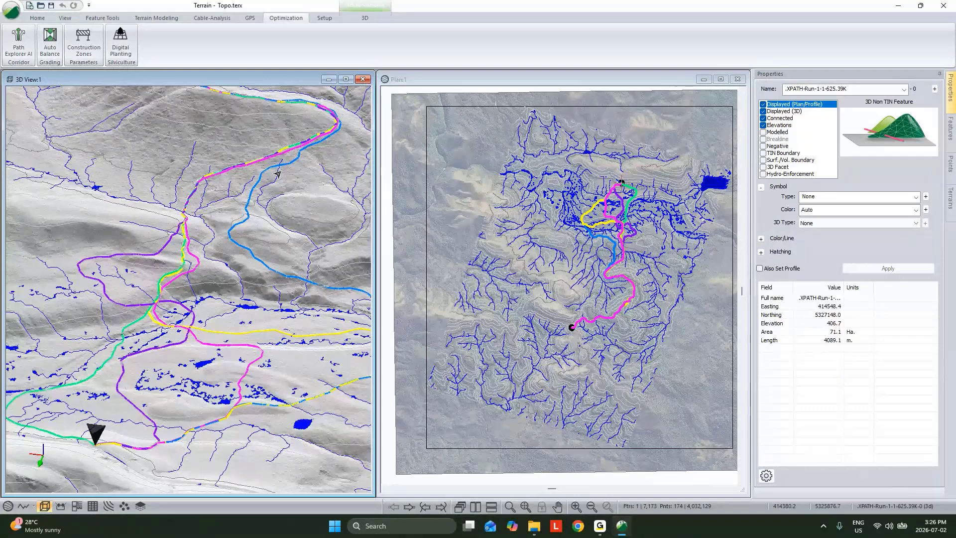
pyautogui.moveTo(278, 174); pyautogui.dragTo(276, 203, button='middle')
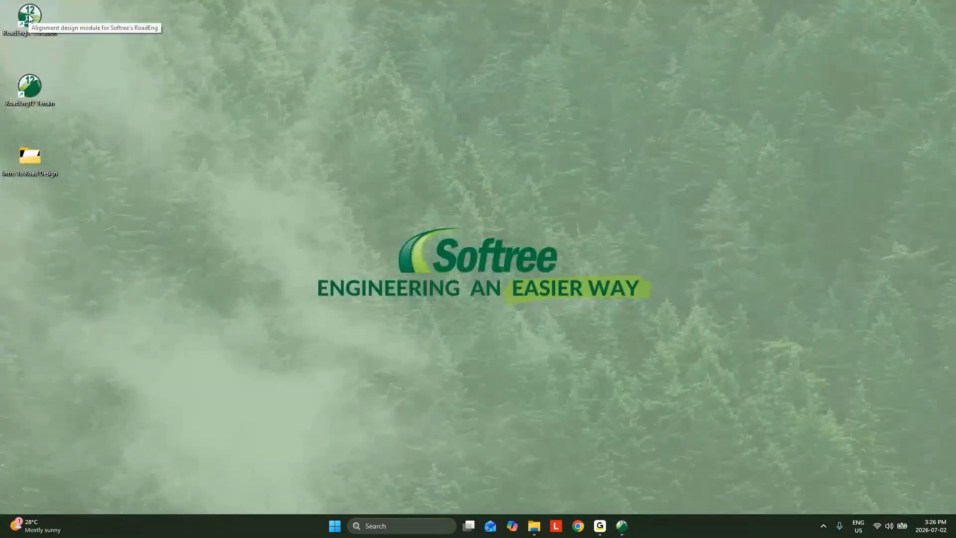
# Launch the RoadEng Location module from the desktop and start a new design file.
pyautogui.doubleClick(43, 102)
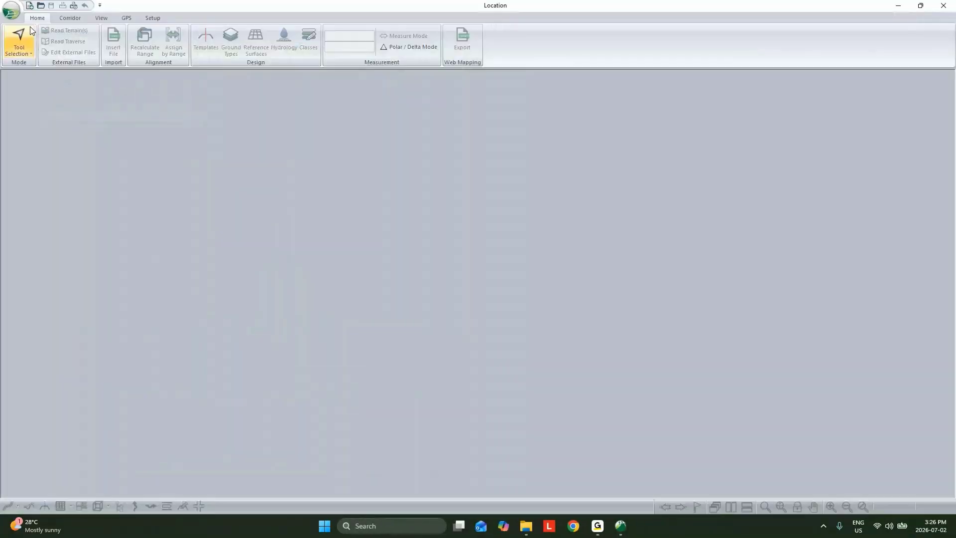
pyautogui.click(30, 30)
pyautogui.click(14, 19)
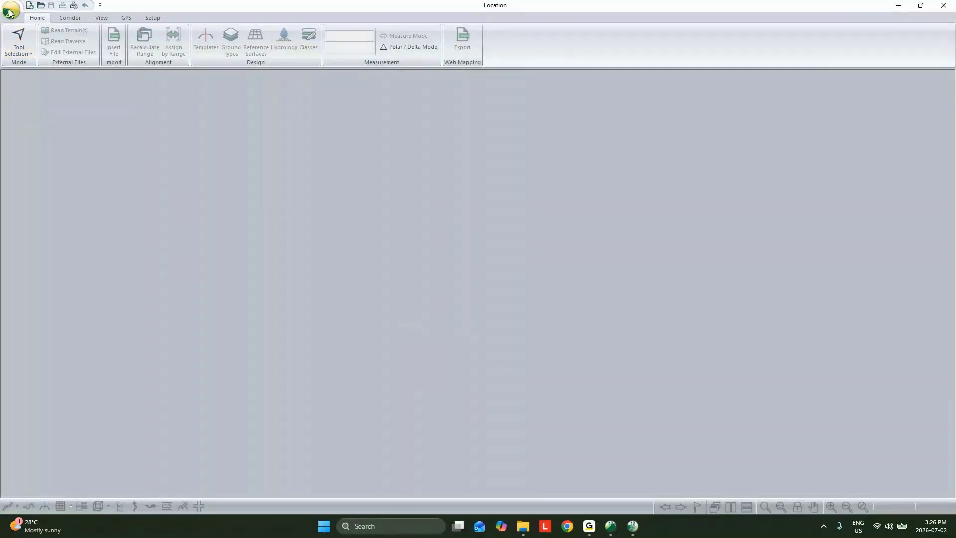
pyautogui.click(13, 15)
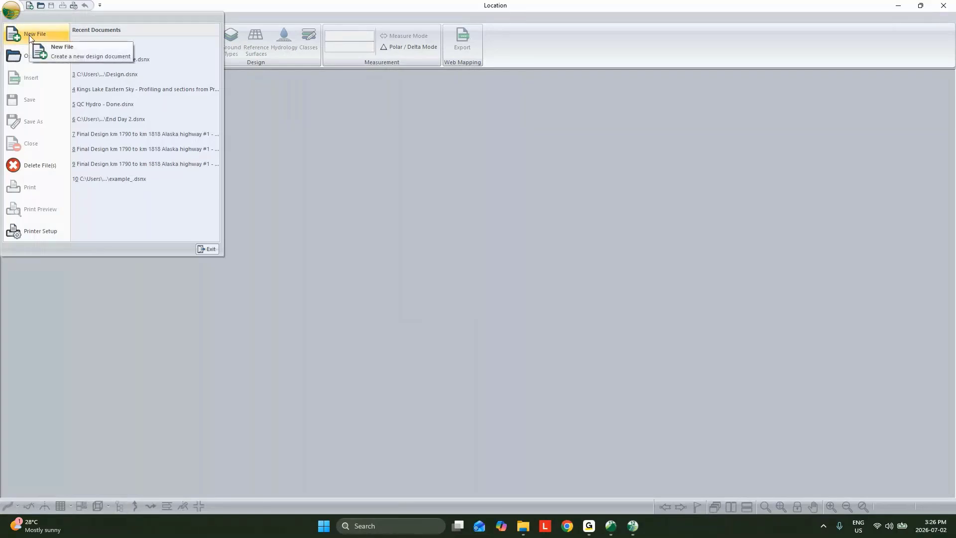
pyautogui.click(28, 35)
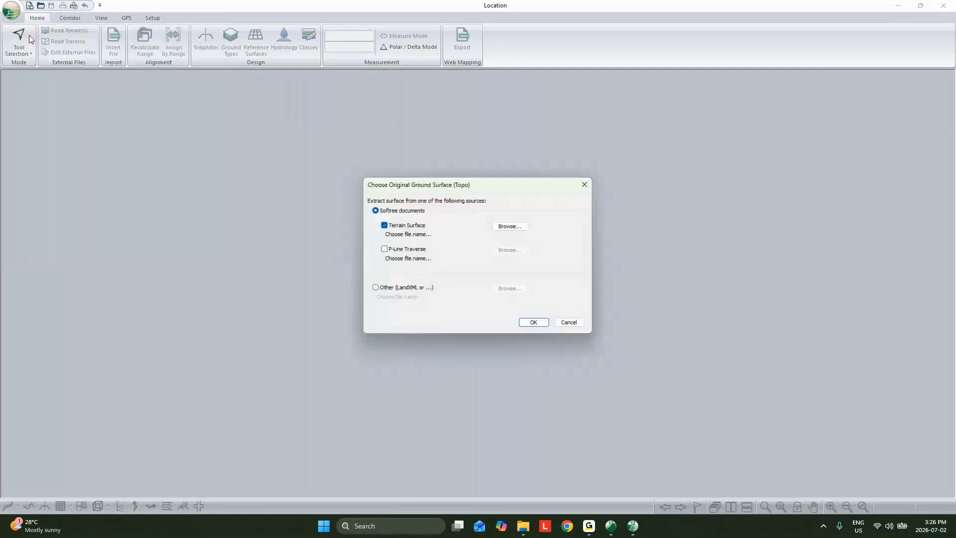
pyautogui.click(508, 225)
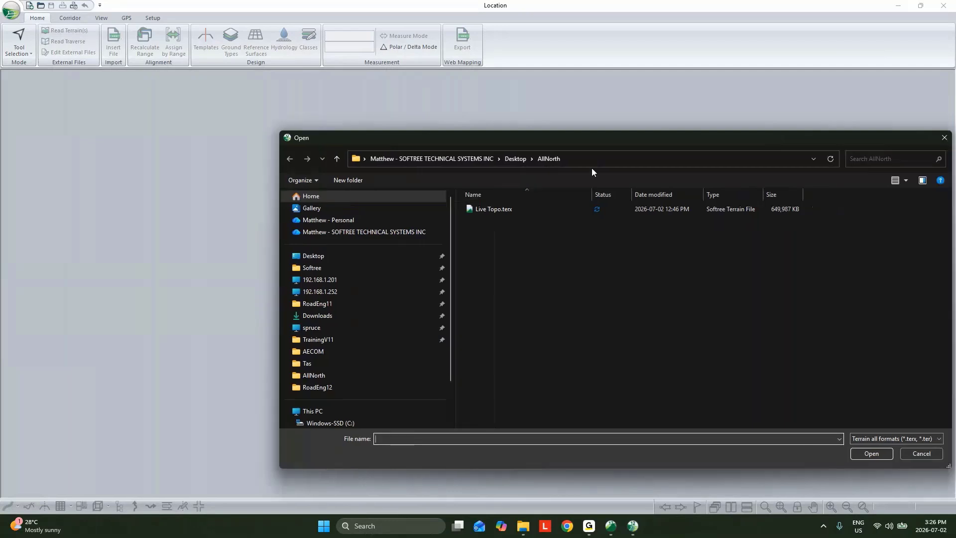
pyautogui.click(515, 158)
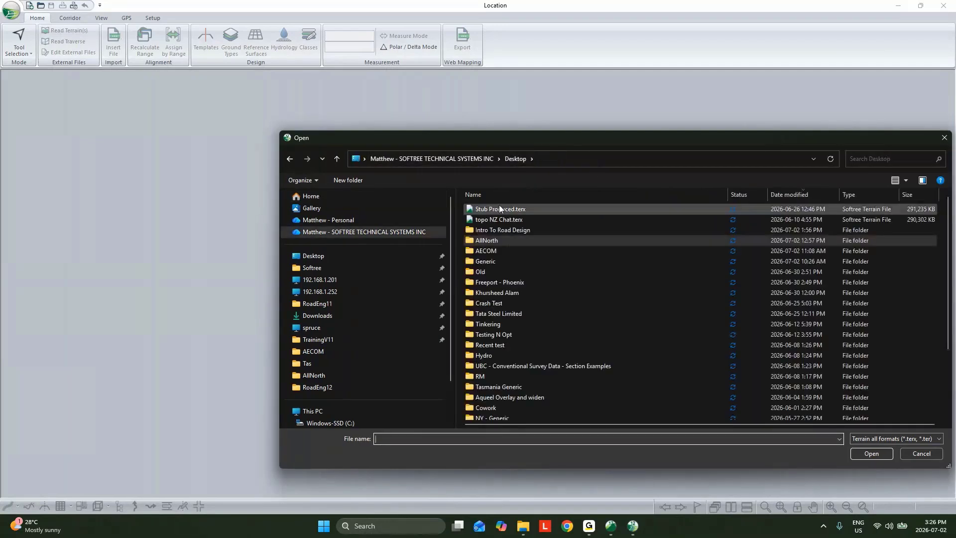
pyautogui.doubleClick(484, 230)
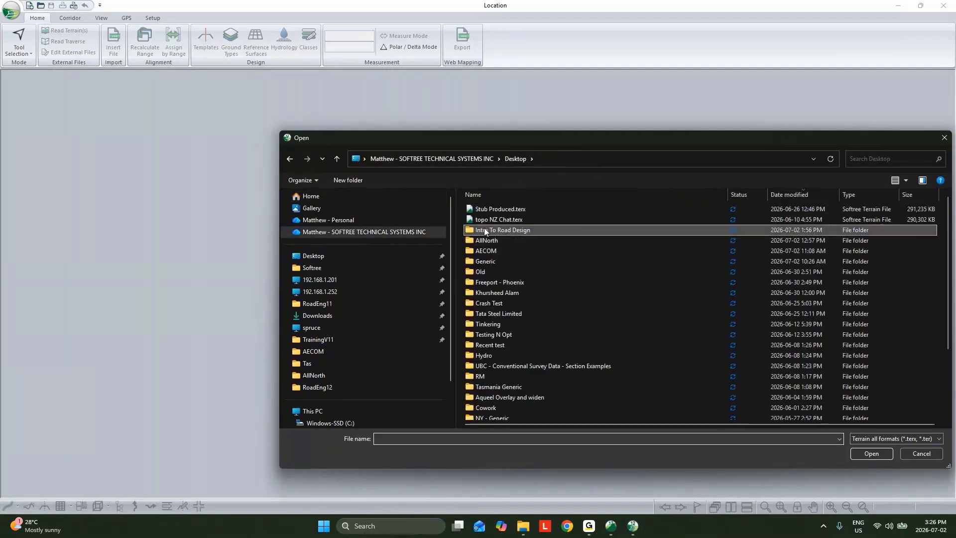
pyautogui.click(514, 159)
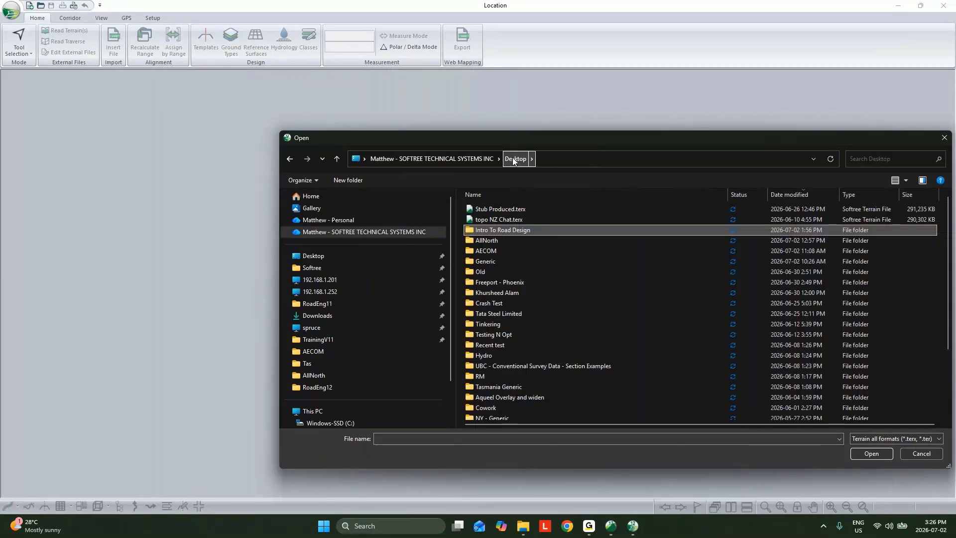
pyautogui.click(919, 454)
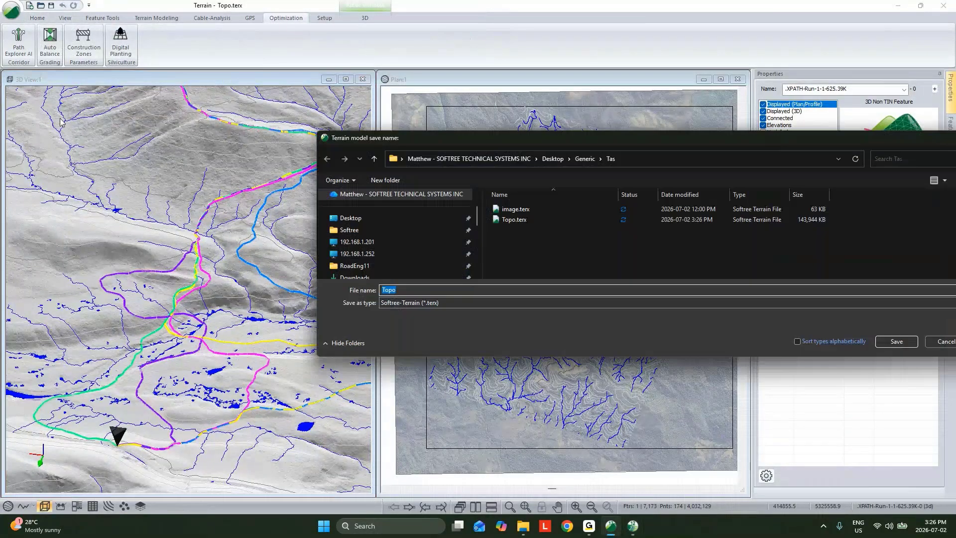
# Switch to the Terrain module and copy the Tas folder path from its save dialog.
pyautogui.click(633, 159)
pyautogui.rightClick(633, 159)
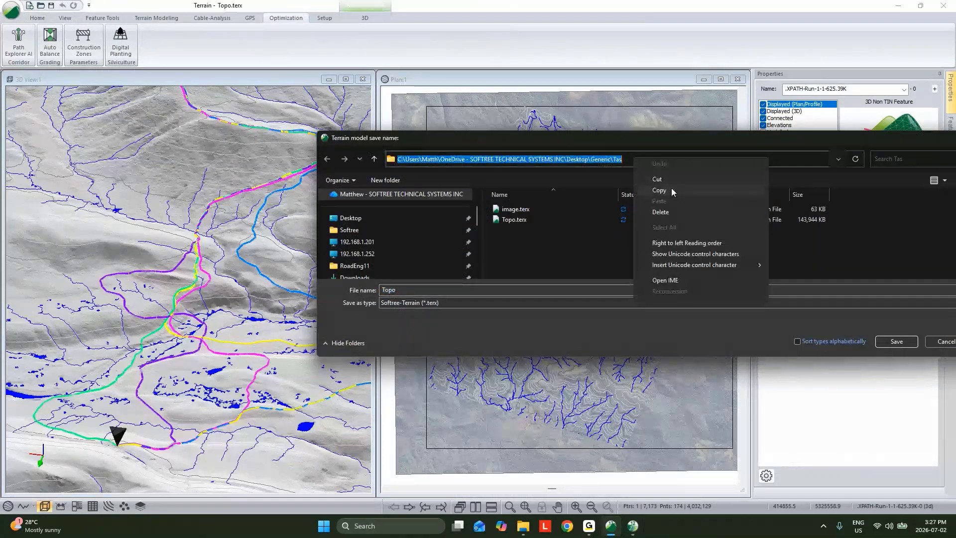
pyautogui.click(669, 191)
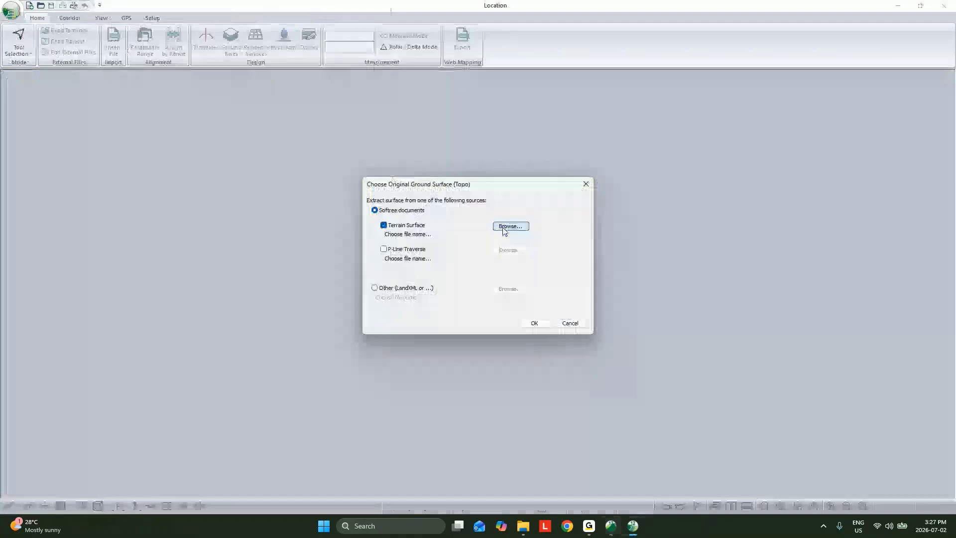
# Back in Location, go to the copied Tas folder path and use Topo.terx as the original ground terrain surface.
pyautogui.click(506, 224)
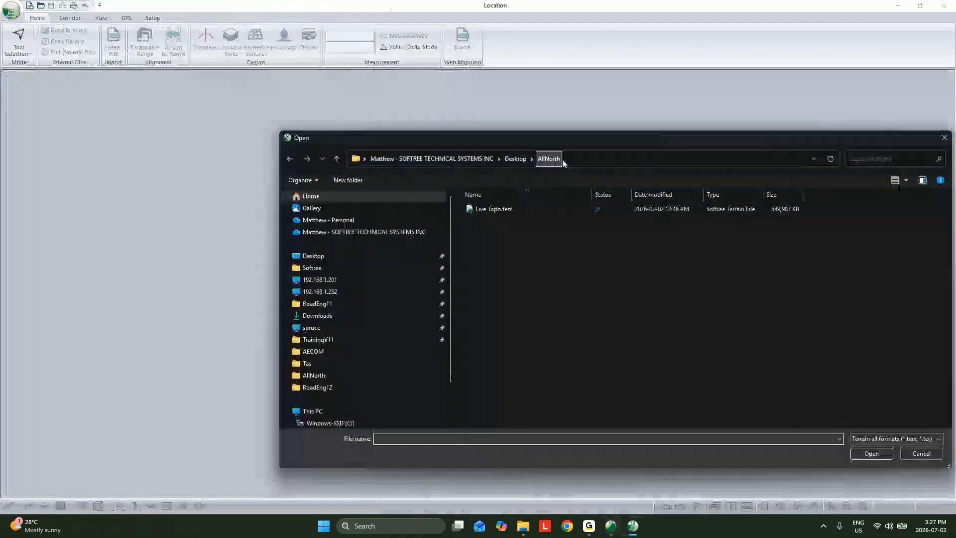
pyautogui.click(573, 159)
pyautogui.hotkey('ctrl', 'v')
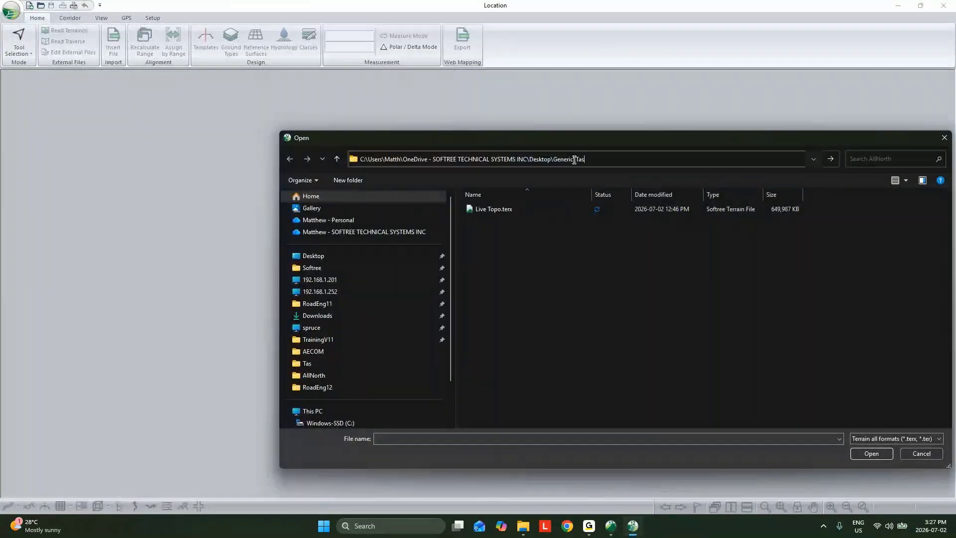
pyautogui.press('Return')
pyautogui.click(504, 221)
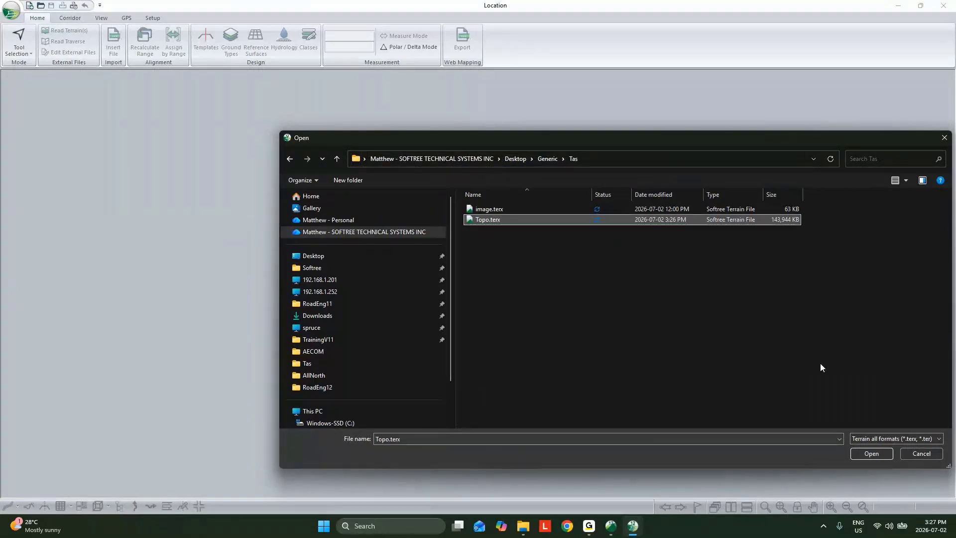
pyautogui.click(871, 454)
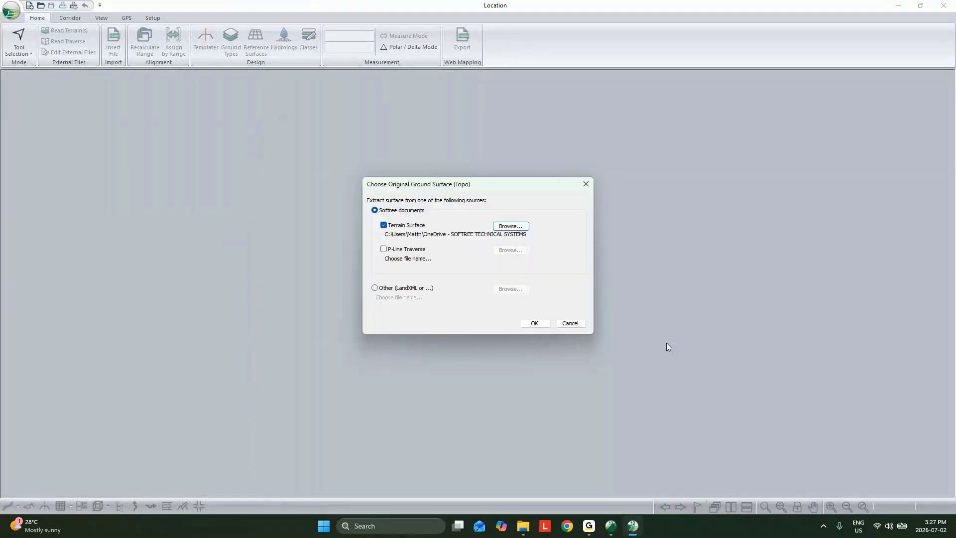
pyautogui.click(531, 324)
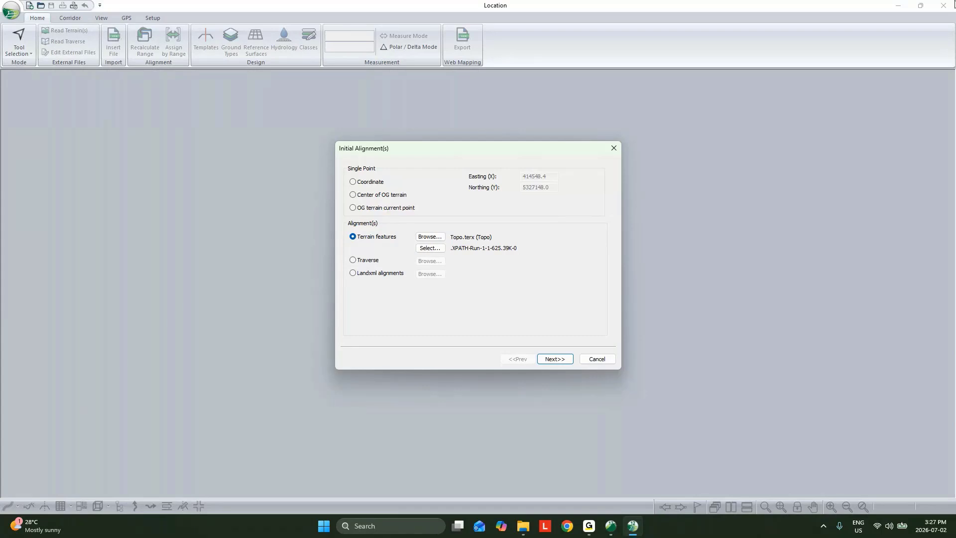
# Create the design with .XPATH-Run-1-1-625.39K-0 as the initial alignment, the default standard template and default corridor surfaces.
pyautogui.click(425, 248)
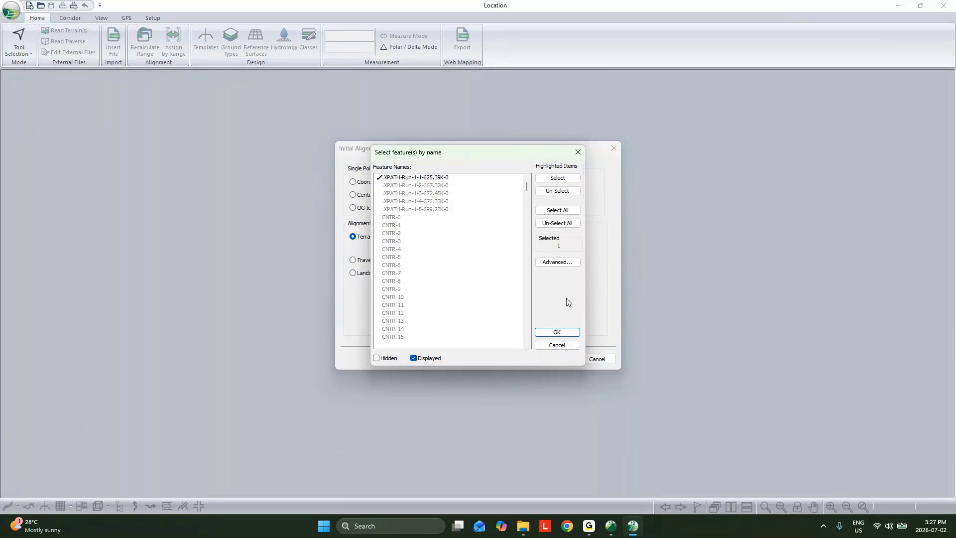
pyautogui.click(558, 332)
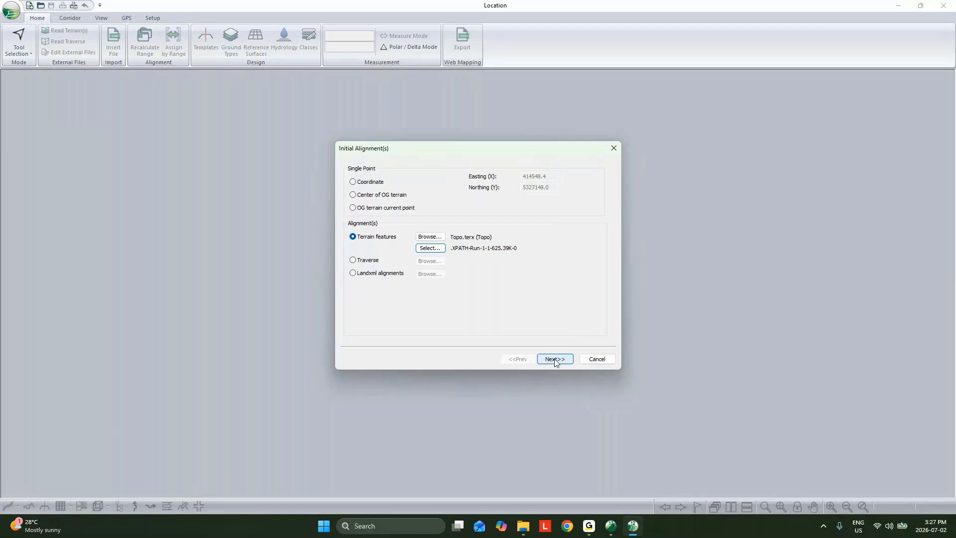
pyautogui.click(560, 361)
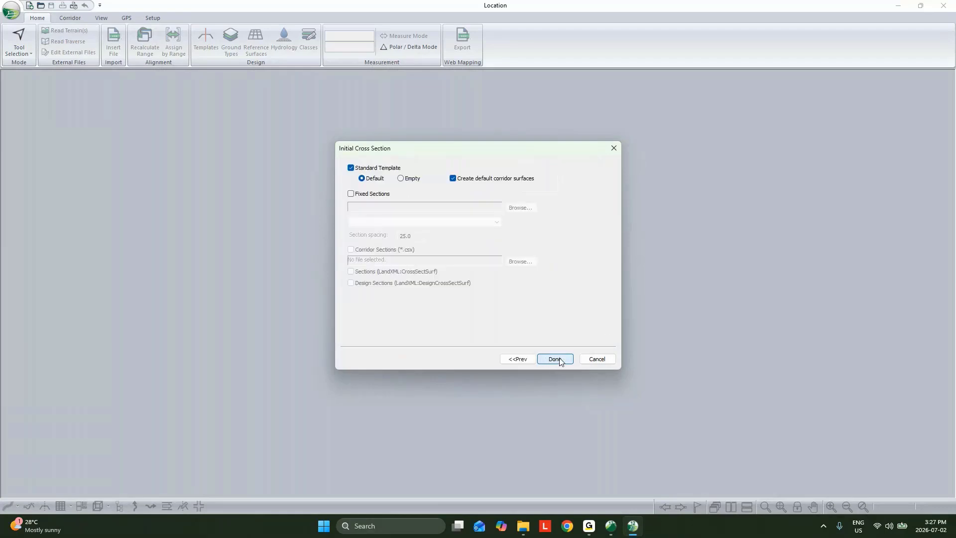
pyautogui.click(554, 359)
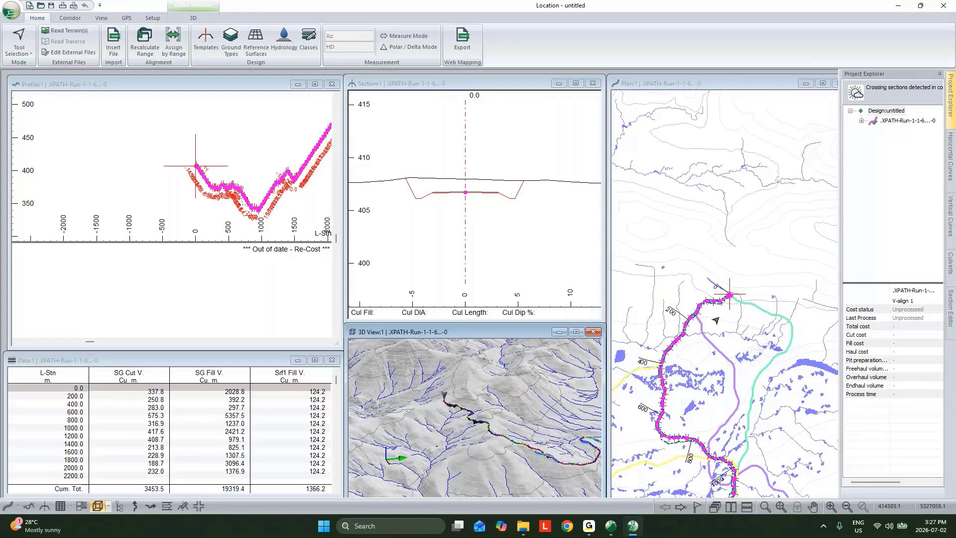
pyautogui.moveTo(720, 415); pyautogui.dragTo(719, 345, button='middle')
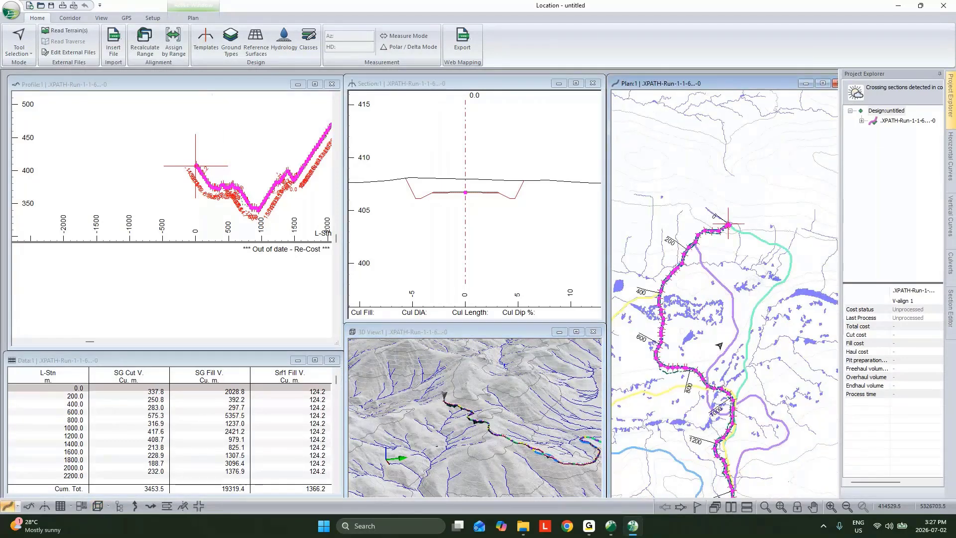
pyautogui.scroll(-3, 719, 345)
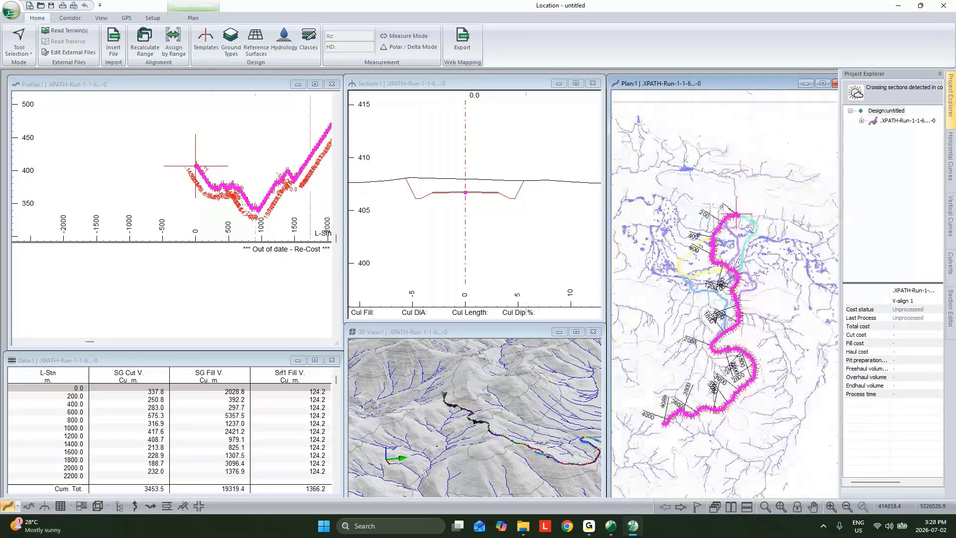
# Examine the road corridor and the alternative paths on the terrain up close in the 3D view.
pyautogui.moveTo(574, 461); pyautogui.dragTo(547, 391, button='middle')
pyautogui.scroll(-3, 546, 392)
pyautogui.moveTo(546, 391); pyautogui.dragTo(423, 394)
pyautogui.scroll(2, 424, 395)
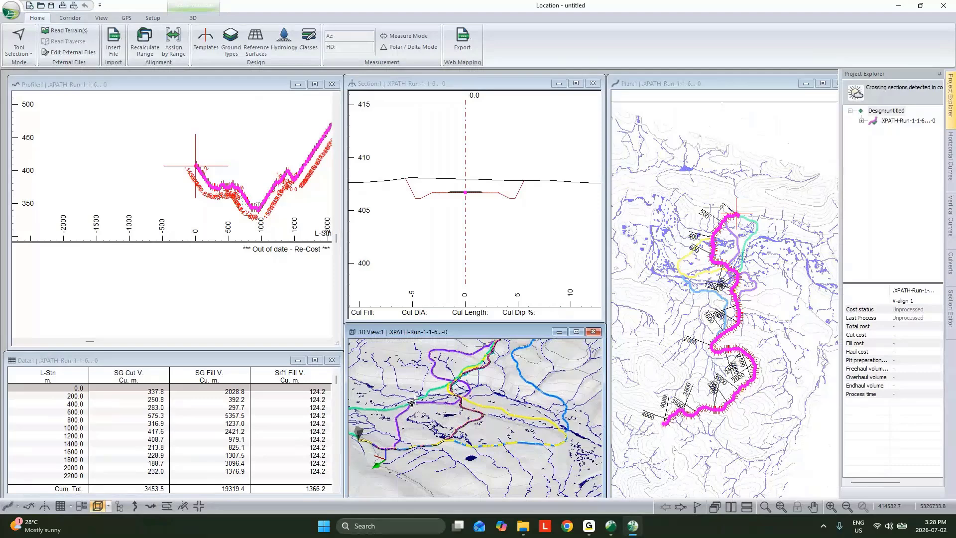
pyautogui.scroll(5, 411, 403)
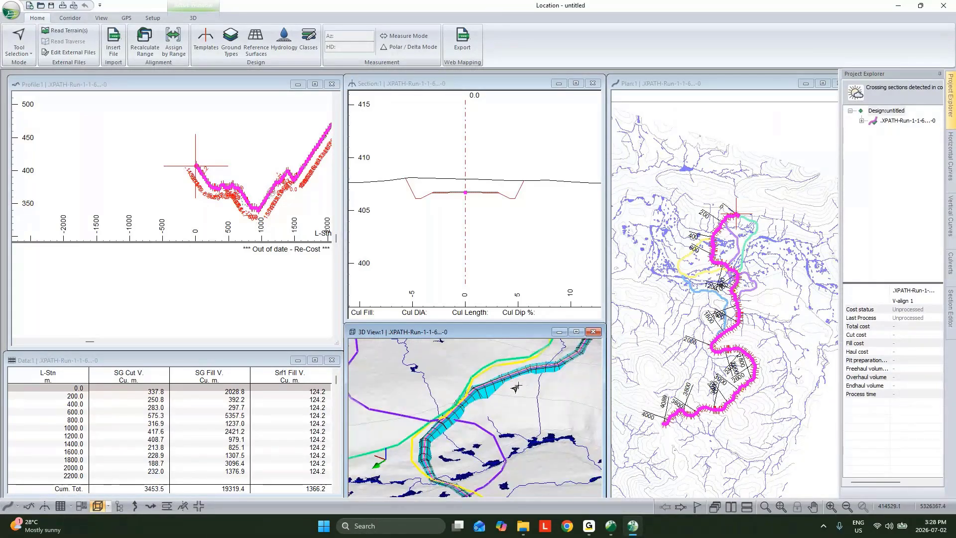
pyautogui.moveTo(516, 388)
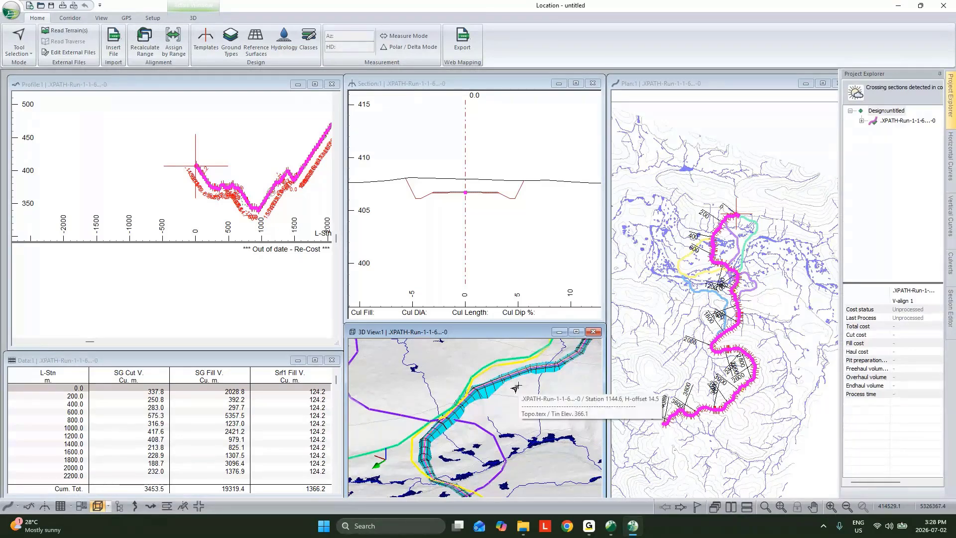
# Add image.terx to the plan view's background files, shift it above Topo.terx and apply the display settings.
pyautogui.click(736, 233)
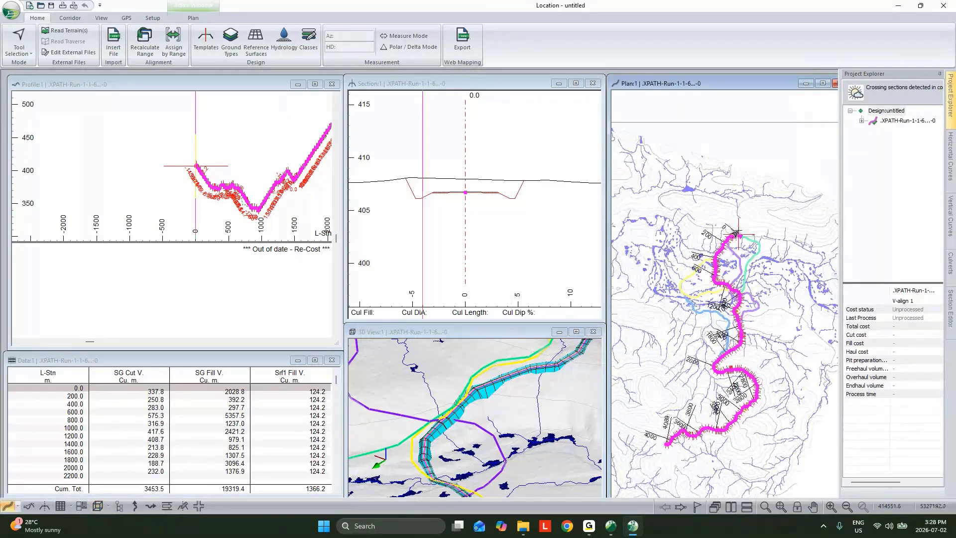
pyautogui.scroll(2, 735, 232)
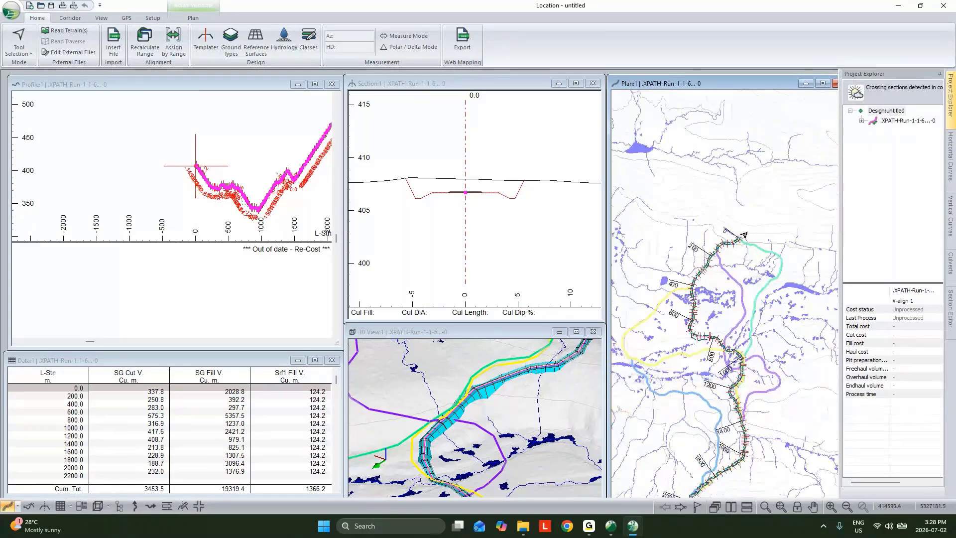
pyautogui.scroll(-1, 747, 233)
pyautogui.rightClick(743, 177)
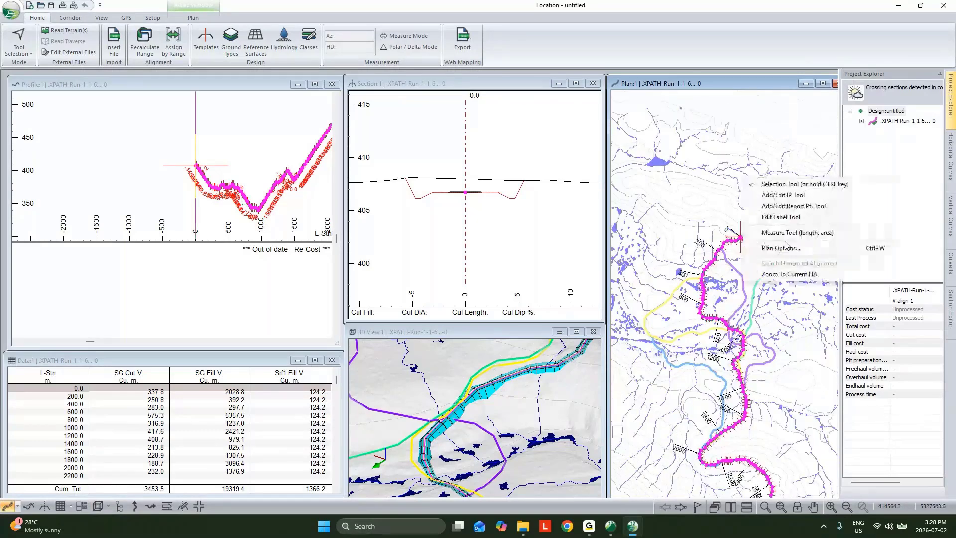
pyautogui.click(785, 245)
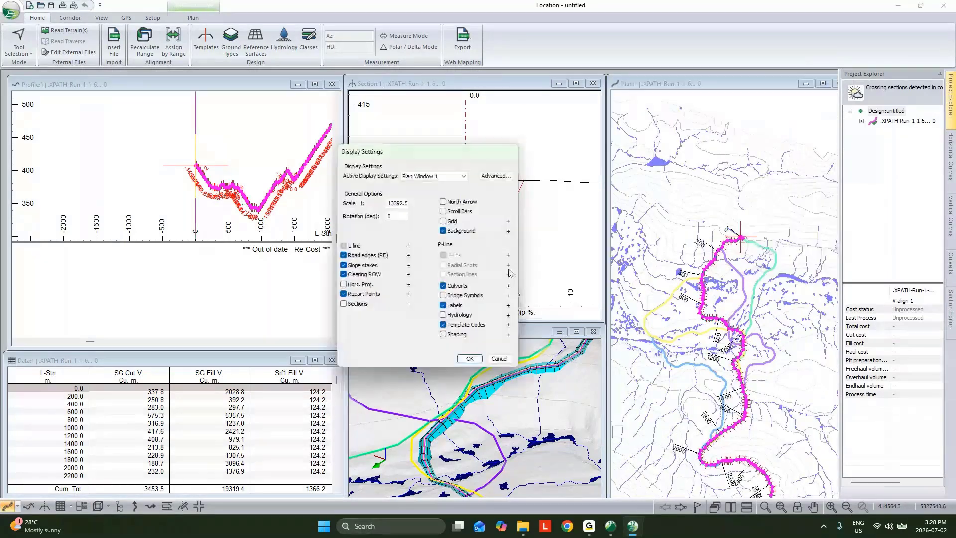
pyautogui.click(507, 233)
pyautogui.click(518, 215)
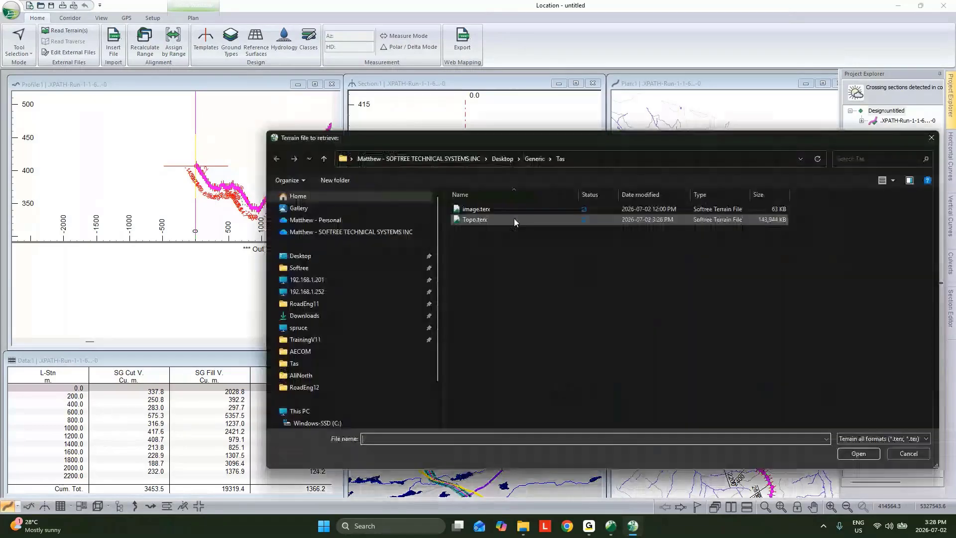
pyautogui.click(486, 209)
pyautogui.click(518, 279)
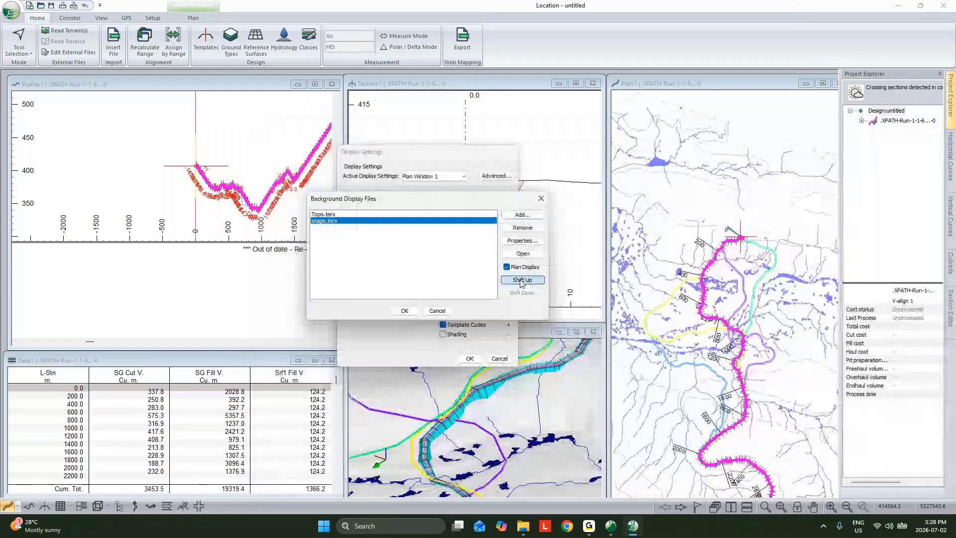
pyautogui.click(404, 310)
pyautogui.click(469, 358)
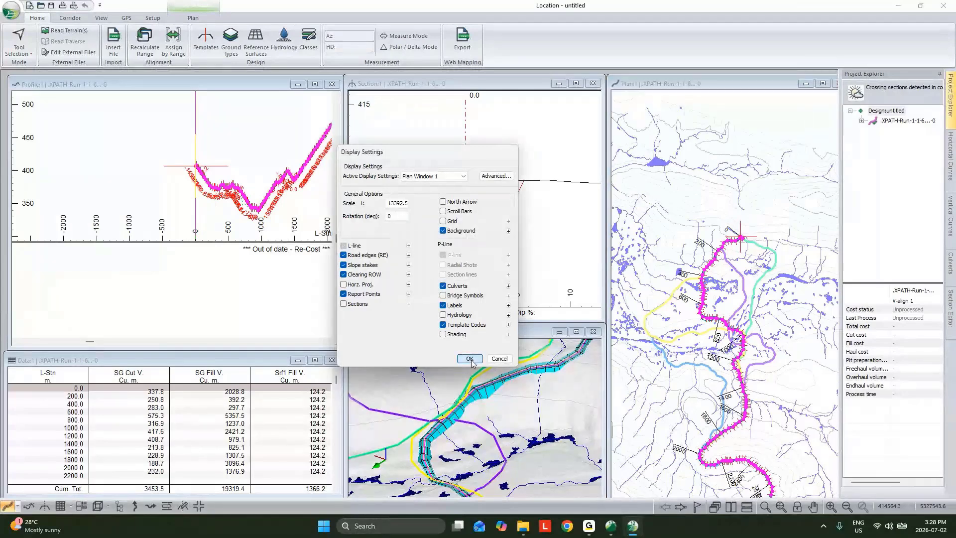
pyautogui.click(470, 358)
pyautogui.click(513, 319)
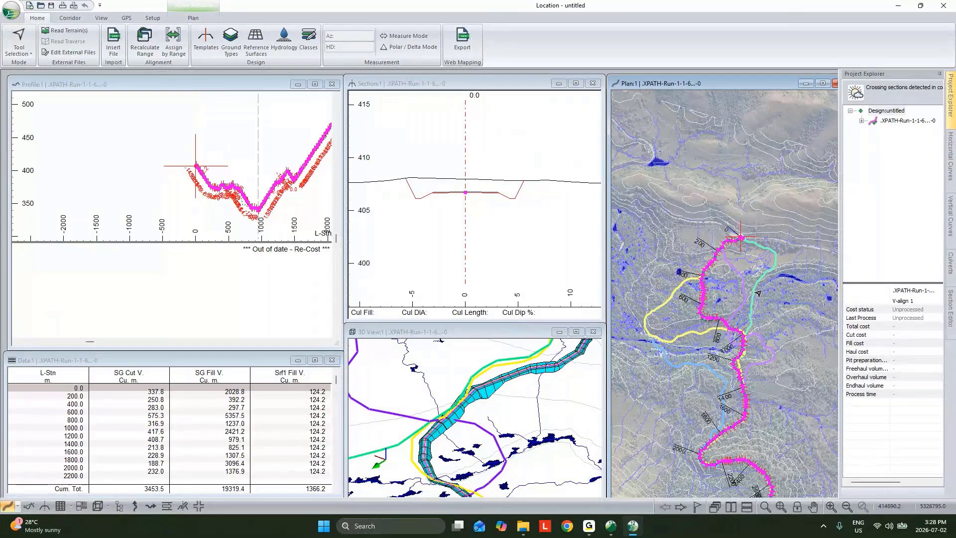
# Inspect the start of the alignment against the aerial image and mapped water features in the plan view.
pyautogui.scroll(-1, 758, 294)
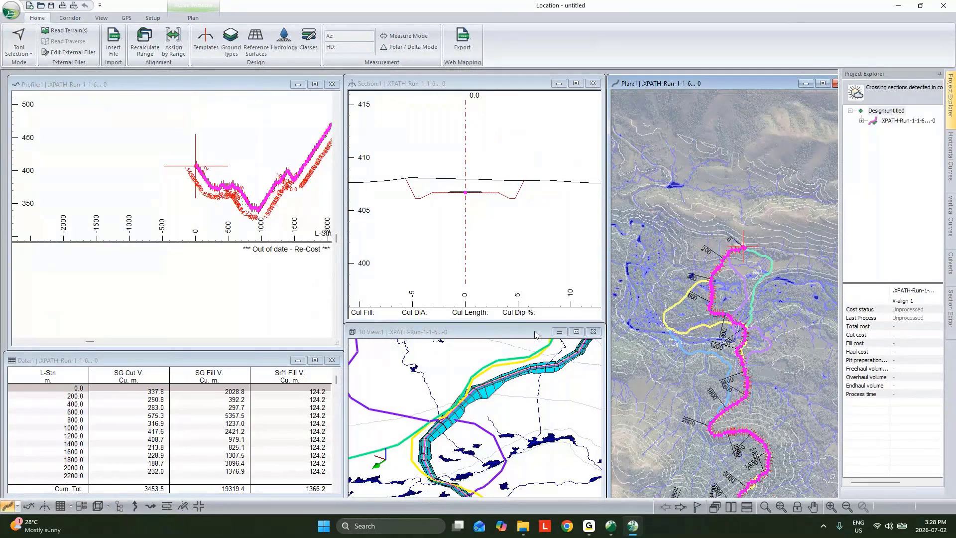
pyautogui.click(536, 335)
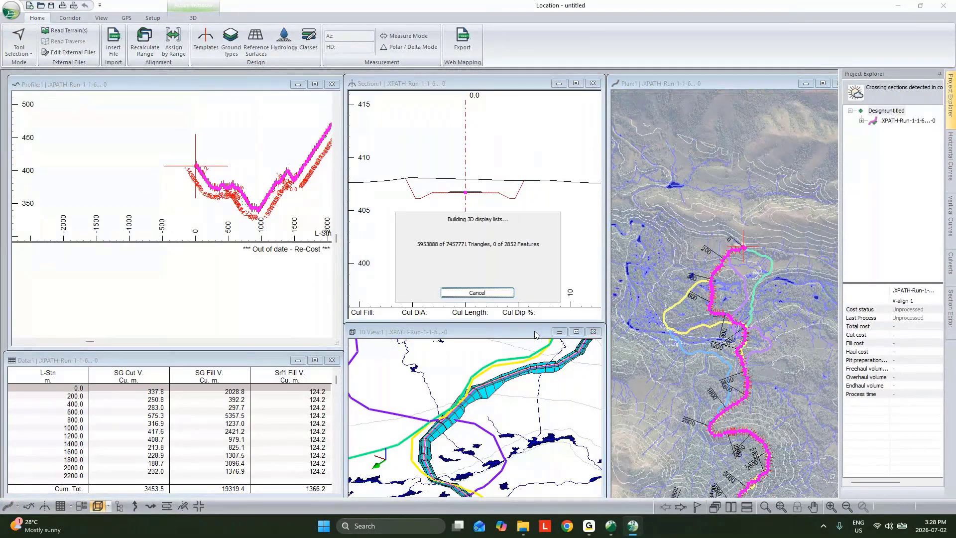
pyautogui.scroll(2, 727, 245)
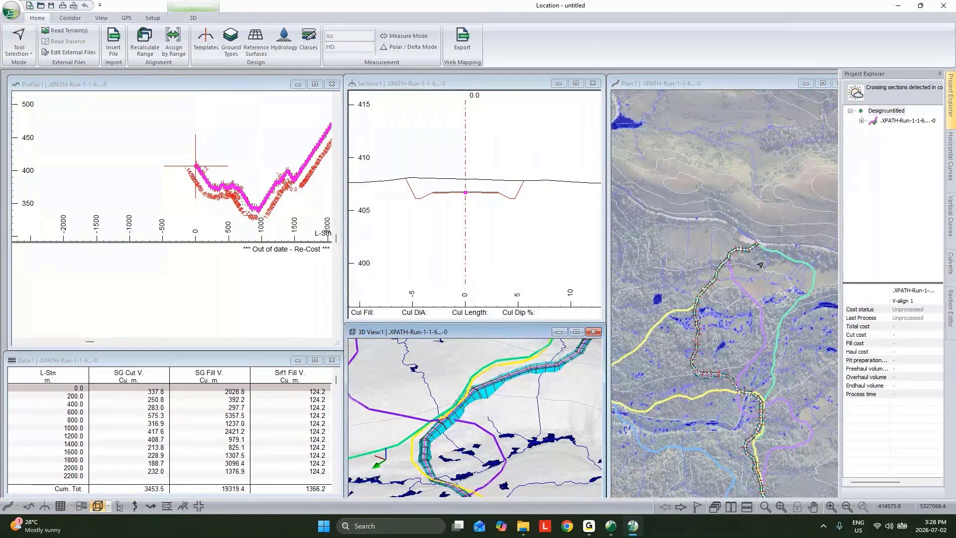
pyautogui.scroll(2, 760, 265)
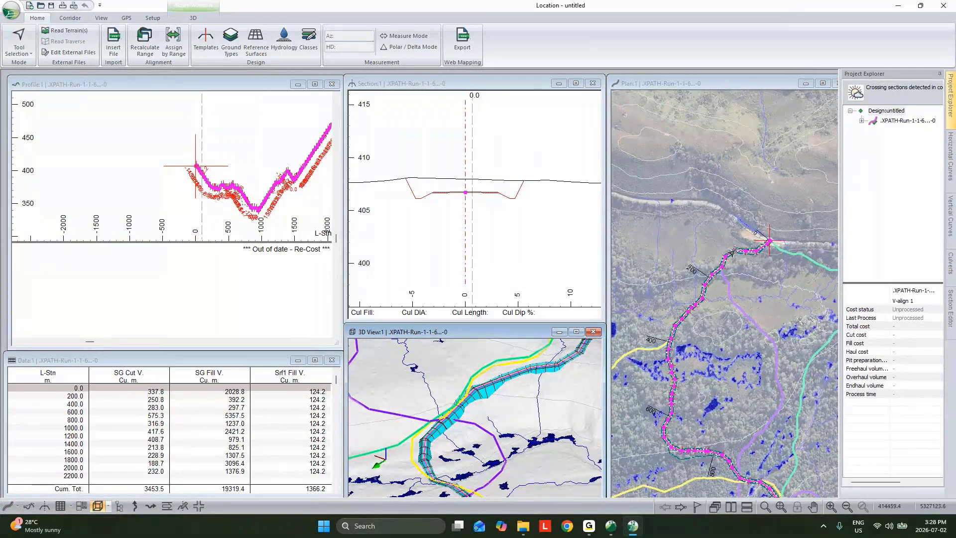
pyautogui.moveTo(702, 293)
pyautogui.moveTo(685, 396); pyautogui.dragTo(676, 290, button='middle')
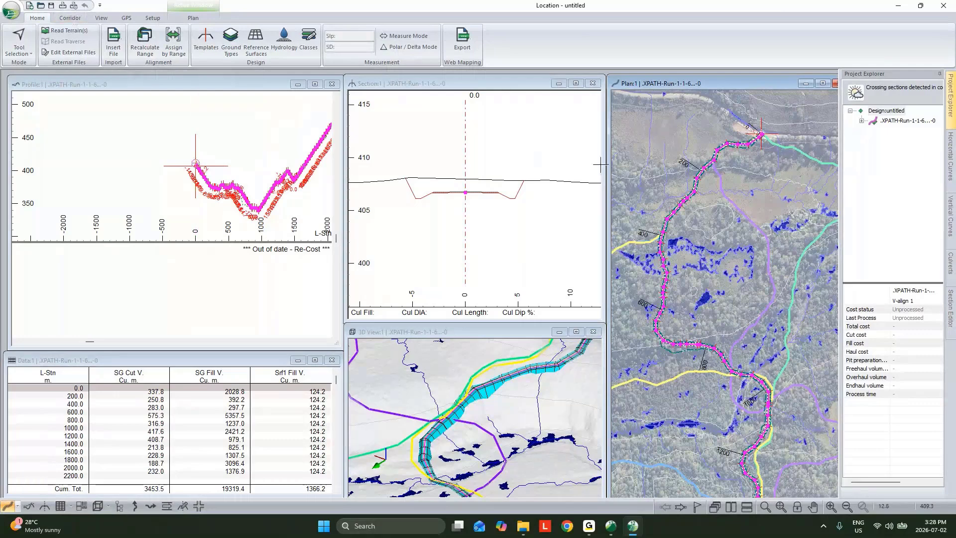
# Convert the horizontal polyline to an alignment with curves using a 50 m minimum radius and 12.5 m maximum offset, stopping the search early.
pyautogui.click(70, 17)
pyautogui.click(223, 50)
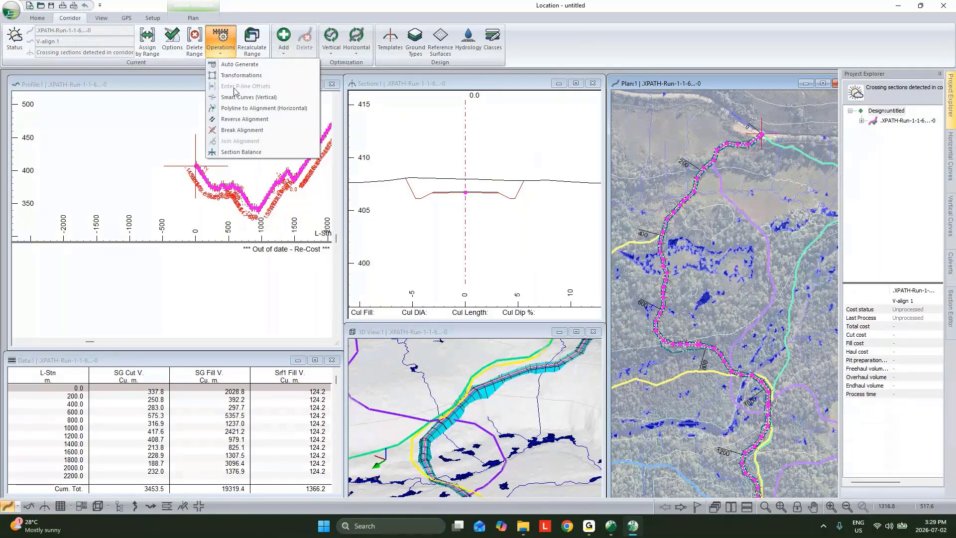
pyautogui.click(249, 108)
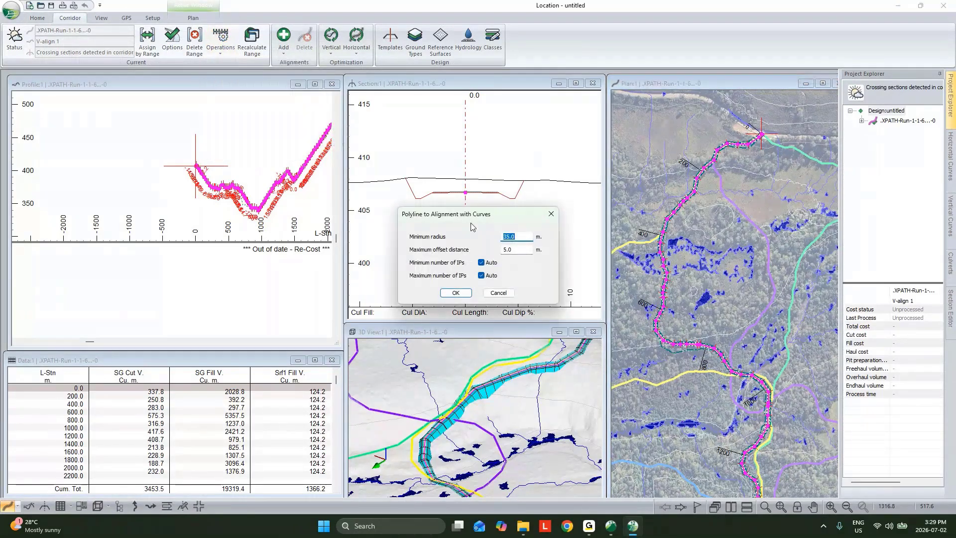
pyautogui.write('50')
pyautogui.press('Tab')
pyautogui.write('12.5')
pyautogui.hotkey('shift', 'Tab')
pyautogui.press('Tab')
pyautogui.press('Return')
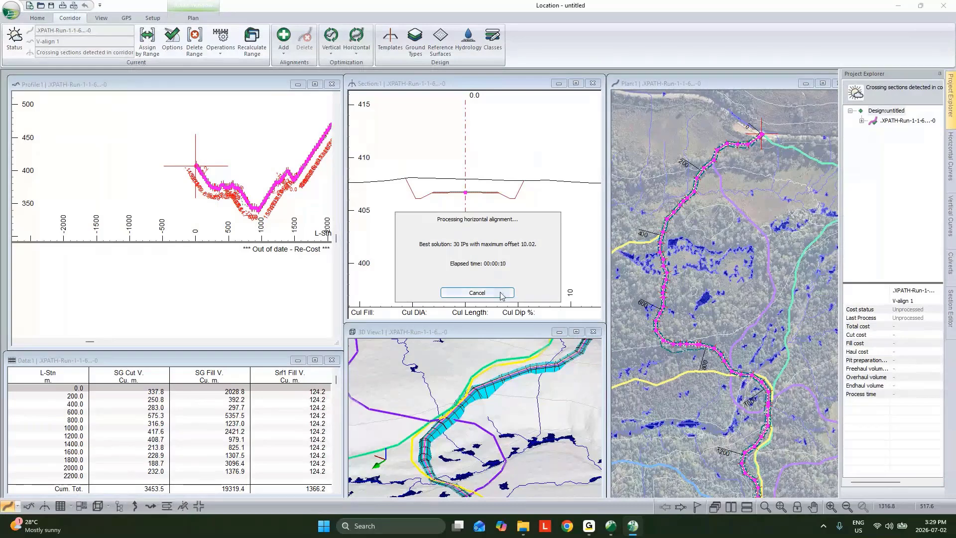
pyautogui.click(502, 296)
pyautogui.click(488, 283)
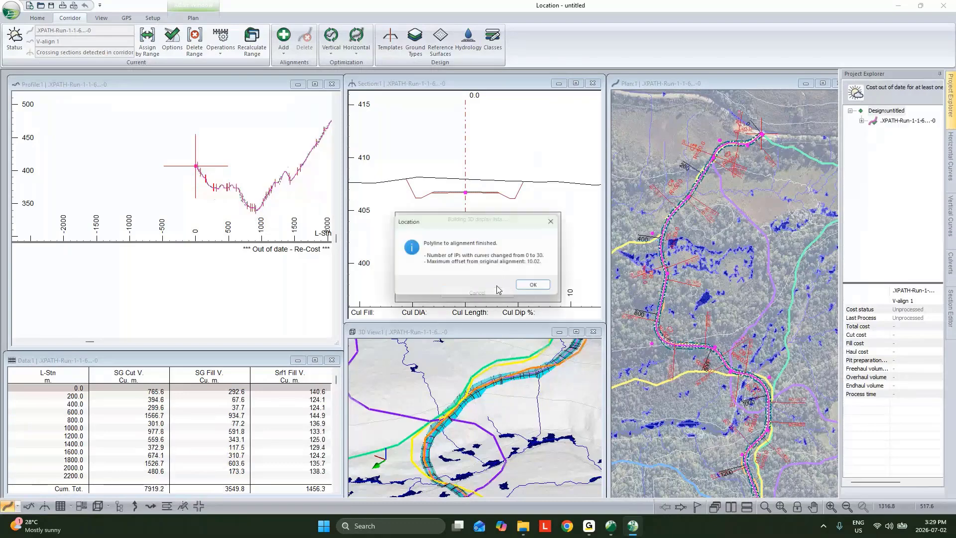
pyautogui.click(538, 287)
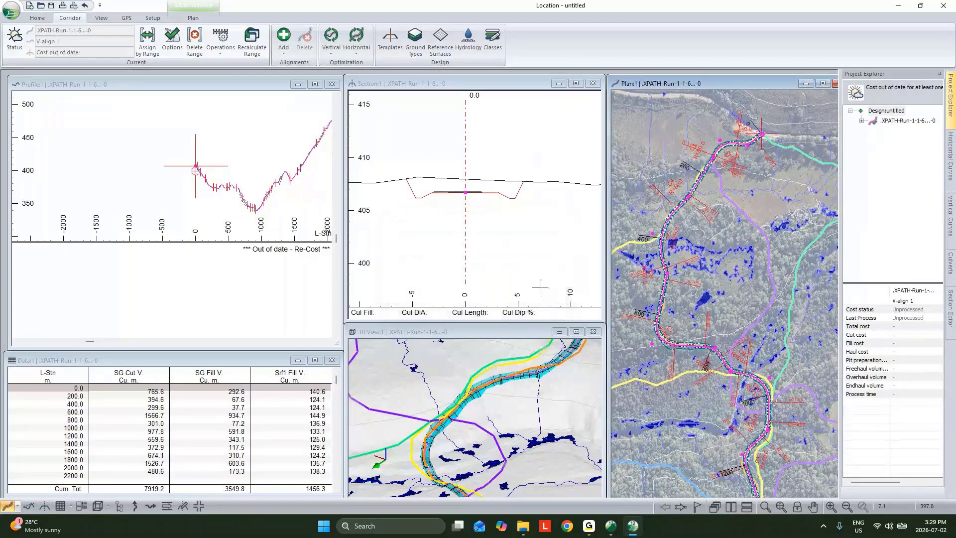
# Check the curved alignment in the 3D view and its vertical line in the profile.
pyautogui.moveTo(662, 303)
pyautogui.scroll(-2, 504, 386)
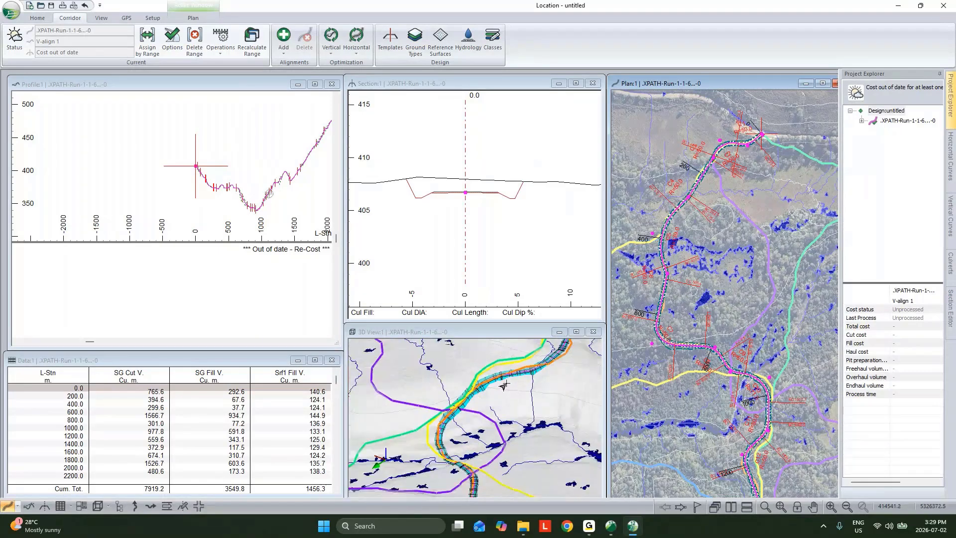
pyautogui.moveTo(503, 386); pyautogui.dragTo(524, 381)
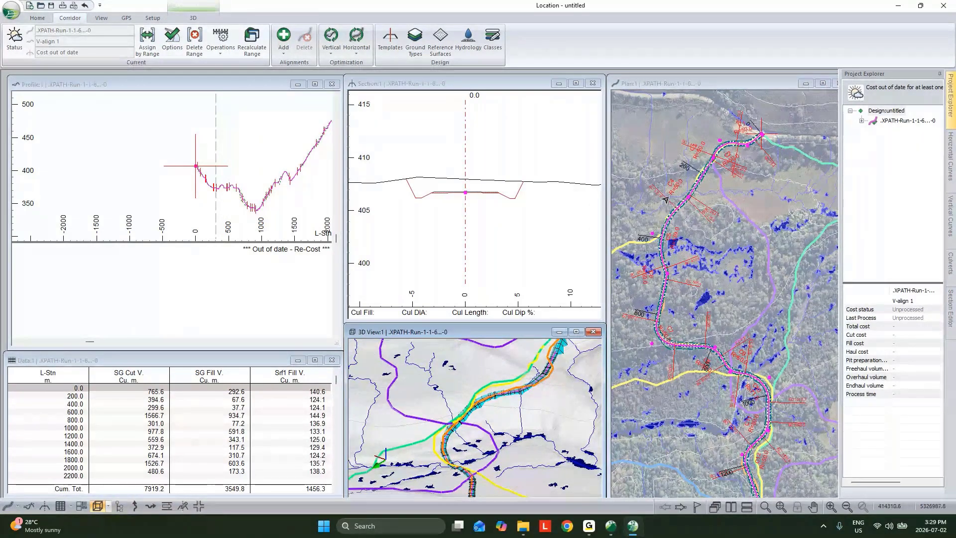
pyautogui.click(164, 178)
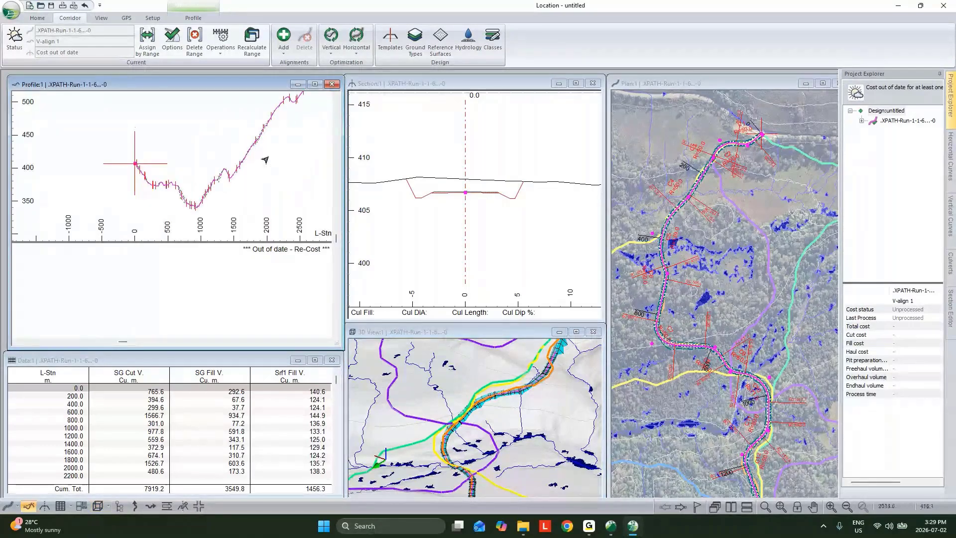
pyautogui.moveTo(278, 148)
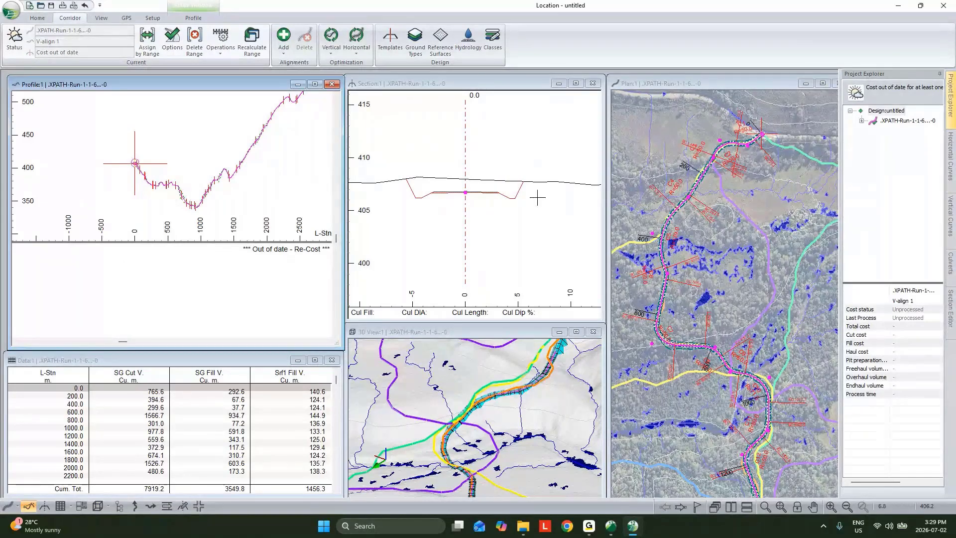
# Review the general vertical optimization options of V-align 1 and close them.
pyautogui.click(861, 124)
pyautogui.click(898, 131)
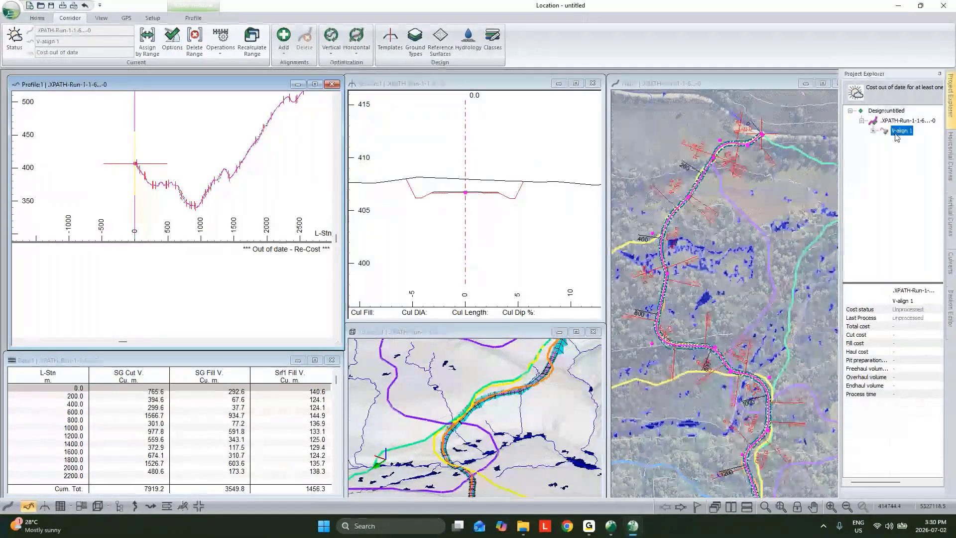
pyautogui.rightClick(896, 137)
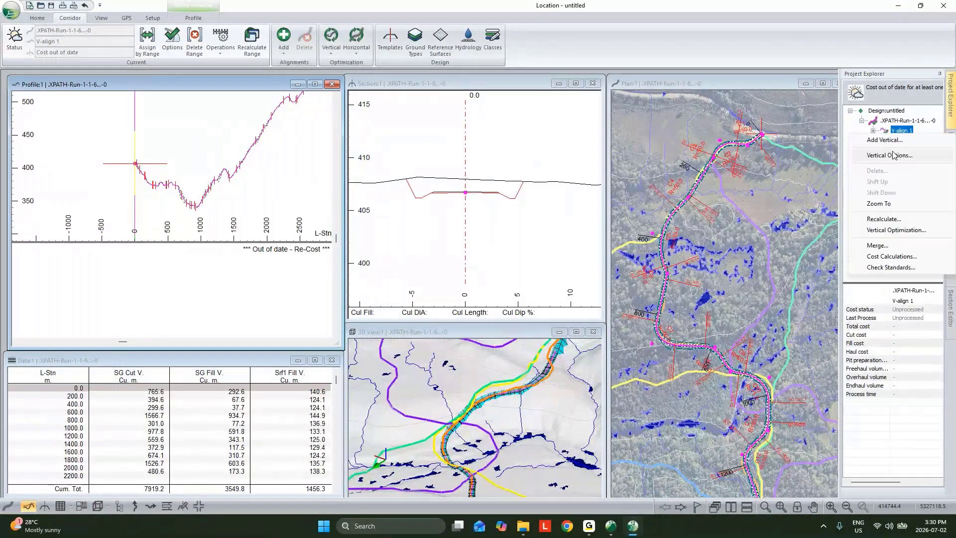
pyautogui.click(827, 154)
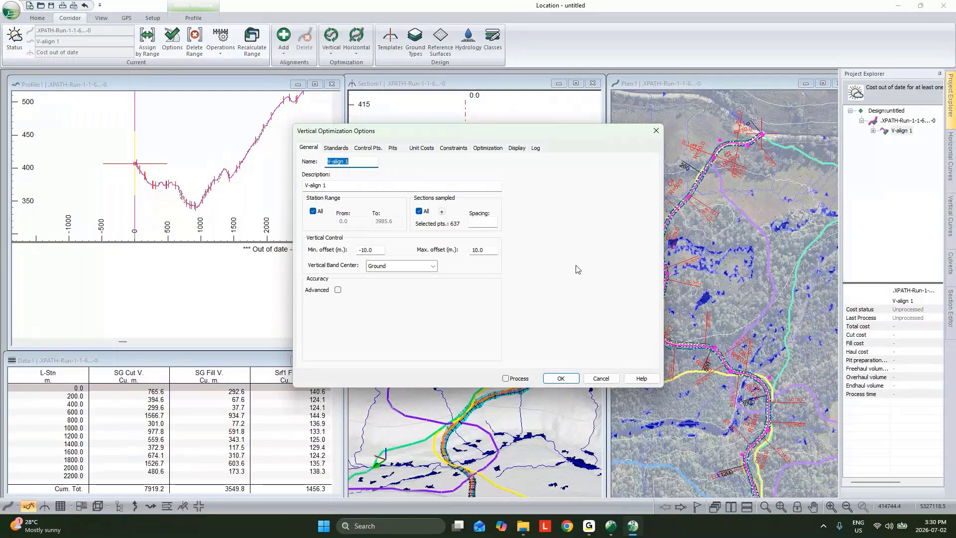
pyautogui.click(598, 379)
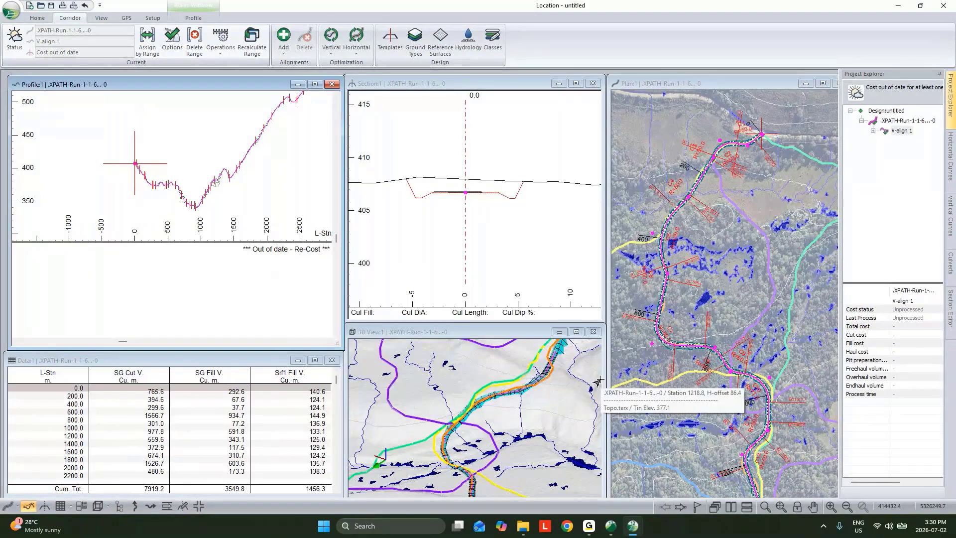
# Enlarge the 3D view to examine the corridor beside the alternative paths, and restore the window layout.
pyautogui.click(573, 333)
pyautogui.moveTo(591, 331); pyautogui.dragTo(480, 335)
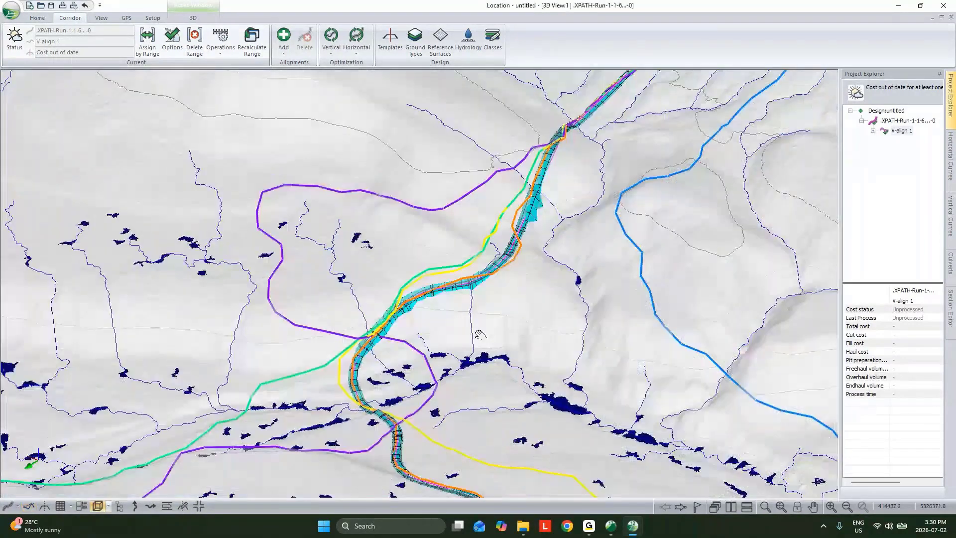
pyautogui.moveTo(479, 334); pyautogui.dragTo(447, 365, button='middle')
pyautogui.moveTo(499, 300); pyautogui.dragTo(481, 328, button='middle')
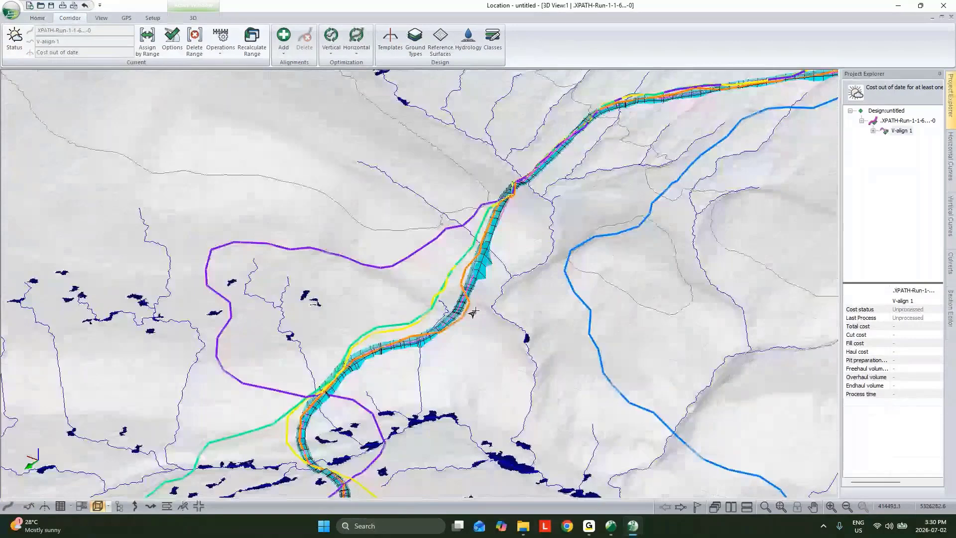
pyautogui.moveTo(476, 312); pyautogui.dragTo(526, 284)
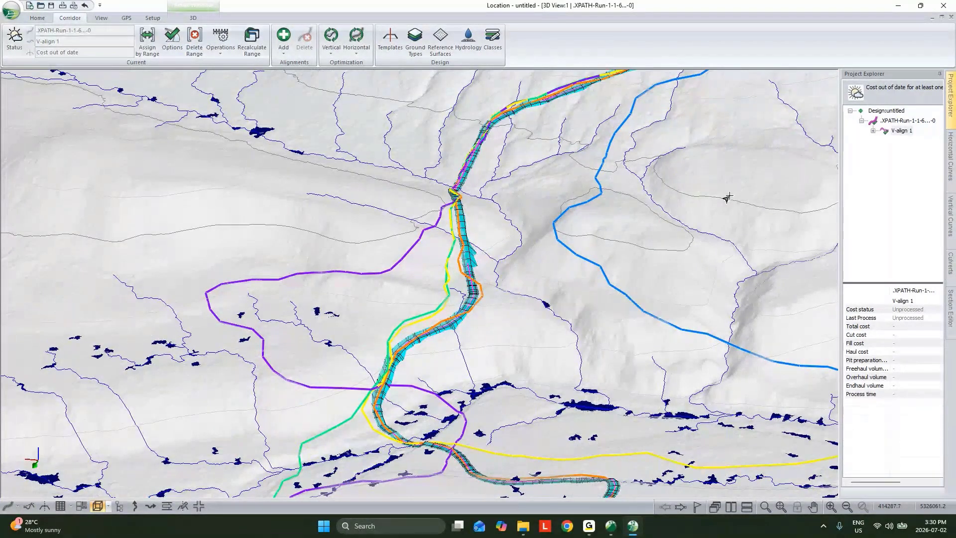
pyautogui.moveTo(728, 198); pyautogui.dragTo(715, 300)
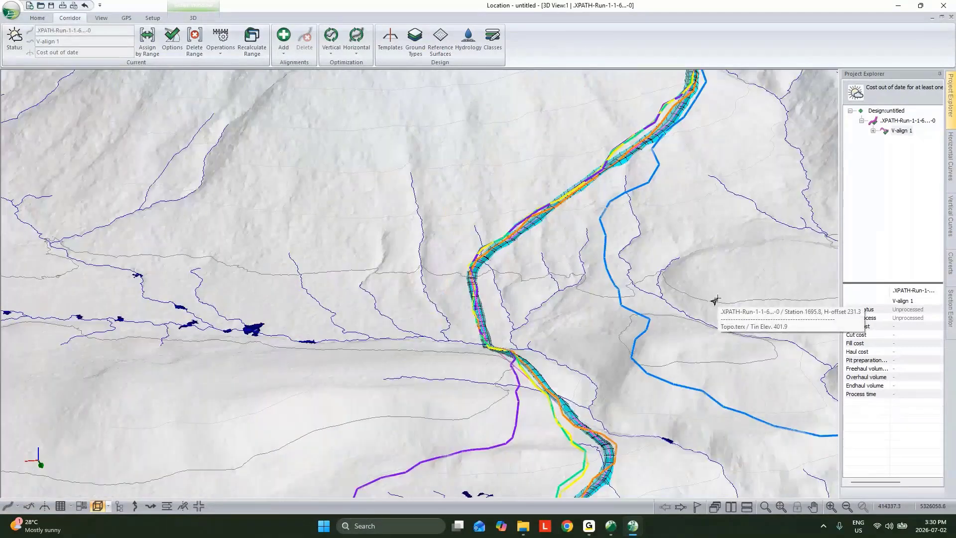
pyautogui.click(941, 18)
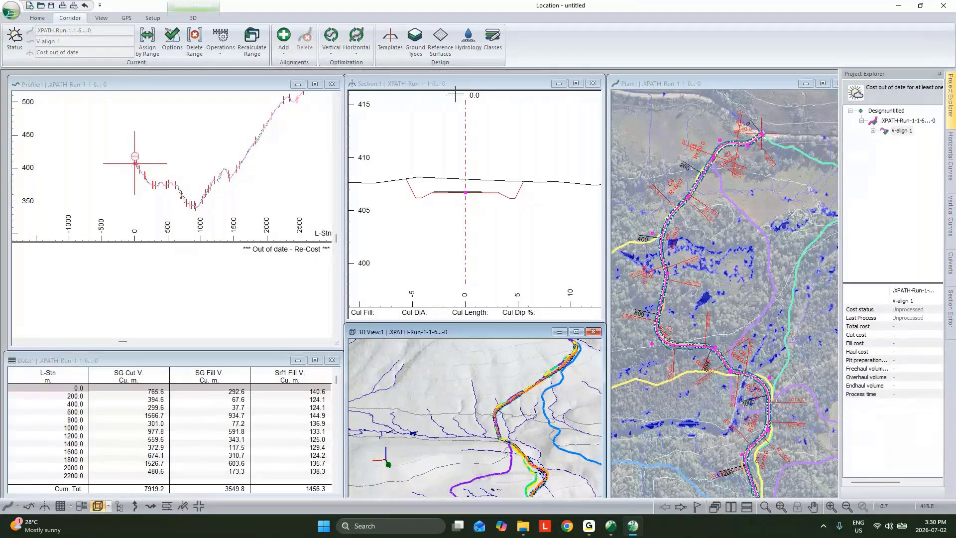
# Open the Template Editor and preview the Rural, Urban and Resource Low Volume road templates in cross-section.
pyautogui.click(391, 45)
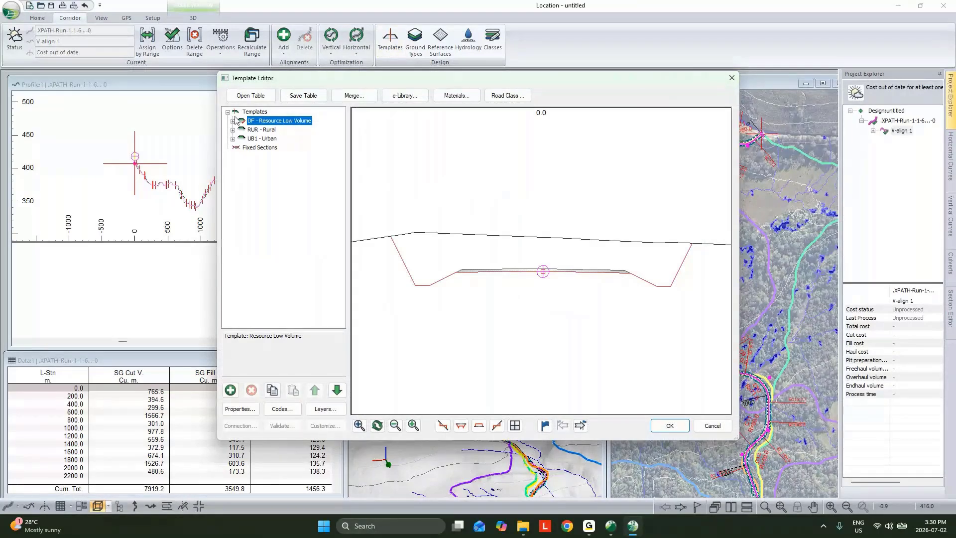
pyautogui.click(261, 130)
pyautogui.click(260, 139)
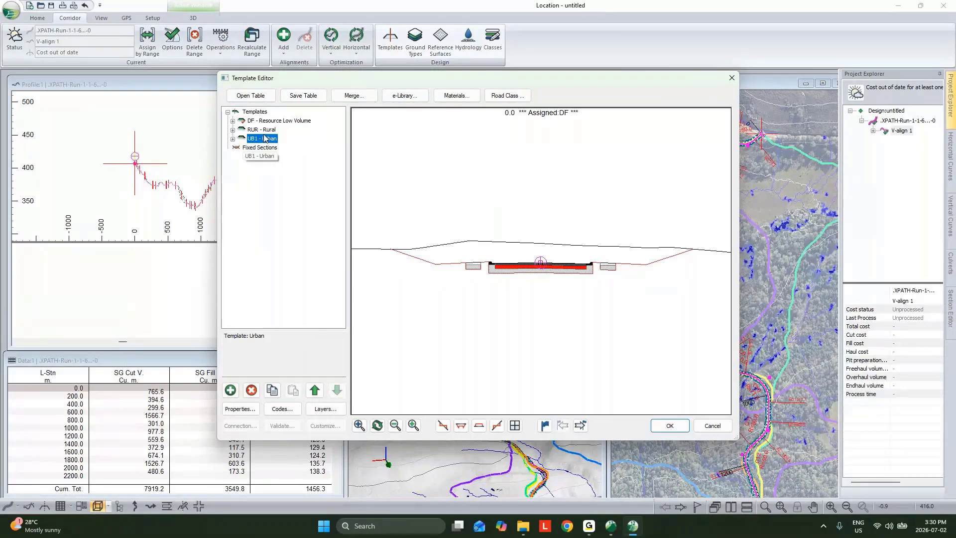
pyautogui.click(266, 132)
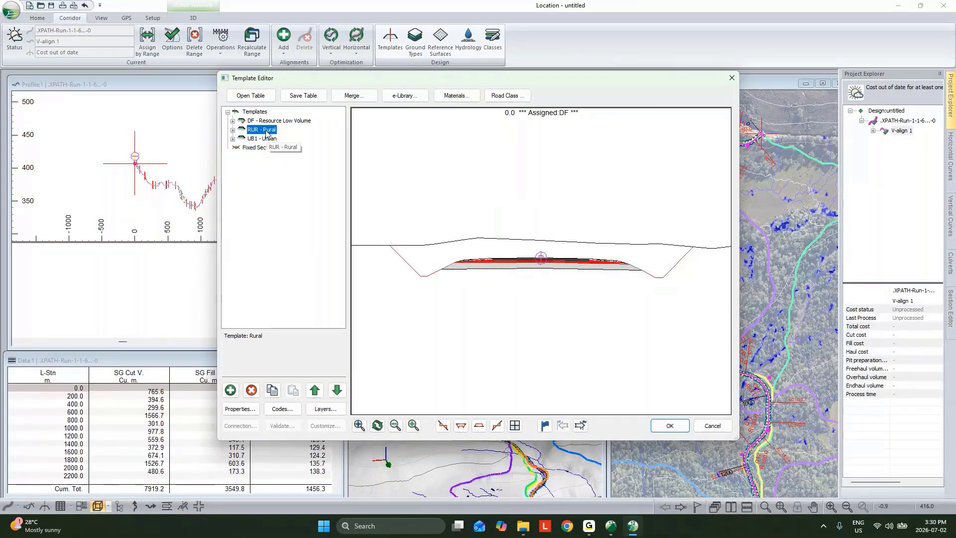
pyautogui.click(285, 123)
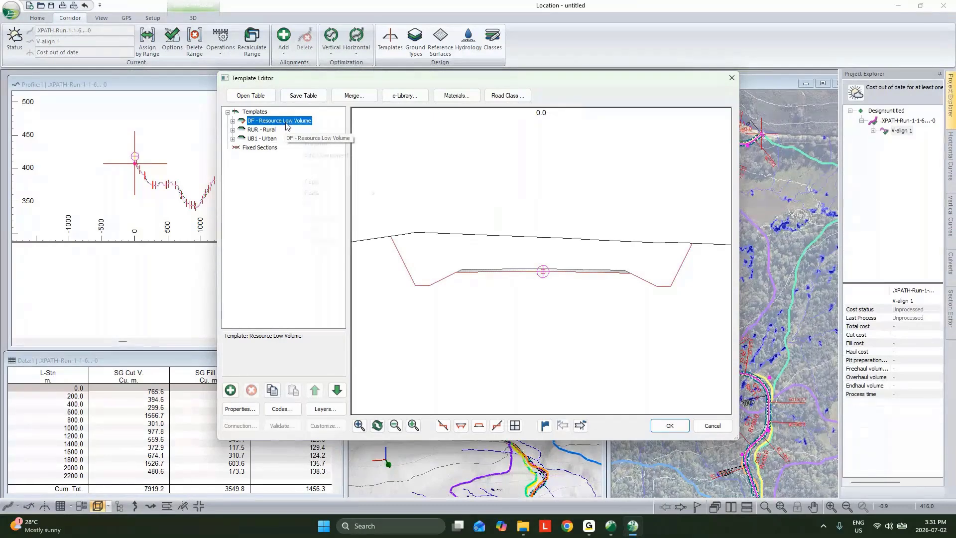
# Duplicate the DF - Resource Low Volume template and paste the copy below the Urban template.
pyautogui.rightClick(296, 125)
pyautogui.rightClick(268, 139)
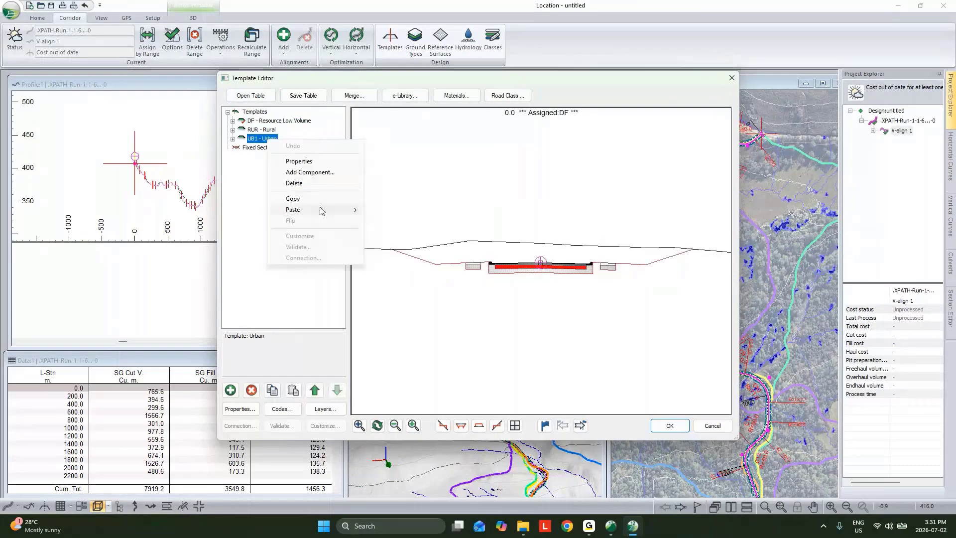
pyautogui.moveTo(324, 210)
pyautogui.click(389, 220)
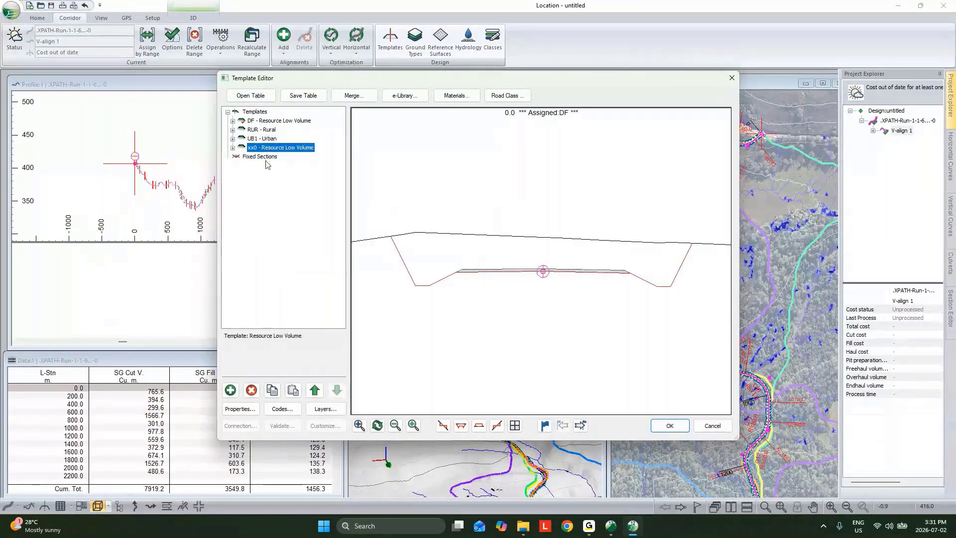
# Set the default width of the Resource I-left component in the copied Resource Low Volume template to 4 m.
pyautogui.click(232, 148)
pyautogui.click(273, 159)
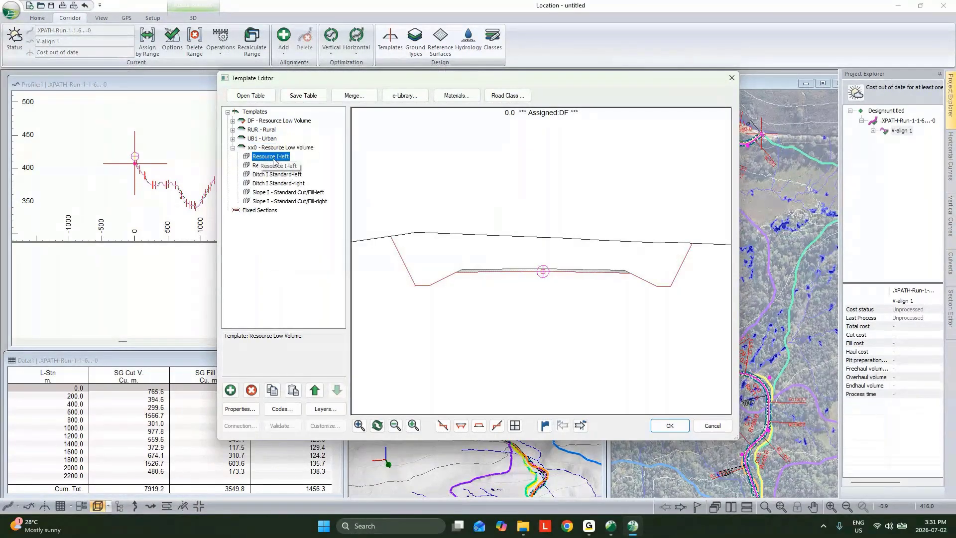
pyautogui.doubleClick(273, 159)
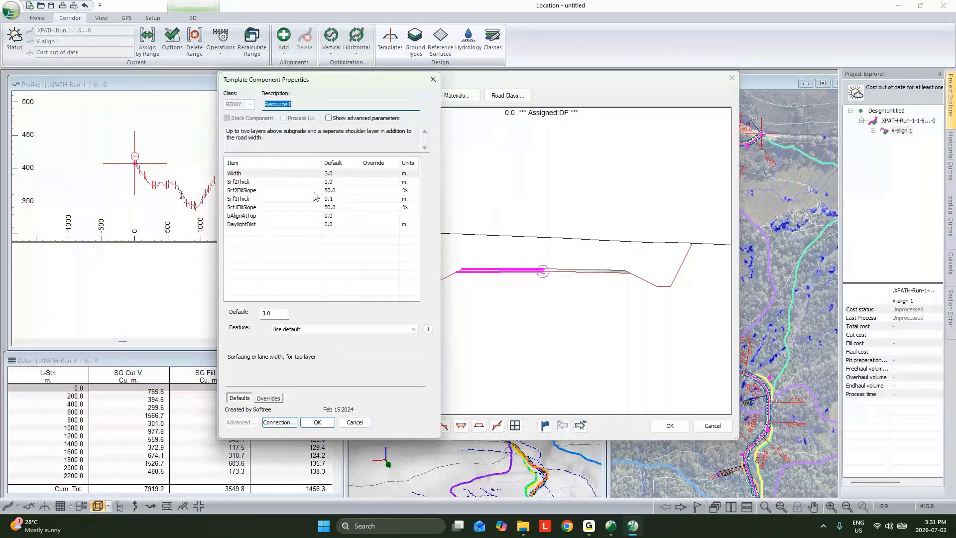
pyautogui.moveTo(281, 314); pyautogui.dragTo(243, 326)
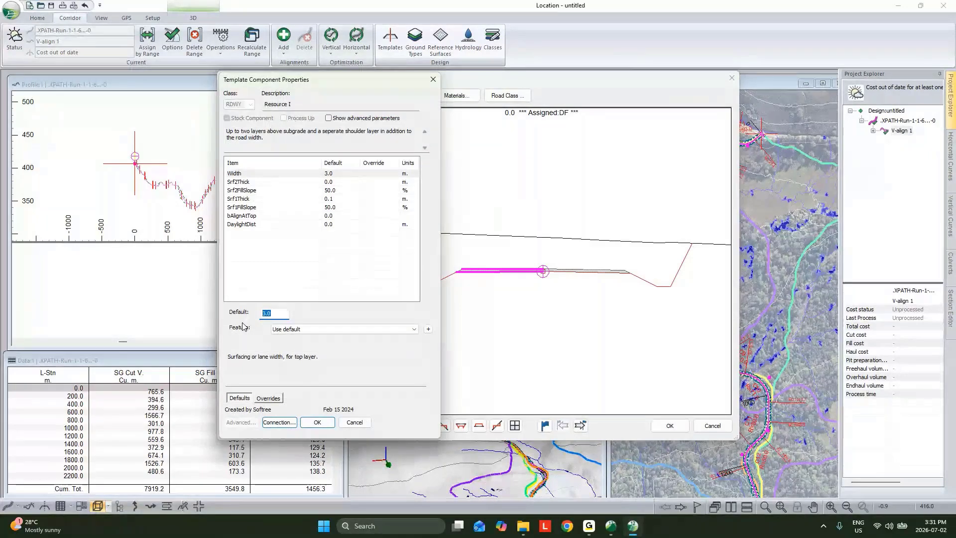
pyautogui.write('4')
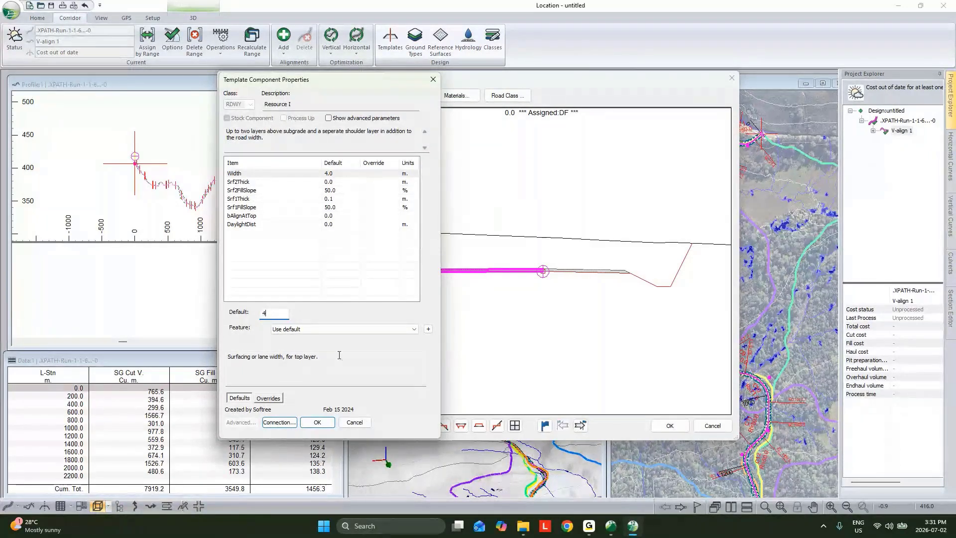
pyautogui.click(321, 426)
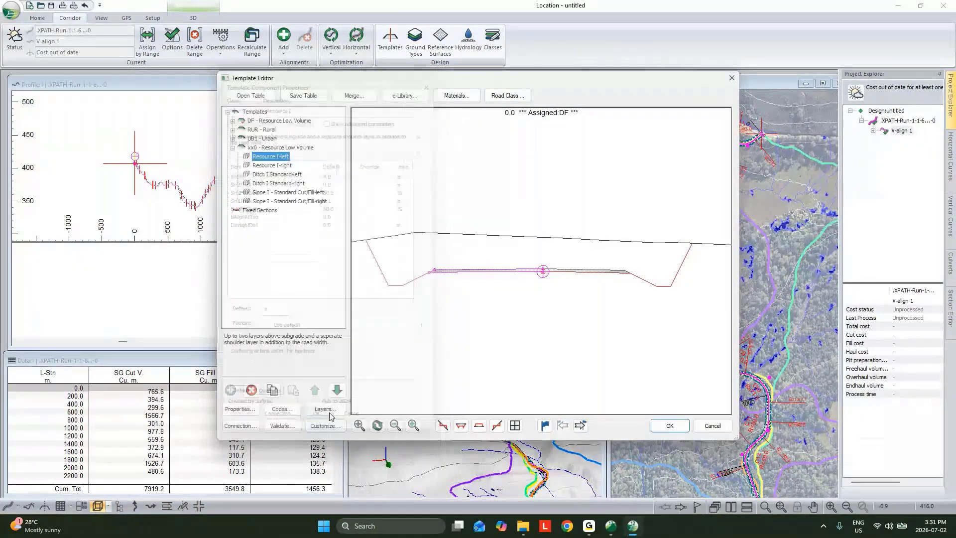
# Set the default width of the Resource I-right component in the copied template to 4 m.
pyautogui.doubleClick(279, 166)
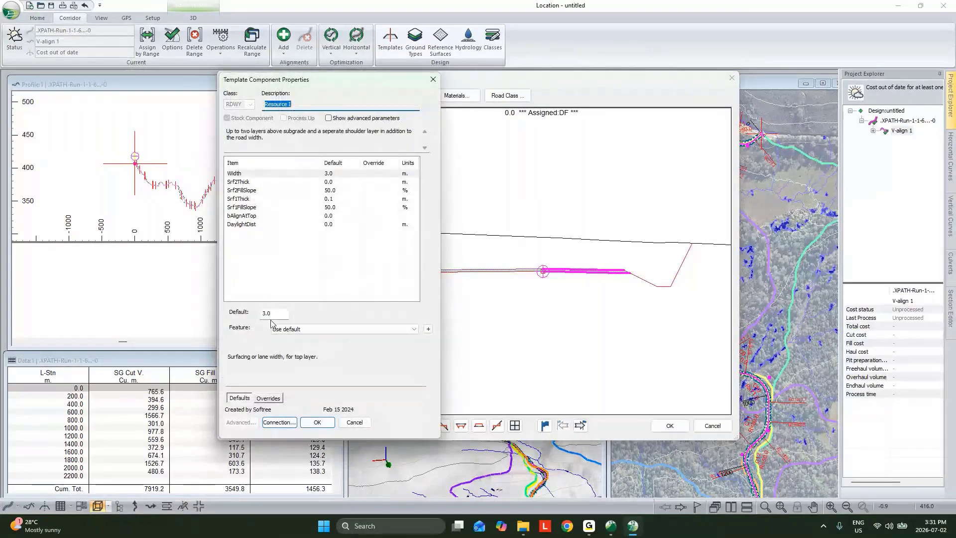
pyautogui.moveTo(278, 315); pyautogui.dragTo(208, 310)
pyautogui.write('4')
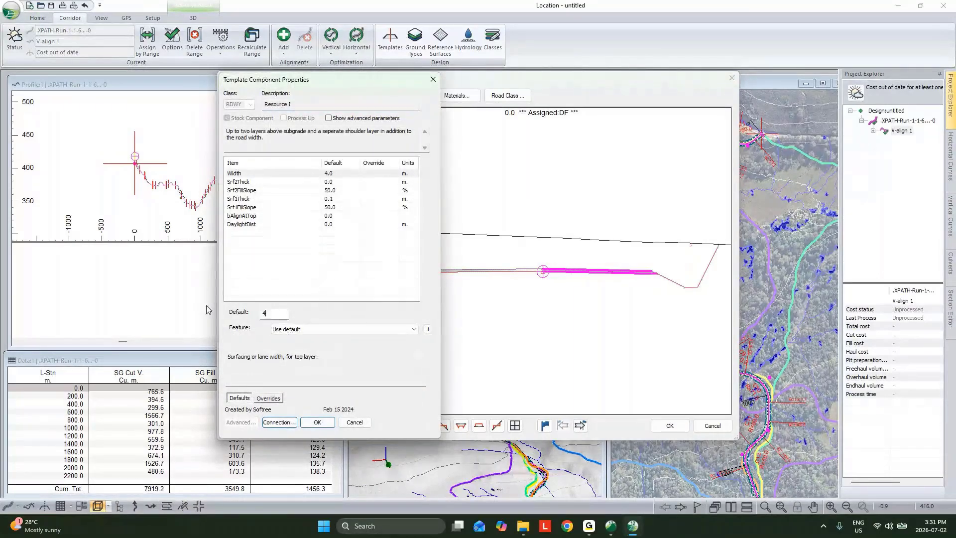
pyautogui.click(317, 422)
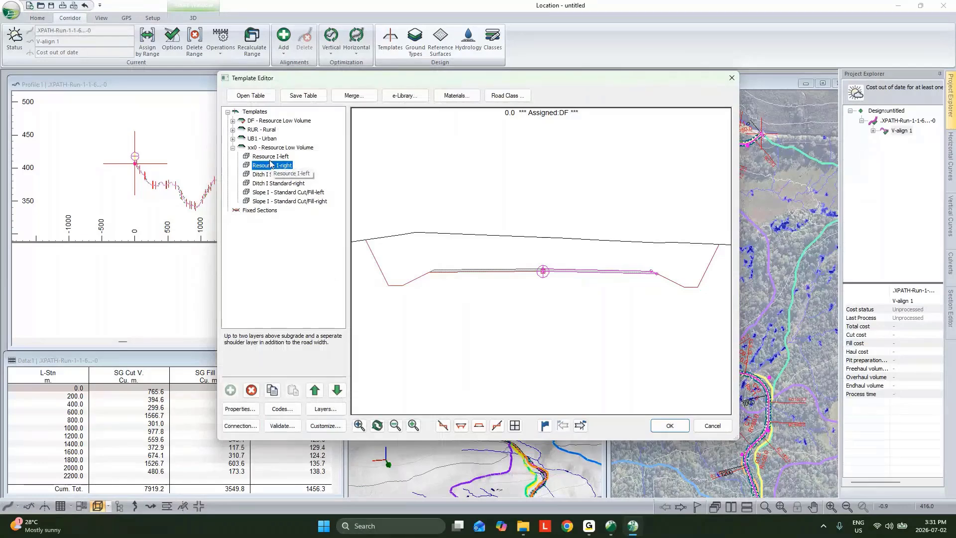
# Step the template preview forward to station 30.0 to check the widened road on the cross-sections.
pyautogui.moveTo(521, 272); pyautogui.dragTo(537, 240)
pyautogui.click(586, 427)
pyautogui.click(586, 427)
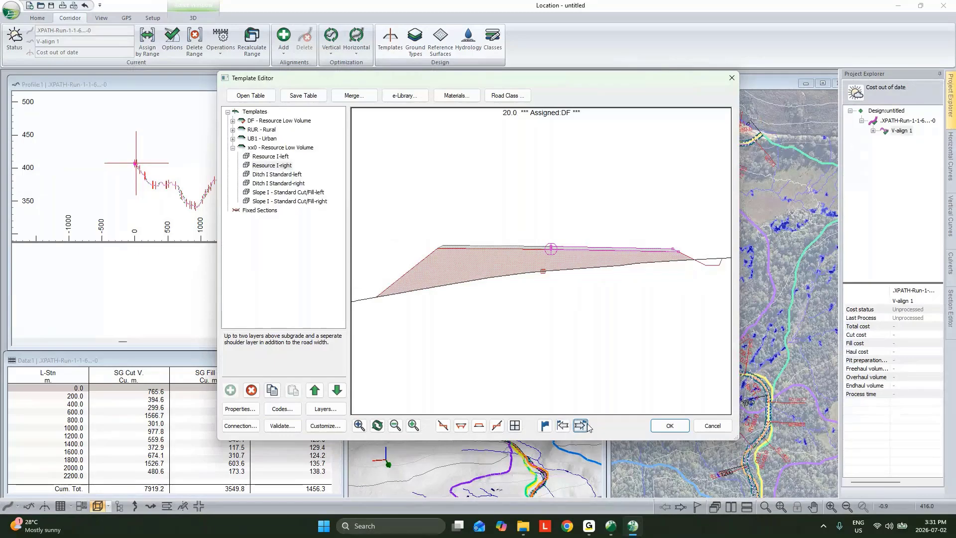
pyautogui.click(585, 427)
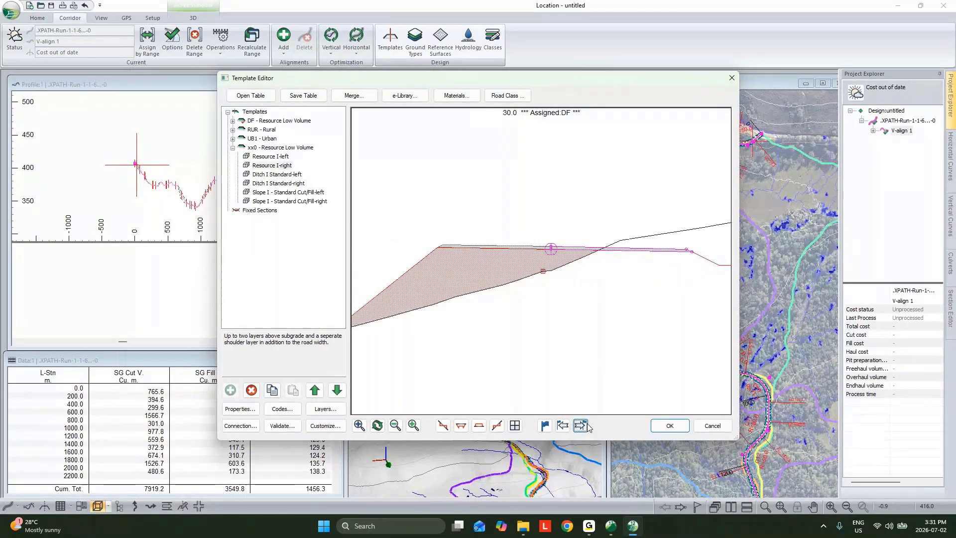
pyautogui.doubleClick(275, 176)
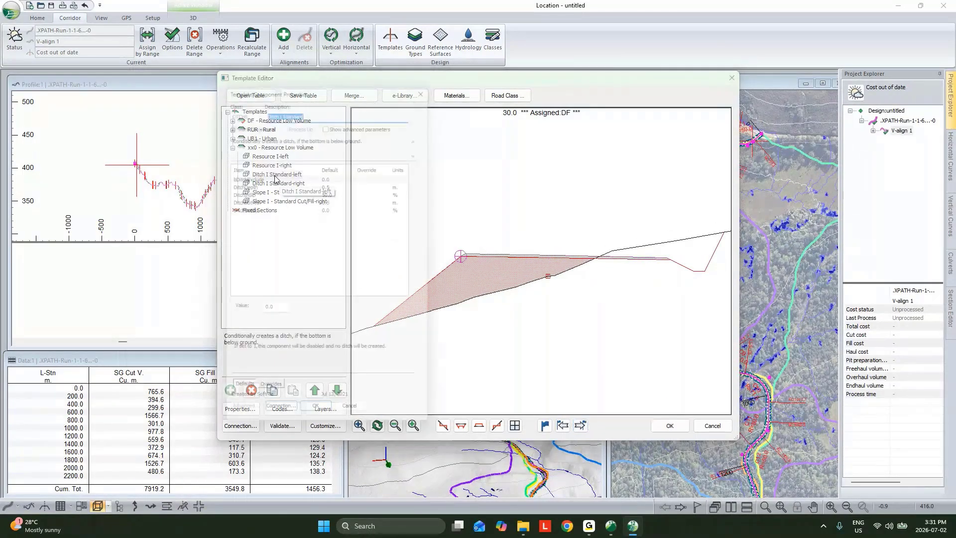
pyautogui.click(324, 188)
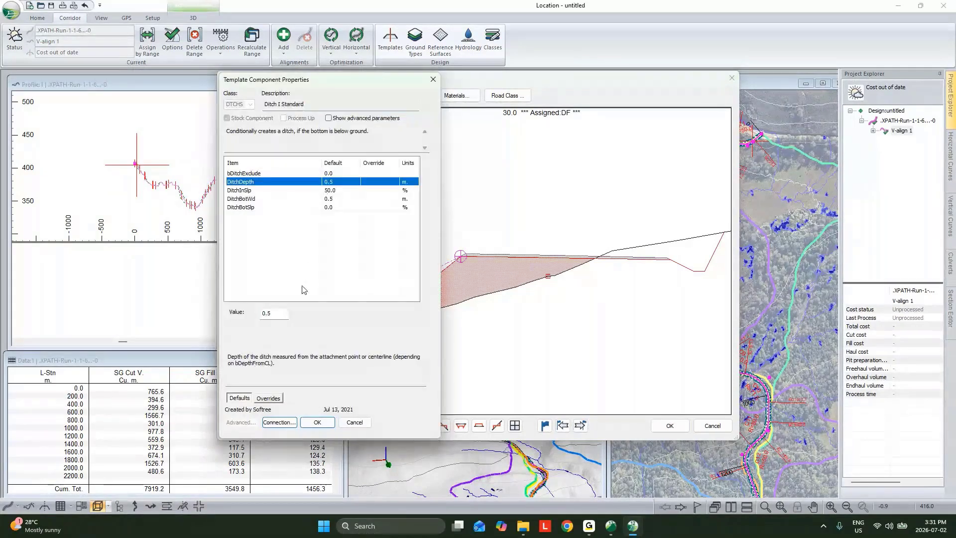
pyautogui.click(354, 422)
# Give the copied template's Ditch I Standard-right component a 0.5 m depth and remove its flat bottom width to form a V-shaped ditch.
pyautogui.doubleClick(291, 184)
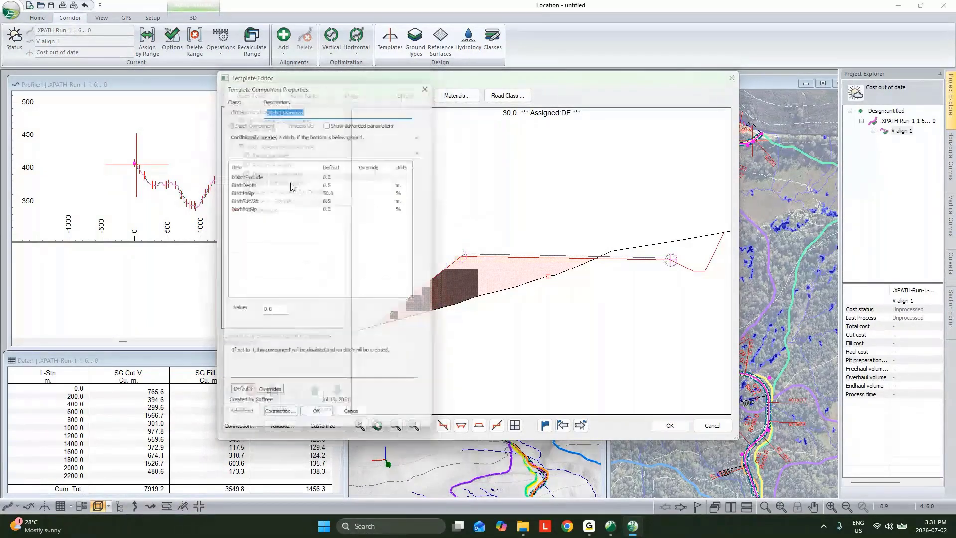
pyautogui.click(292, 184)
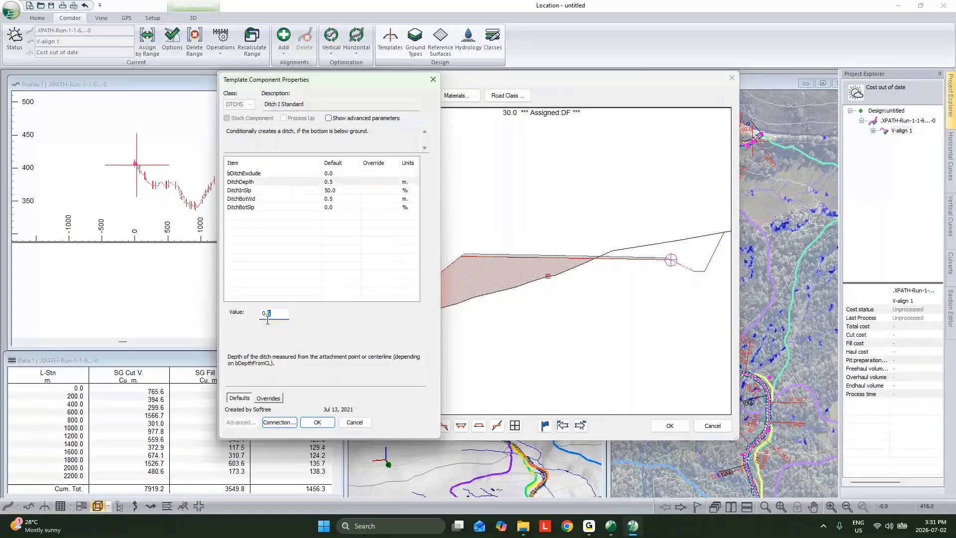
pyautogui.doubleClick(271, 313)
pyautogui.write('0.5')
pyautogui.click(325, 199)
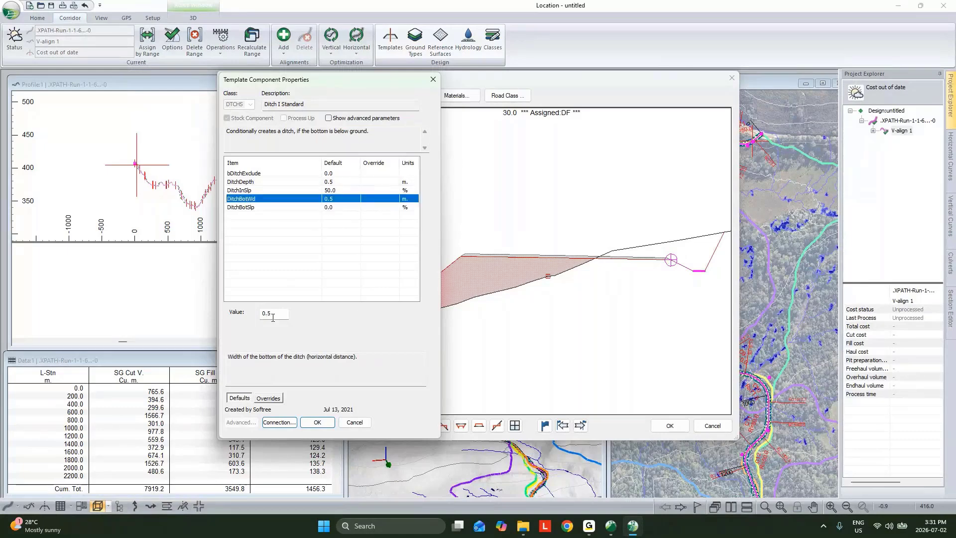
pyautogui.press('Tab')
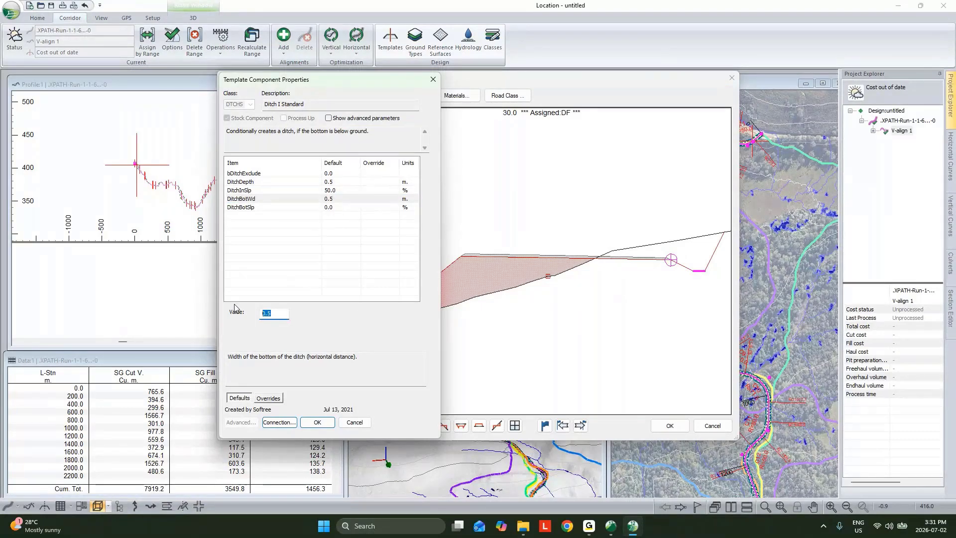
pyautogui.click(317, 422)
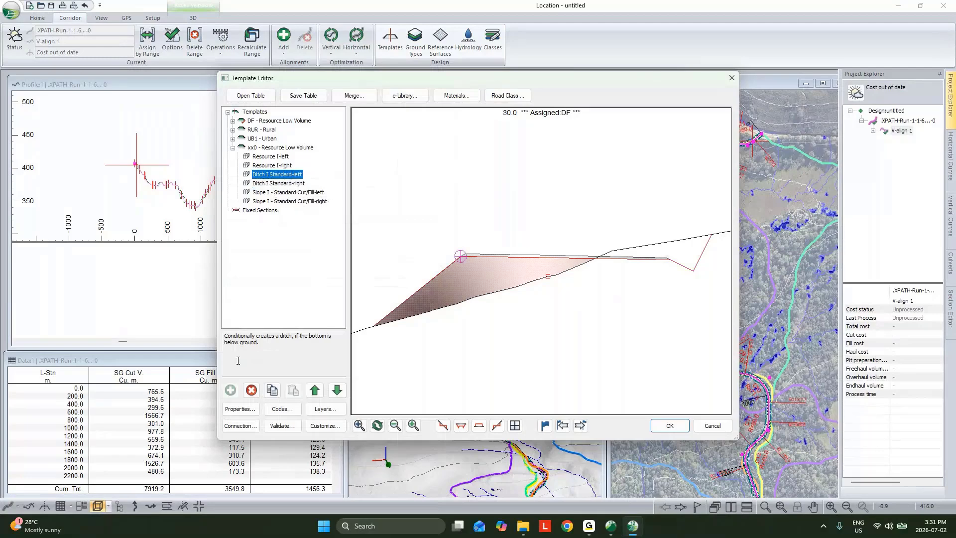
# Replace the copied template's left ditch with a mirrored copy of its right ditch and accept the template changes.
pyautogui.click(251, 389)
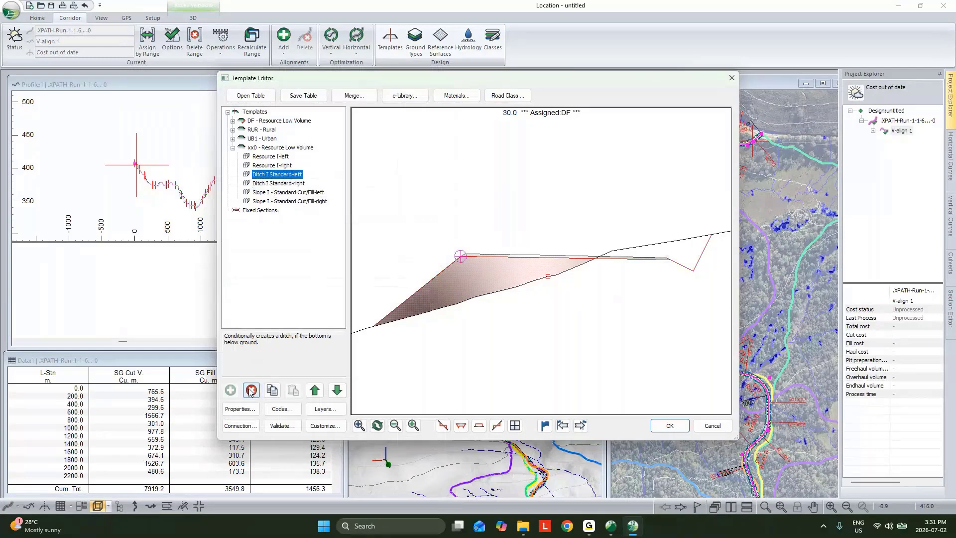
pyautogui.click(287, 178)
pyautogui.rightClick(292, 175)
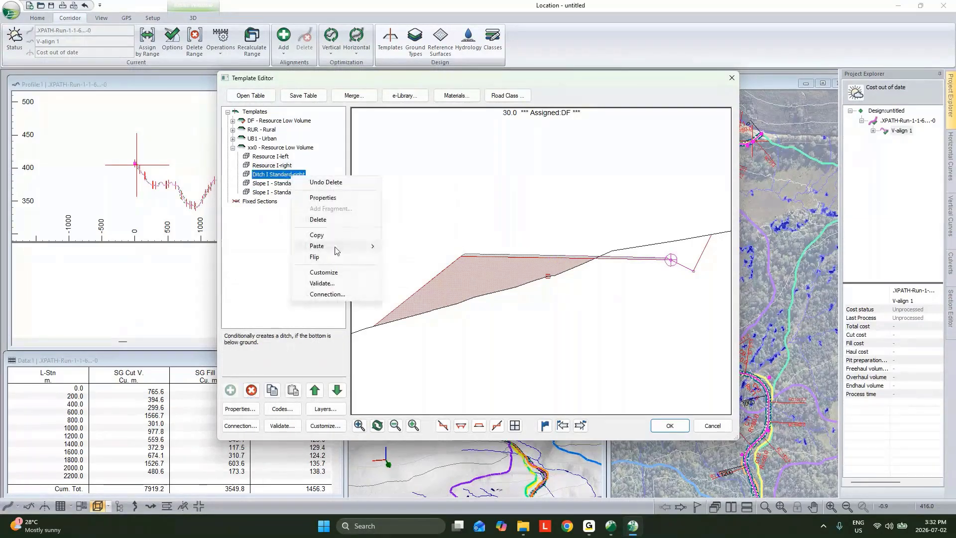
pyautogui.moveTo(331, 246)
pyautogui.click(422, 270)
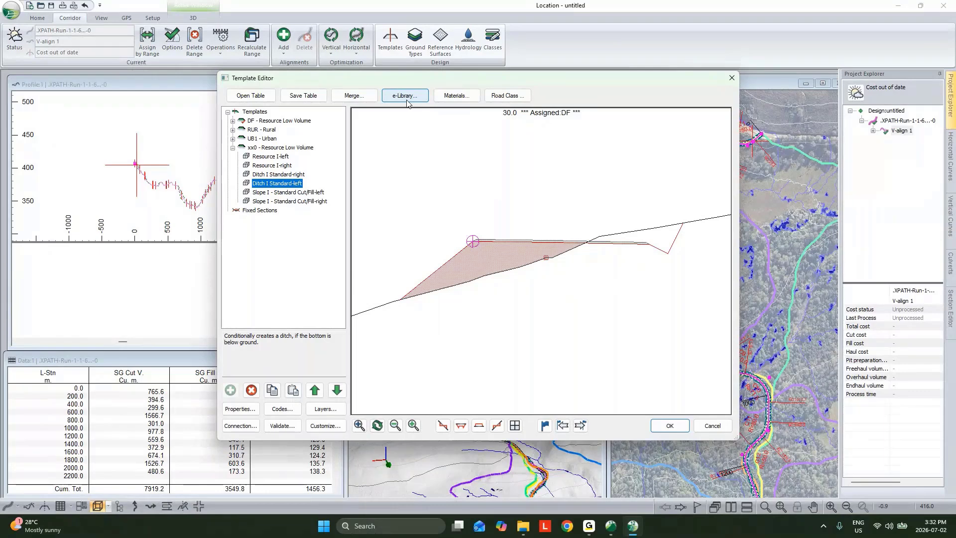
pyautogui.click(256, 148)
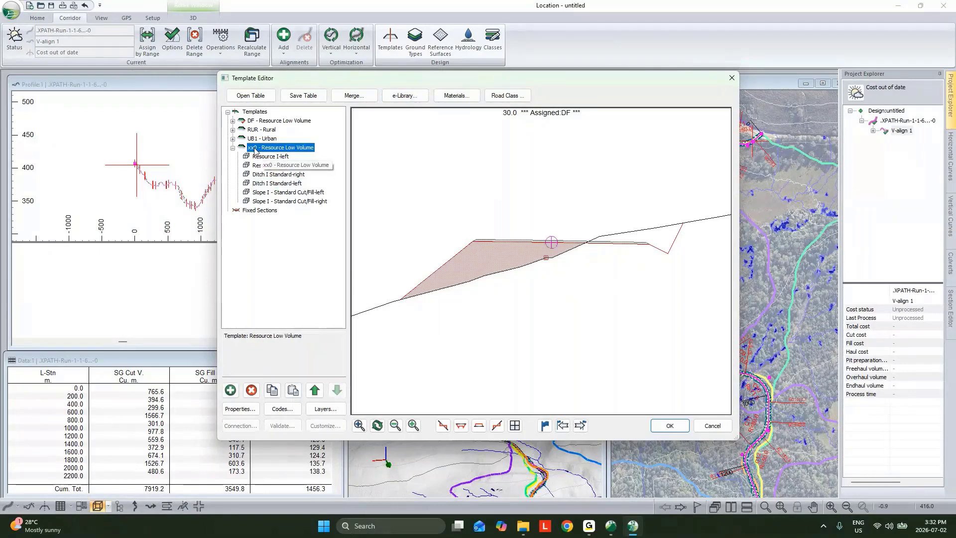
pyautogui.click(668, 426)
pyautogui.click(508, 319)
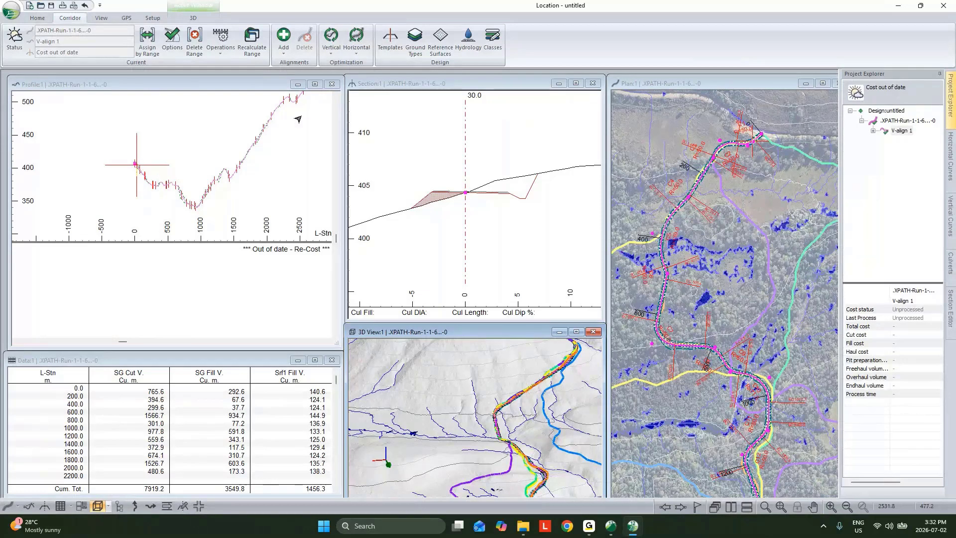
# Reopen the Template Editor to view where the template table can be saved, and close it without saving.
pyautogui.moveTo(310, 113)
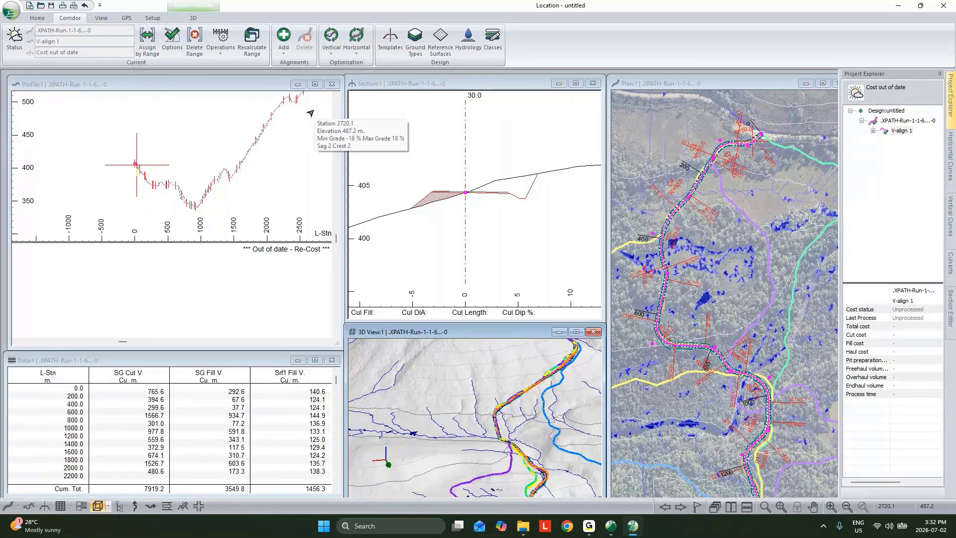
pyautogui.click(391, 43)
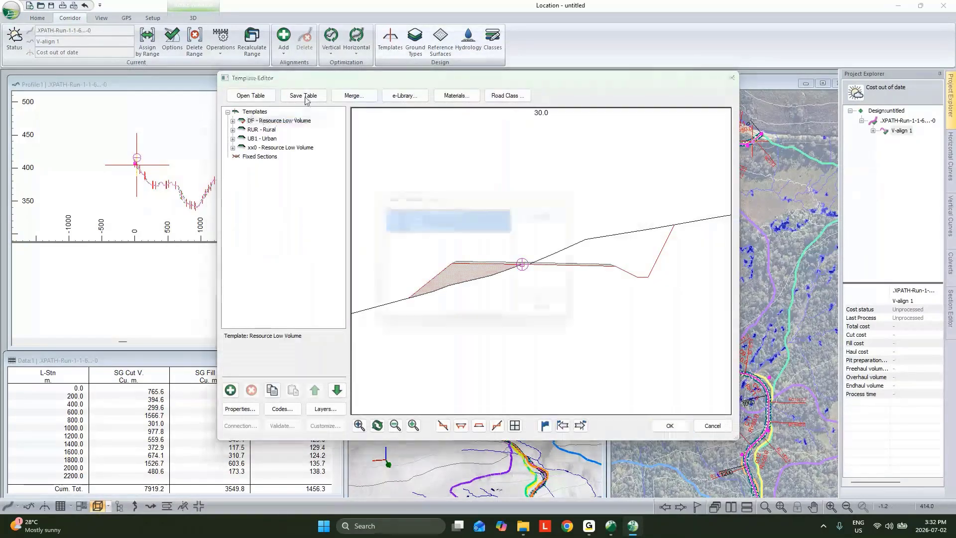
pyautogui.press('Return')
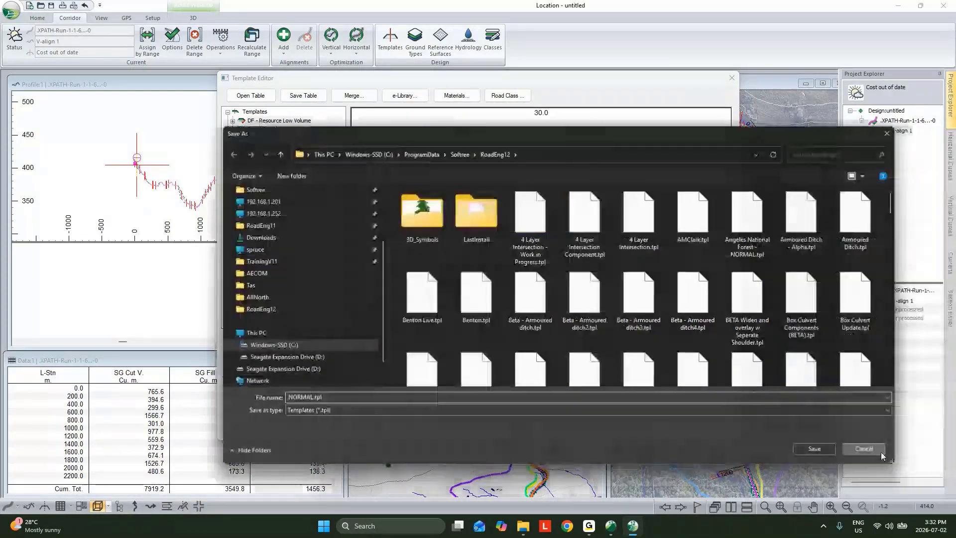
pyautogui.click(814, 448)
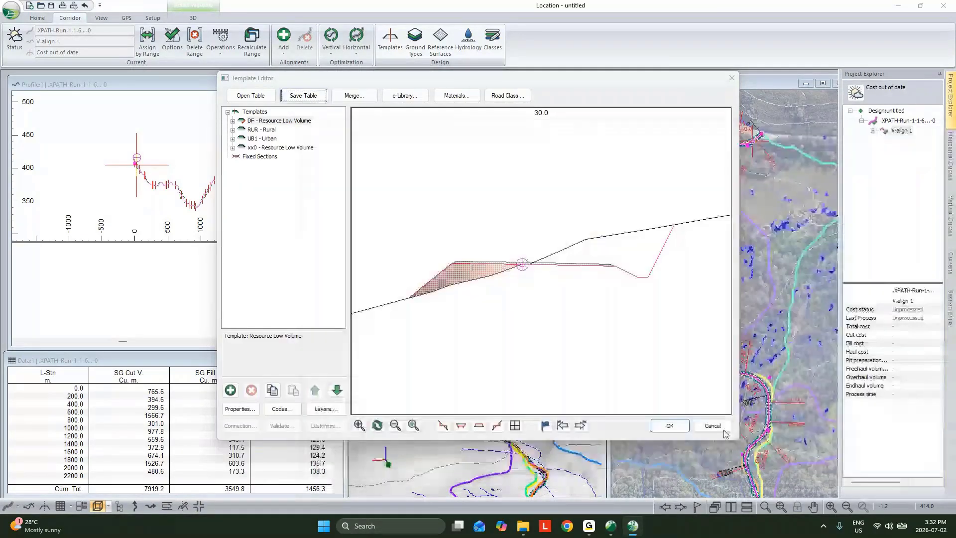
pyautogui.click(712, 426)
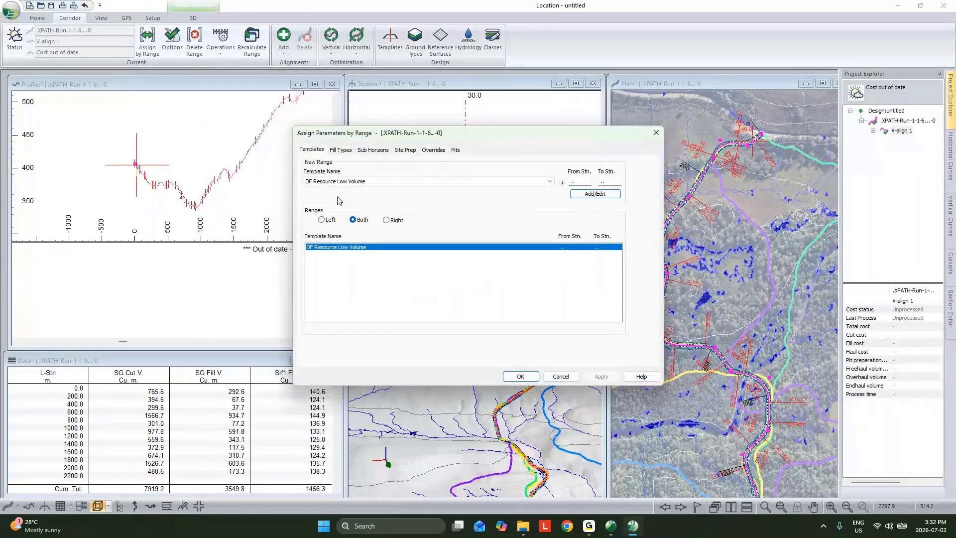
# Assign the xx0 Resource Low Volume template to the whole alignment and recalculate all cross sections and corridor surfaces.
pyautogui.click(354, 182)
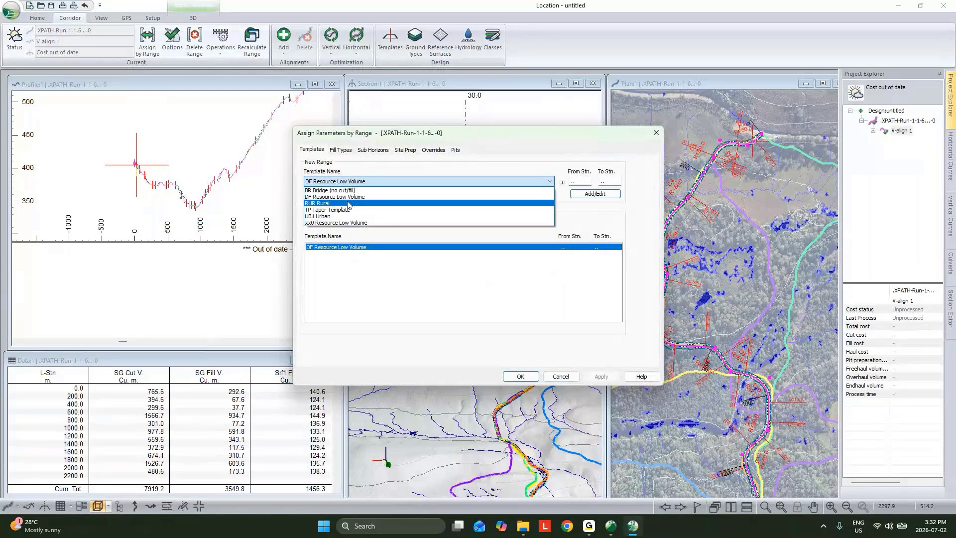
pyautogui.click(336, 223)
pyautogui.click(594, 194)
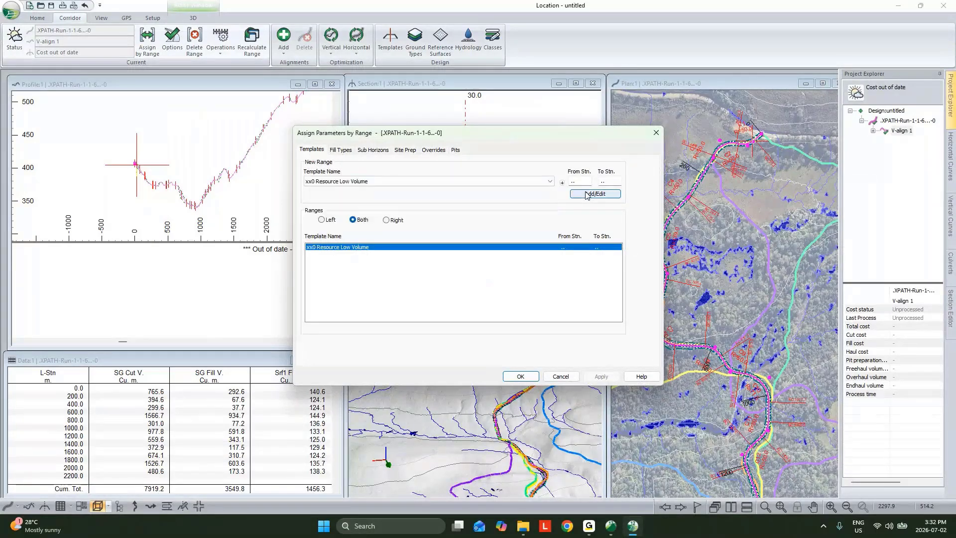
pyautogui.click(521, 376)
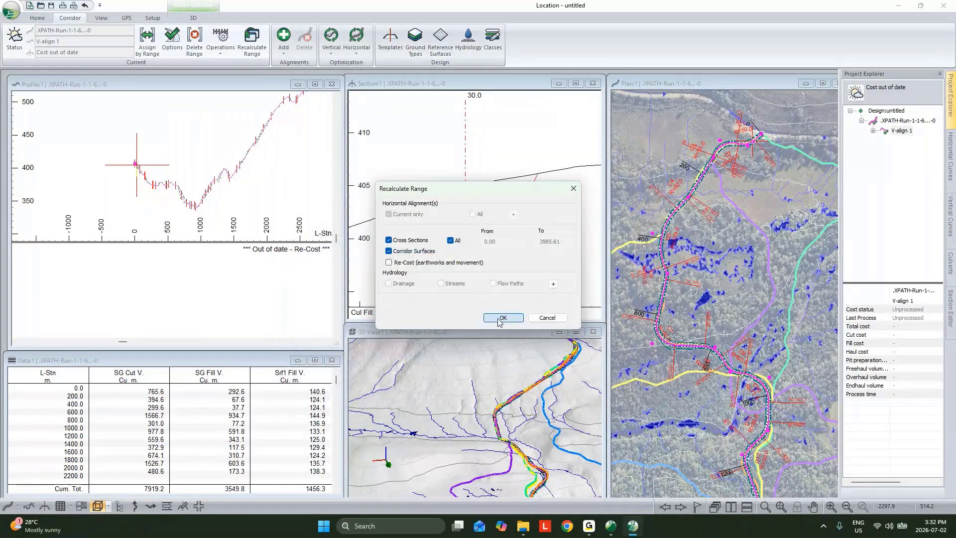
pyautogui.click(498, 315)
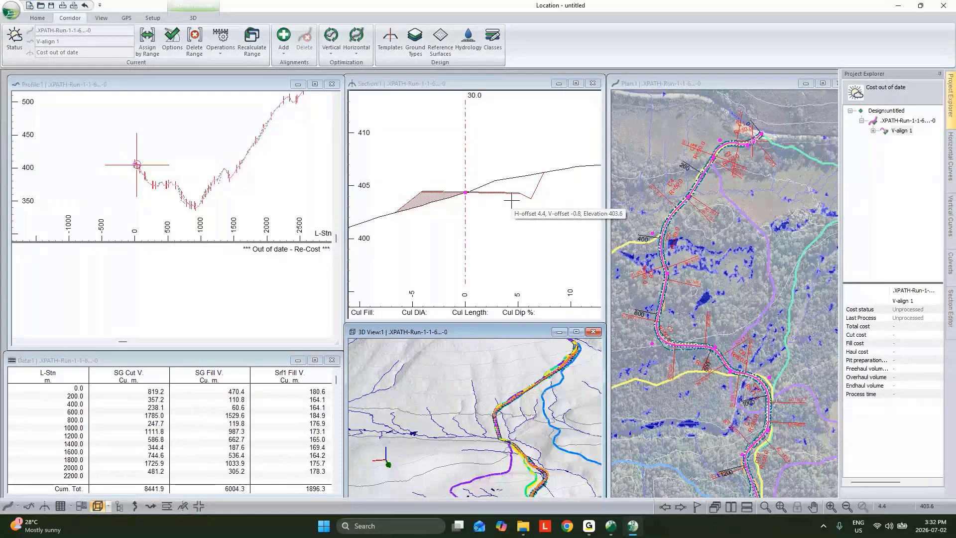
# In the vertical optimization standards of V-align 1, set the minimum grade to -16% and the maximum grade to 16%.
pyautogui.click(872, 131)
pyautogui.rightClick(904, 130)
pyautogui.click(907, 153)
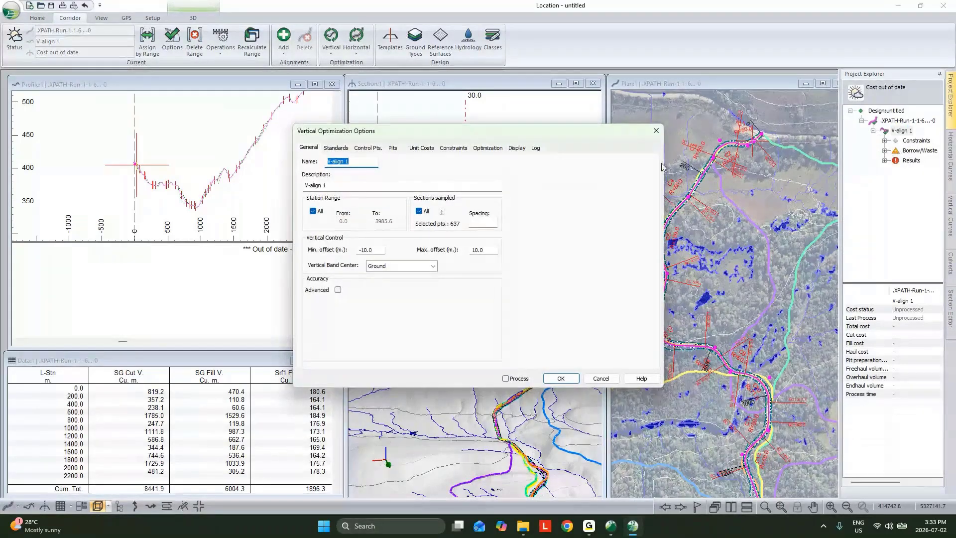
pyautogui.click(335, 149)
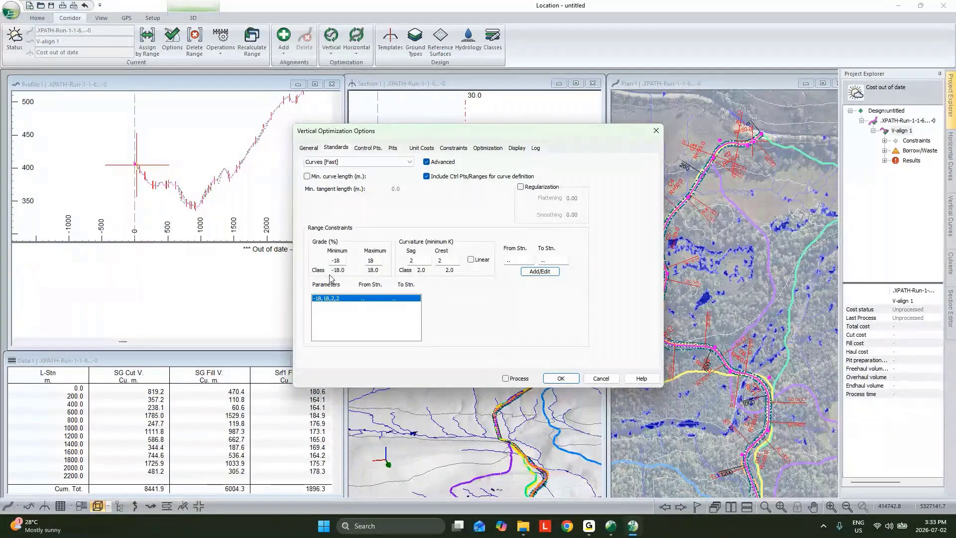
pyautogui.moveTo(340, 260); pyautogui.dragTo(338, 272)
pyautogui.write('6')
pyautogui.moveTo(375, 260); pyautogui.dragTo(372, 265)
pyautogui.write('6')
# Set the minimum K curvature to 4 for sag and 3 for crest, and apply the constraints to the full range.
pyautogui.press('Tab')
pyautogui.write('4')
pyautogui.press('Tab')
pyautogui.write('3')
pyautogui.click(544, 272)
# Check the vertical control point settings and how a control point station is added, without adding one, and view the direction constraints.
pyautogui.click(374, 149)
pyautogui.click(468, 283)
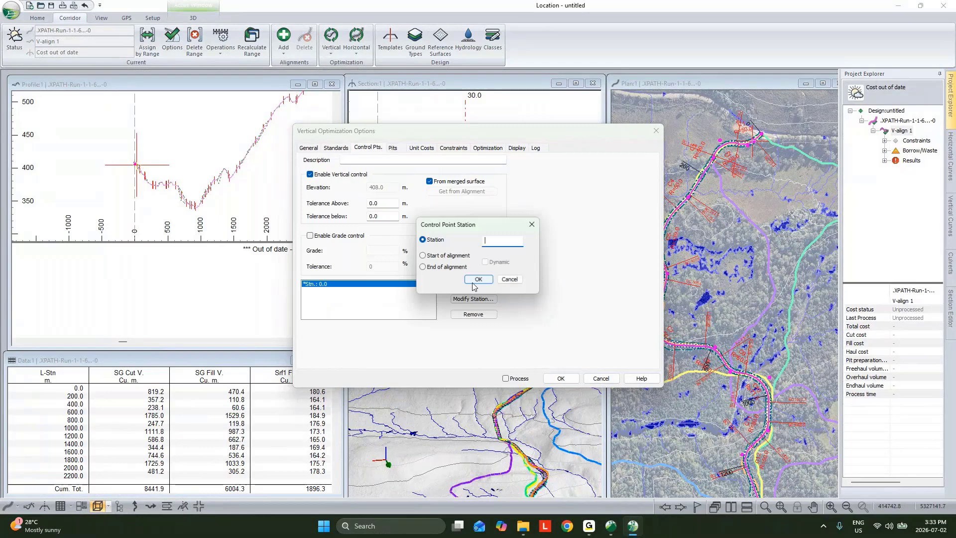
pyautogui.press('Escape')
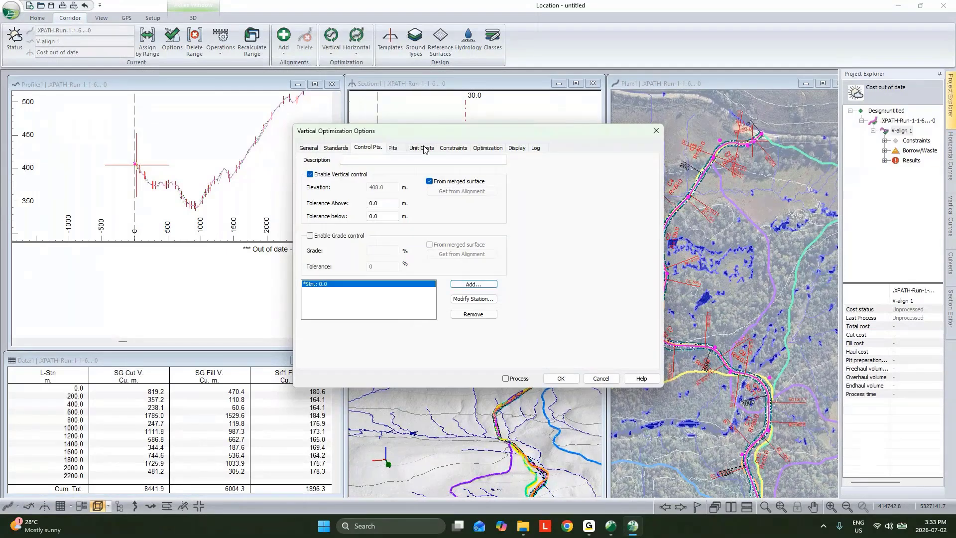
pyautogui.click(453, 148)
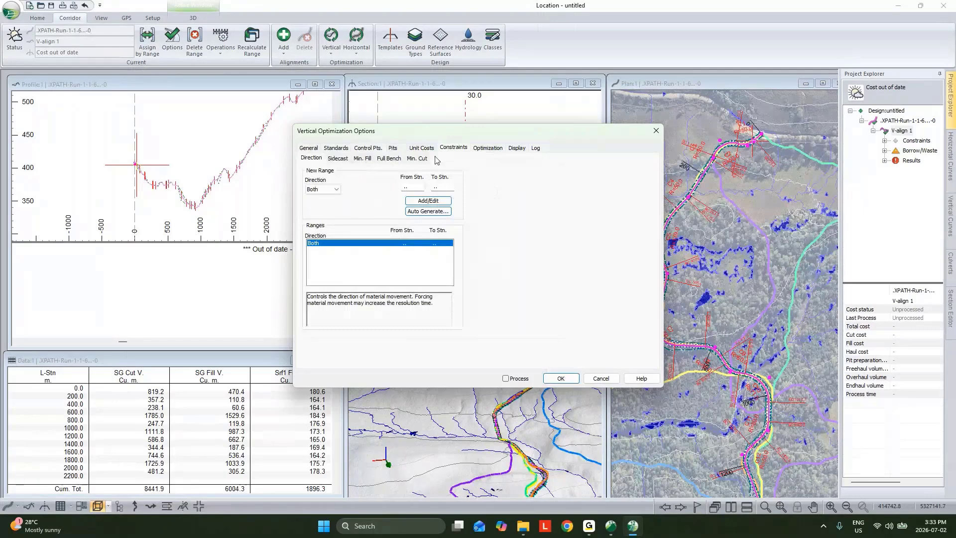
# Accept the options with processing enabled and run the vertical optimization of V-align 1 with Optimal Profile and Smart Curves.
pyautogui.click(505, 378)
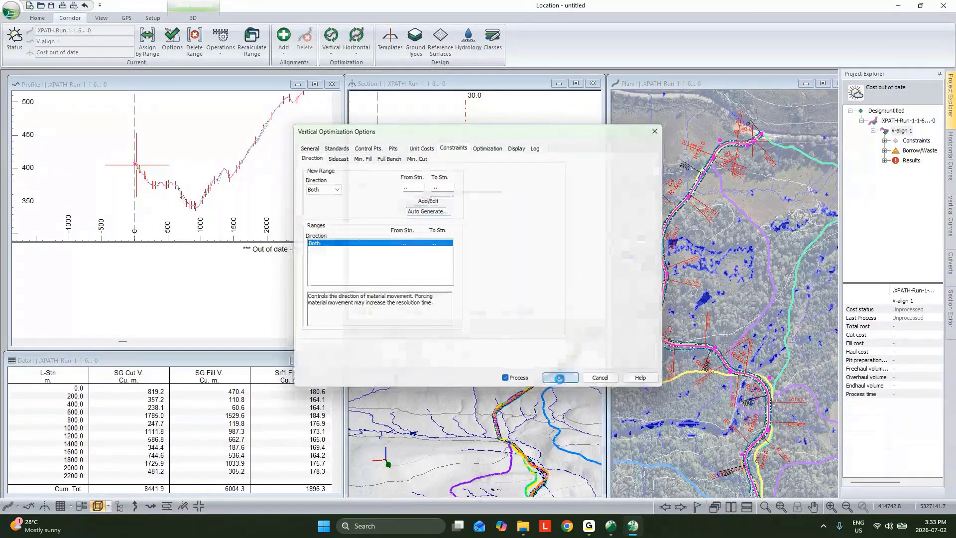
pyautogui.click(561, 378)
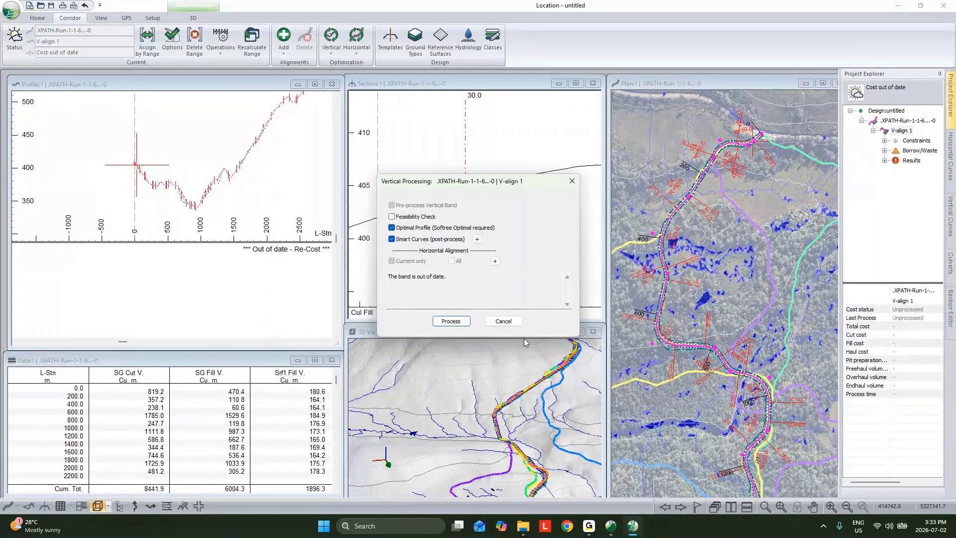
pyautogui.click(451, 321)
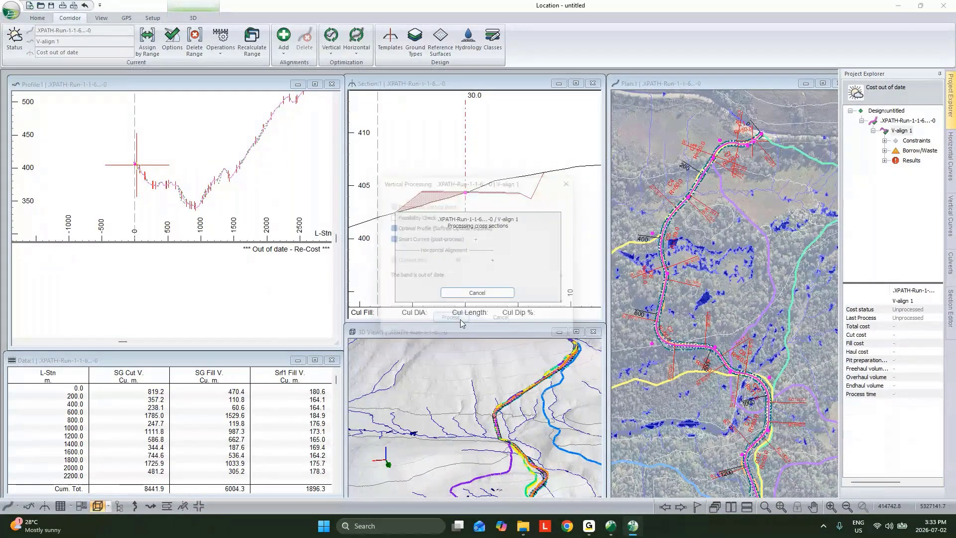
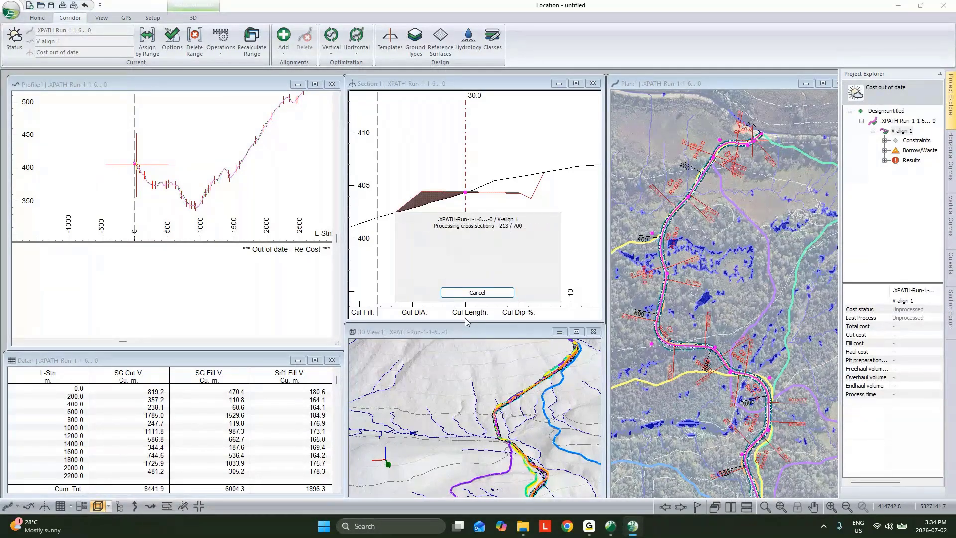
pyautogui.click(619, 357)
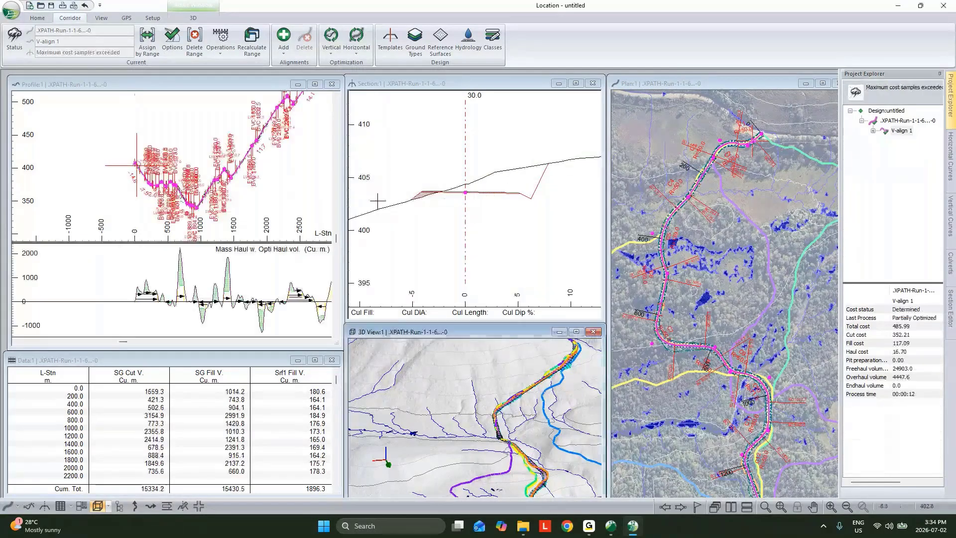
# Open the display options of the Profile window, with the valley section around stations 400 to 1500 in view.
pyautogui.scroll(3, 243, 171)
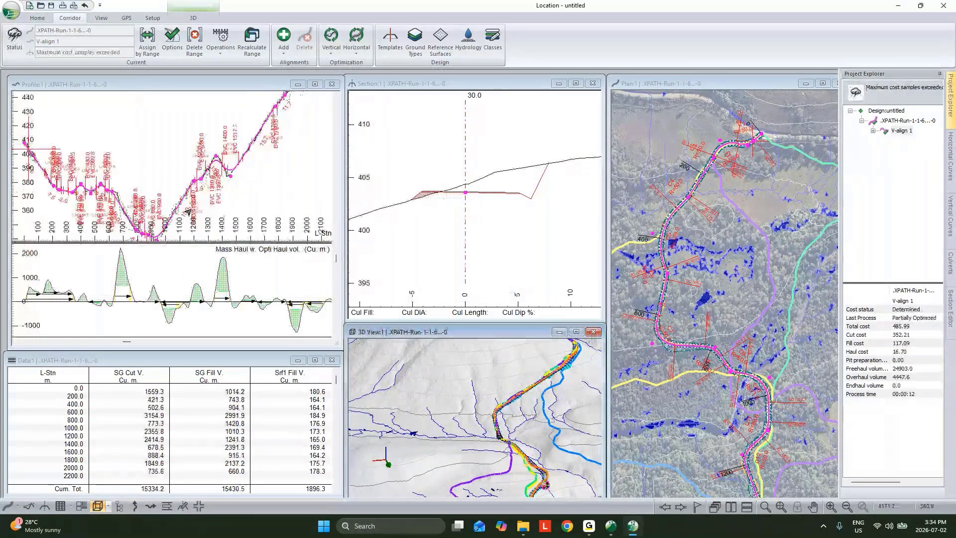
pyautogui.moveTo(197, 196); pyautogui.dragTo(226, 160, button='middle')
pyautogui.scroll(2, 211, 162)
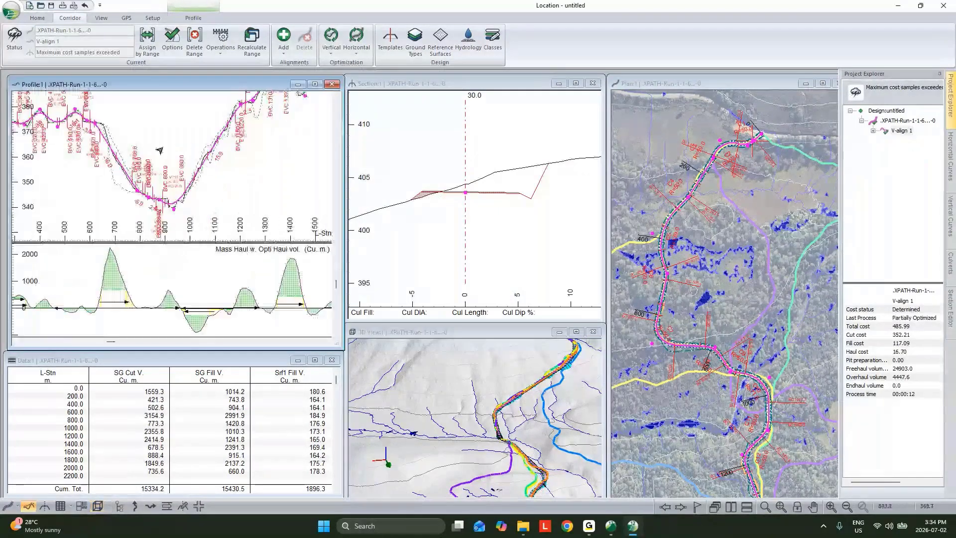
pyautogui.rightClick(167, 148)
pyautogui.click(204, 217)
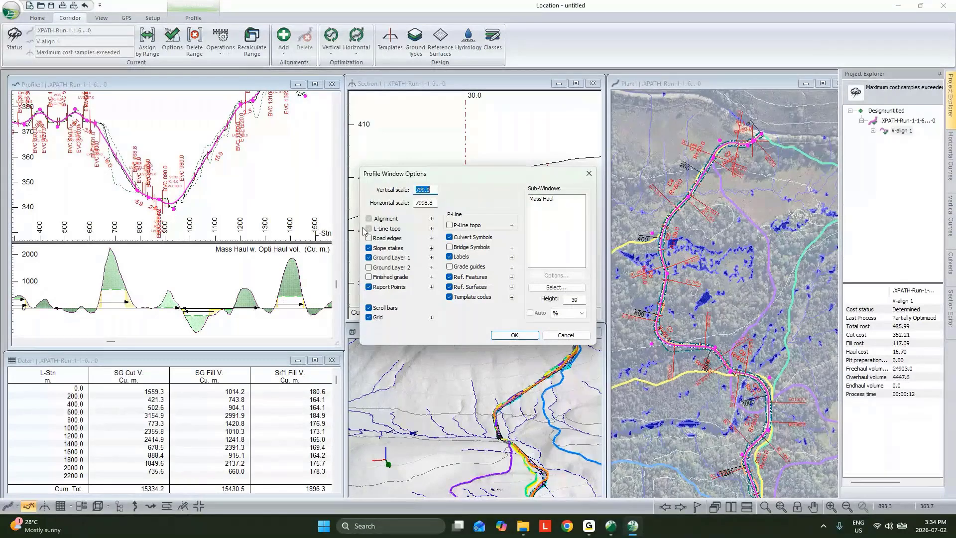
# Close the profile options without changes and examine the mass haul diagram against the road profile along the alignment.
pyautogui.click(565, 335)
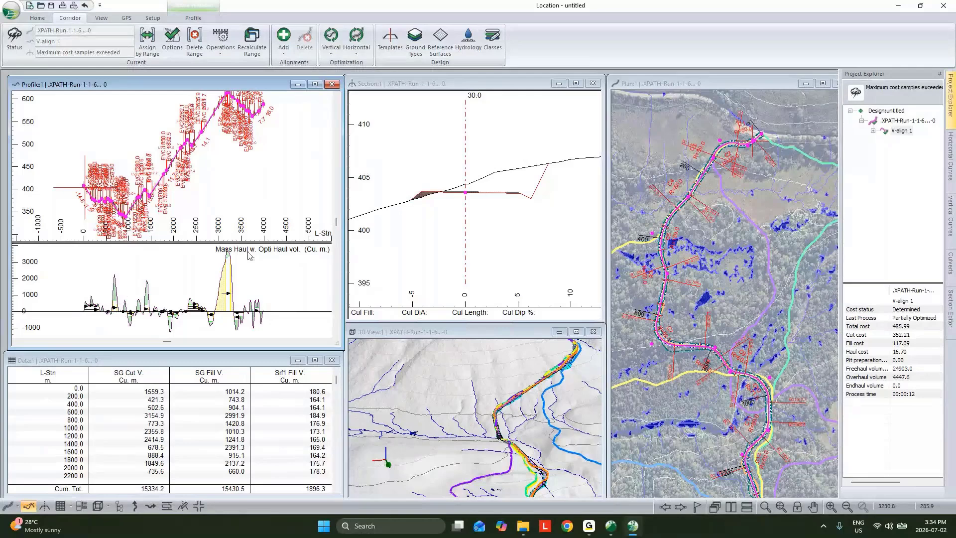
pyautogui.scroll(5, 228, 96)
pyautogui.moveTo(228, 95); pyautogui.dragTo(200, 160, button='middle')
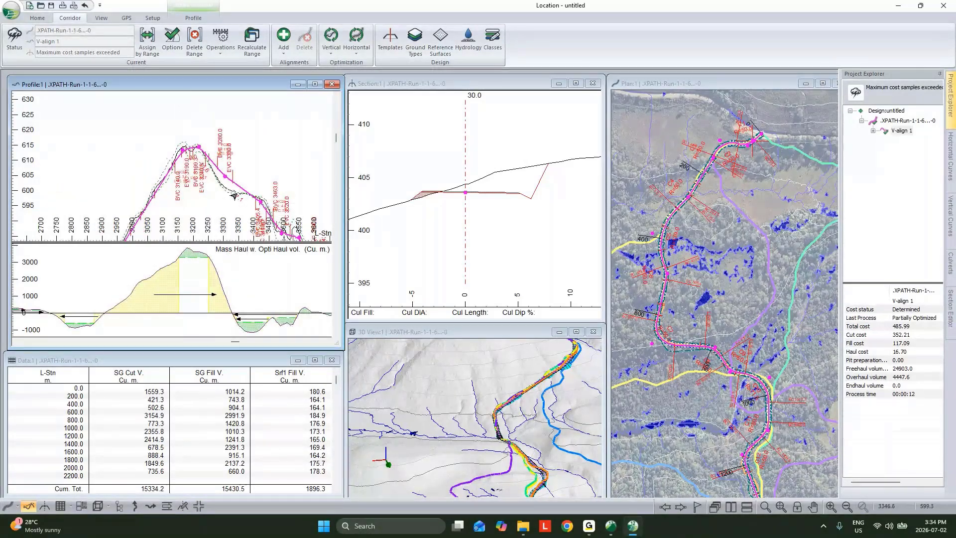
pyautogui.scroll(-2, 235, 199)
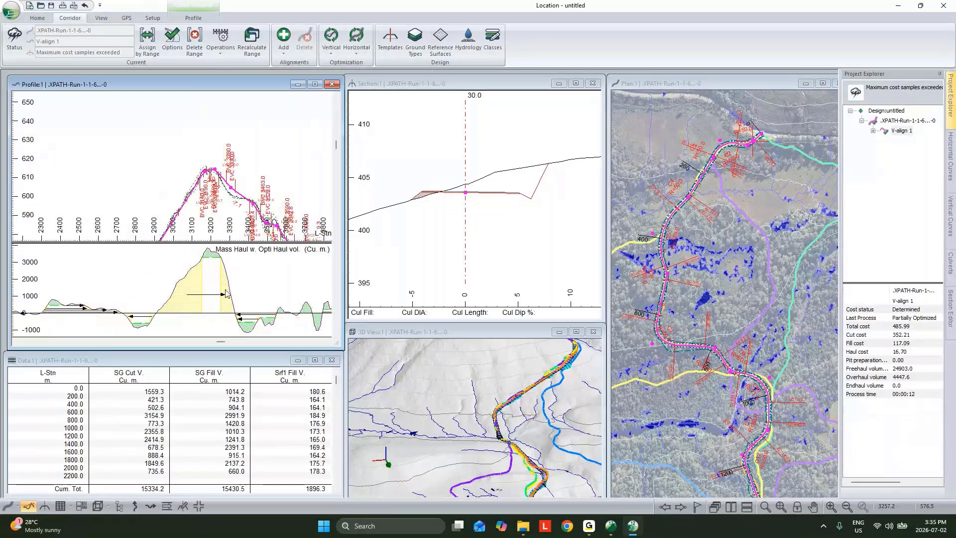
pyautogui.scroll(2, 224, 195)
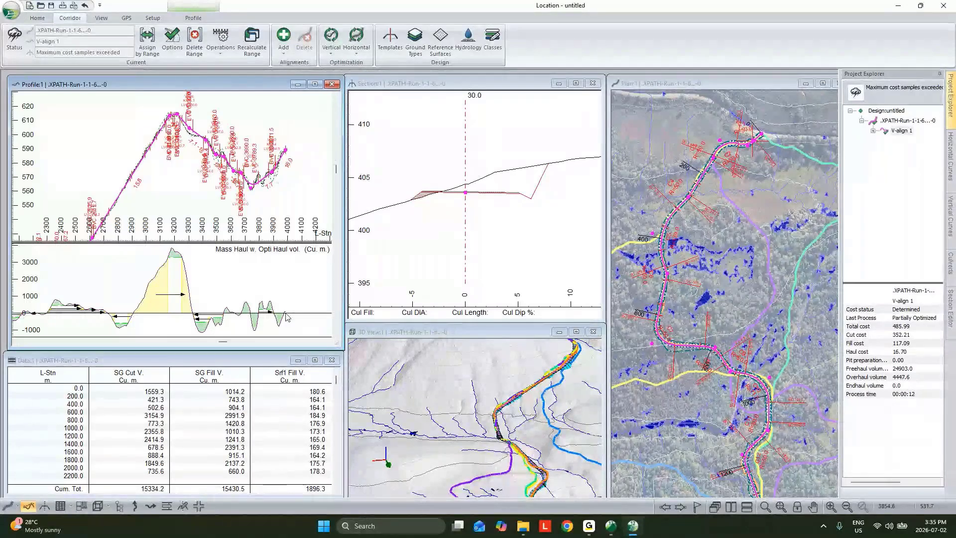
pyautogui.scroll(-1, 138, 228)
pyautogui.moveTo(138, 228); pyautogui.dragTo(240, 157, button='middle')
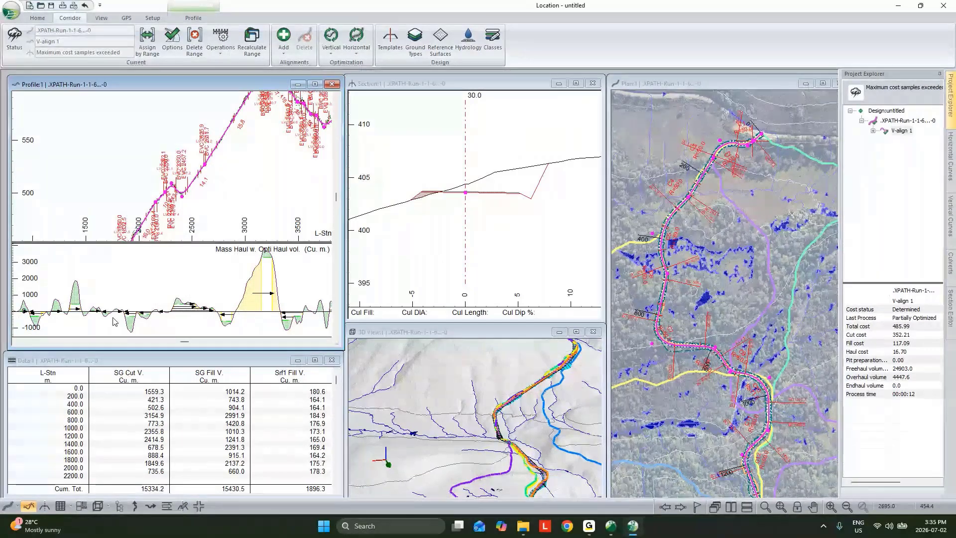
# Locate the stream crossing in the 3D view and make station 1433.6 the current point to inspect its fill.
pyautogui.click(180, 191)
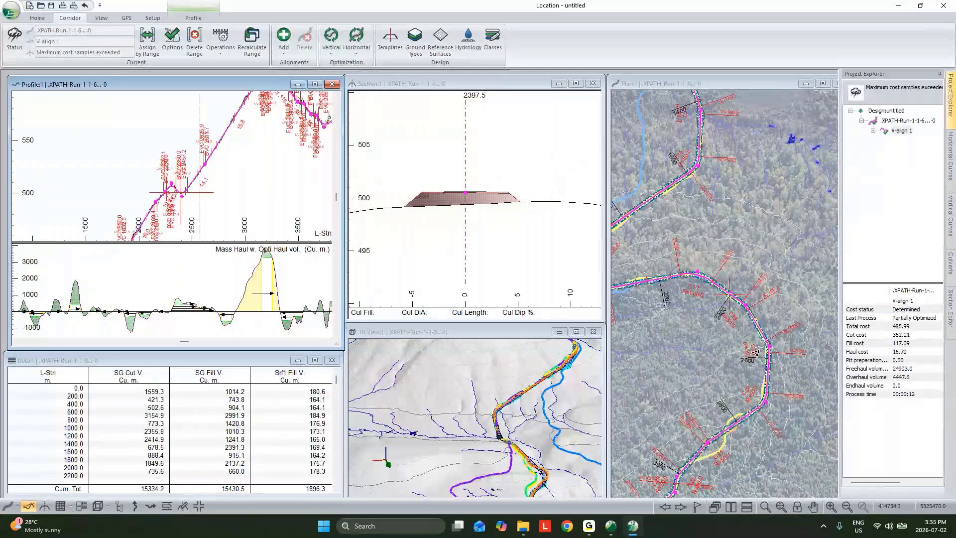
pyautogui.click(449, 444)
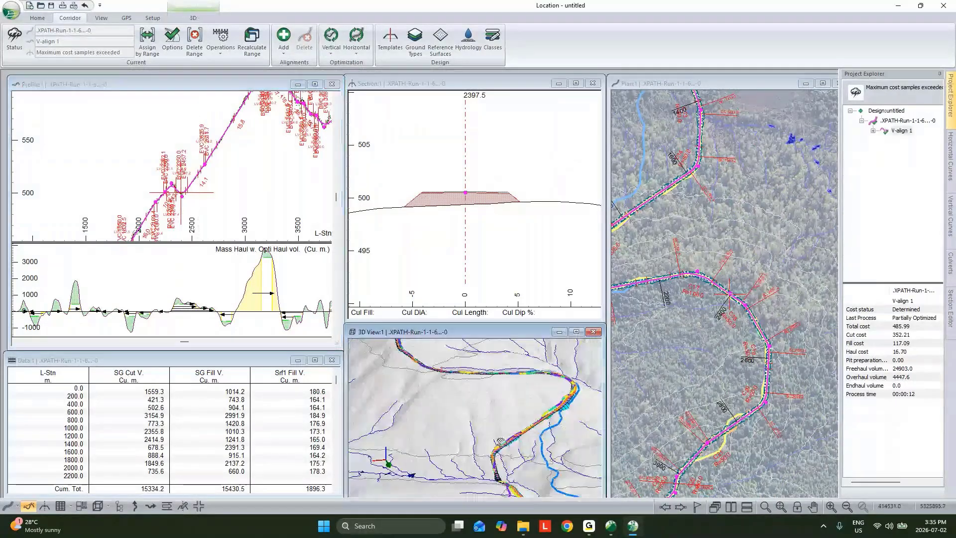
pyautogui.scroll(1, 478, 423)
pyautogui.scroll(2, 502, 344)
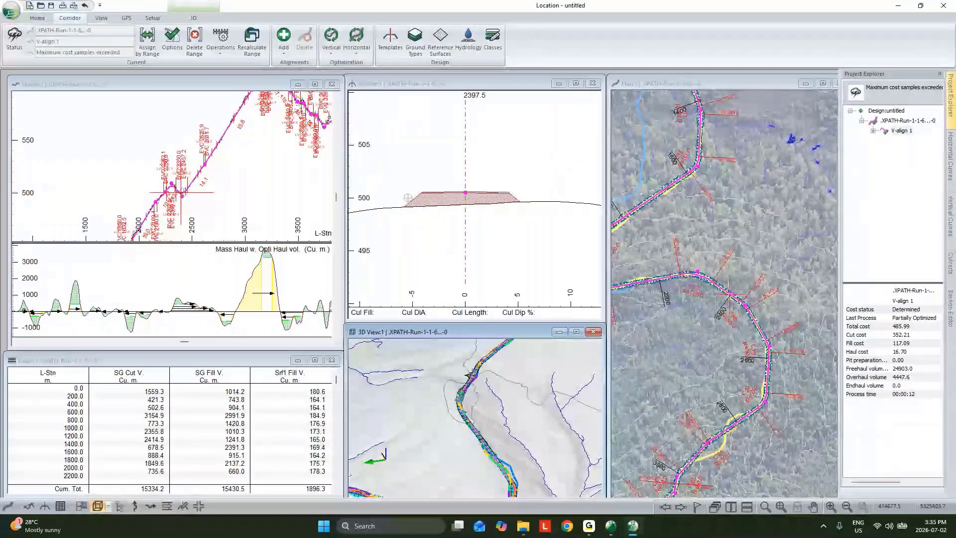
pyautogui.scroll(2, 472, 374)
pyautogui.moveTo(462, 402)
pyautogui.mouseDown()
pyautogui.moveTo(461, 414)
pyautogui.moveTo(464, 397)
pyautogui.moveTo(480, 397)
pyautogui.moveTo(533, 432)
pyautogui.moveTo(481, 401)
pyautogui.mouseUp()
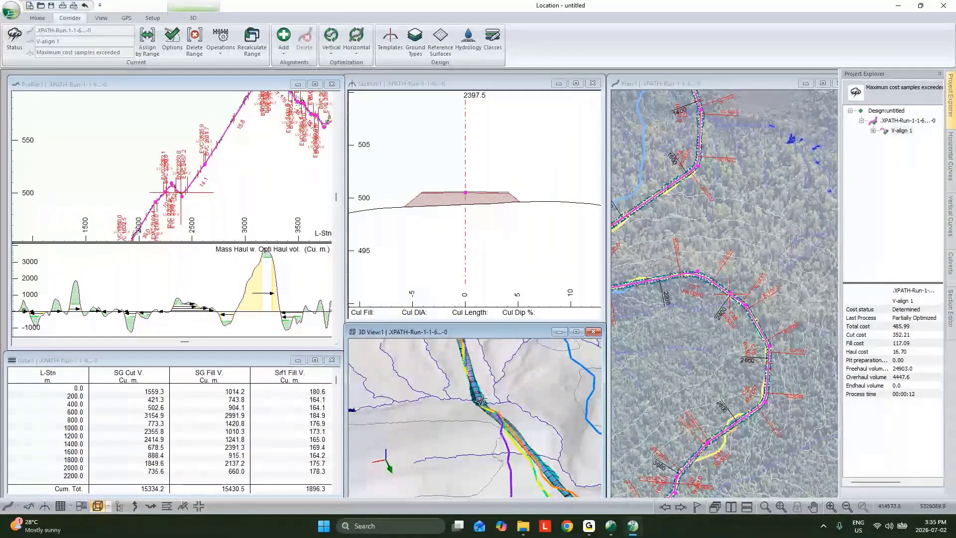
pyautogui.click(481, 401)
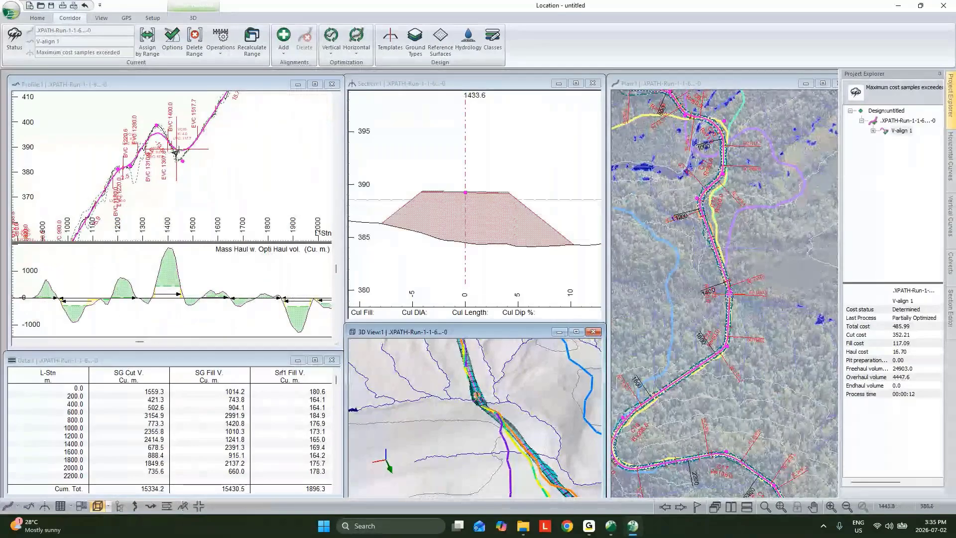
pyautogui.moveTo(176, 152)
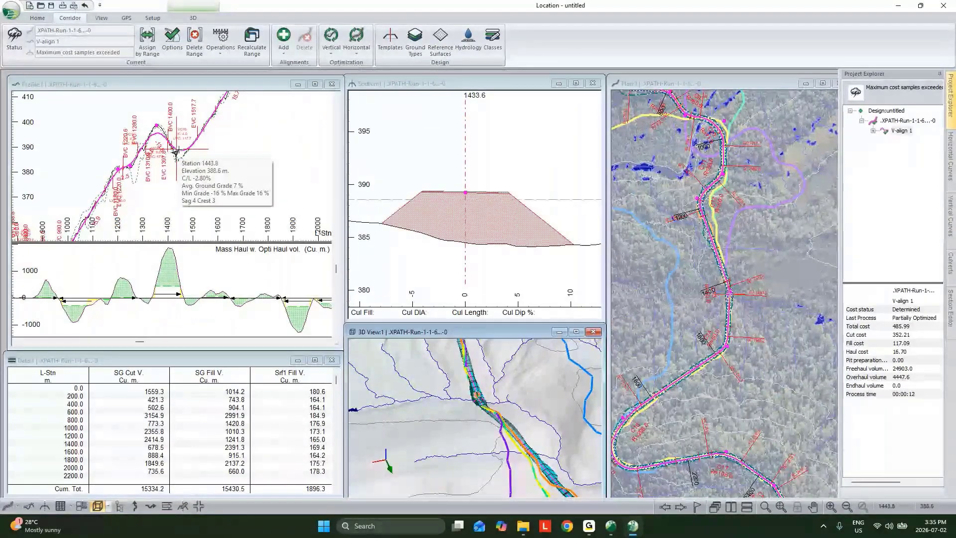
# Add a 600 mm culvert at station 1440.0, at the low point where the road crosses the stream.
pyautogui.click(953, 264)
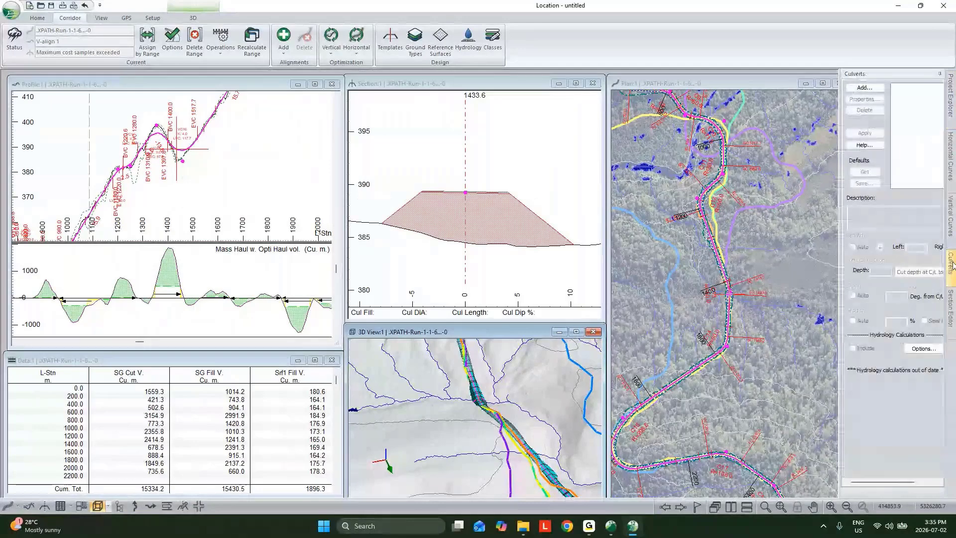
pyautogui.moveTo(656, 127); pyautogui.dragTo(679, 209, button='middle')
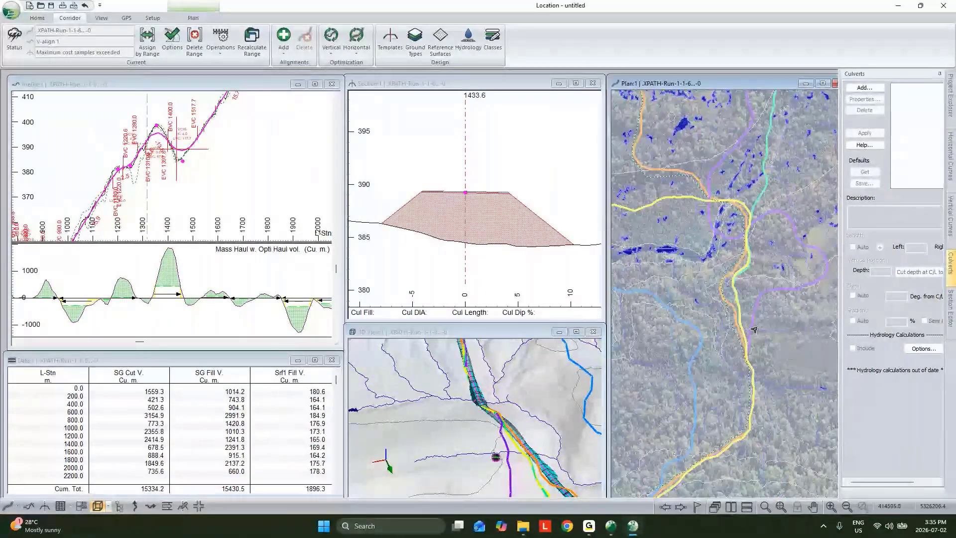
pyautogui.scroll(3, 700, 276)
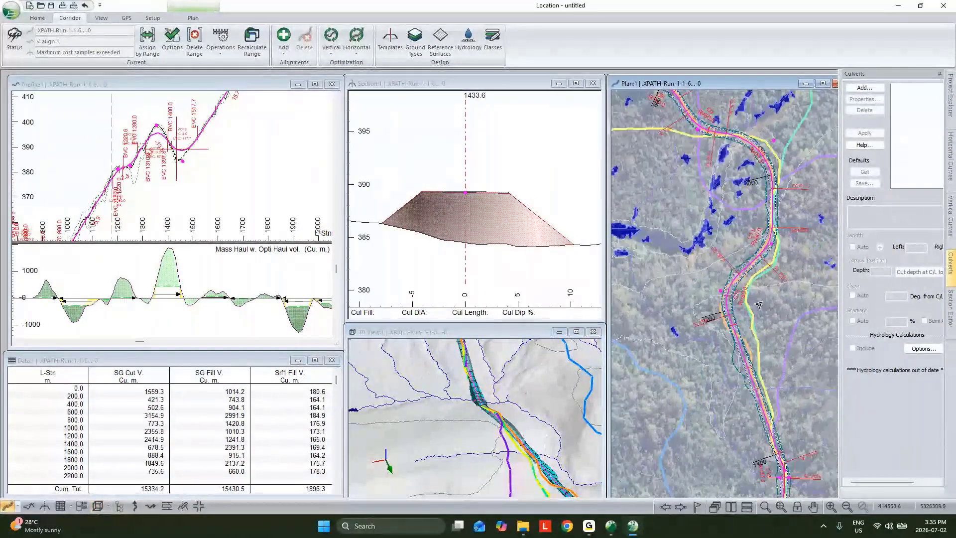
pyautogui.scroll(2, 758, 305)
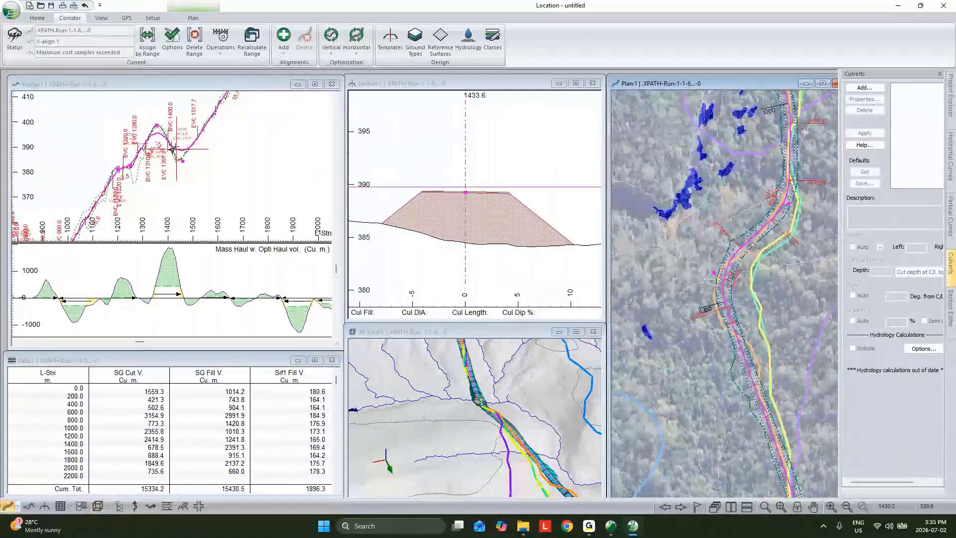
pyautogui.click(181, 149)
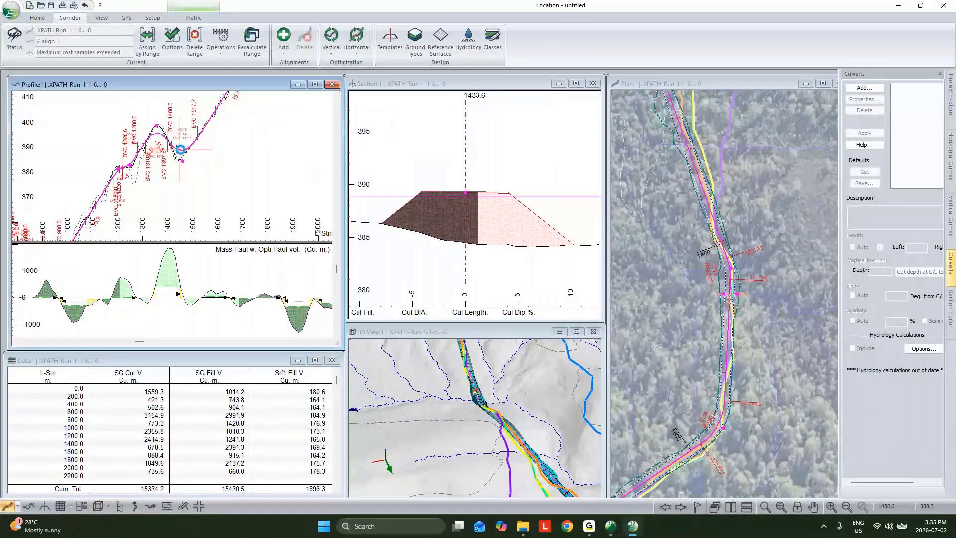
pyautogui.click(744, 298)
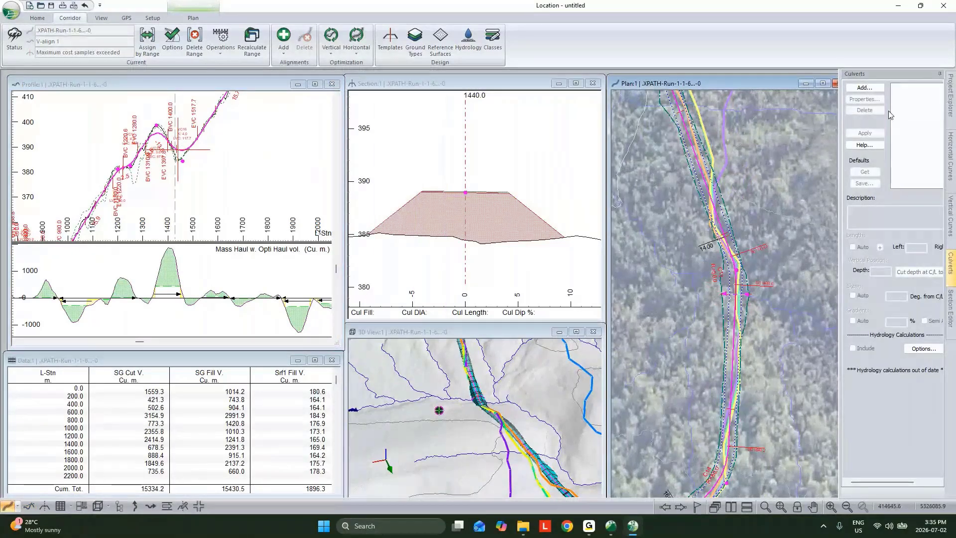
pyautogui.click(869, 89)
pyautogui.click(556, 272)
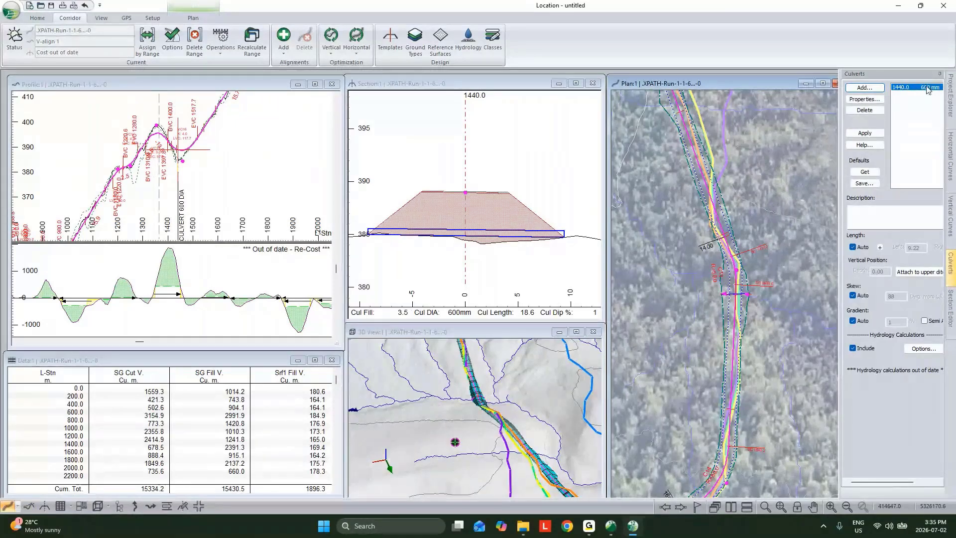
# Set the diameter of the circular cross drain culvert at station 1440.0 to 1000 mm.
pyautogui.doubleClick(927, 89)
pyautogui.moveTo(506, 261); pyautogui.dragTo(464, 258)
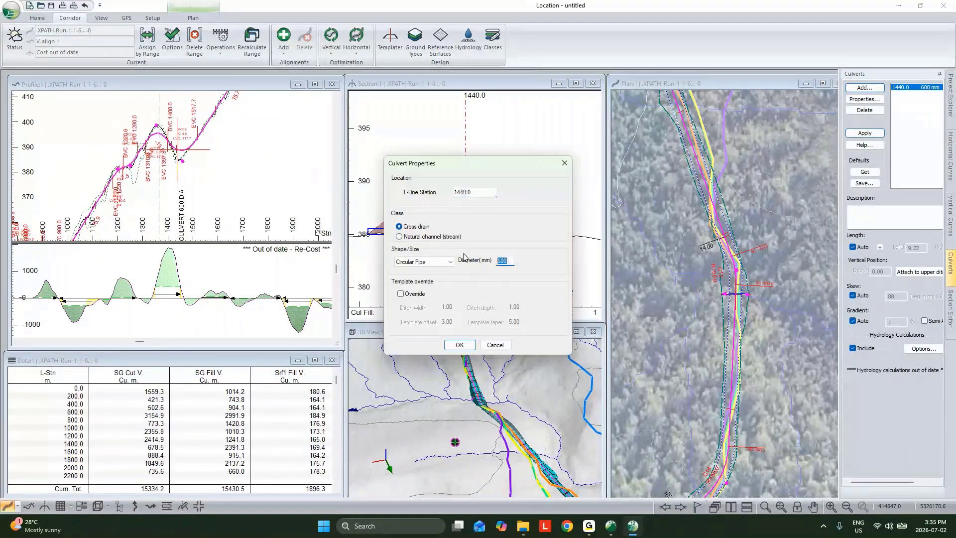
pyautogui.write('11')
pyautogui.press('BackSpace')
pyautogui.write('000')
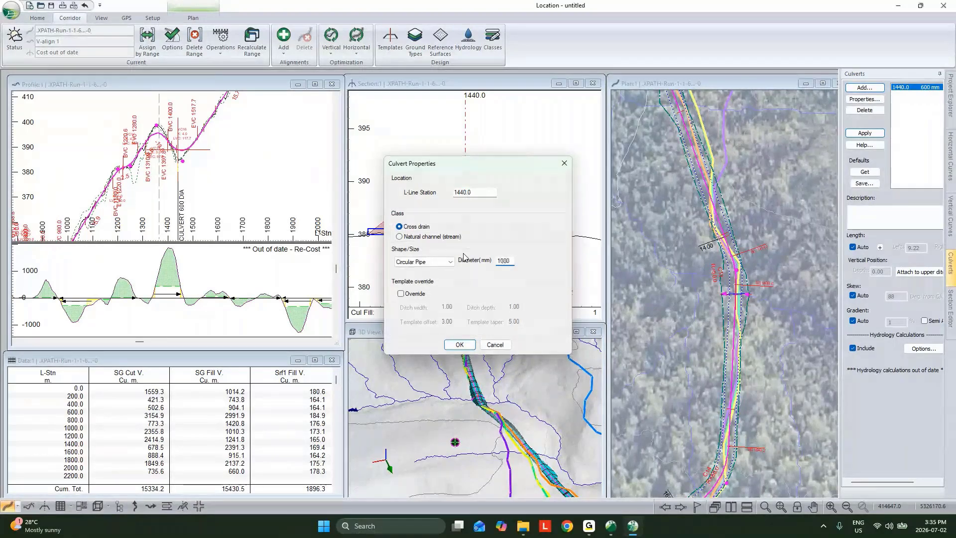
pyautogui.press('Return')
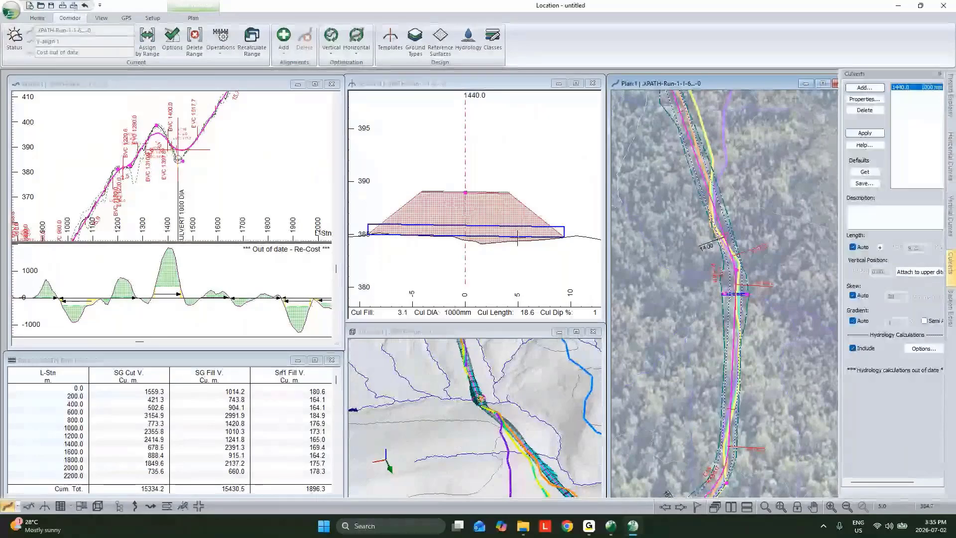
# Review the cumulative cut, fill and surfacing volumes for the whole road and the surfacing layer in the cross section.
pyautogui.click(337, 403)
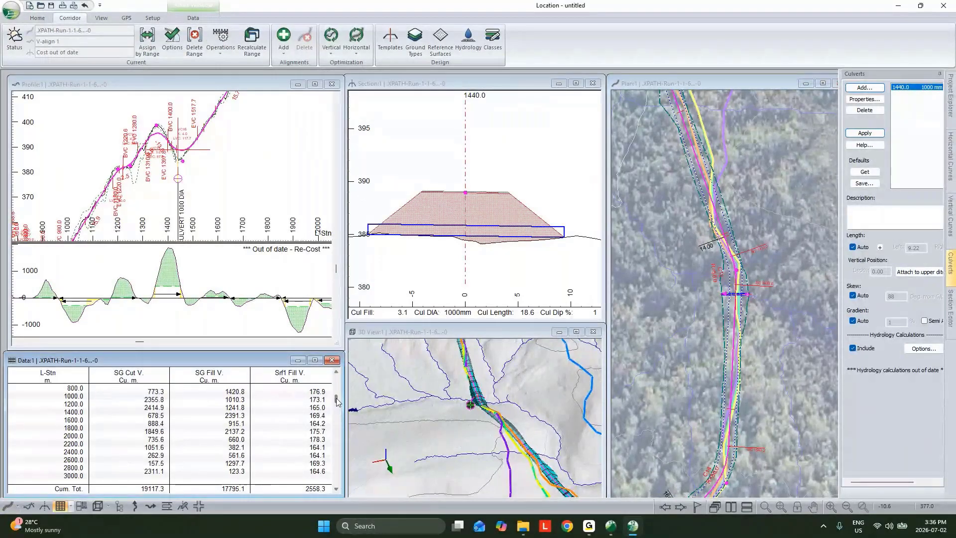
pyautogui.scroll(-5, 133, 414)
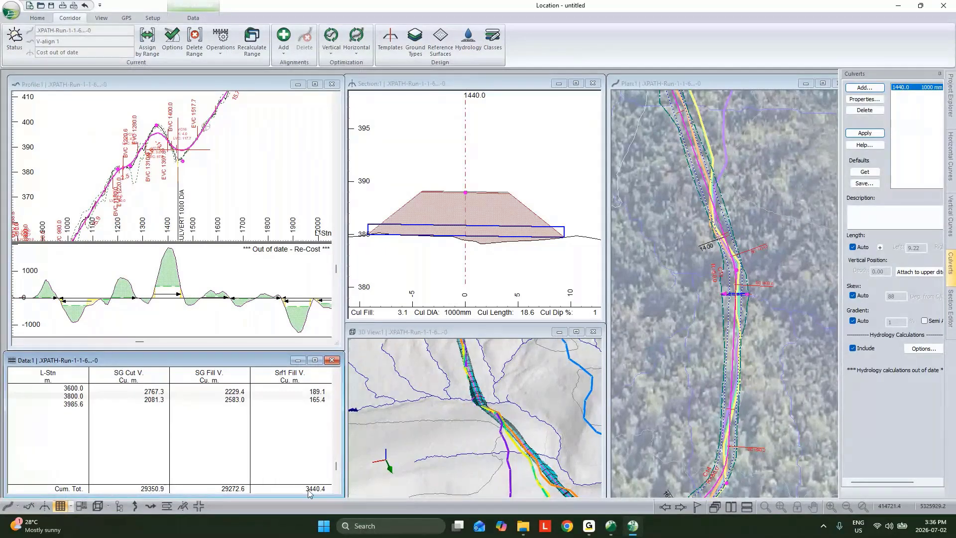
pyautogui.scroll(3, 472, 194)
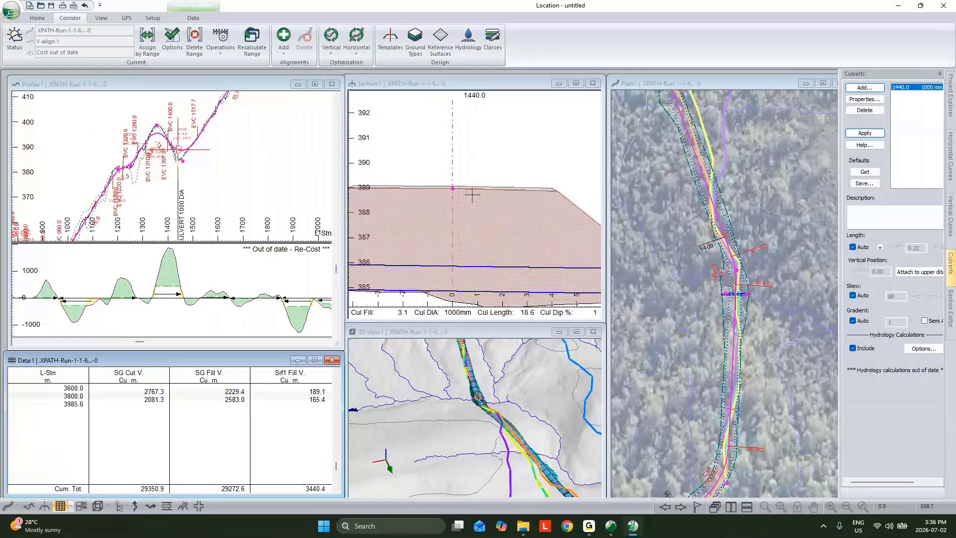
pyautogui.moveTo(472, 194)
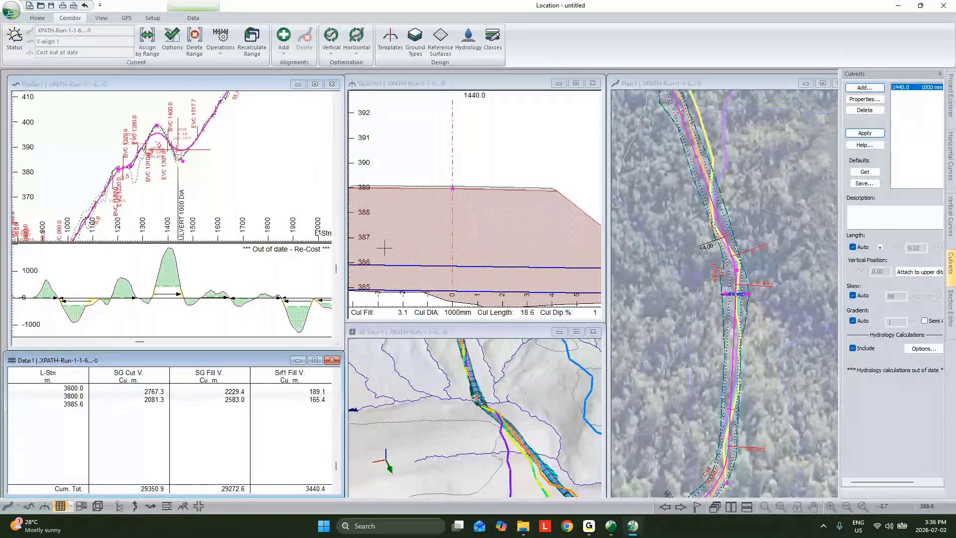
# Open the multi-plot layout and set the page size to Size D.
pyautogui.click(82, 506)
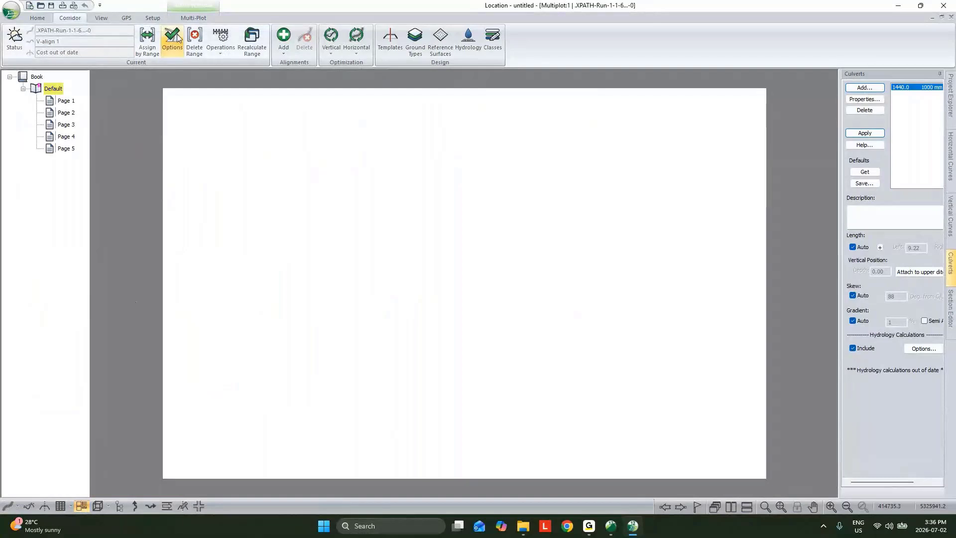
pyautogui.click(193, 18)
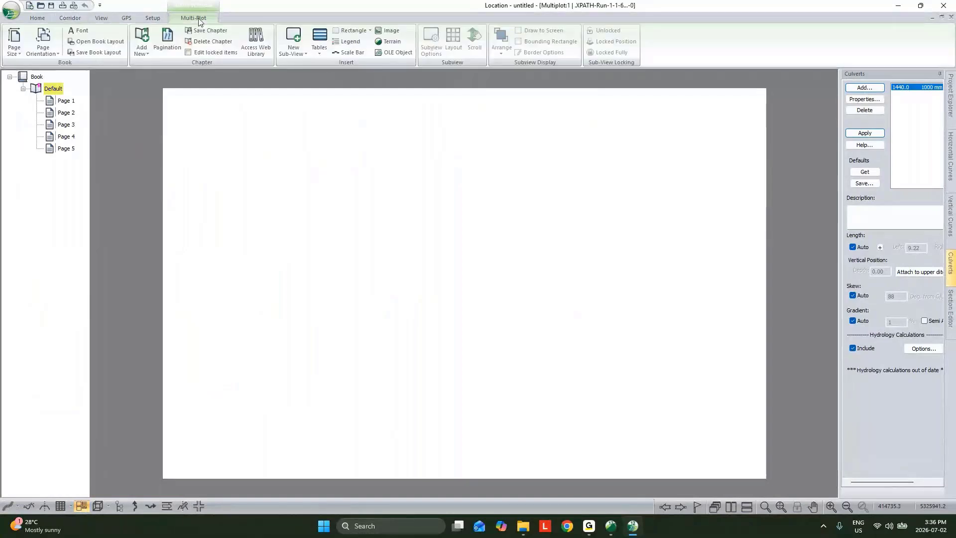
pyautogui.click(295, 45)
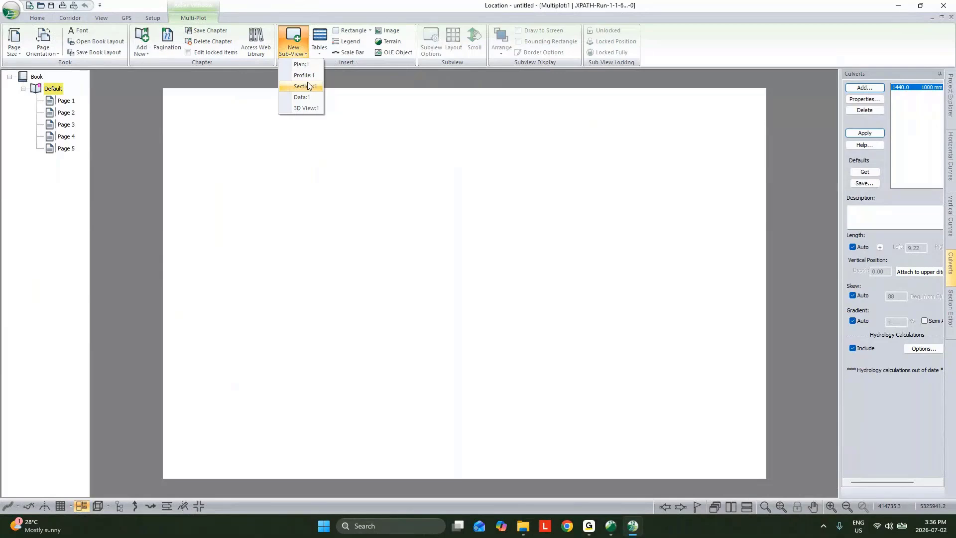
pyautogui.click(140, 88)
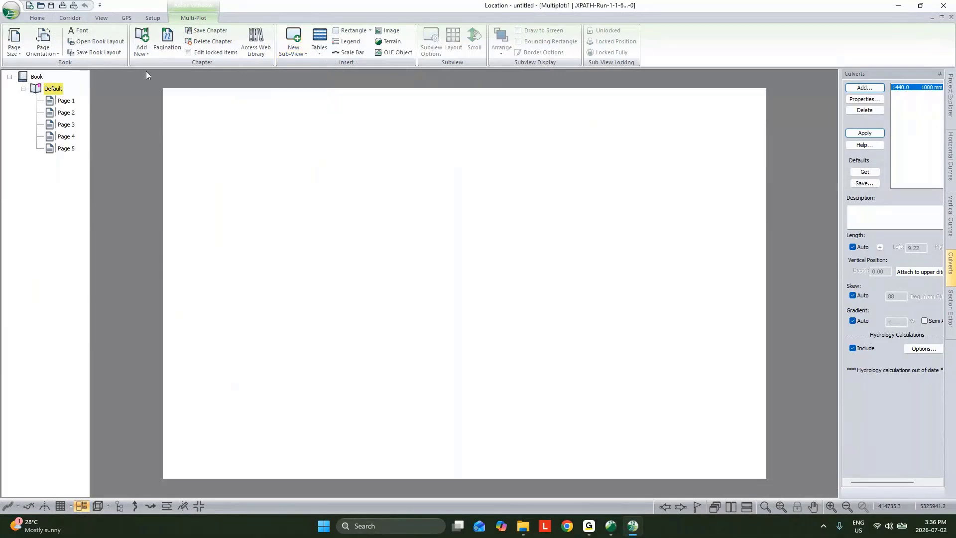
pyautogui.click(11, 56)
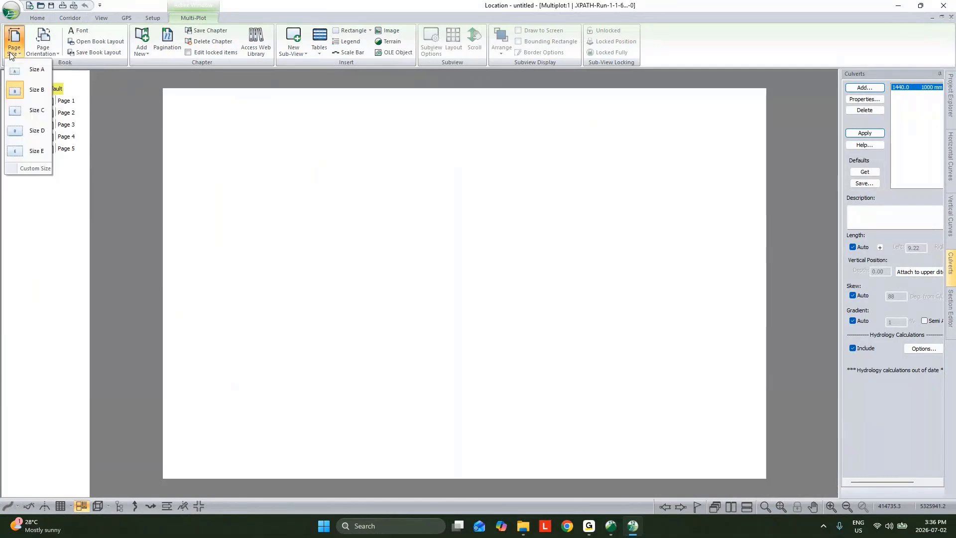
pyautogui.click(27, 128)
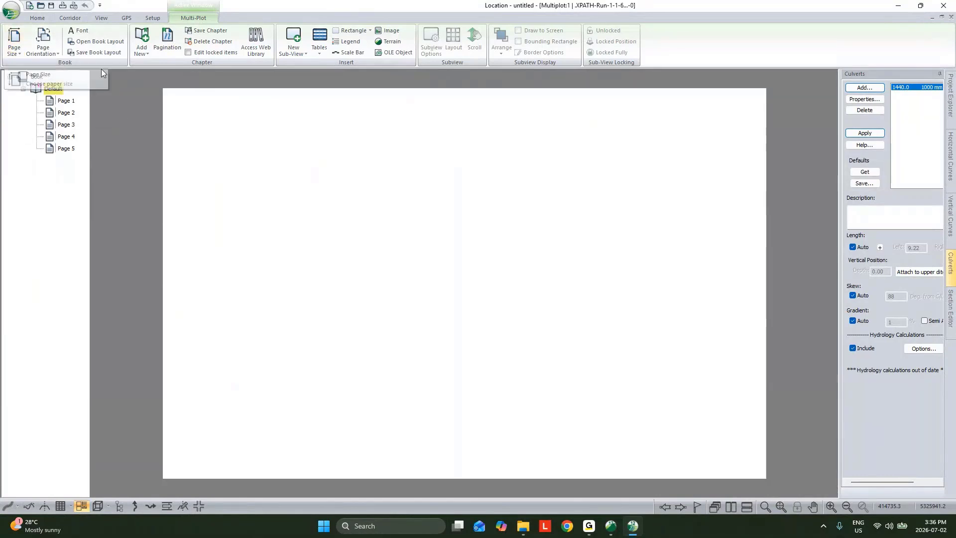
# Add the D_Size_Plan_Profile-1 chapter from the web library to the plot book.
pyautogui.click(260, 51)
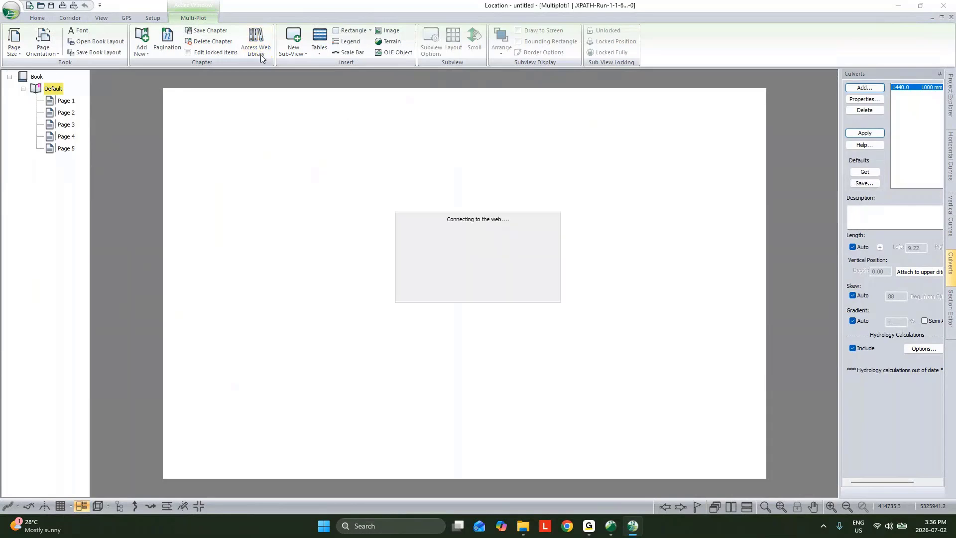
pyautogui.moveTo(433, 224); pyautogui.dragTo(432, 230)
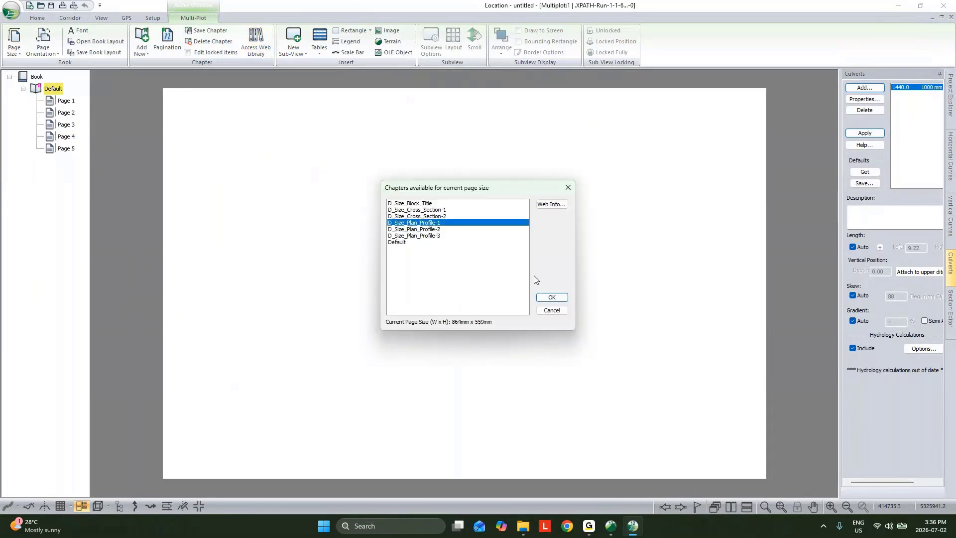
pyautogui.click(551, 298)
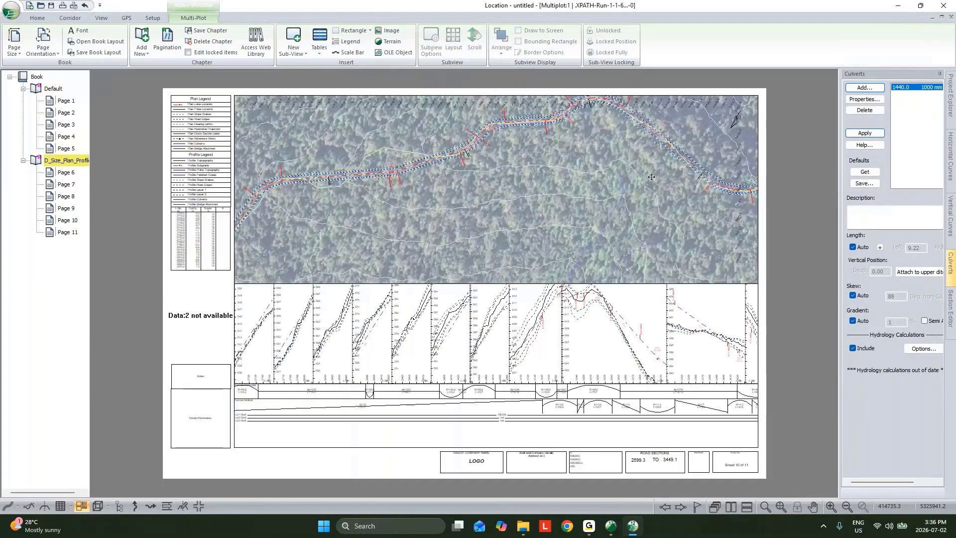
# Set the vertical scale of the profile sub-view on the plan and profile sheet to 250.
pyautogui.doubleClick(632, 324)
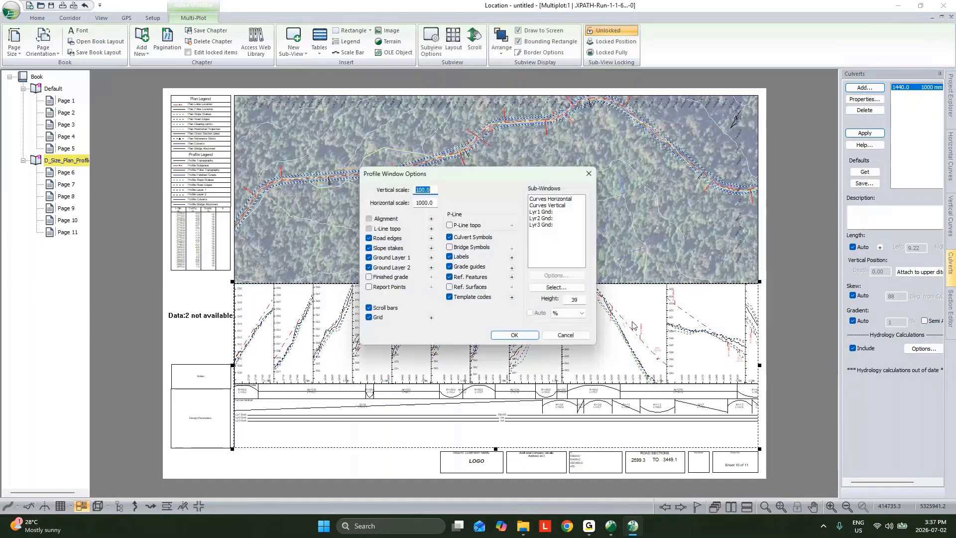
pyautogui.click(416, 190)
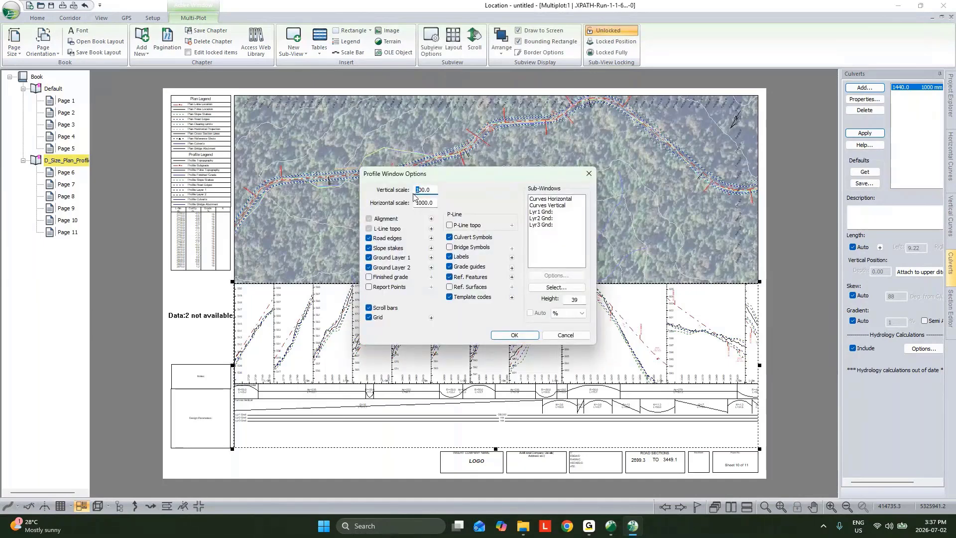
pyautogui.write('25')
pyautogui.press('Delete')
pyautogui.click(514, 335)
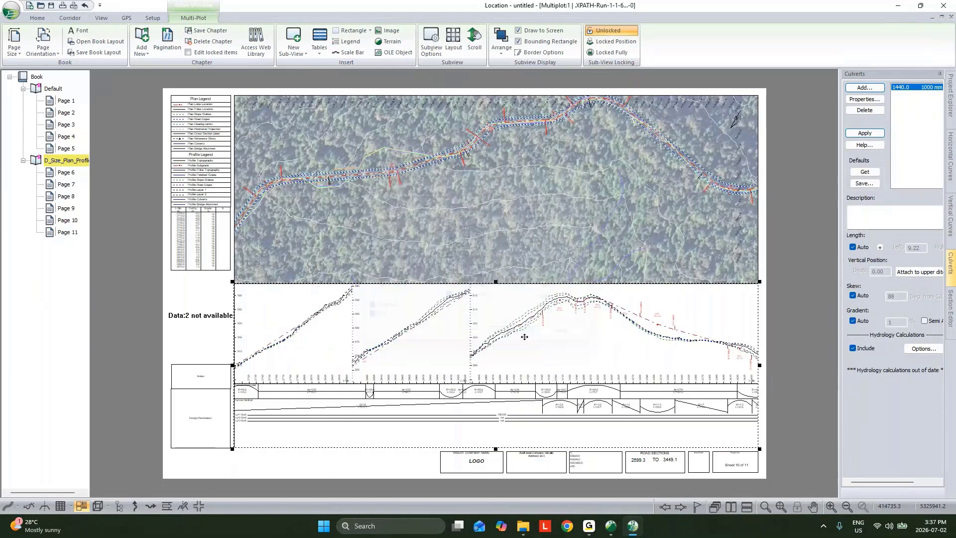
# Delete the Default chapter from the plot book and add the D_Size_Cross_Section-2 chapter from the web library.
pyautogui.rightClick(54, 89)
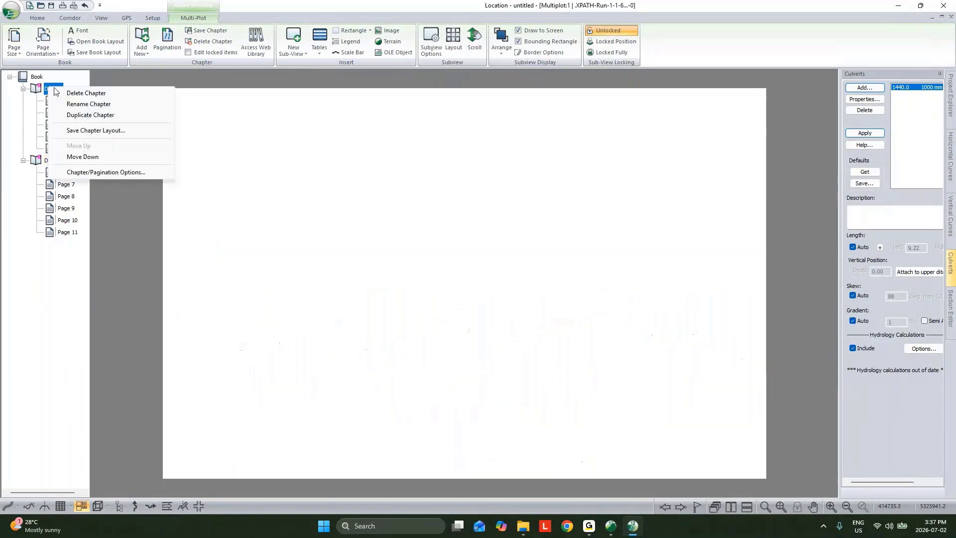
pyautogui.click(70, 94)
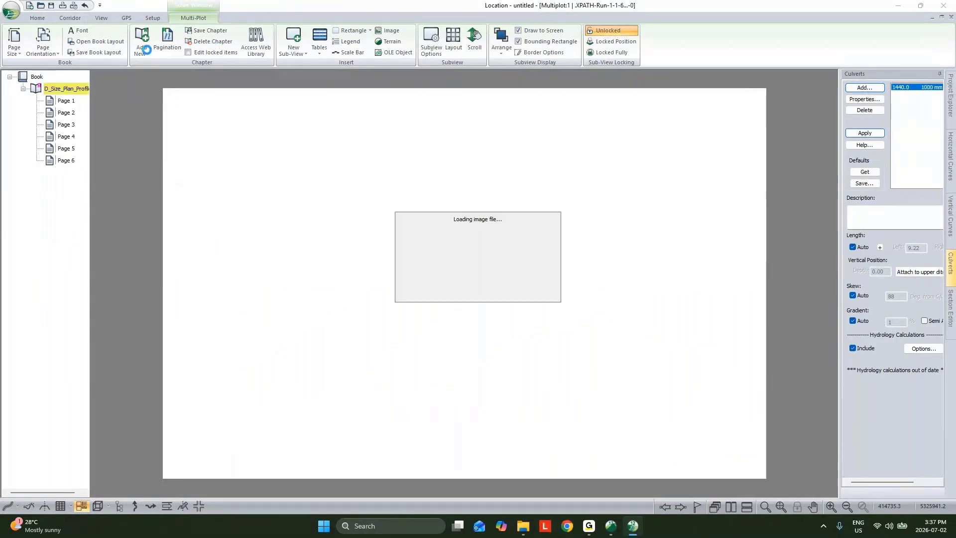
pyautogui.click(257, 45)
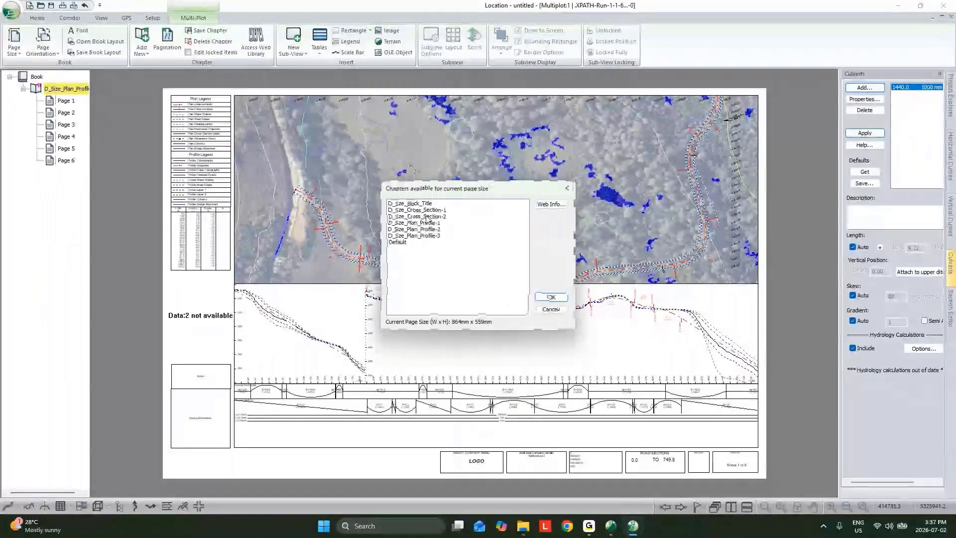
pyautogui.click(434, 216)
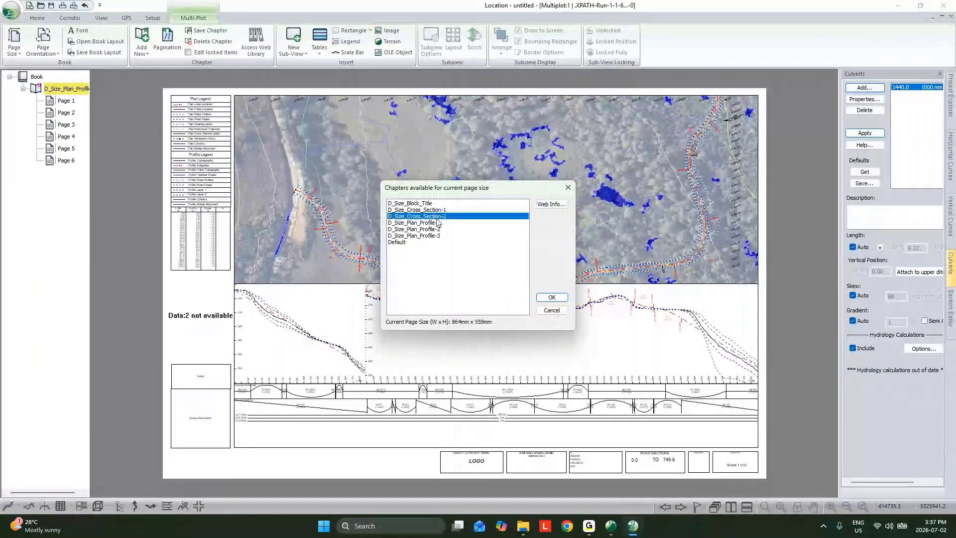
pyautogui.press('Return')
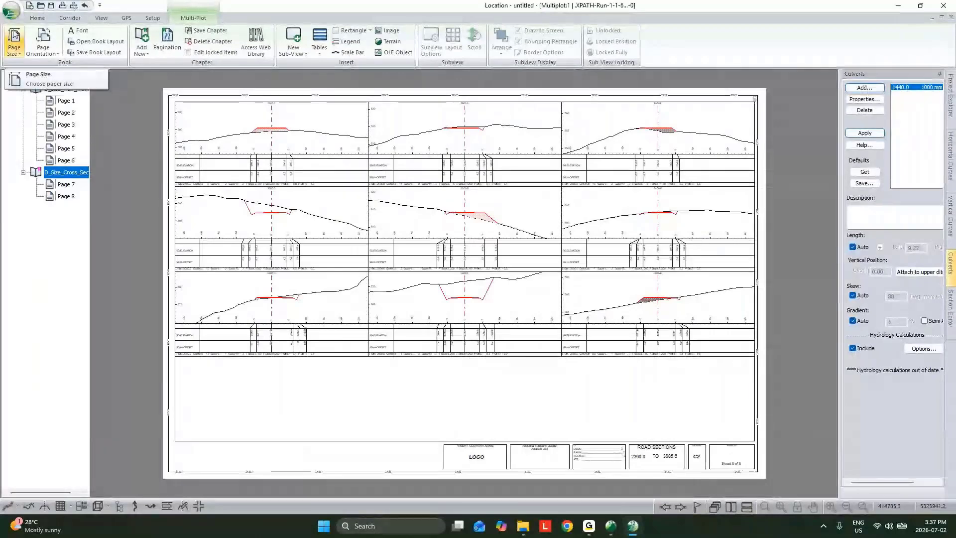
pyautogui.click(85, 52)
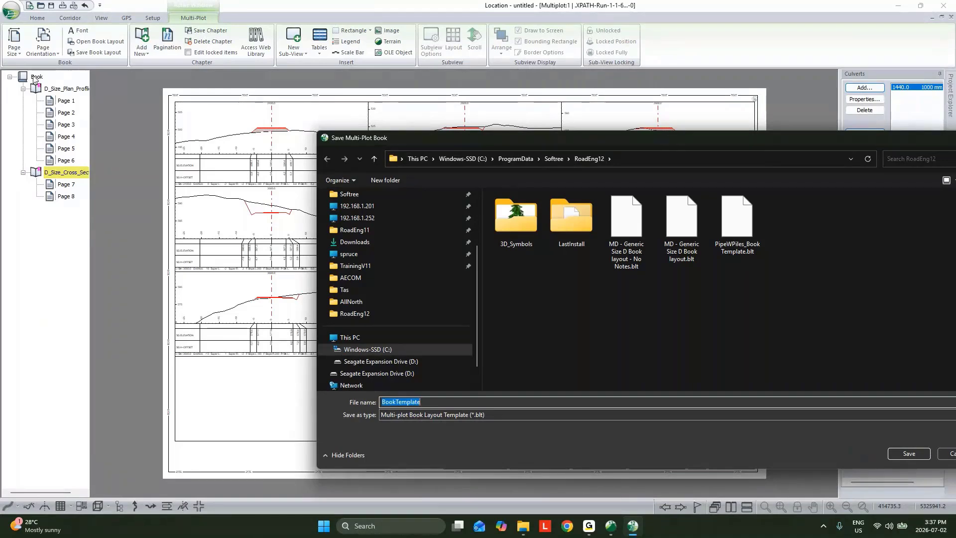
pyautogui.moveTo(834, 144); pyautogui.dragTo(681, 131)
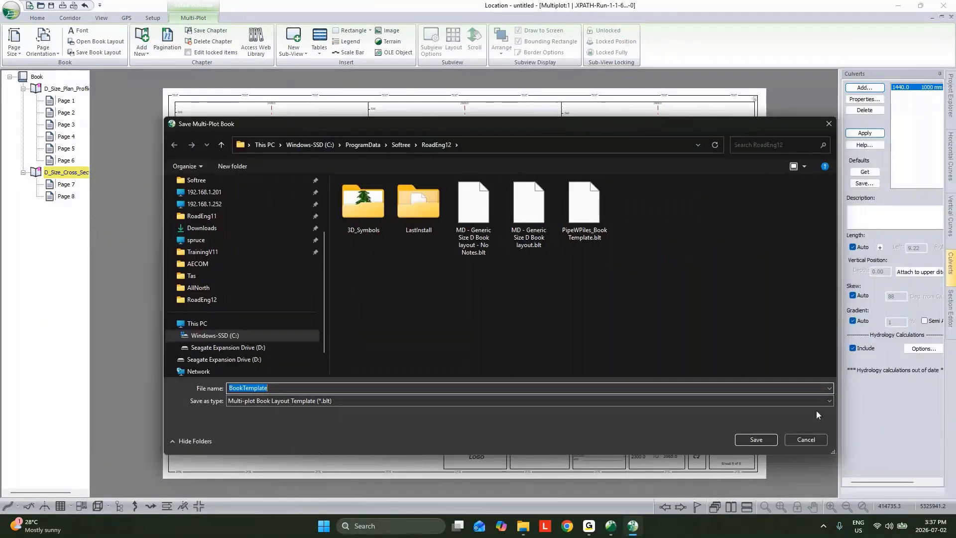
pyautogui.click(815, 441)
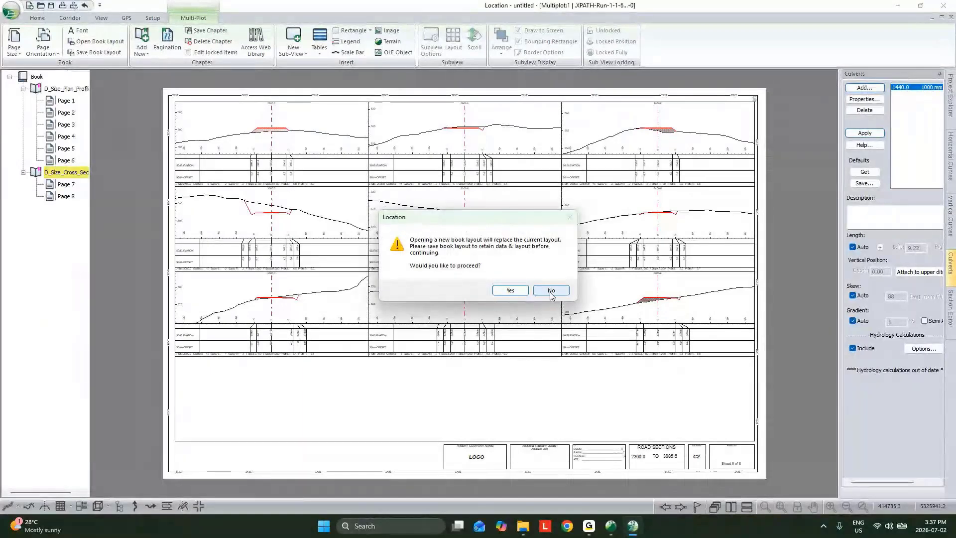
pyautogui.click(550, 292)
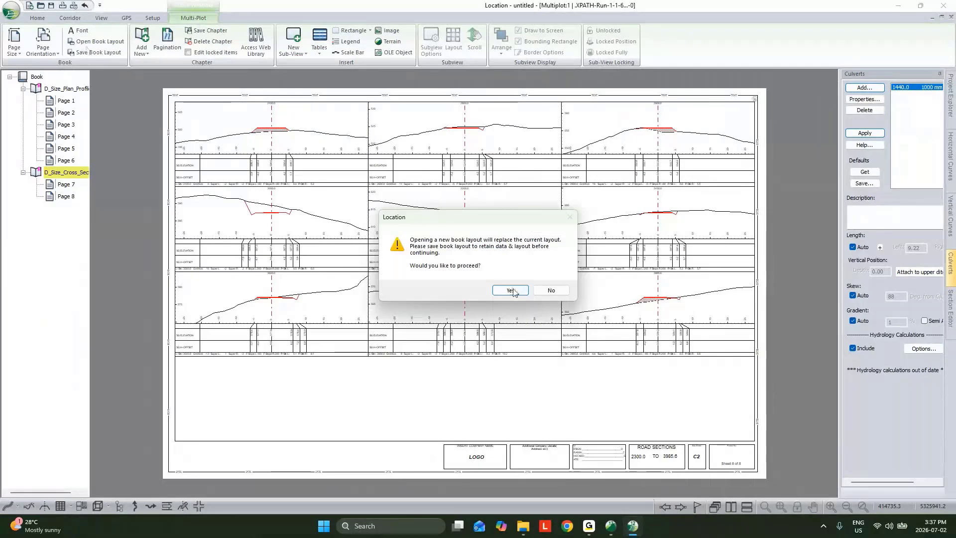
# Load the book layout MD - Generic Size D Book layout.blt, skipping missing image files and importing its plan display settings as new options.
pyautogui.click(515, 289)
pyautogui.click(537, 211)
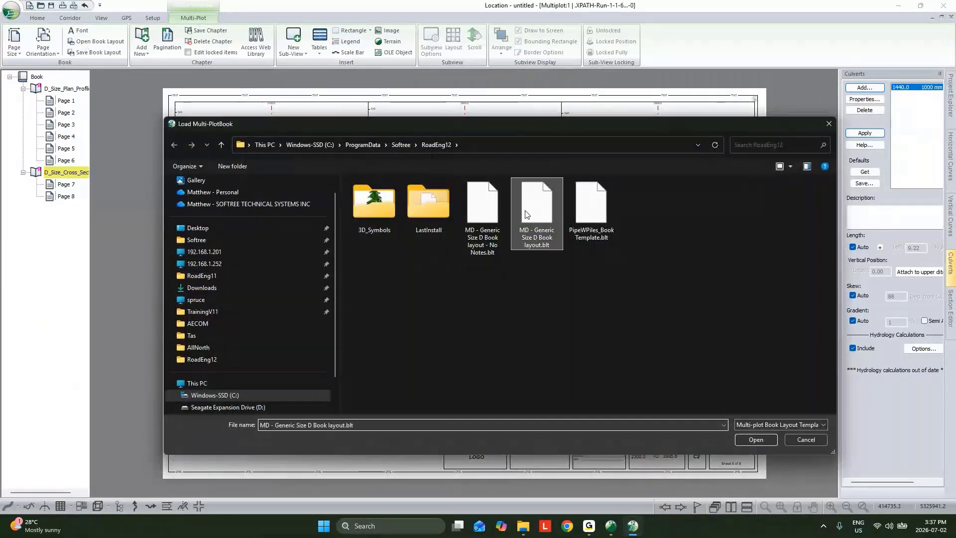
pyautogui.click(762, 440)
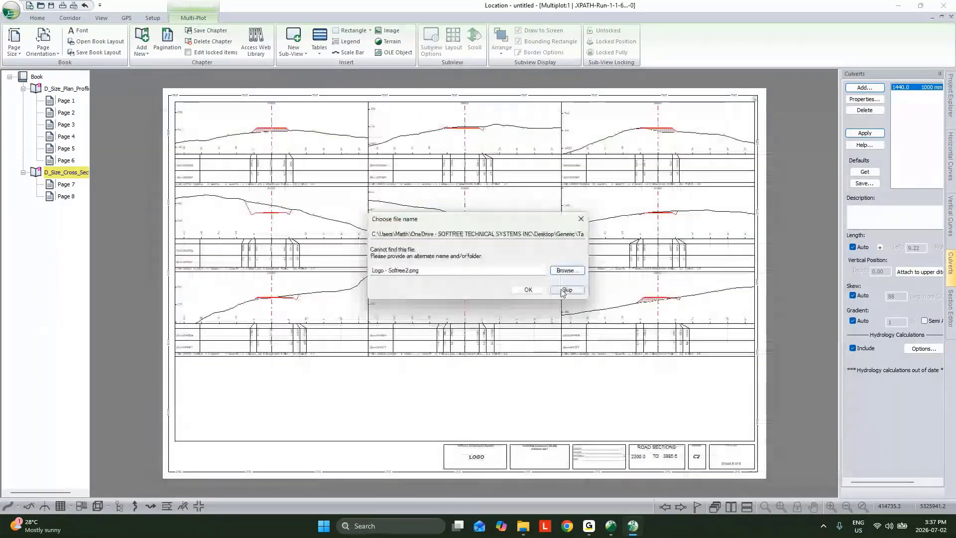
pyautogui.click(563, 290)
pyautogui.click(562, 290)
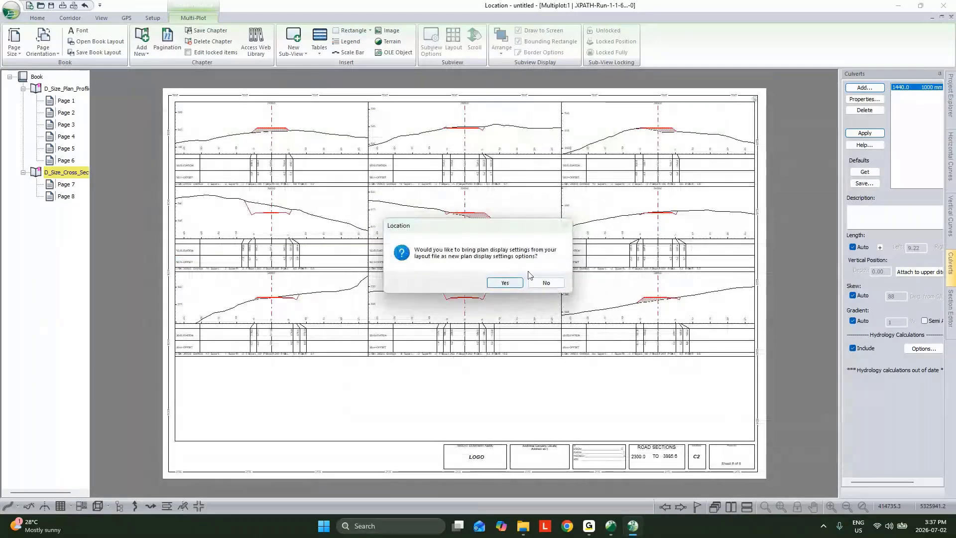
pyautogui.click(505, 283)
pyautogui.click(562, 290)
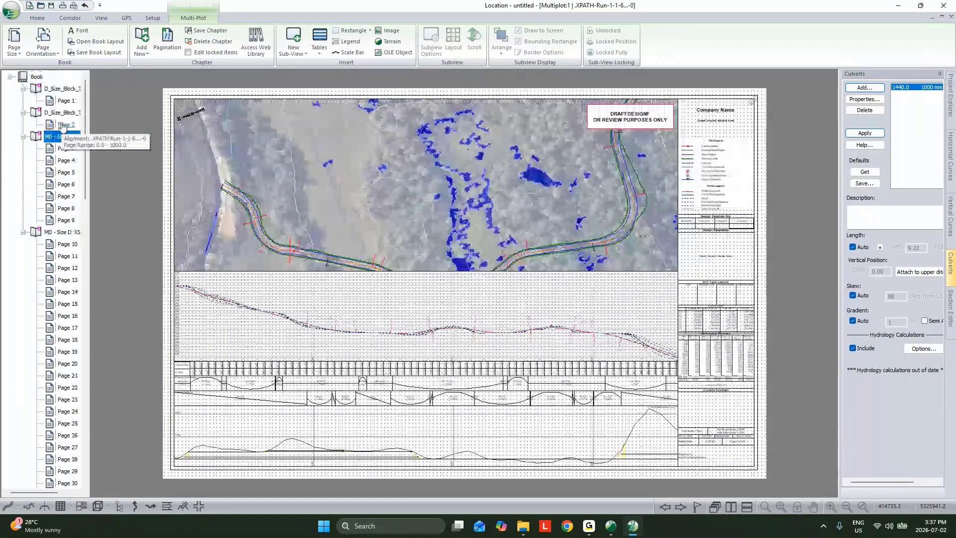
# On page 3, switch the plan sub-view to manual scrolling, shift it until the road's lower bend fits the frame, and minimize the multi-plot.
pyautogui.click(63, 102)
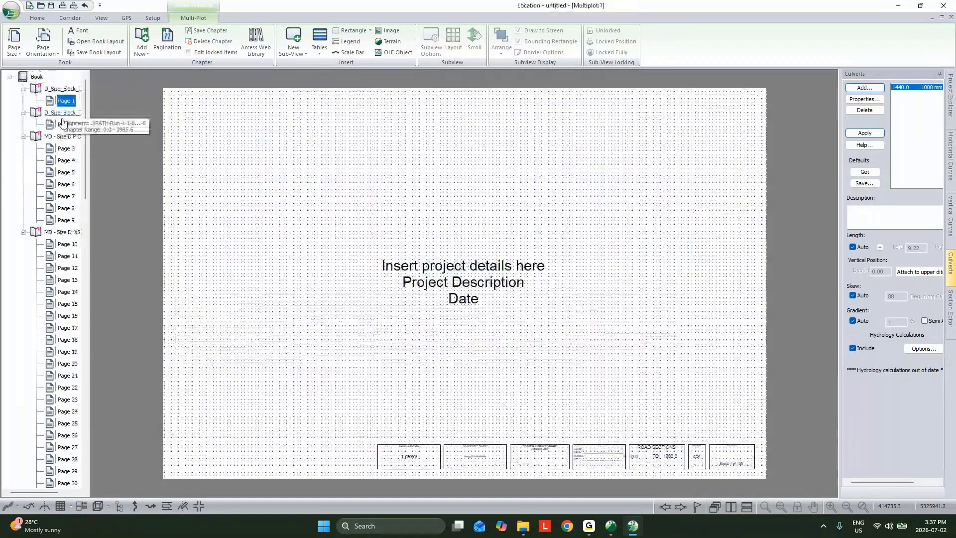
pyautogui.click(59, 149)
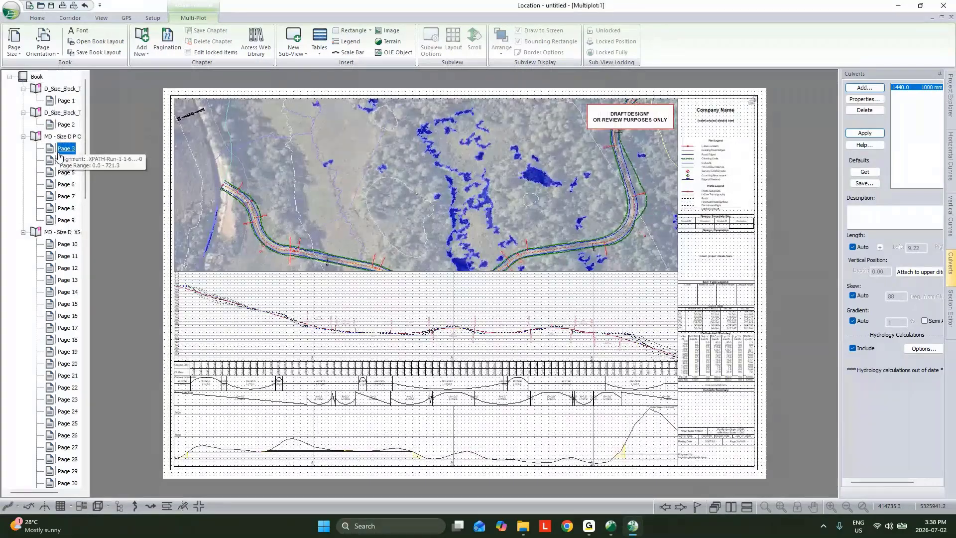
pyautogui.click(390, 215)
pyautogui.press('Down')
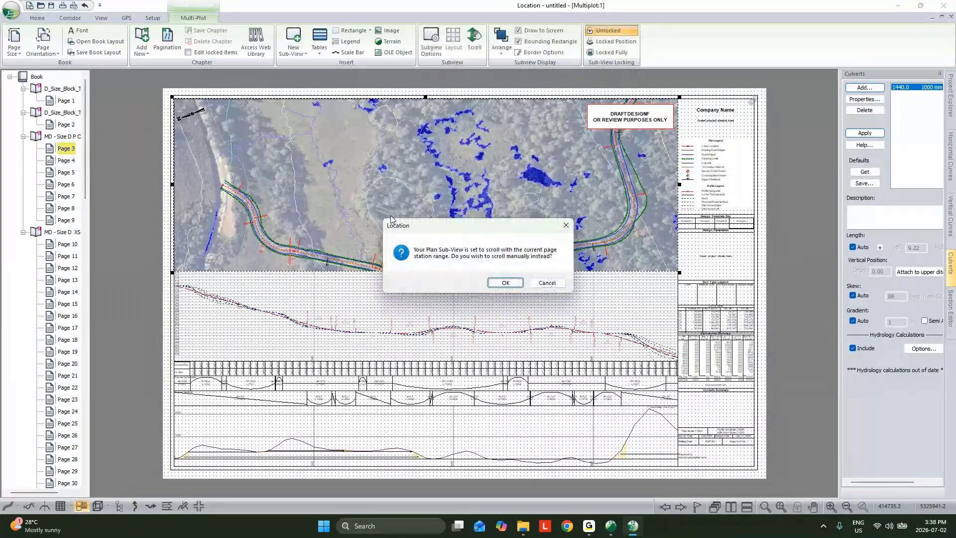
pyautogui.press('Return')
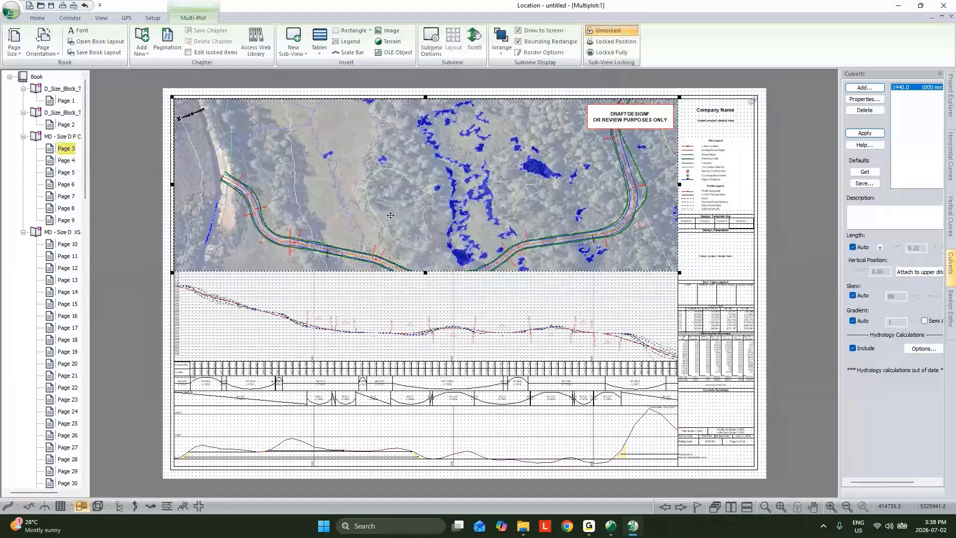
pyautogui.press('Down')
pyautogui.press('Down')
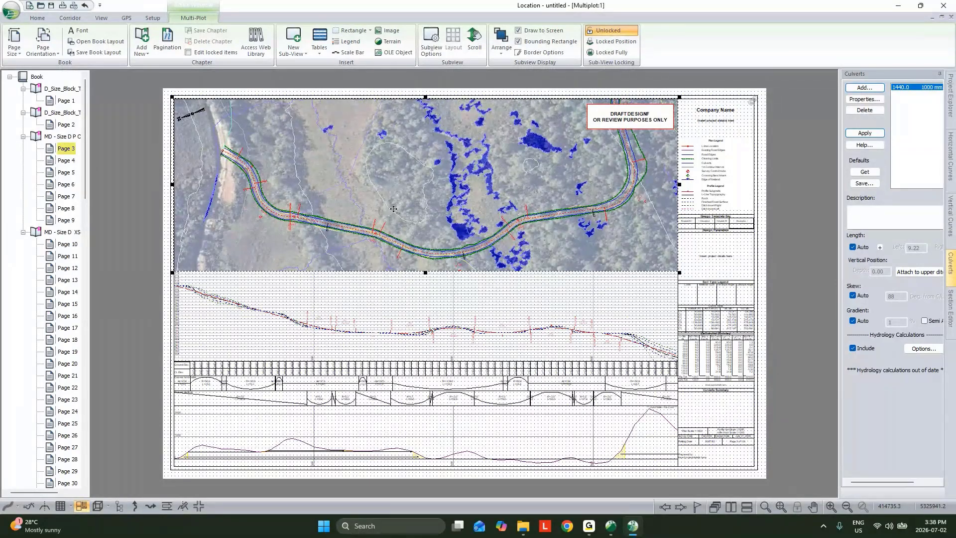
pyautogui.click(787, 120)
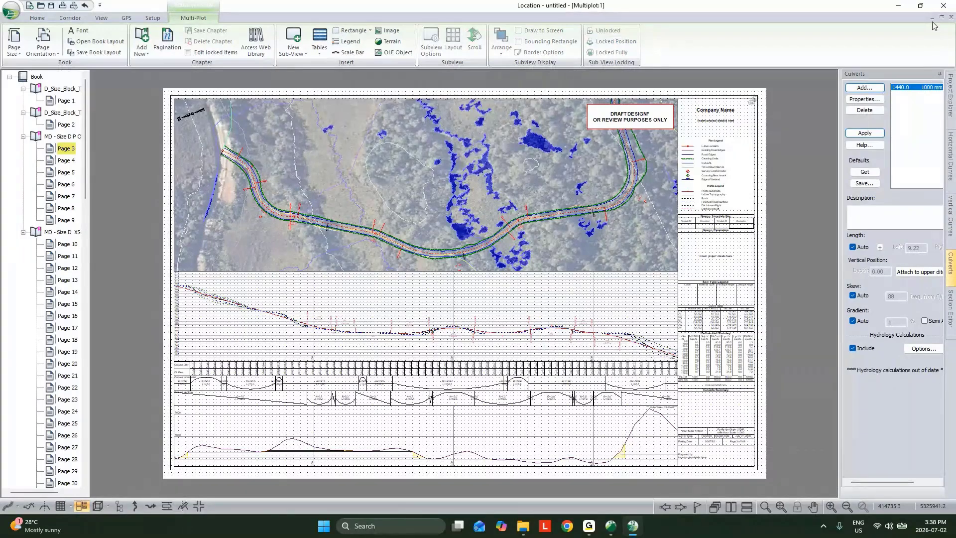
pyautogui.click(932, 17)
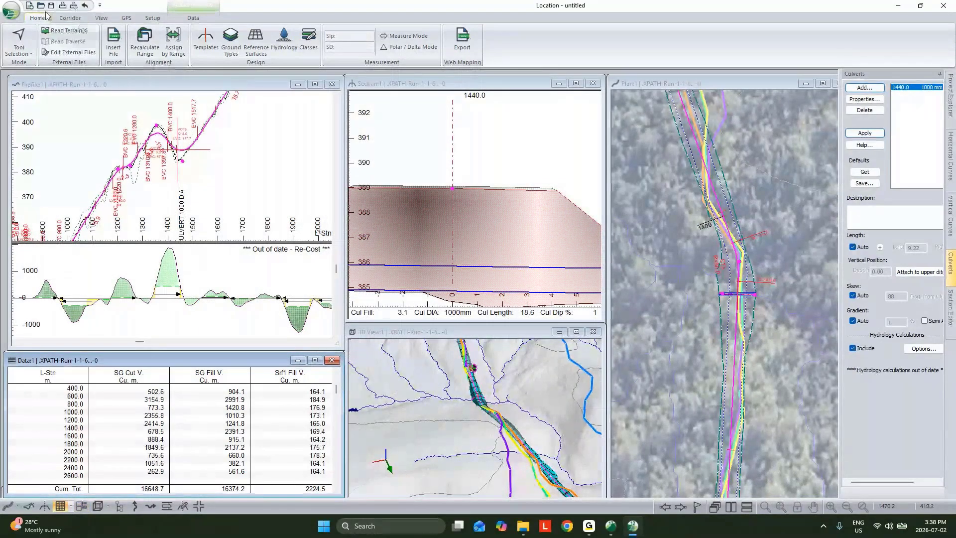
pyautogui.click(11, 10)
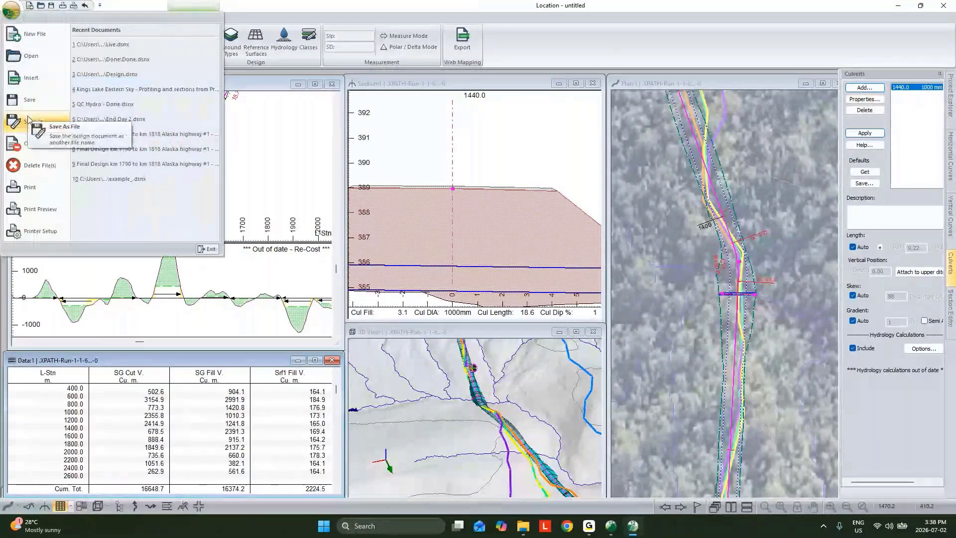
pyautogui.click(29, 121)
pyautogui.click(299, 401)
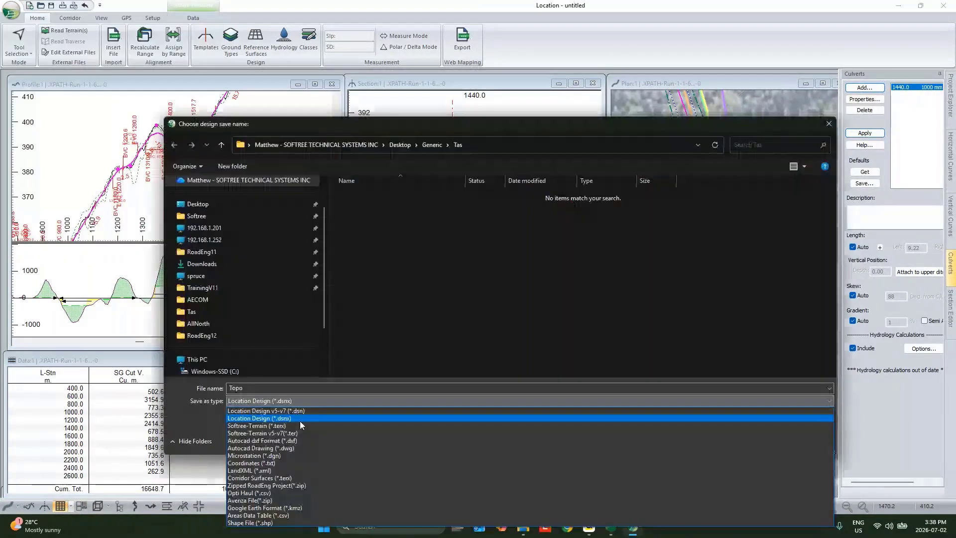
pyautogui.click(265, 472)
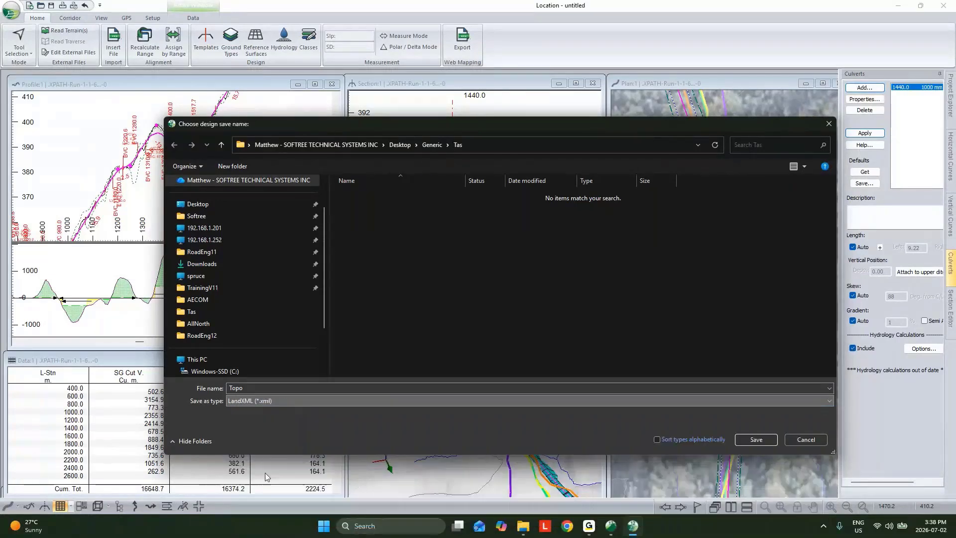
pyautogui.click(808, 443)
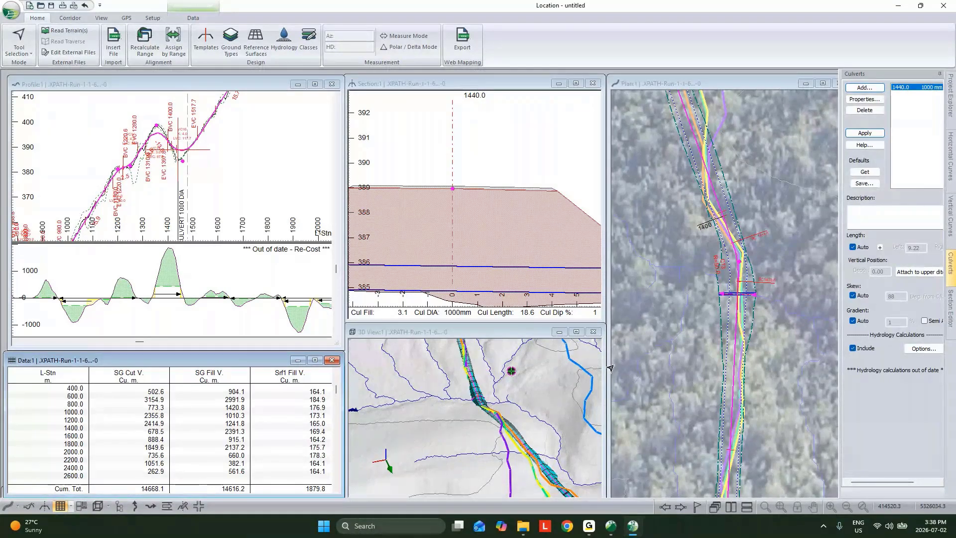
# Move the horizontal alignment's intersection point near station 1420 eastward in the plan with the Add/Edit IP tool.
pyautogui.click(736, 260)
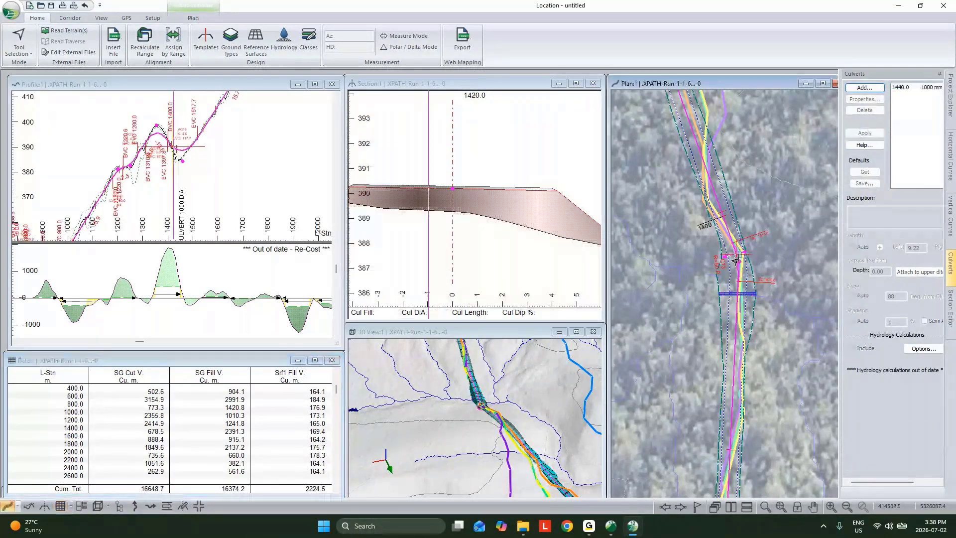
pyautogui.rightClick(746, 241)
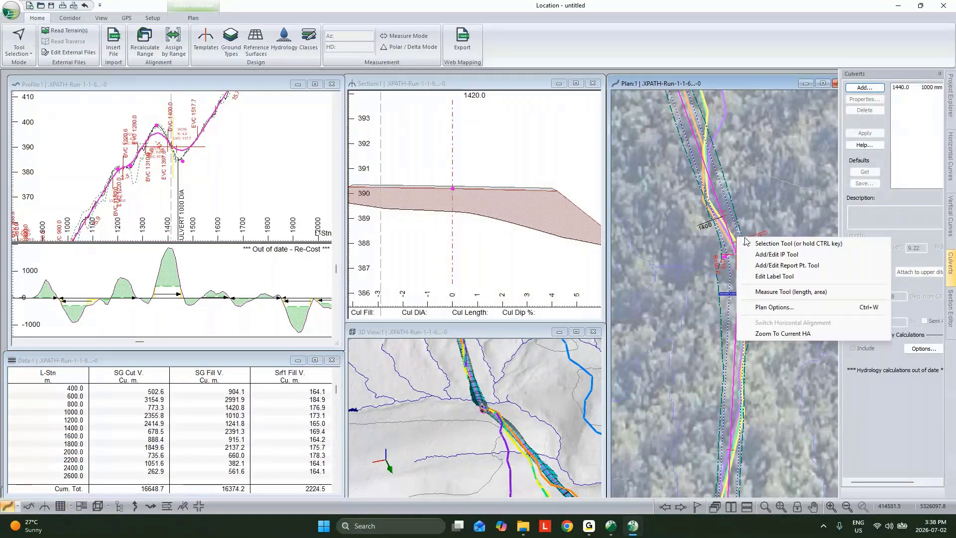
pyautogui.click(776, 255)
pyautogui.moveTo(725, 256); pyautogui.dragTo(762, 269)
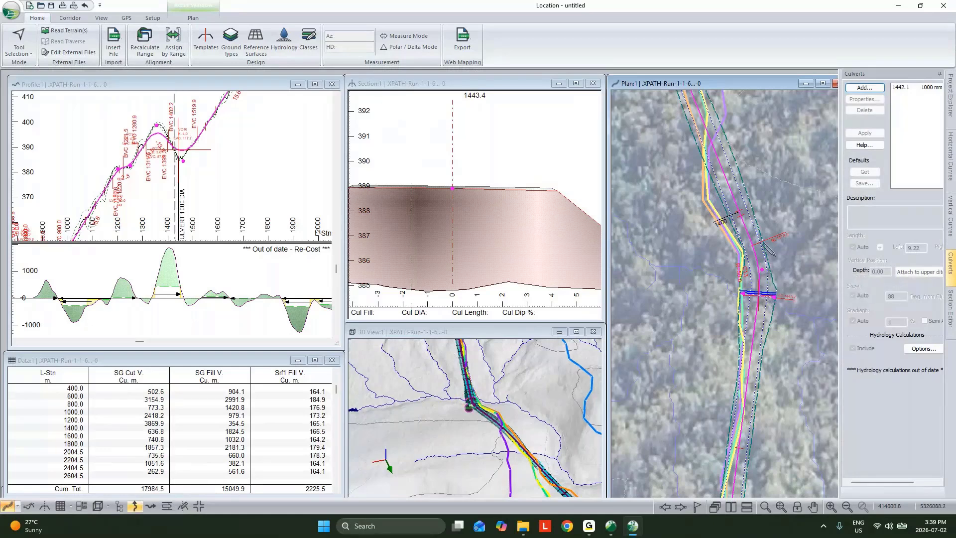
pyautogui.press('Escape')
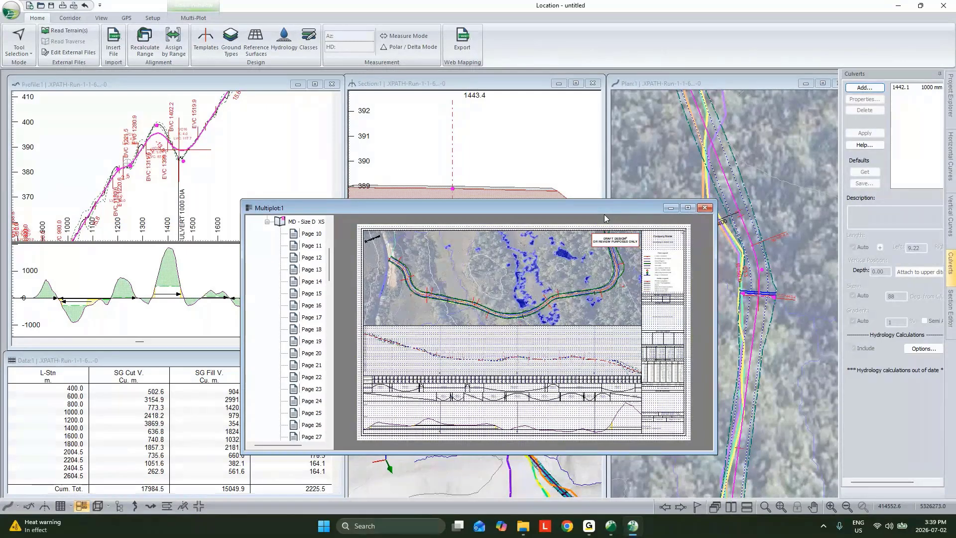
# Switch to the Terrain module with Topo.terx and open the construction zone parameters in Path Explorer AI.
pyautogui.click(612, 526)
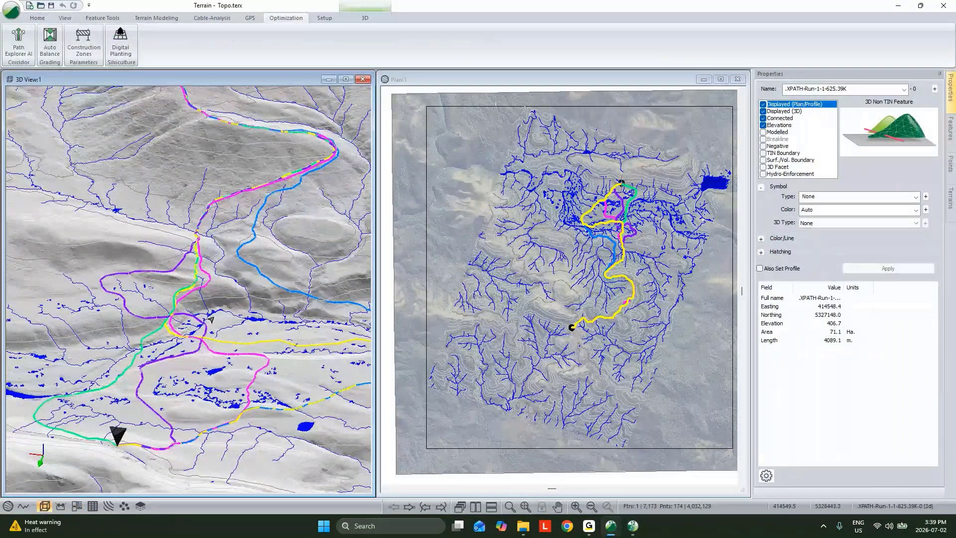
pyautogui.scroll(-2, 301, 282)
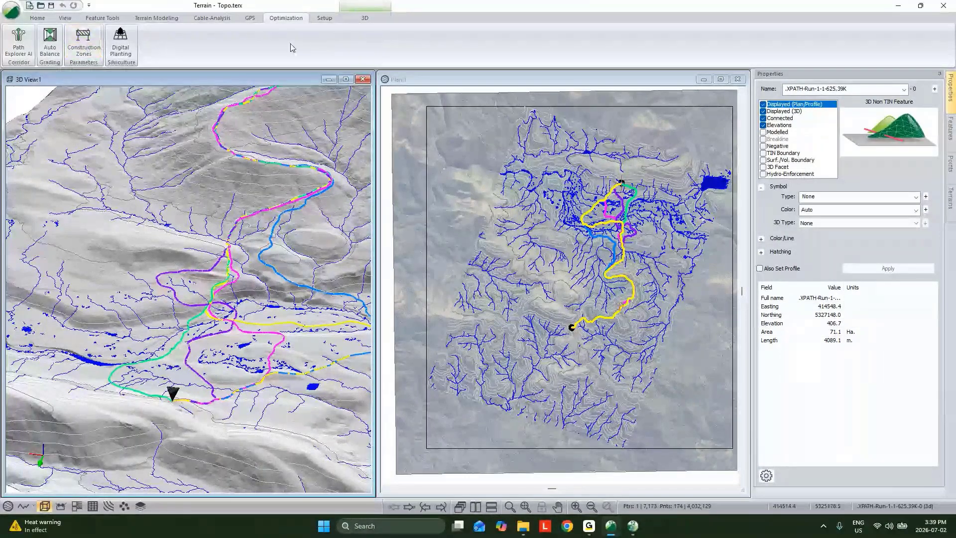
pyautogui.click(19, 45)
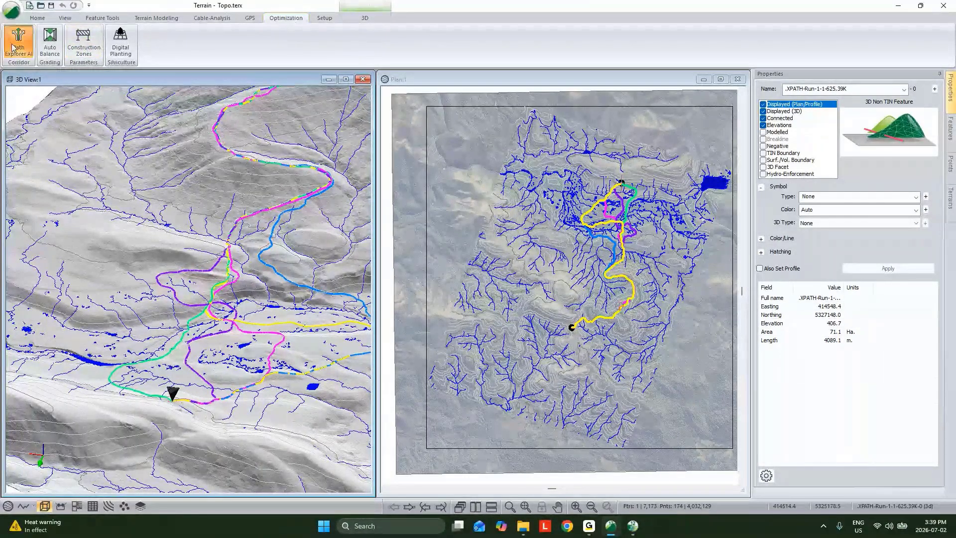
pyautogui.click(416, 369)
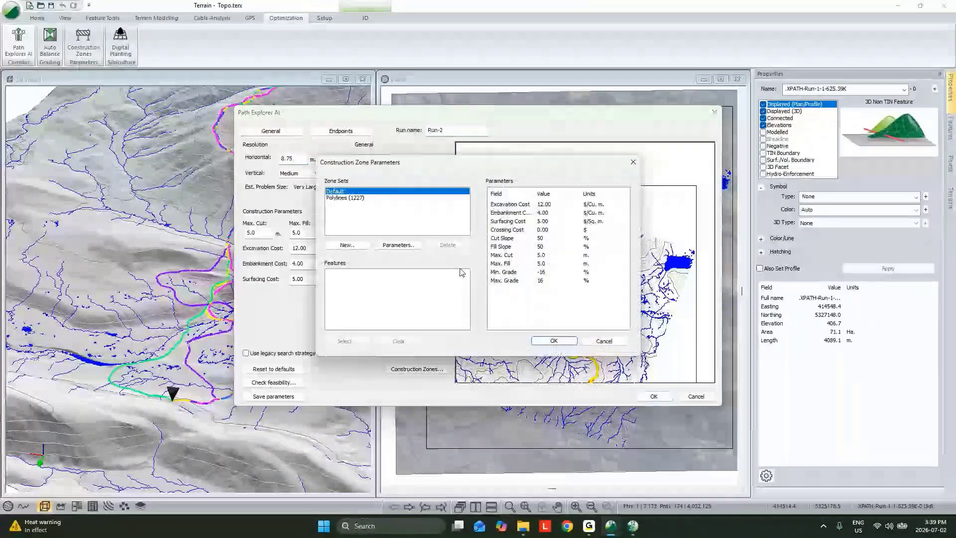
# Review the stream features and crossing cost of the Polylines construction zone set, and close Path Explorer AI without changes.
pyautogui.click(366, 199)
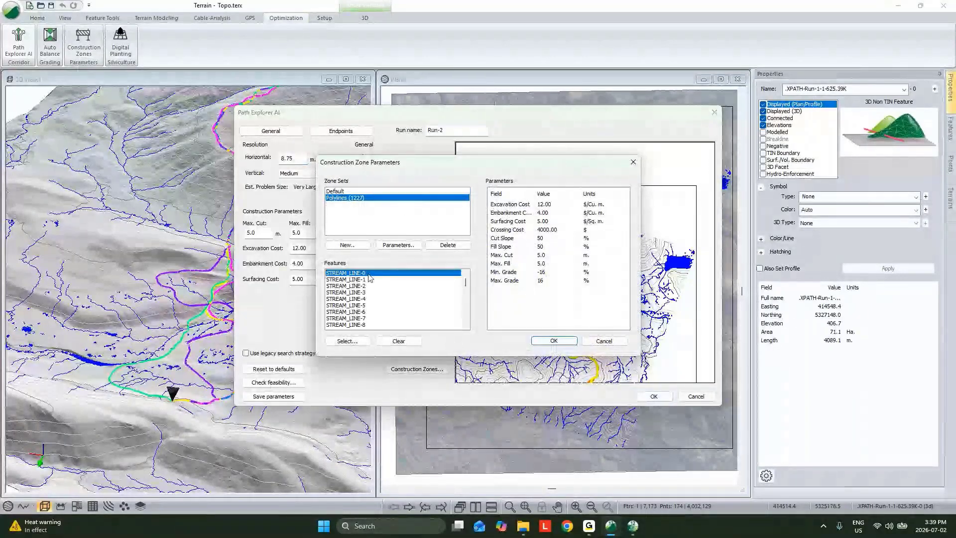
pyautogui.click(368, 305)
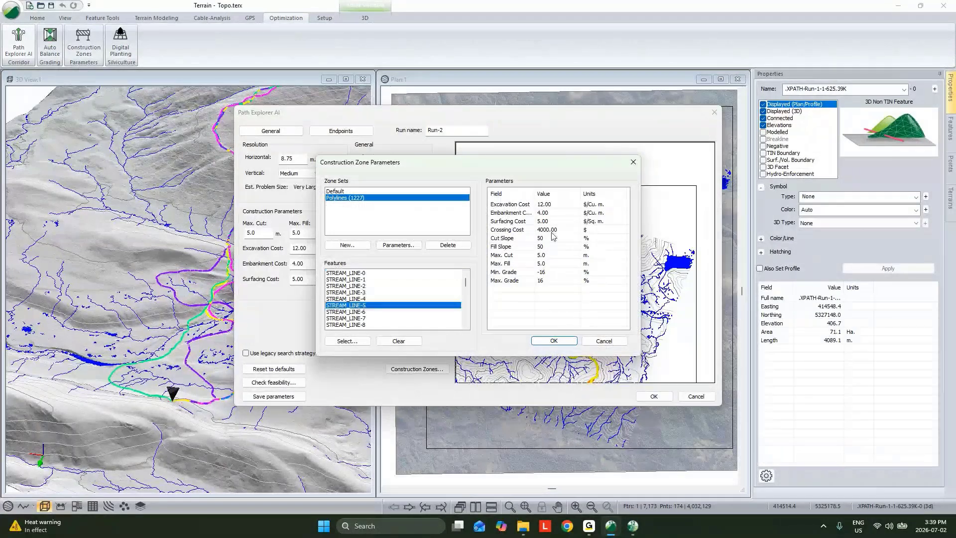
pyautogui.click(609, 343)
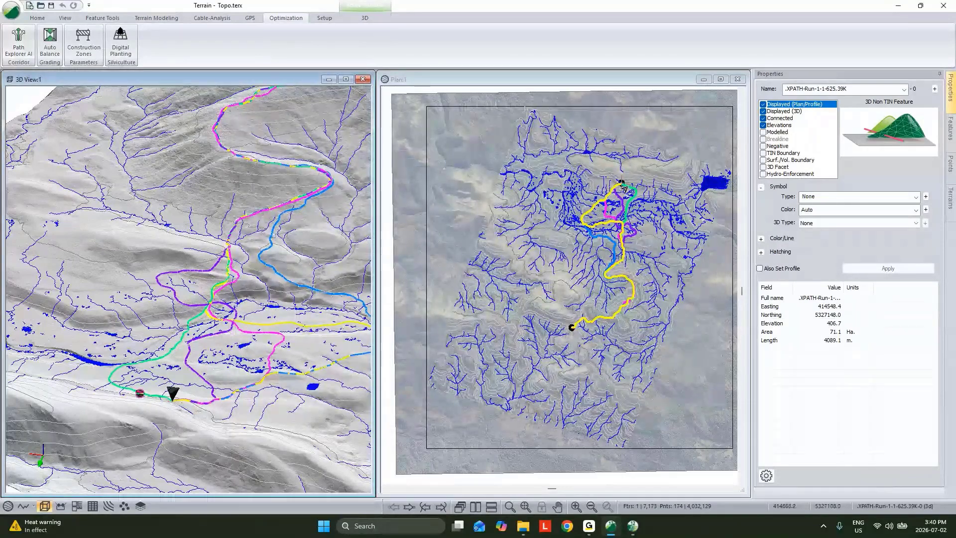
# Examine the stream network in the plan where the generated paths converge, checking the stream line beside the green path.
pyautogui.scroll(5, 628, 201)
pyautogui.click(624, 291)
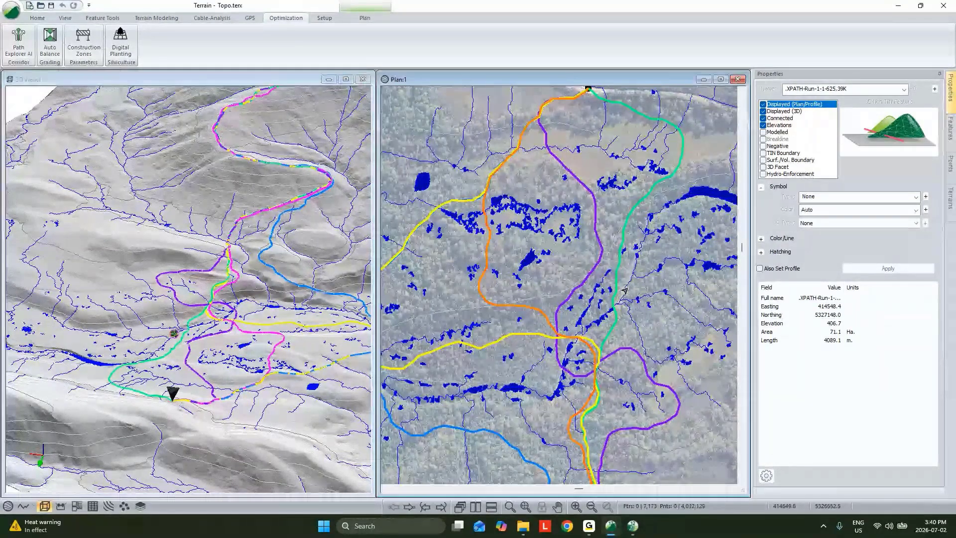
pyautogui.click(625, 291)
pyautogui.moveTo(625, 290)
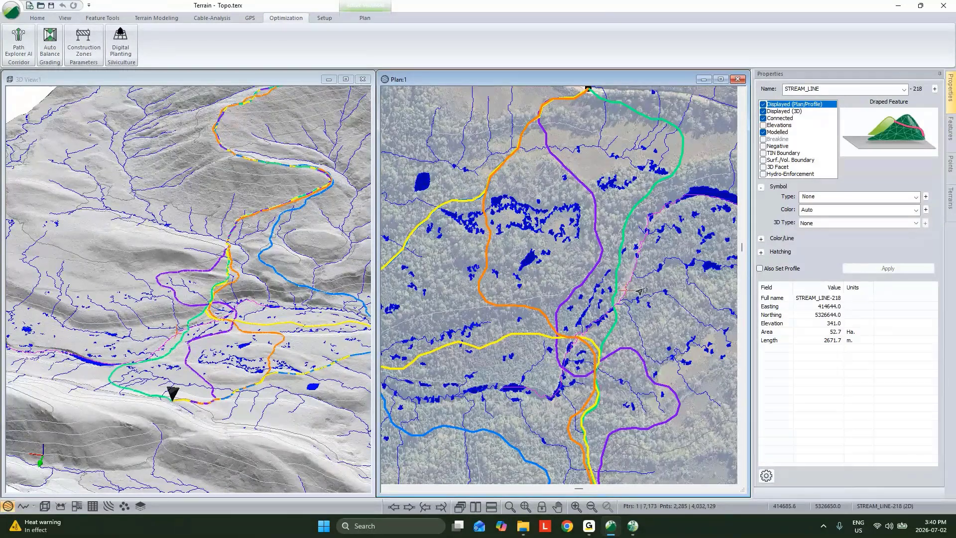
pyautogui.click(591, 322)
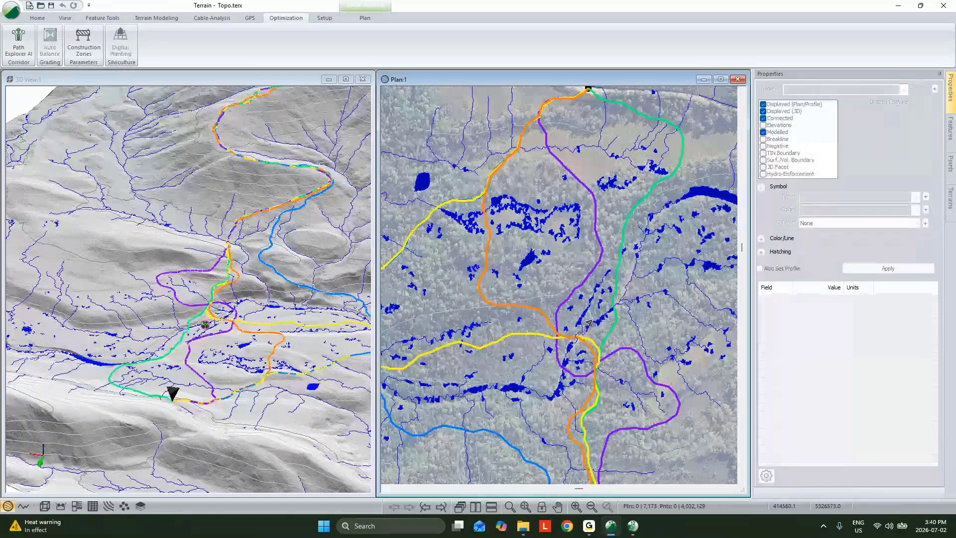
pyautogui.scroll(-1, 589, 323)
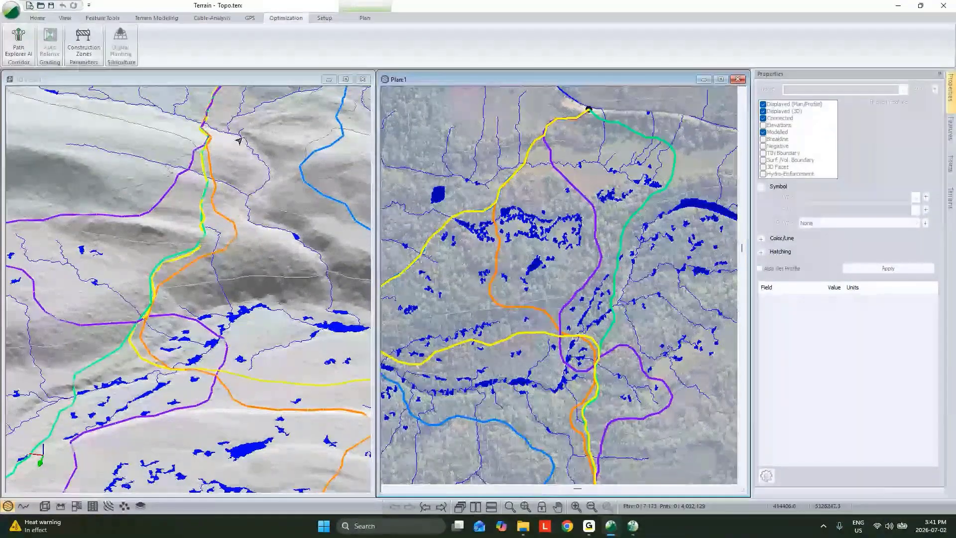
pyautogui.scroll(2, 632, 388)
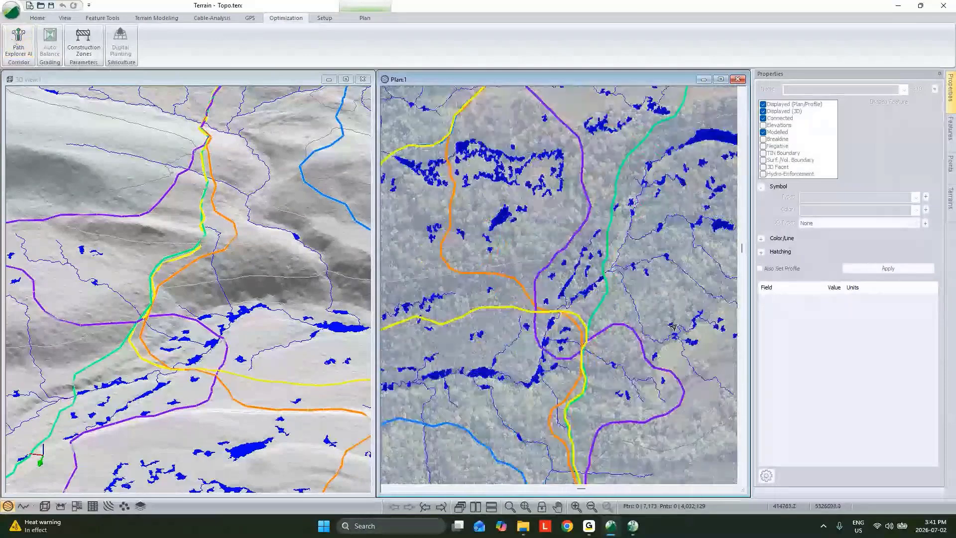
pyautogui.scroll(-2, 658, 321)
pyautogui.scroll(3, 658, 321)
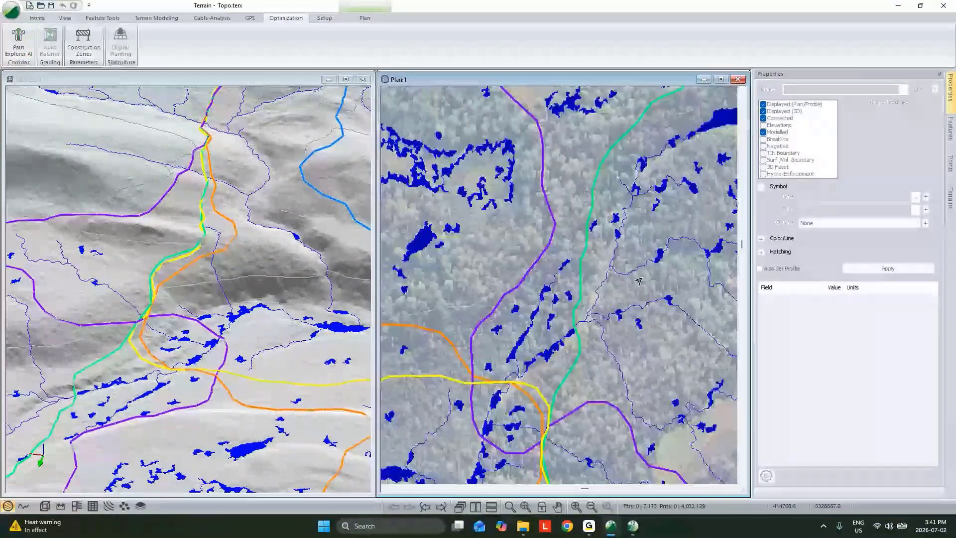
# Start a mouse-drawn 3D feature named _Bridge near the green path's stream crossing, keeping the default elevation.
pyautogui.moveTo(116, 373); pyautogui.dragTo(237, 330, button='middle')
pyautogui.doubleClick(237, 330)
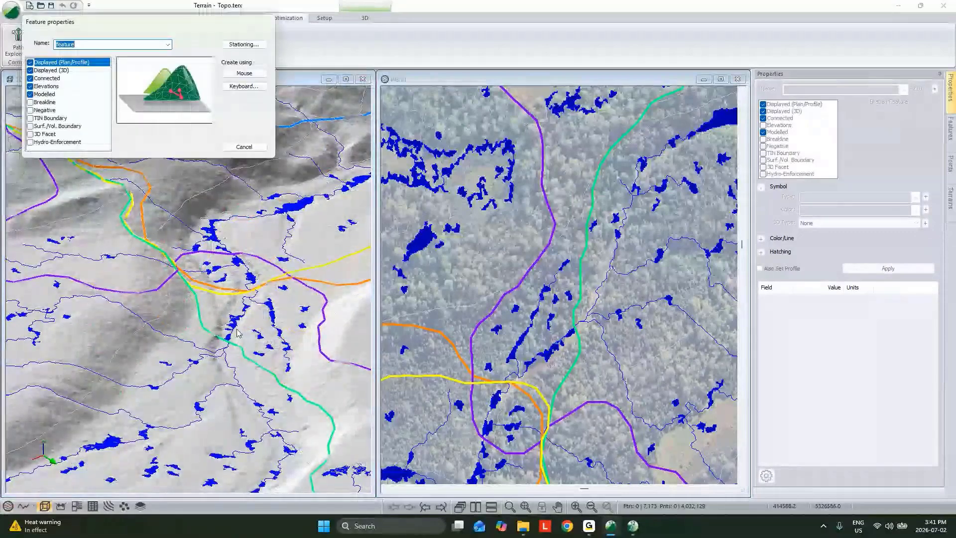
pyautogui.write('_Bridge')
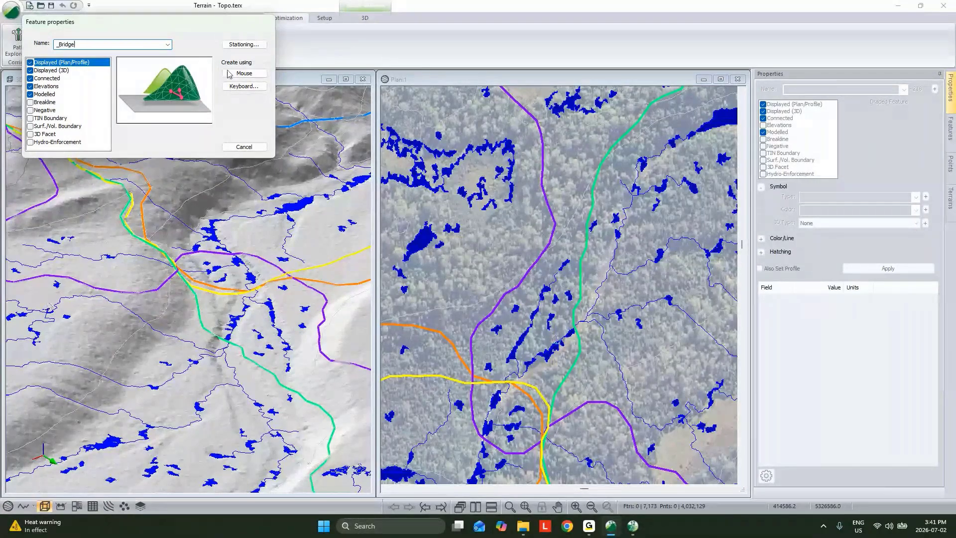
pyautogui.click(244, 73)
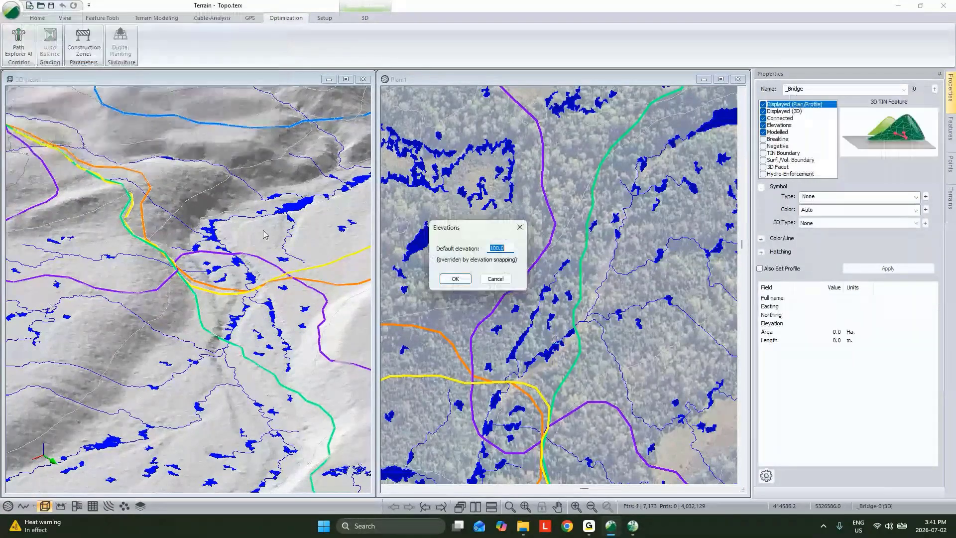
pyautogui.click(454, 279)
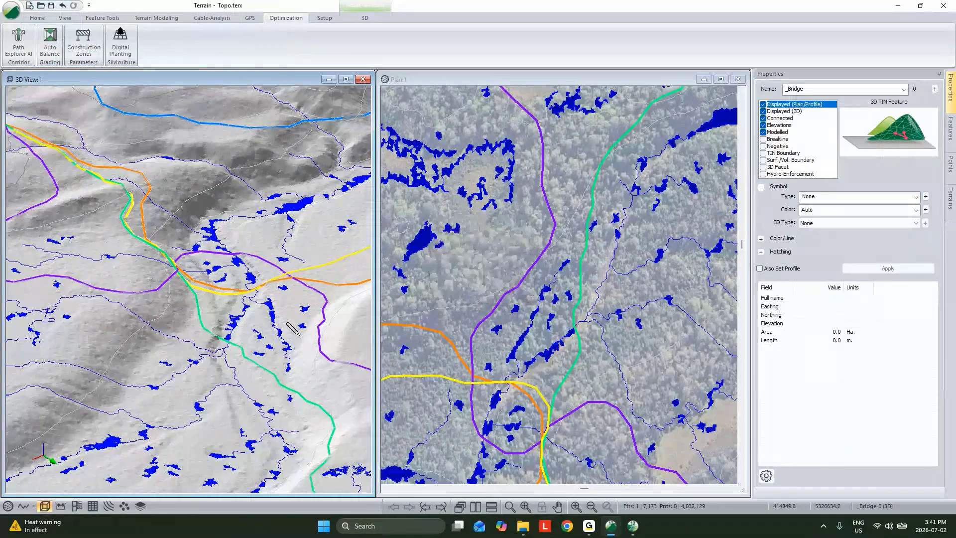
# Draw the _Bridge line about 62 m long across the stream beside the green path in the 3D view.
pyautogui.click(251, 344)
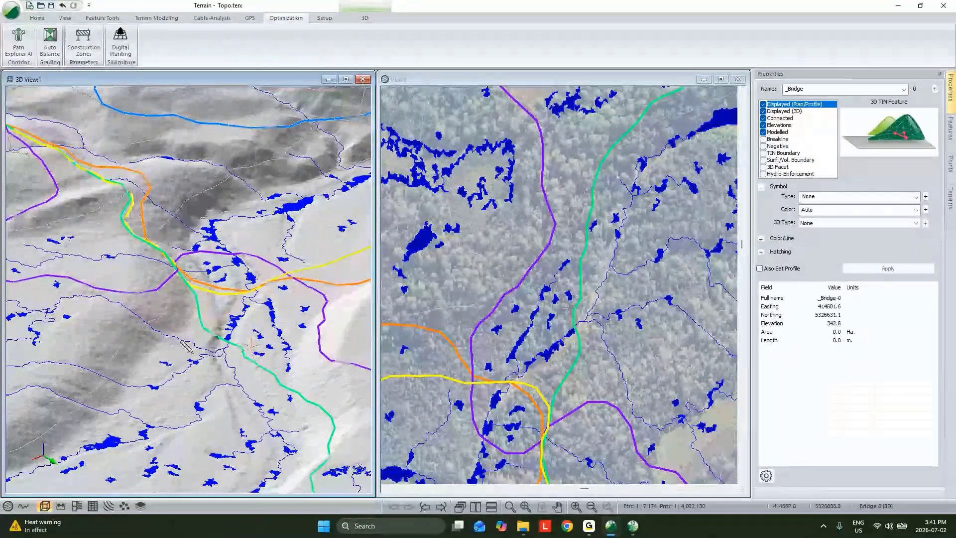
pyautogui.click(210, 368)
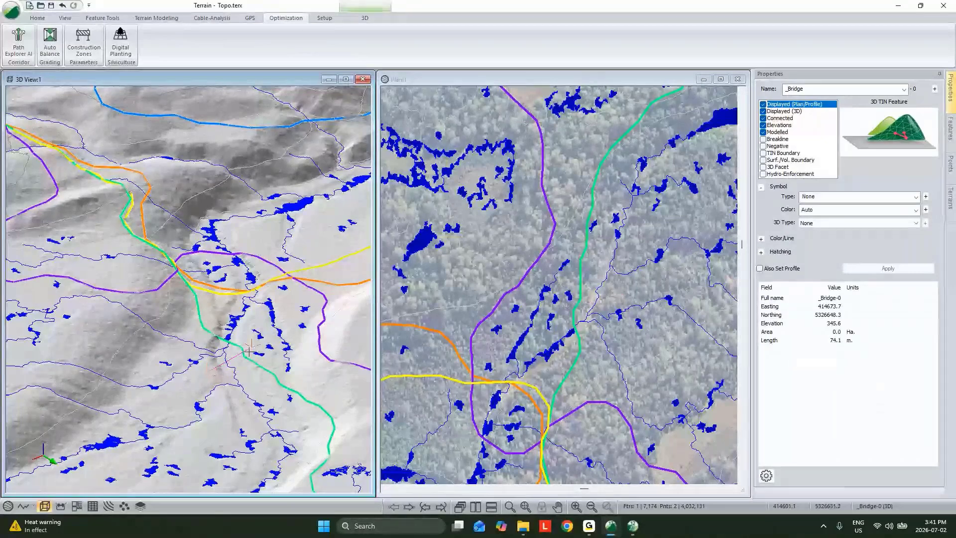
pyautogui.scroll(3, 241, 334)
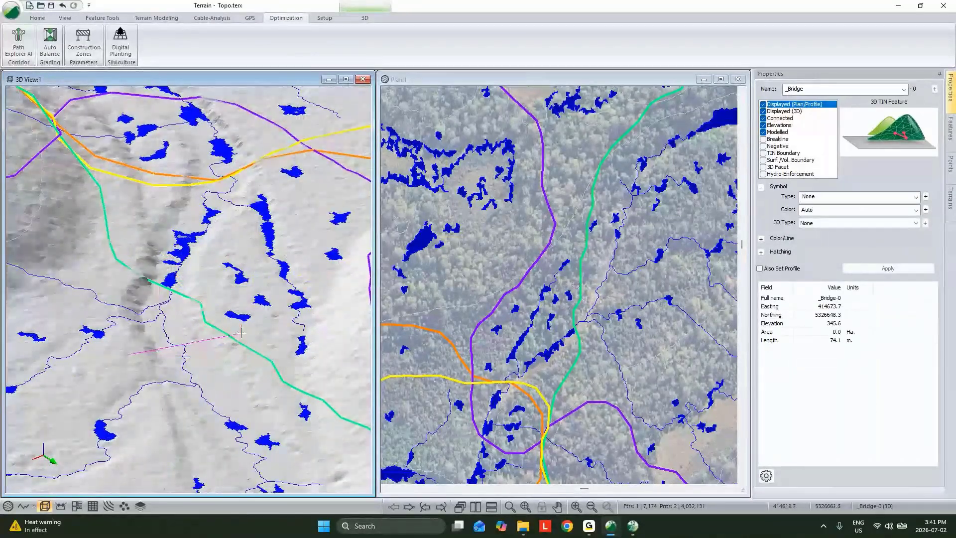
pyautogui.click(241, 333)
pyautogui.scroll(-2, 241, 333)
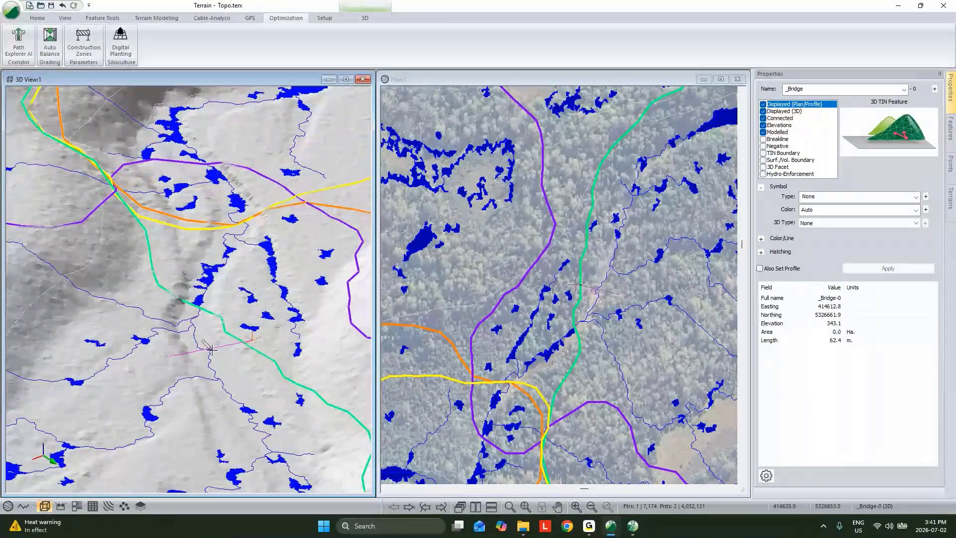
# Add the _Bridge-0 feature to the endpoints of the Run-2 setup in Path Explorer AI.
pyautogui.click(21, 50)
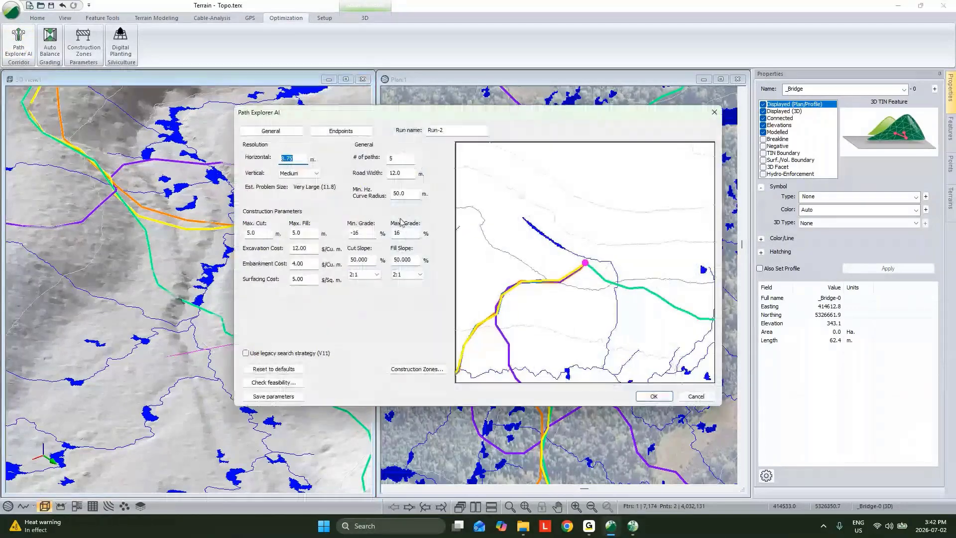
pyautogui.click(341, 130)
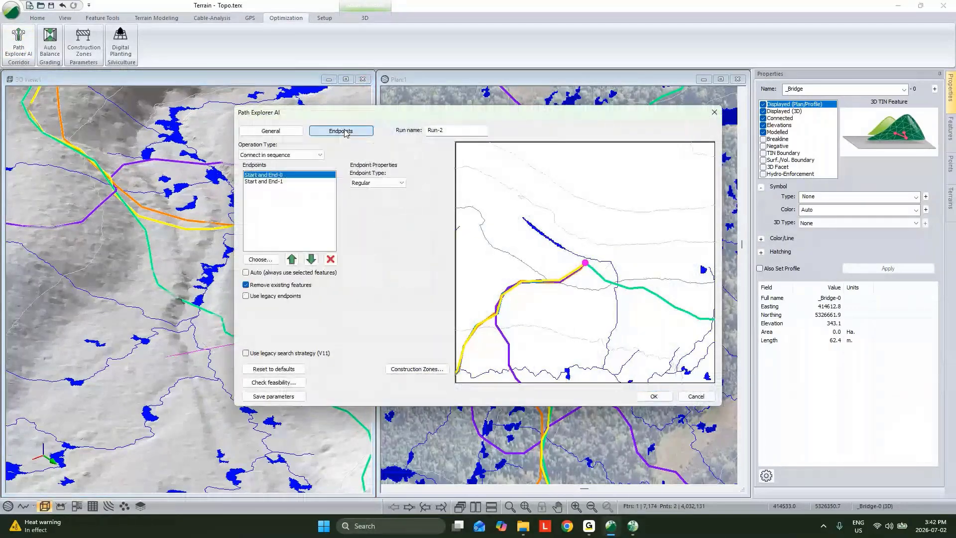
pyautogui.click(258, 182)
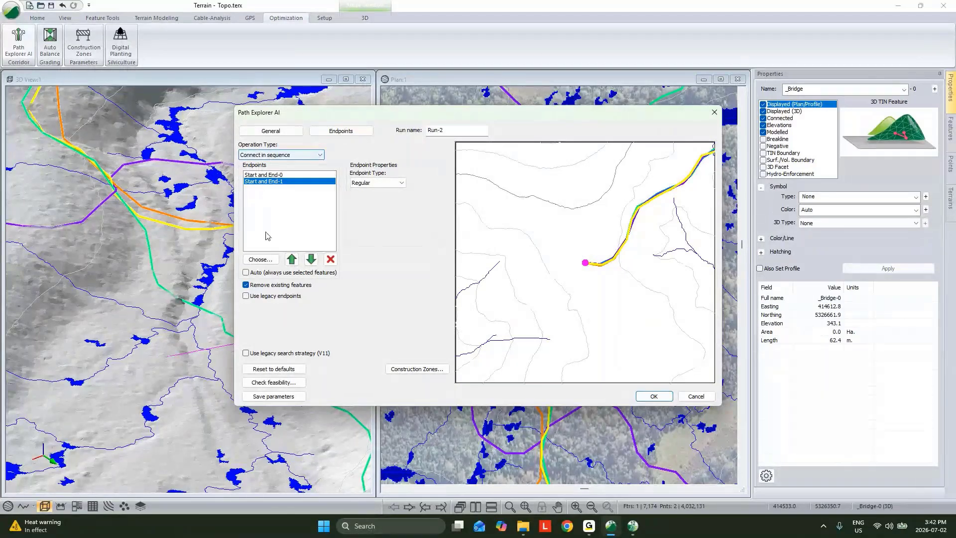
pyautogui.click(260, 259)
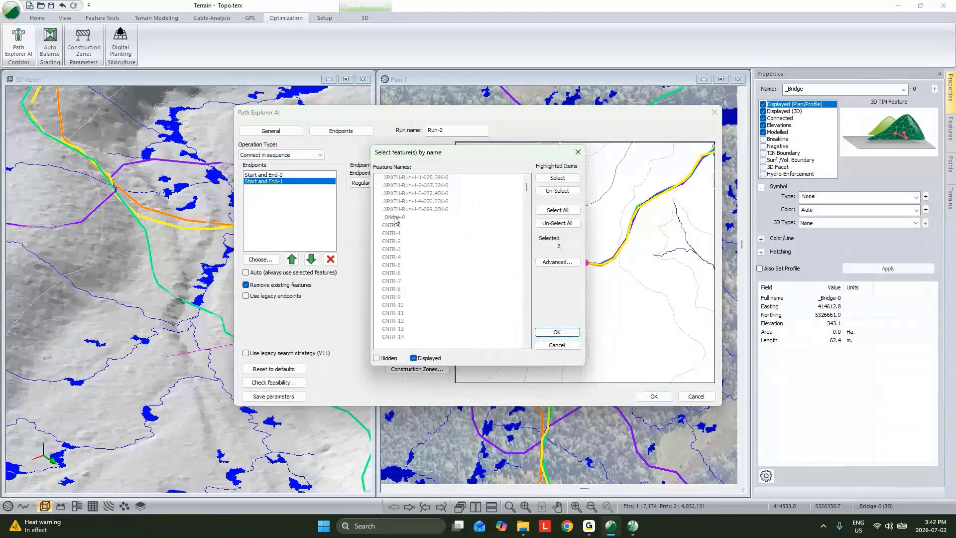
pyautogui.doubleClick(394, 217)
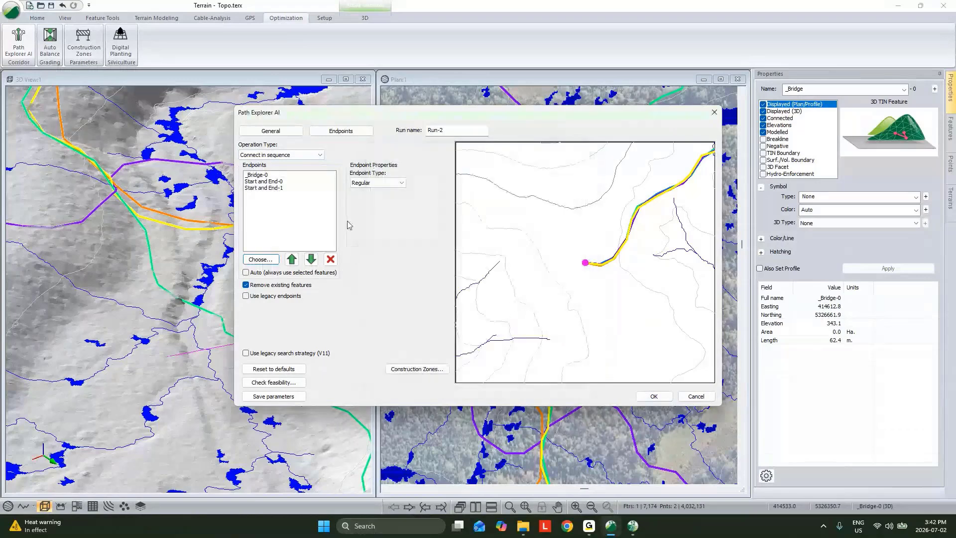
# Order the endpoints so _Bridge-0 follows Start and End-0, try its endpoint type as Tangent, and dismiss the run setup.
pyautogui.click(264, 182)
pyautogui.moveTo(264, 182); pyautogui.dragTo(263, 175)
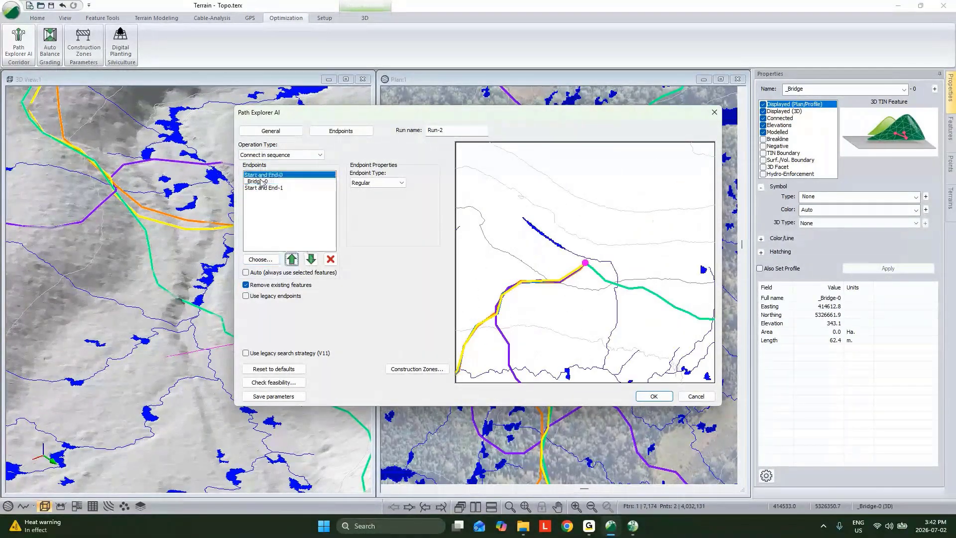
pyautogui.click(259, 182)
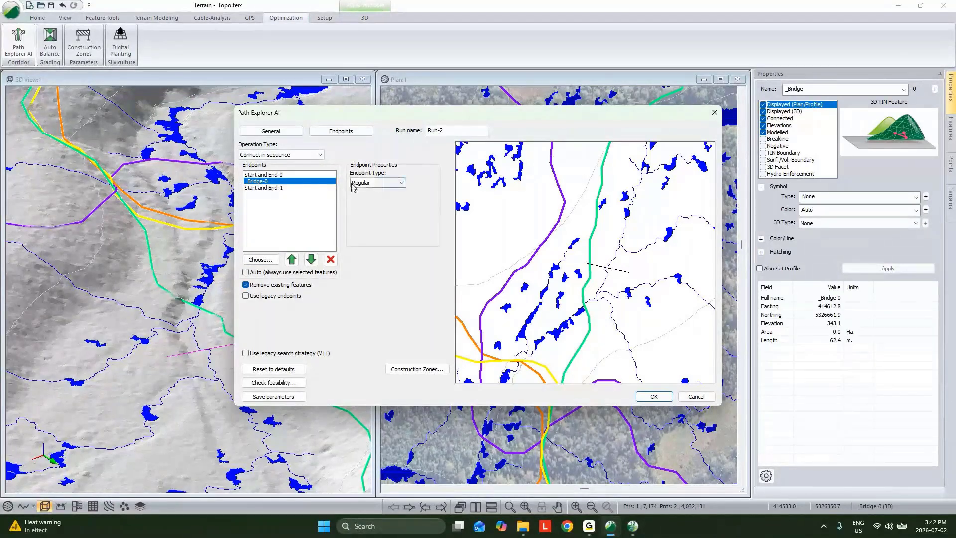
pyautogui.click(376, 183)
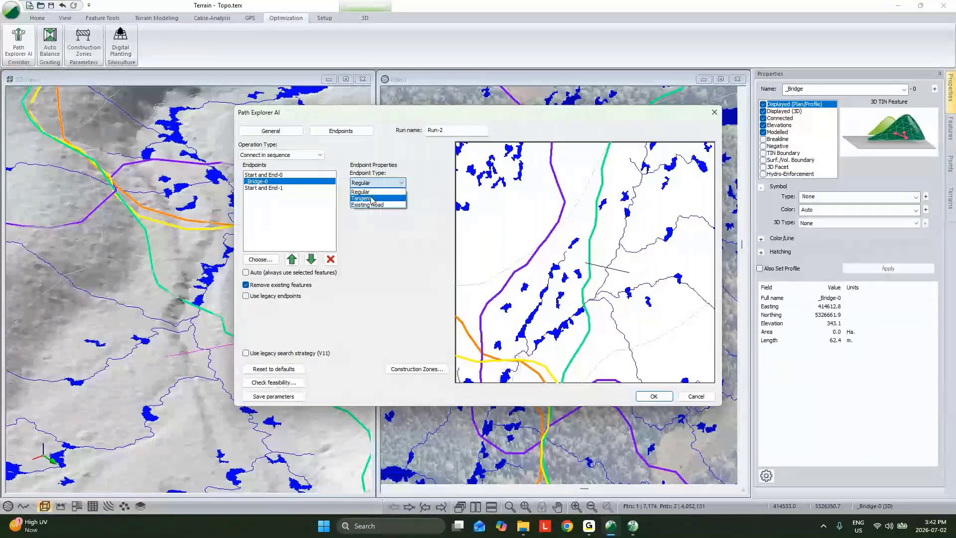
pyautogui.click(372, 197)
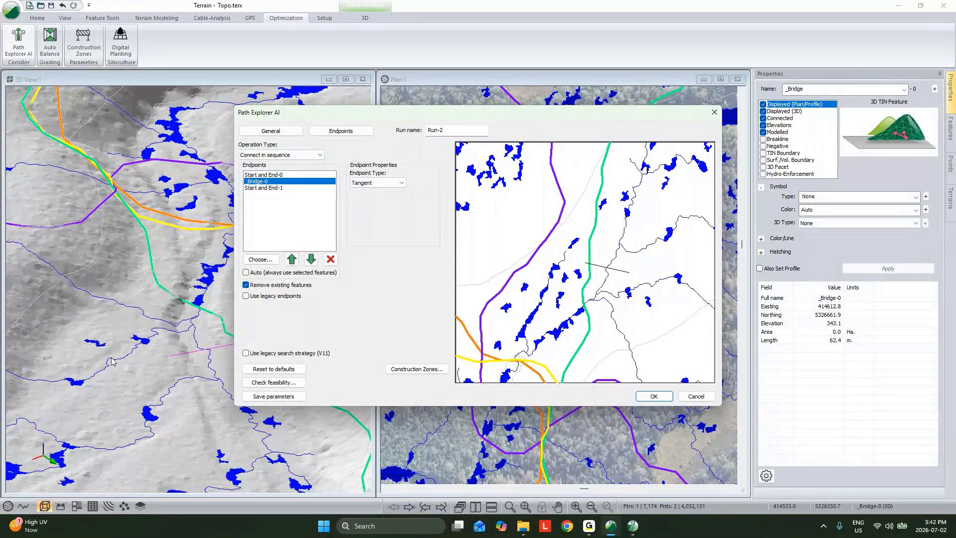
pyautogui.press('Escape')
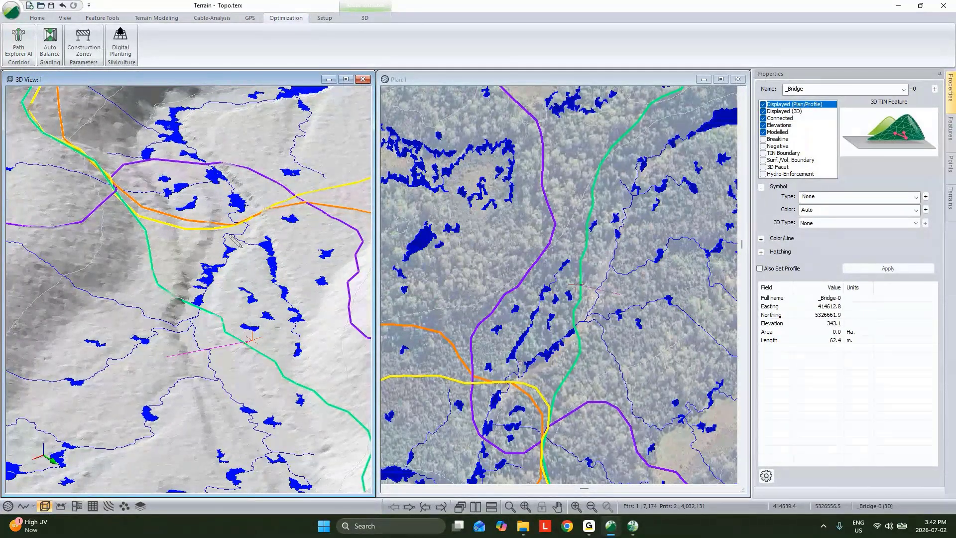
# Delete the _Bridge feature from the terrain.
pyautogui.moveTo(230, 239)
pyautogui.moveTo(238, 213)
pyautogui.rightClick(630, 289)
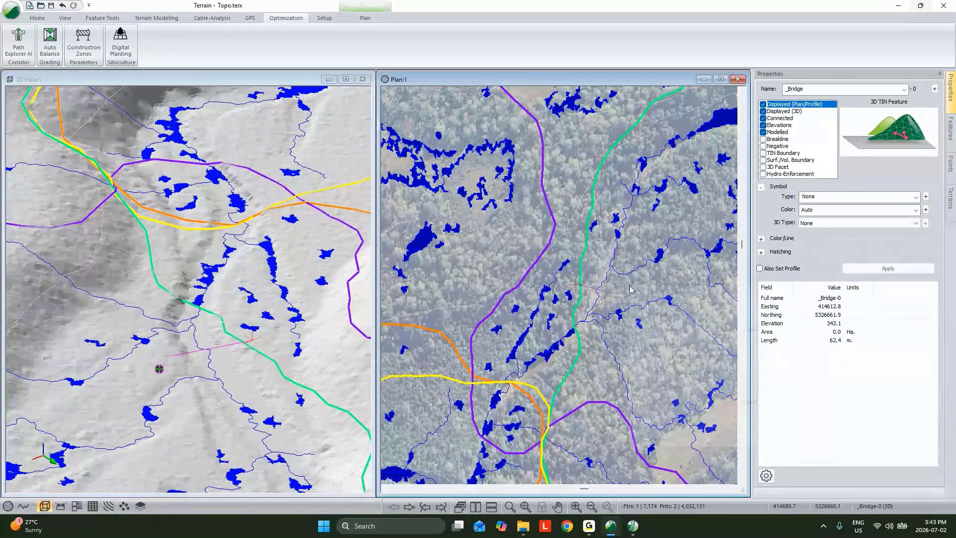
pyautogui.click(604, 308)
pyautogui.scroll(-5, 602, 310)
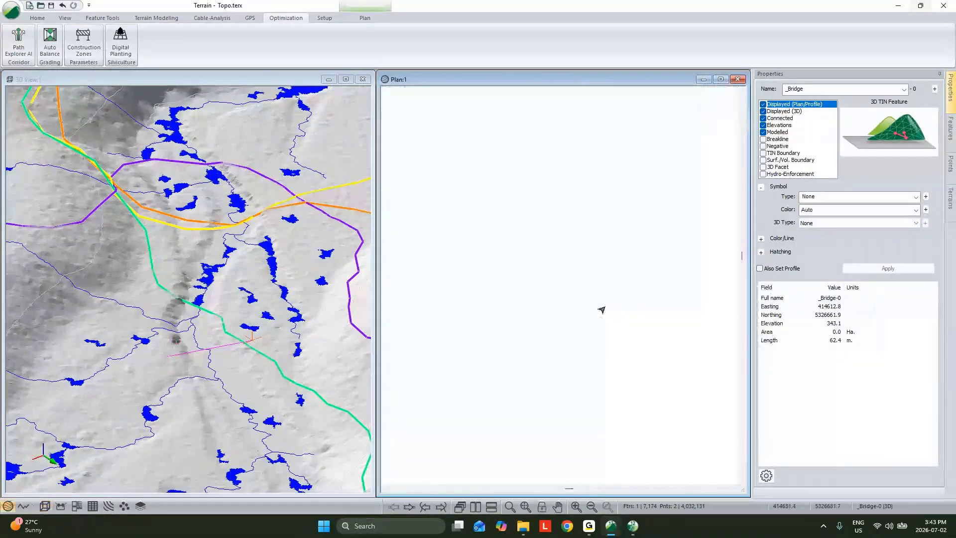
pyautogui.moveTo(591, 289); pyautogui.dragTo(589, 267, button='middle')
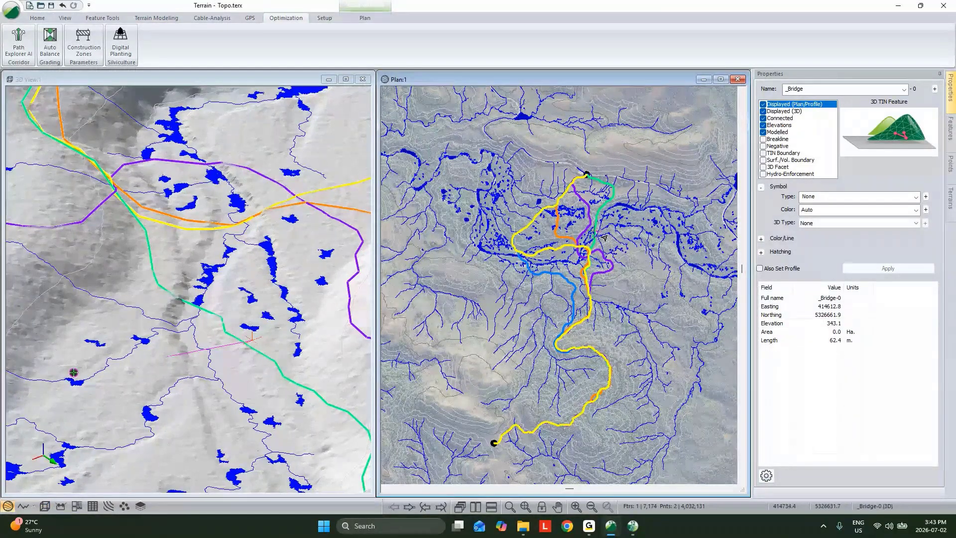
pyautogui.press('Delete')
# Create a feature named C and place its first point in the plan, east of the generated paths.
pyautogui.press('Insert')
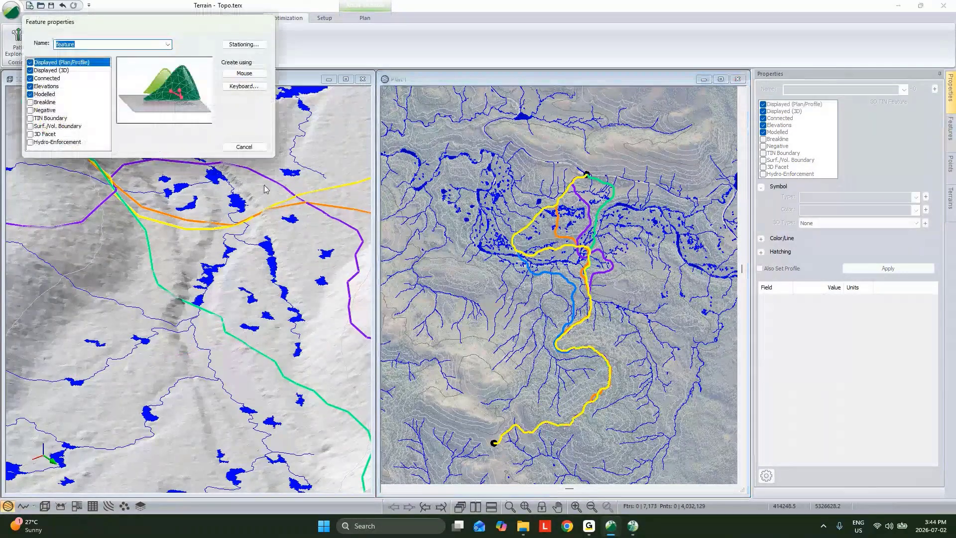
pyautogui.write('C')
pyautogui.click(245, 87)
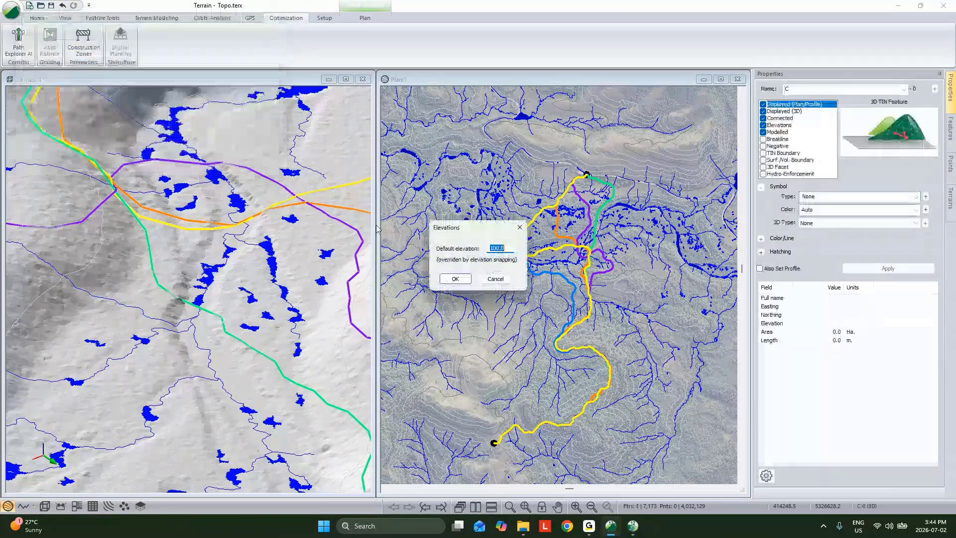
pyautogui.press('Return')
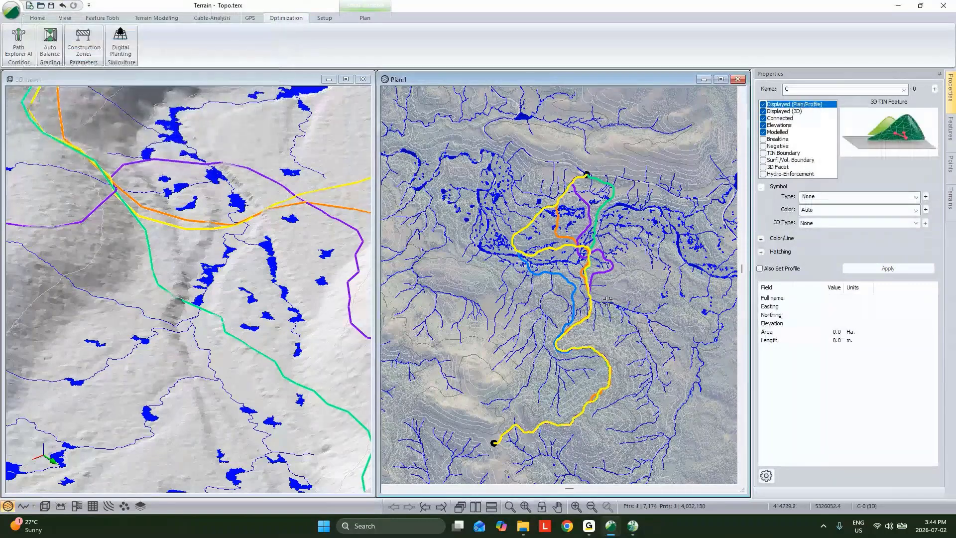
pyautogui.scroll(3, 614, 298)
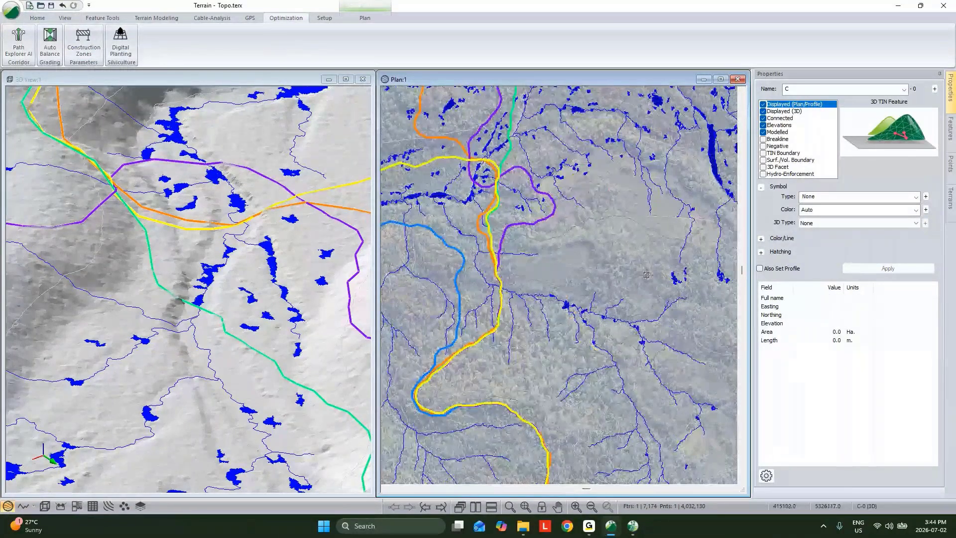
pyautogui.click(646, 276)
# Set the symbol type of feature C to Circle Filled (Large).
pyautogui.click(896, 198)
pyautogui.click(889, 328)
pyautogui.scroll(-4, 549, 313)
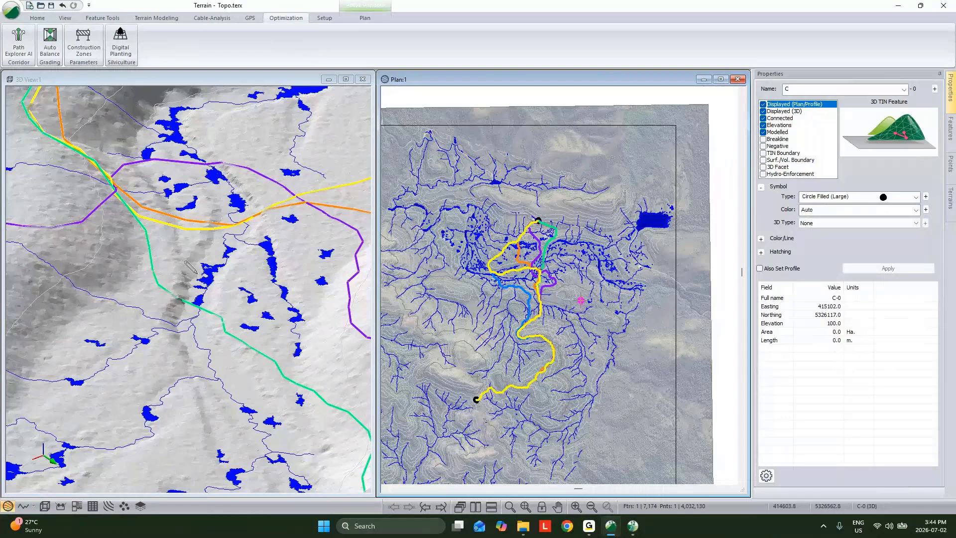
# Set feature C's 3D symbol type to Pyramid with a scale factor of 50 and apply it.
pyautogui.scroll(-5, 186, 273)
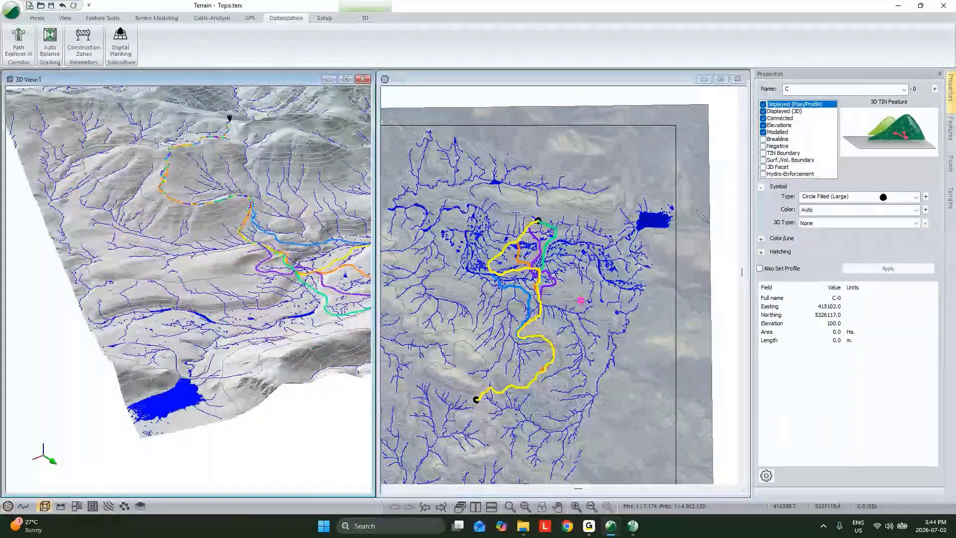
pyautogui.click(817, 223)
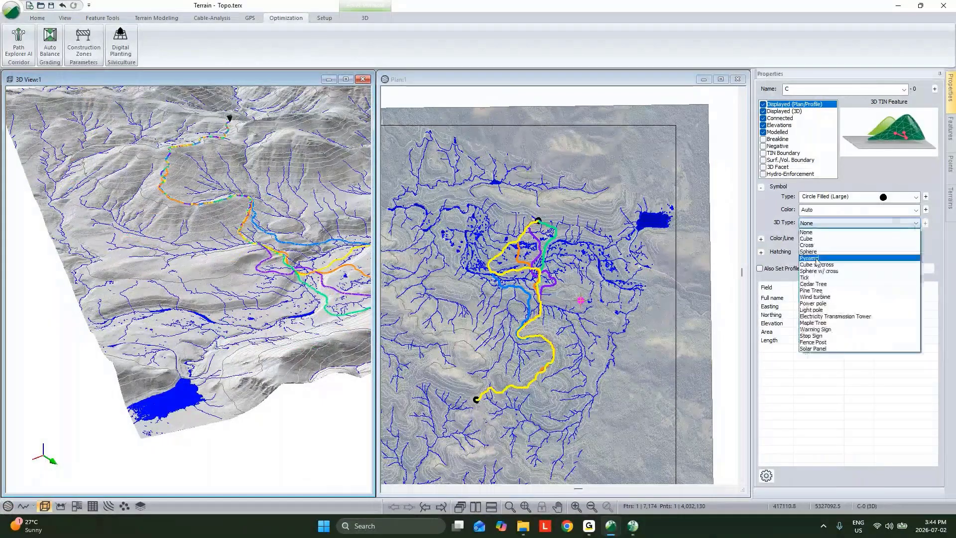
pyautogui.click(817, 258)
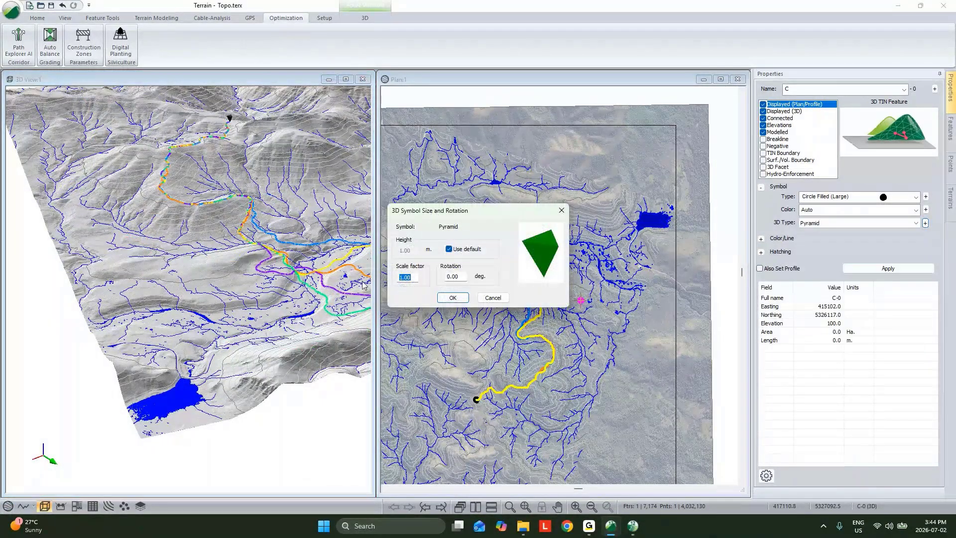
pyautogui.write('50')
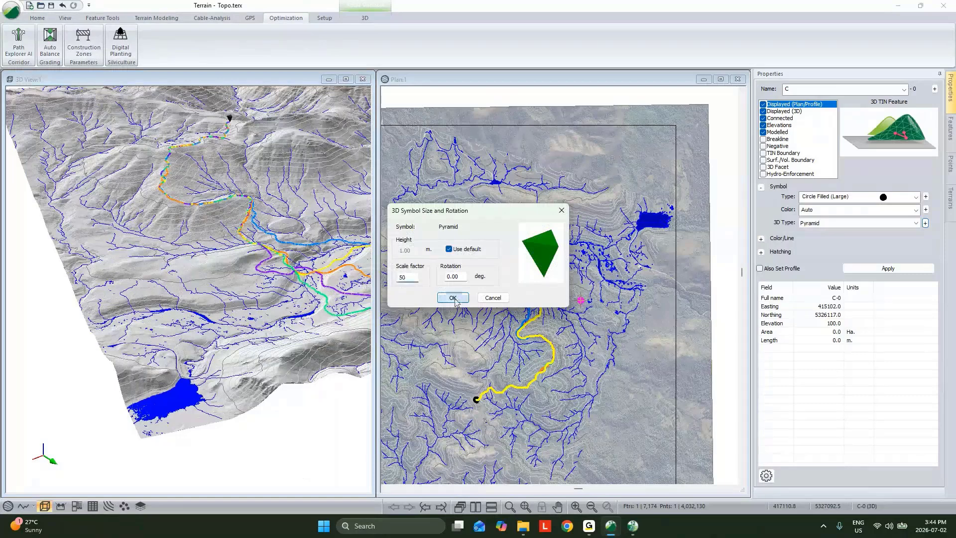
pyautogui.click(453, 298)
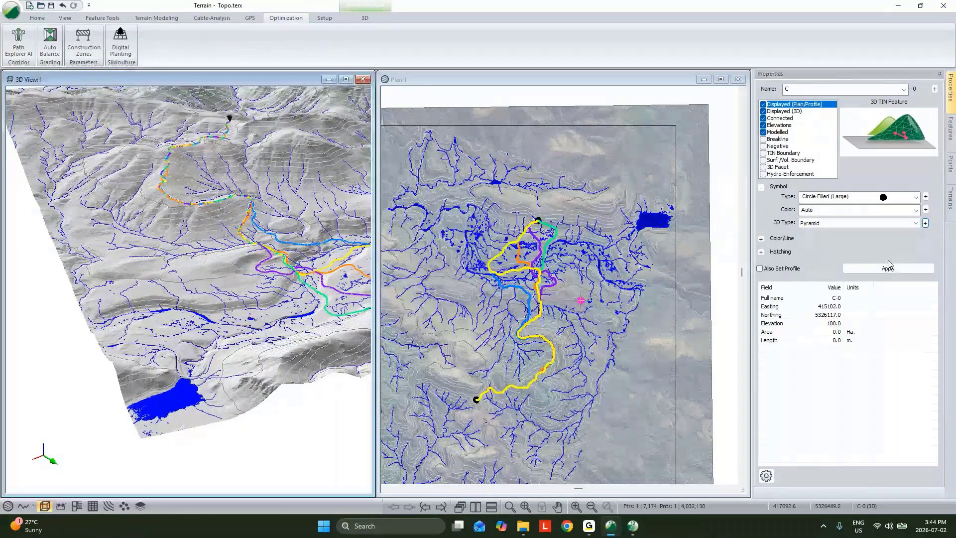
pyautogui.click(888, 267)
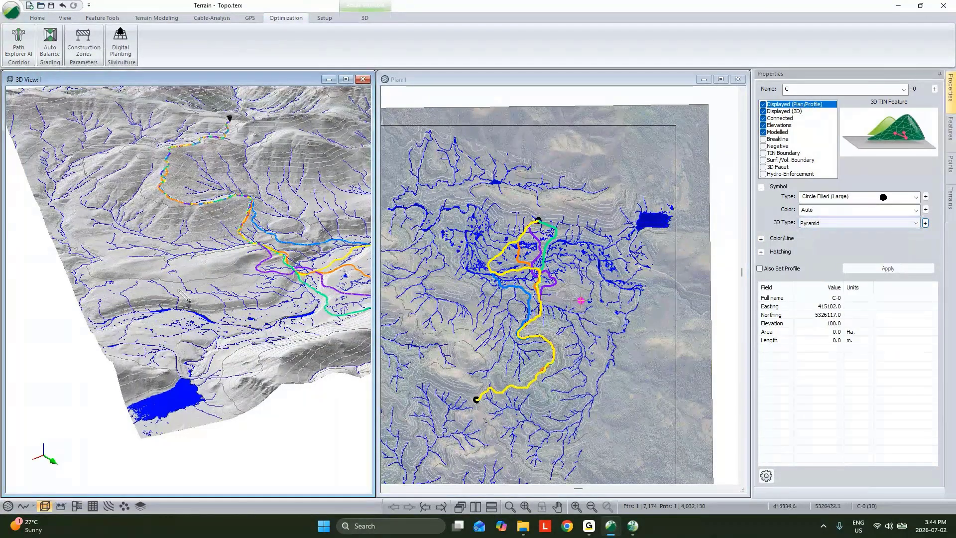
# Turn off the Elevations property of feature C so that it drapes onto the terrain, keeping its 3D symbol settings.
pyautogui.scroll(2, 124, 255)
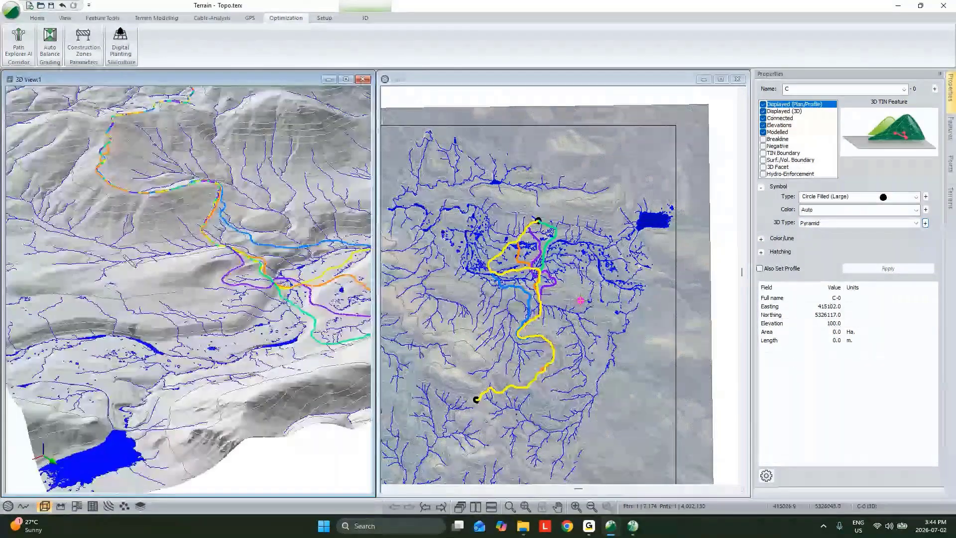
pyautogui.scroll(1, 124, 255)
pyautogui.click(925, 223)
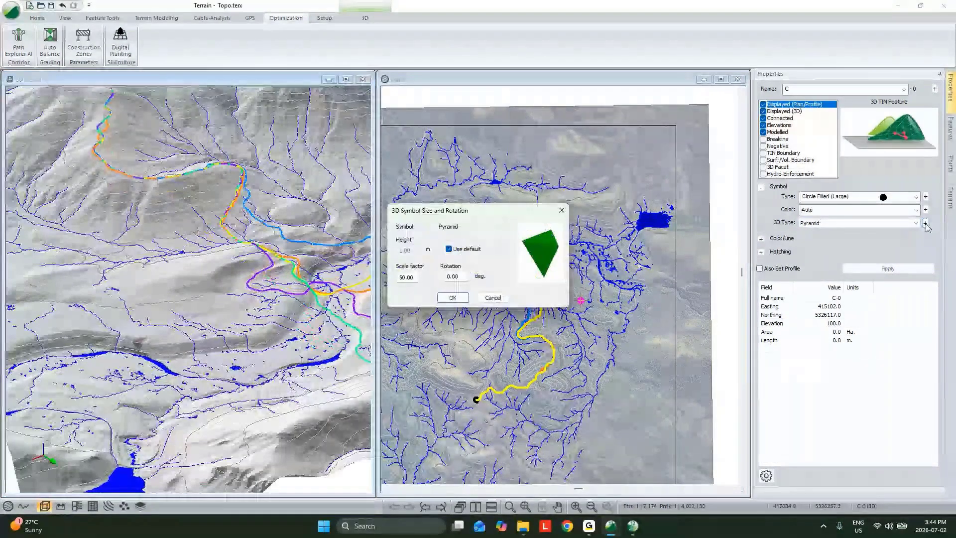
pyautogui.click(453, 298)
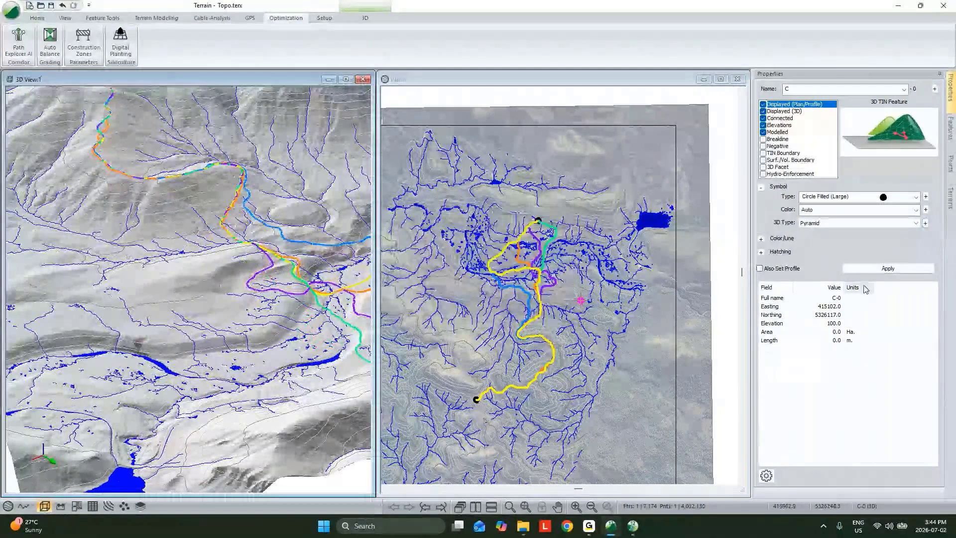
pyautogui.click(763, 125)
pyautogui.click(876, 272)
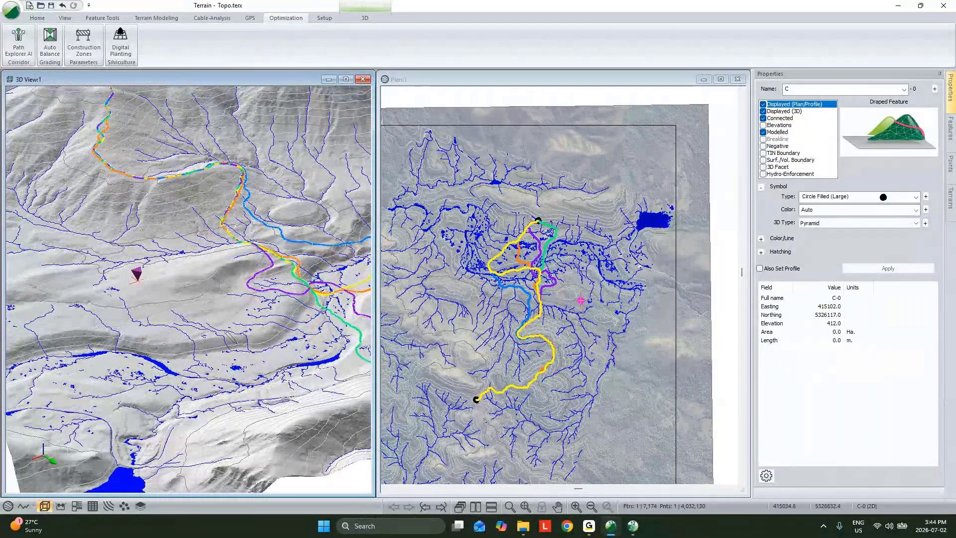
# Switch the 3D view to selecting with the mouse and examine where point C lies relative to both path endpoints.
pyautogui.rightClick(184, 235)
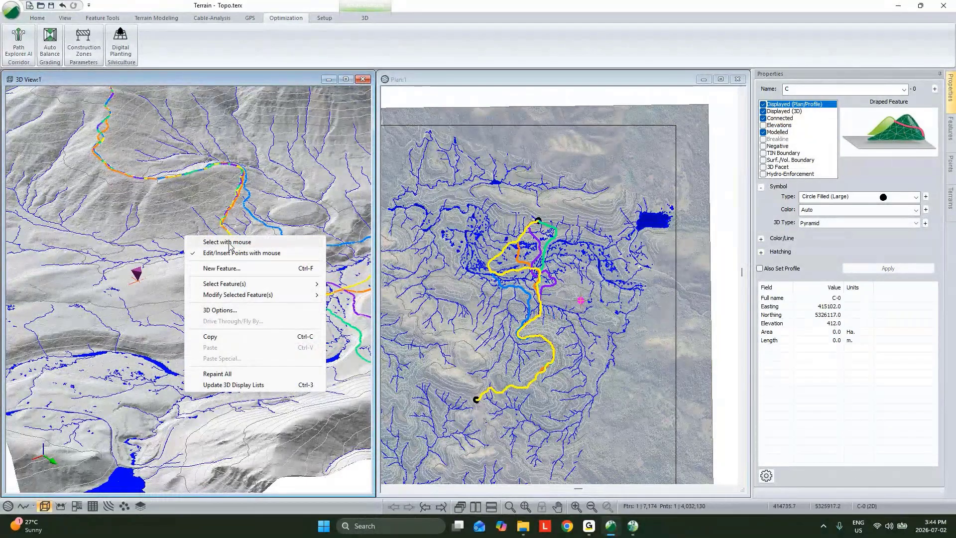
pyautogui.click(223, 244)
pyautogui.scroll(-4, 290, 289)
pyautogui.moveTo(291, 292)
pyautogui.mouseDown(button='middle')
pyautogui.moveTo(260, 302)
pyautogui.moveTo(206, 292)
pyautogui.mouseUp(button='middle')
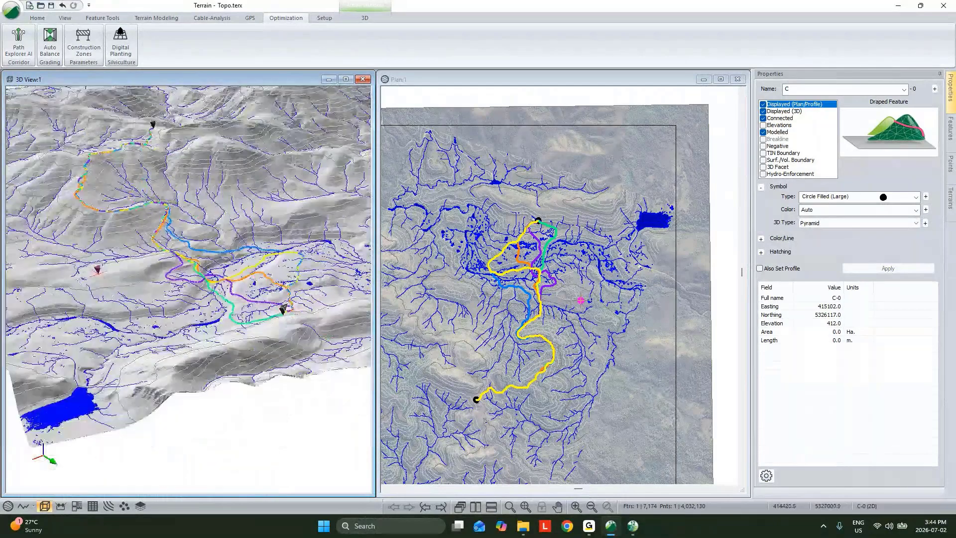
pyautogui.moveTo(310, 300)
pyautogui.mouseDown()
pyautogui.moveTo(242, 305)
pyautogui.moveTo(255, 310)
pyautogui.mouseUp()
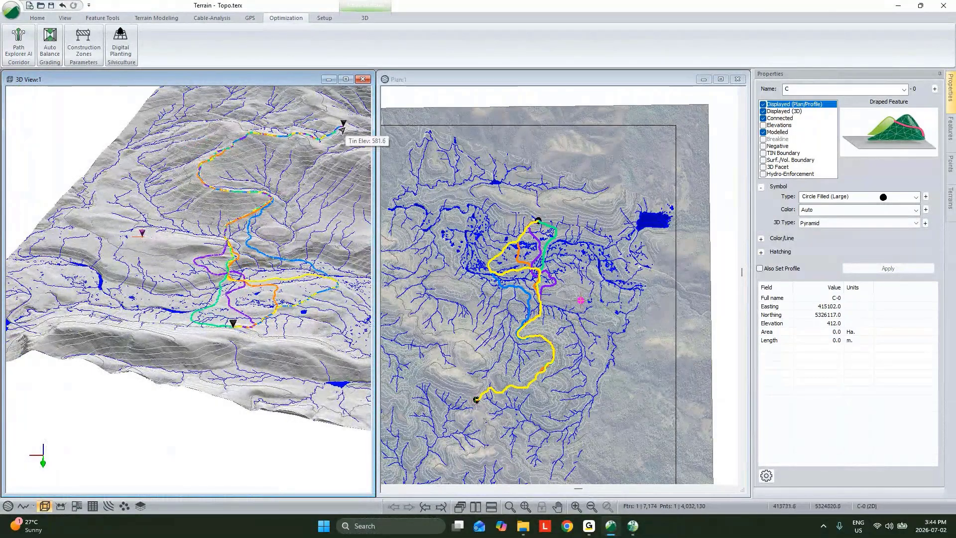
pyautogui.scroll(5, 139, 286)
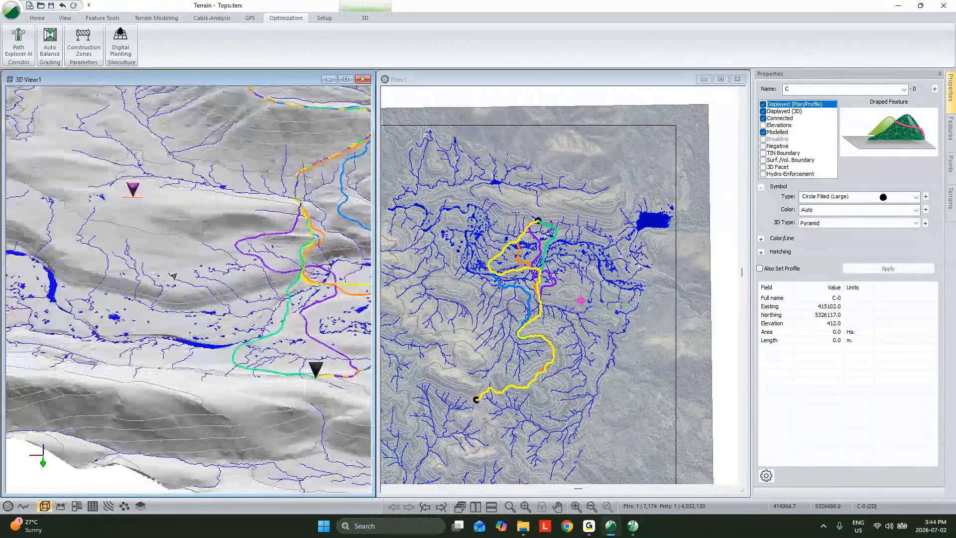
pyautogui.moveTo(193, 334); pyautogui.dragTo(230, 358)
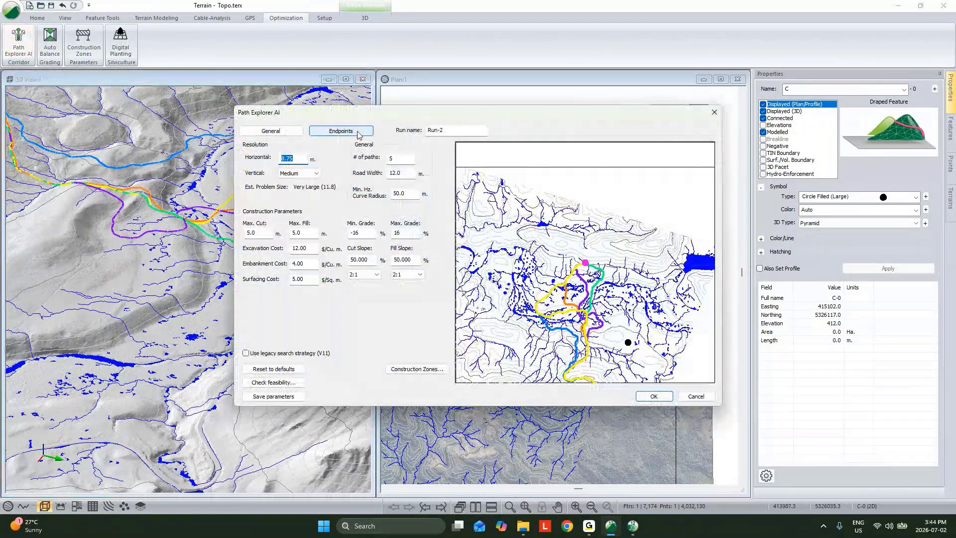
# Add C-0 to the Path Explorer AI endpoints and order it between Start and End-0 and Start and End-1.
pyautogui.click(358, 133)
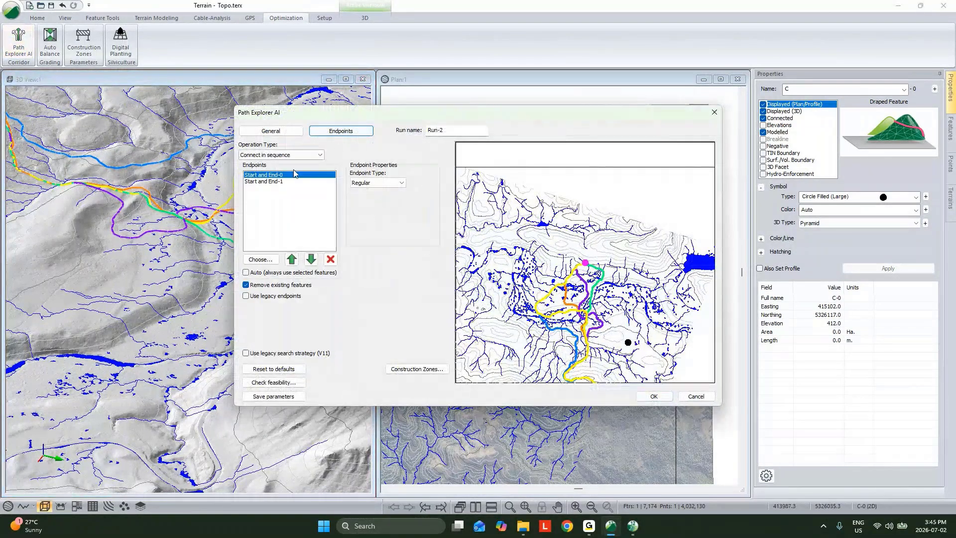
pyautogui.click(271, 183)
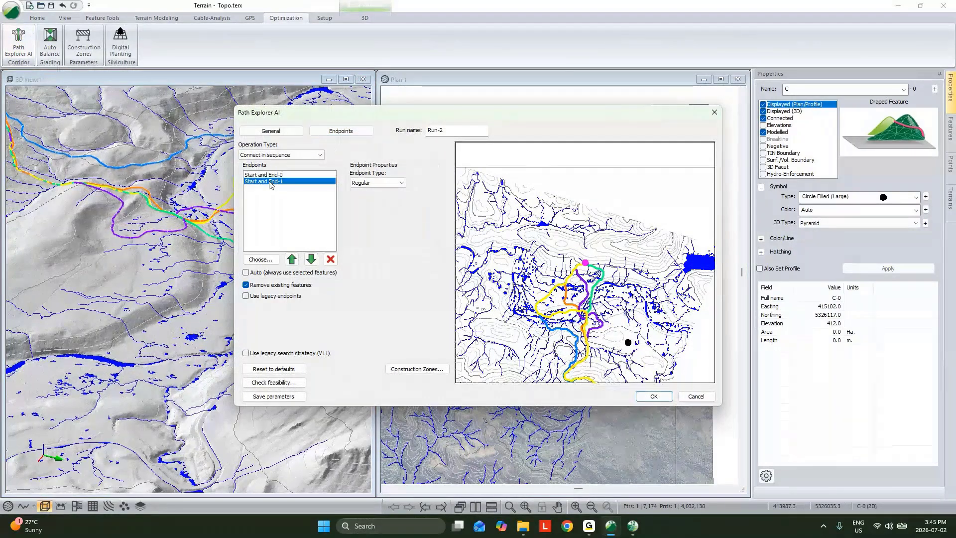
pyautogui.click(265, 258)
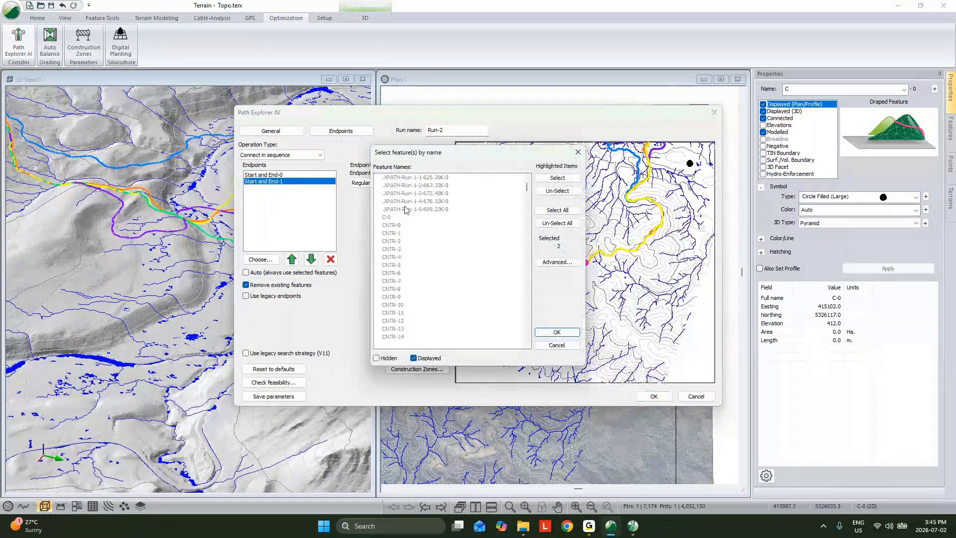
pyautogui.click(386, 218)
pyautogui.doubleClick(386, 219)
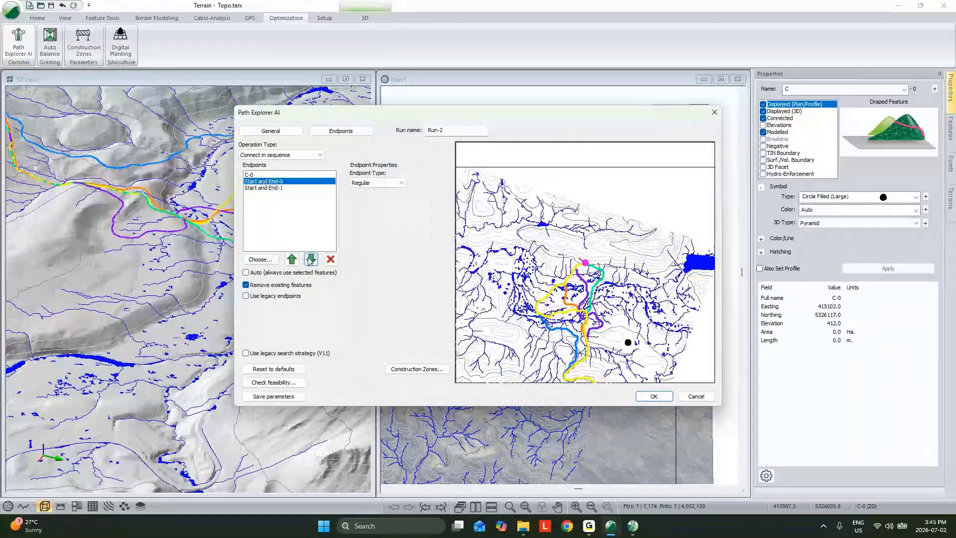
pyautogui.click(291, 259)
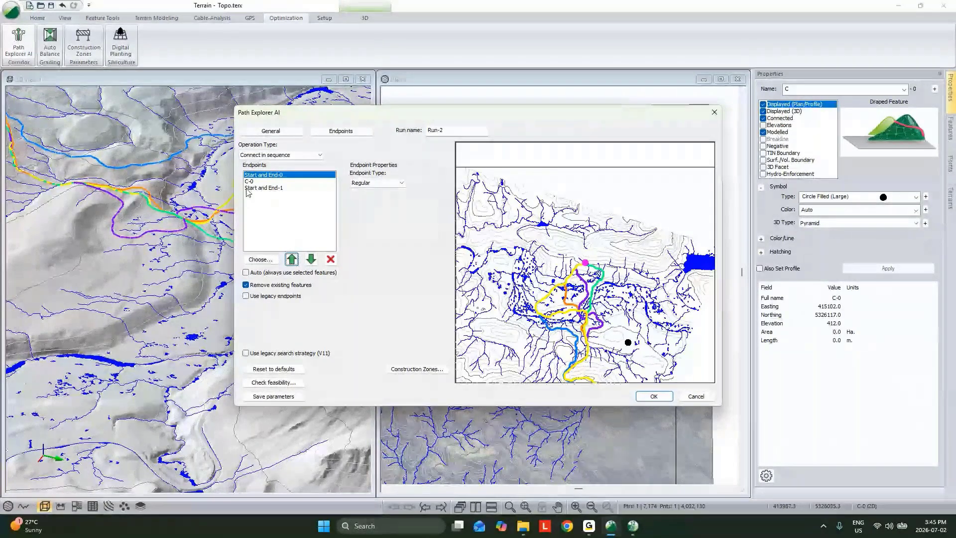
# Try the Connect in sequence search through C-0, cancel it and close the search results.
pyautogui.click(264, 188)
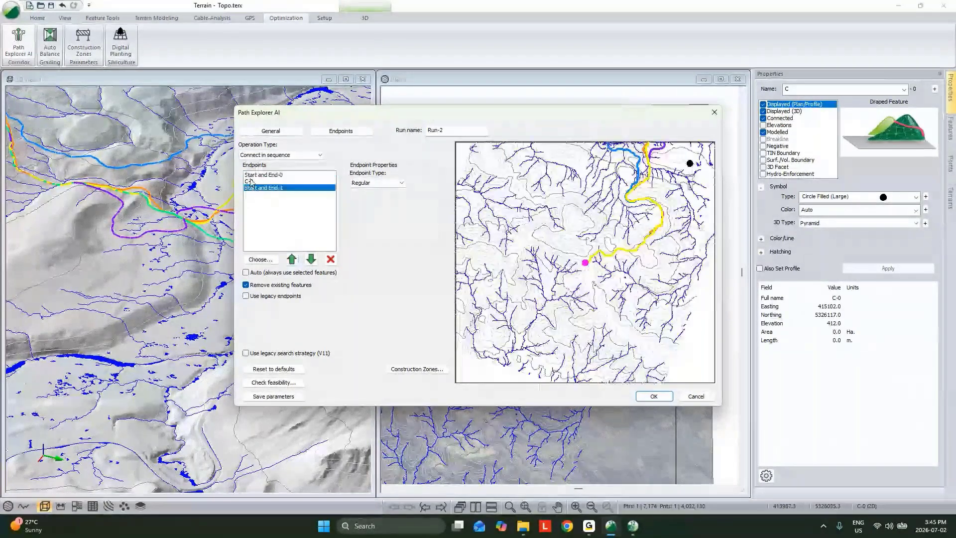
pyautogui.click(272, 131)
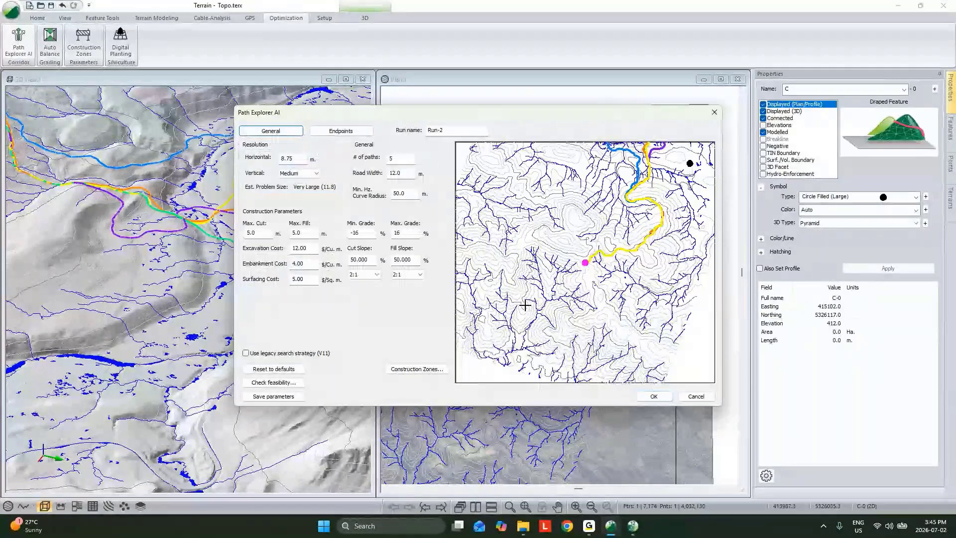
pyautogui.hotkey('ctrl', 'Tab')
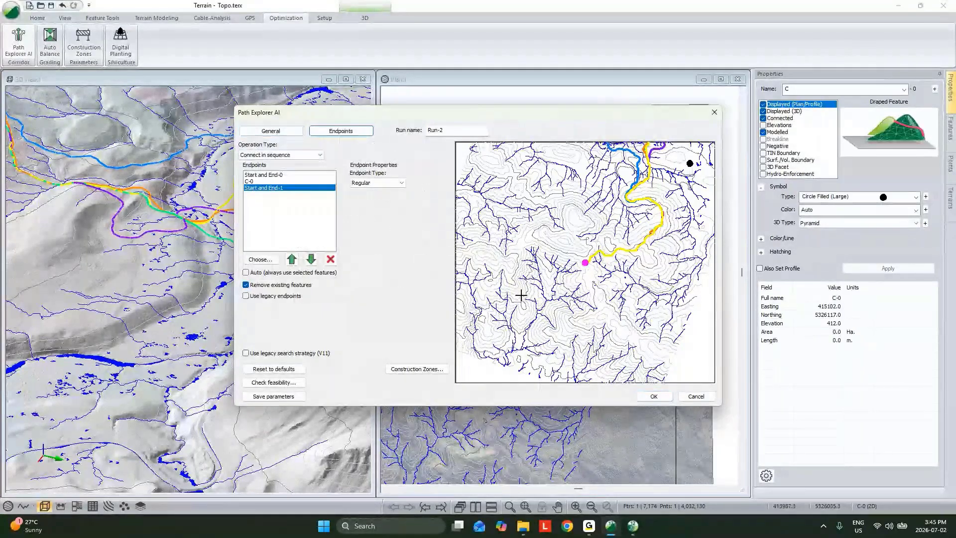
pyautogui.click(654, 396)
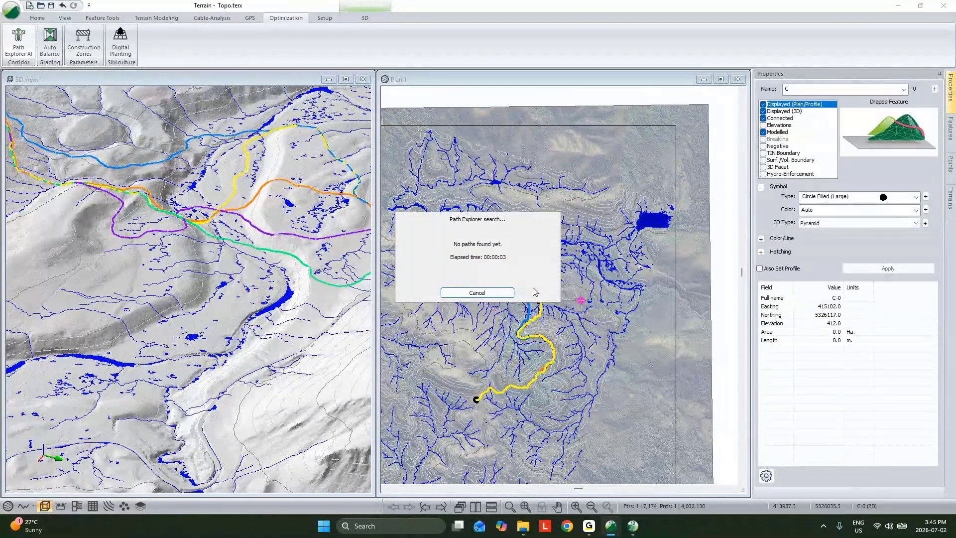
pyautogui.click(493, 295)
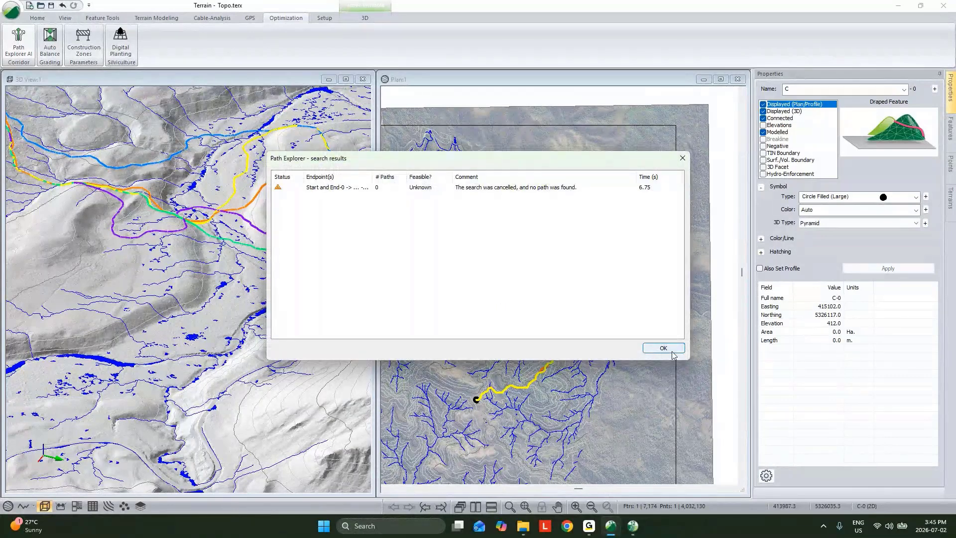
pyautogui.click(671, 351)
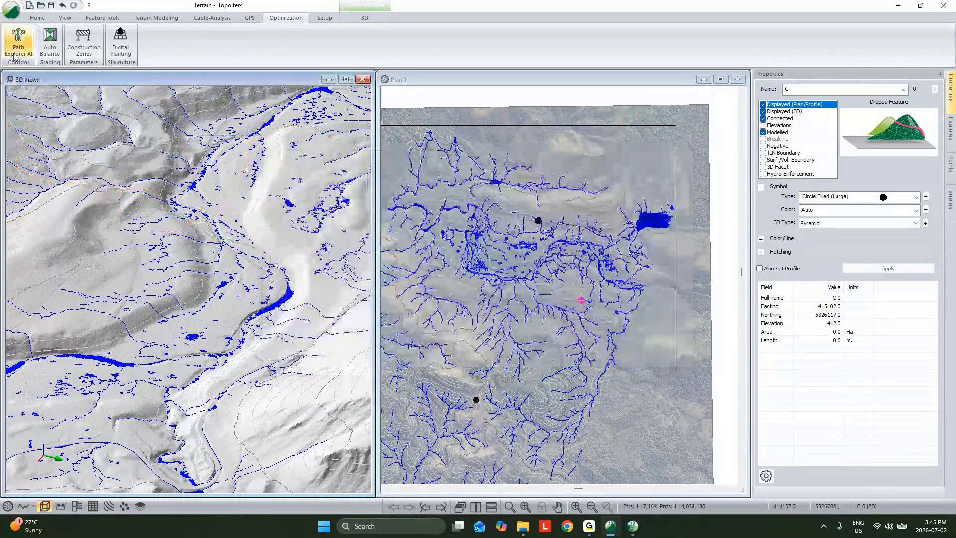
# Configure a new Path Explorer AI run with the Network operation type and the number of paths set to 1.
pyautogui.click(18, 48)
pyautogui.click(341, 131)
pyautogui.click(280, 155)
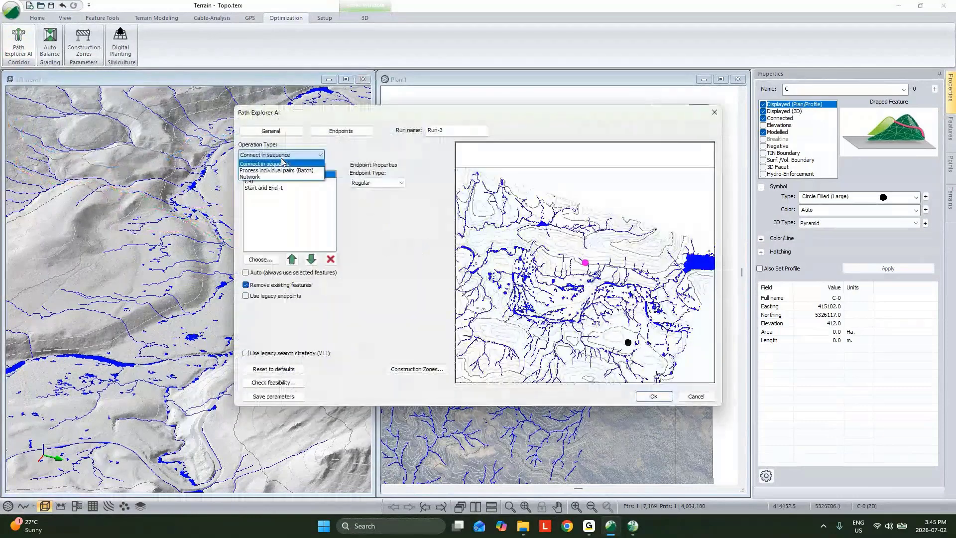
pyautogui.click(275, 177)
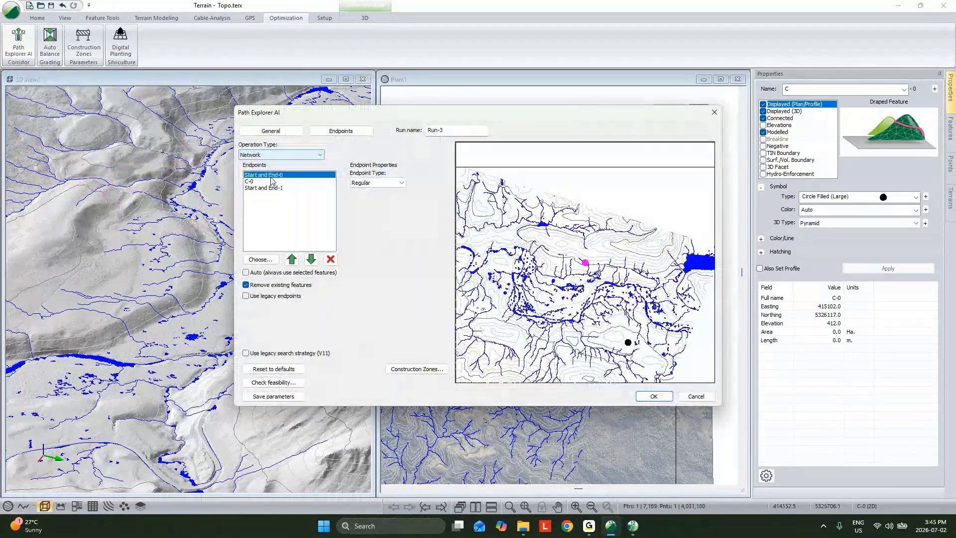
pyautogui.click(271, 131)
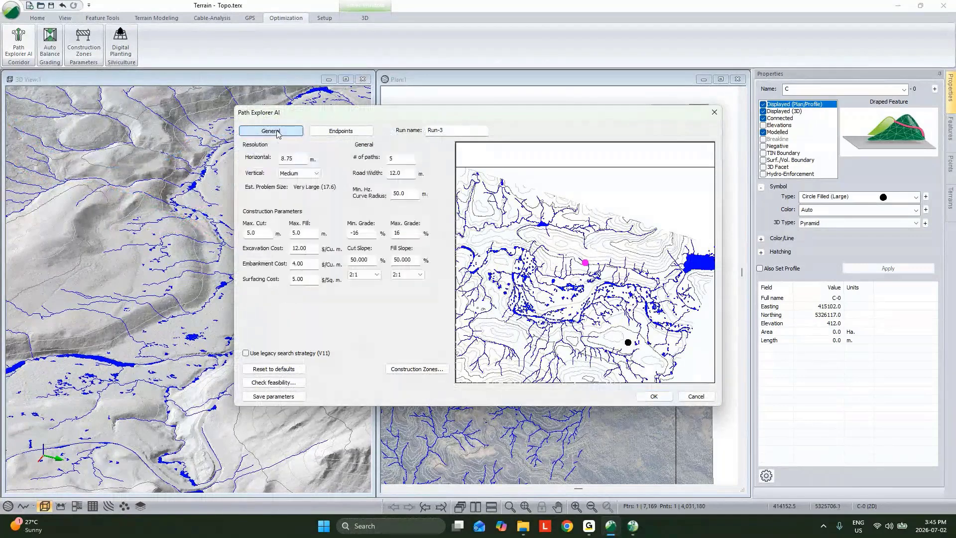
pyautogui.moveTo(396, 159); pyautogui.dragTo(362, 166)
pyautogui.write('1')
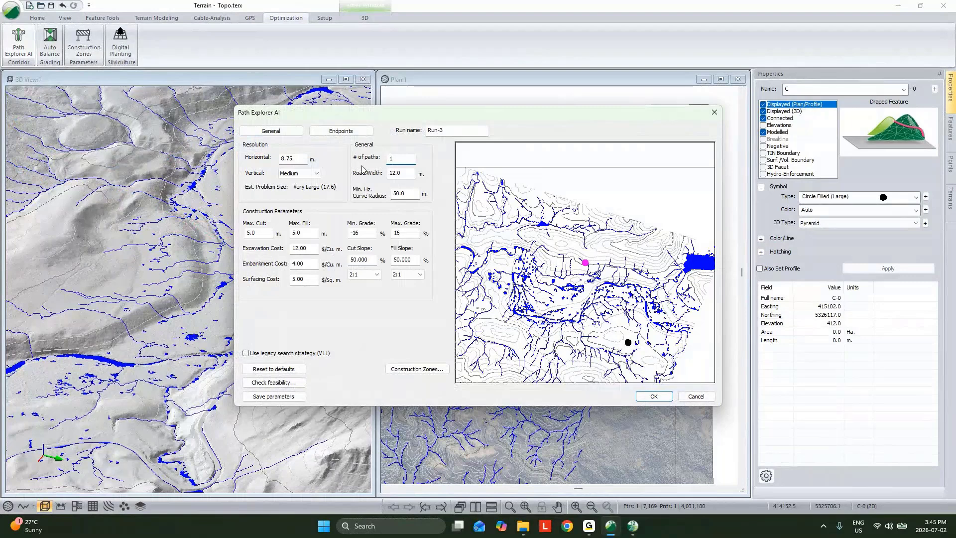
# Review the C-0 and Start and End-1 endpoints, start the Network path search, and switch to the Location window.
pyautogui.click(349, 131)
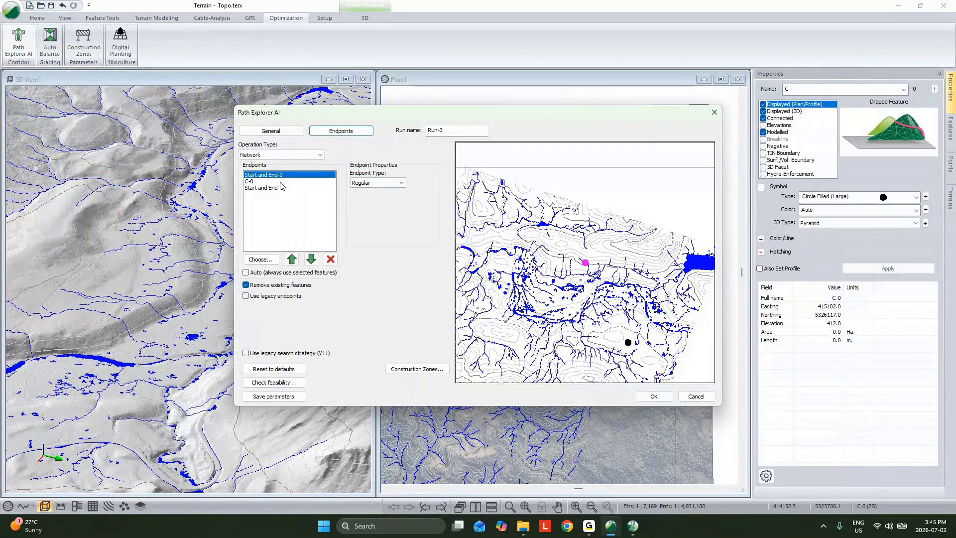
pyautogui.click(260, 181)
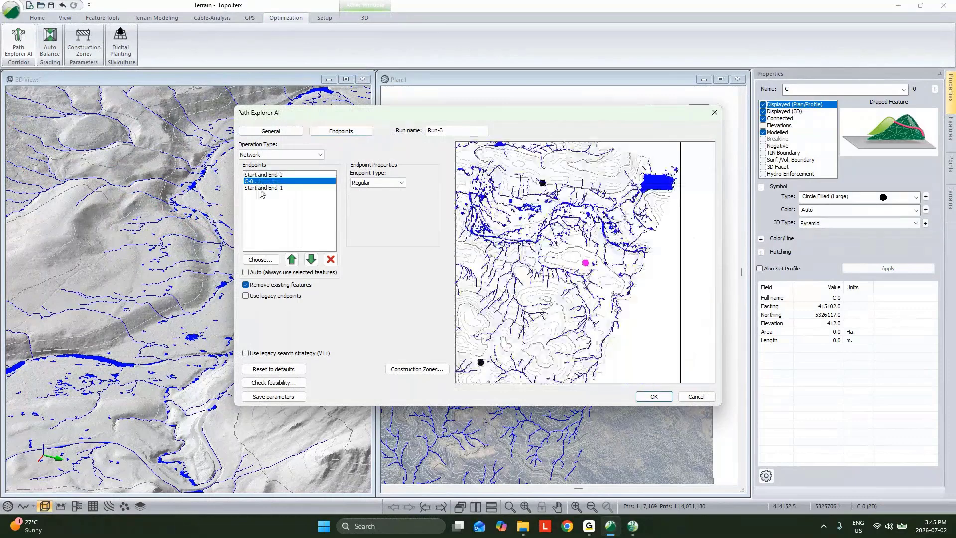
pyautogui.click(261, 189)
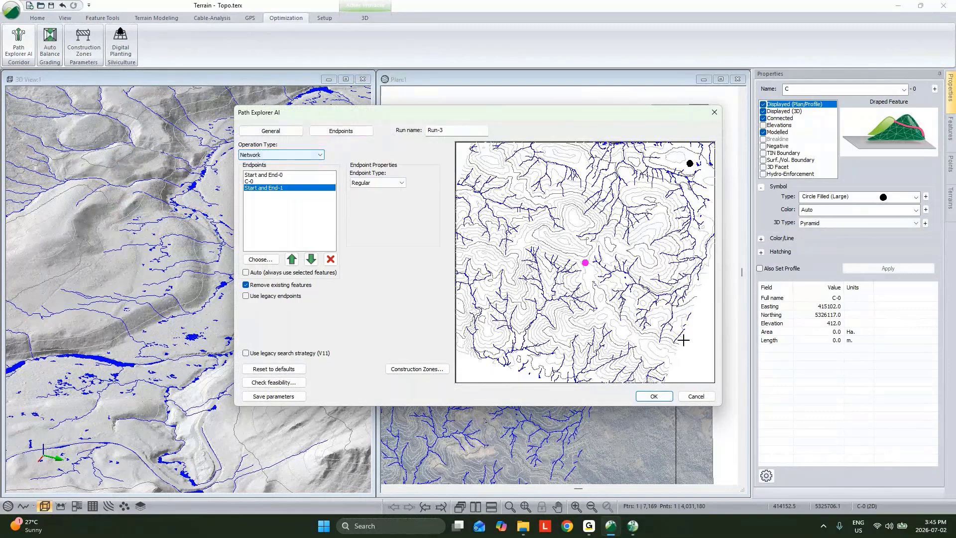
pyautogui.click(654, 396)
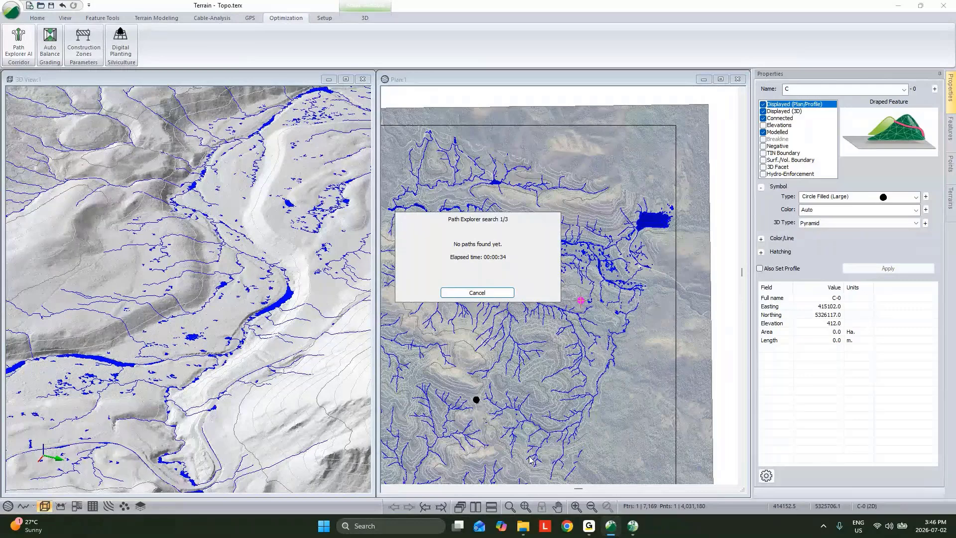
pyautogui.click(633, 526)
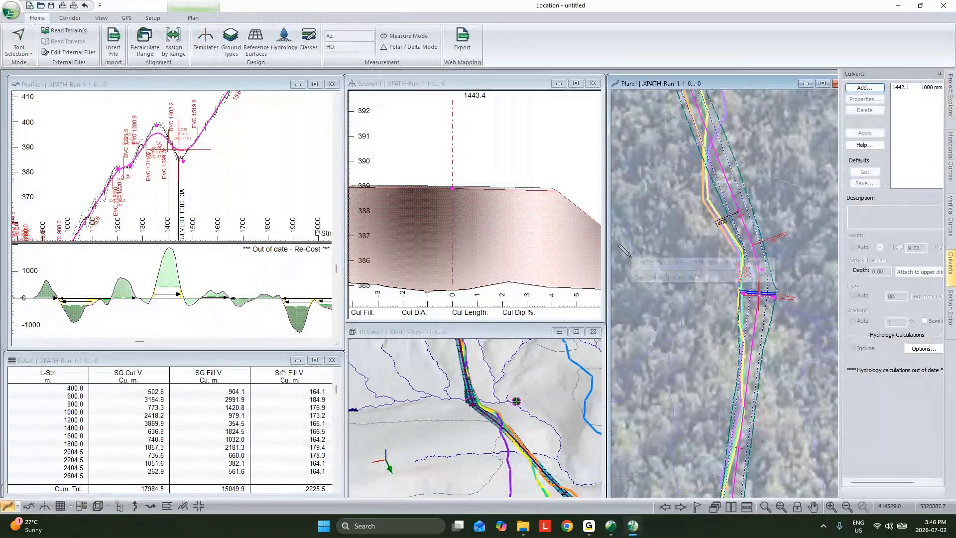
# Open the Template Editor and examine the file dialogs for saving and opening template tables without changing anything.
pyautogui.click(206, 40)
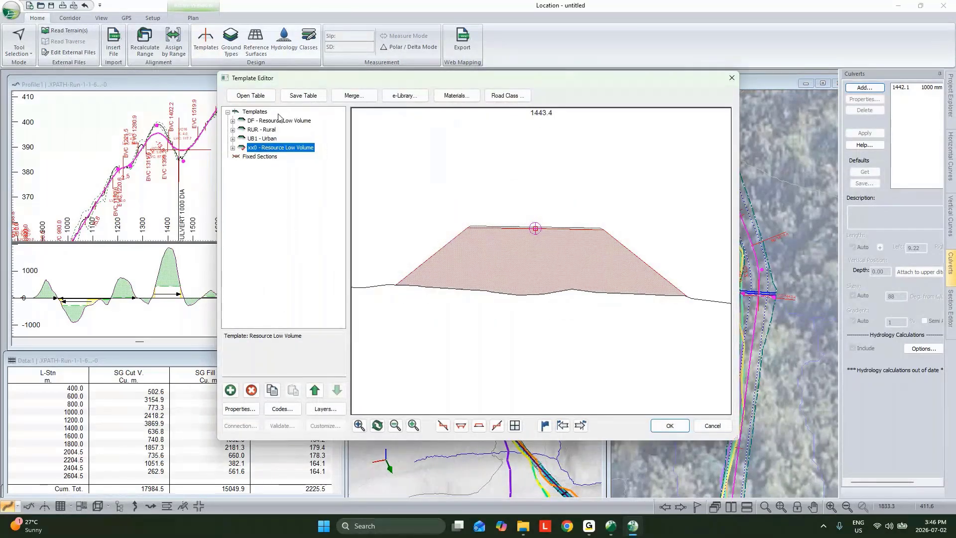
pyautogui.click(319, 96)
pyautogui.click(550, 302)
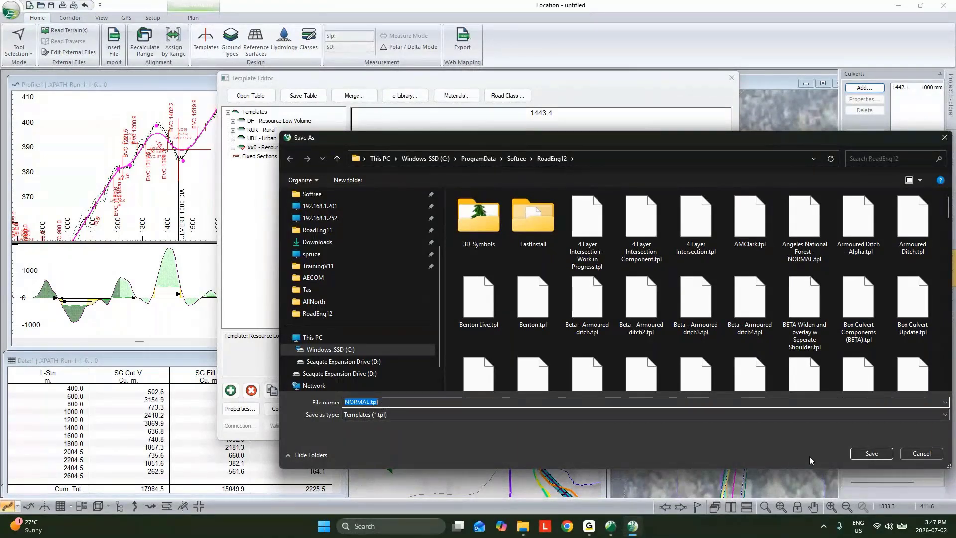
pyautogui.click(920, 453)
pyautogui.click(252, 98)
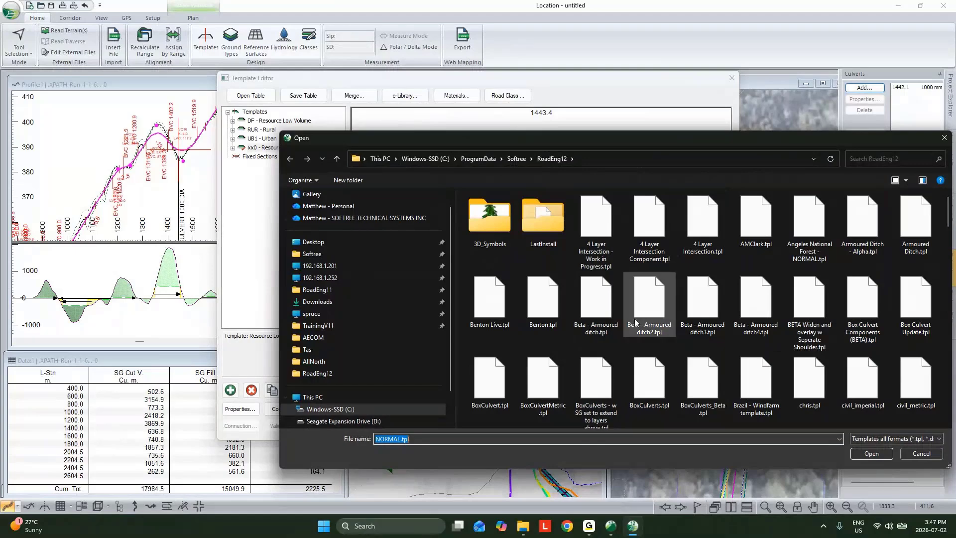
pyautogui.click(921, 453)
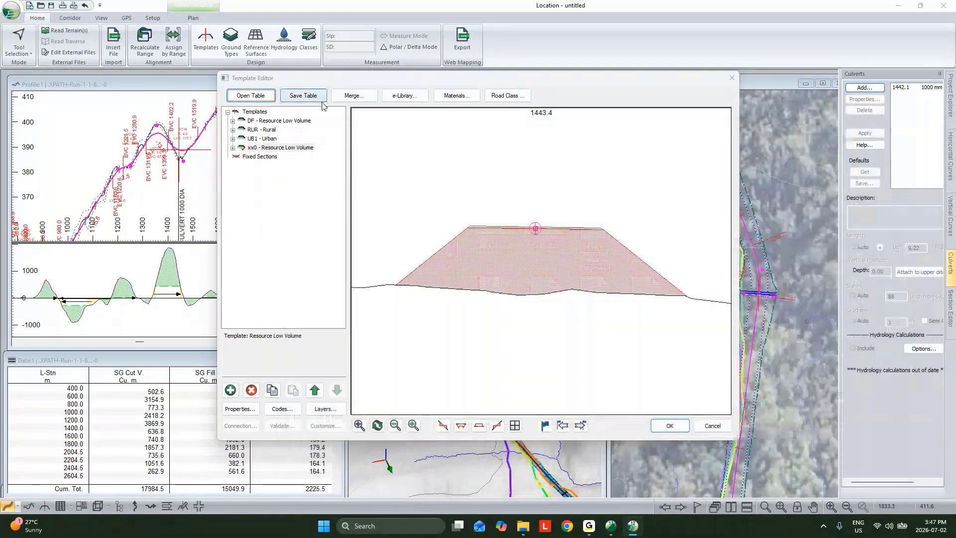
# Merge the ARMD Armour Ditch template from Armoured Ditch.tpl into the template list and expand its components.
pyautogui.click(250, 95)
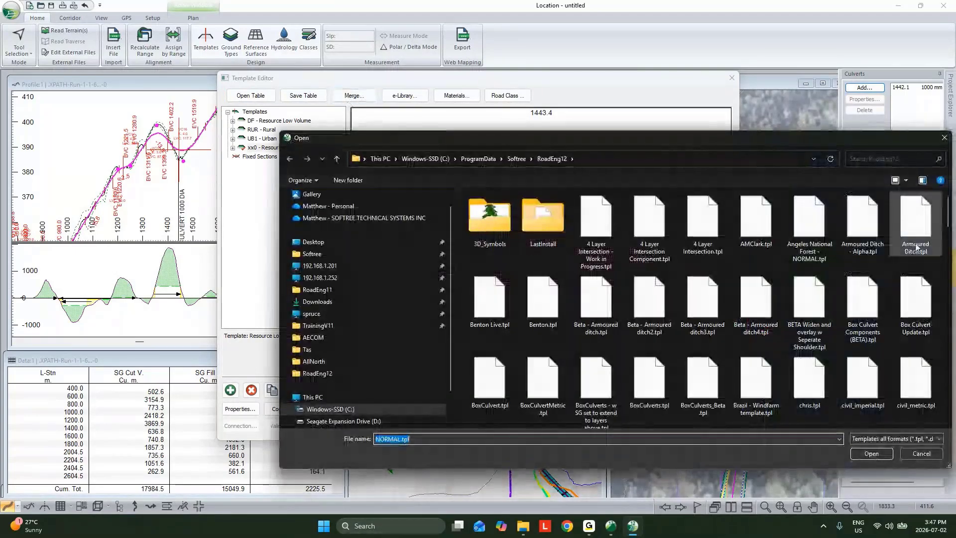
pyautogui.click(916, 239)
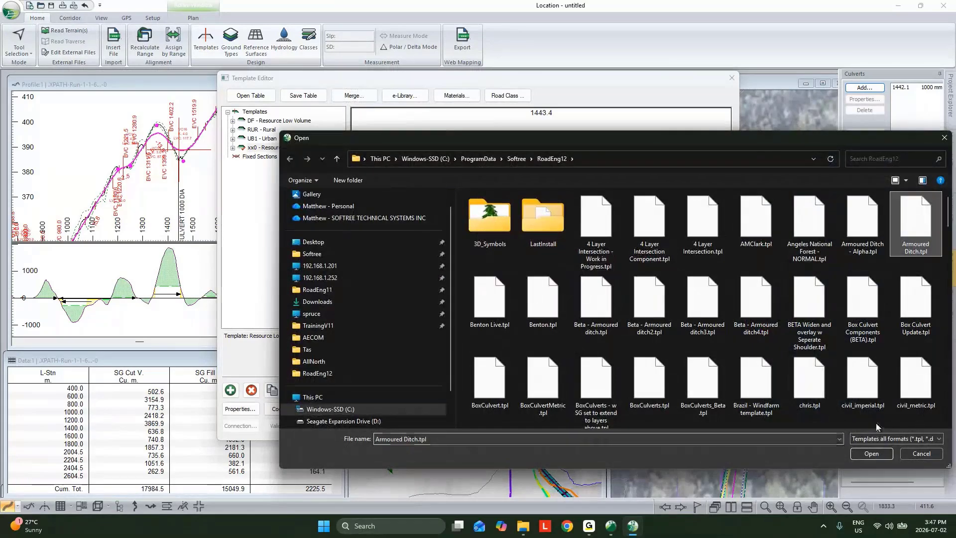
pyautogui.click(870, 453)
pyautogui.click(389, 207)
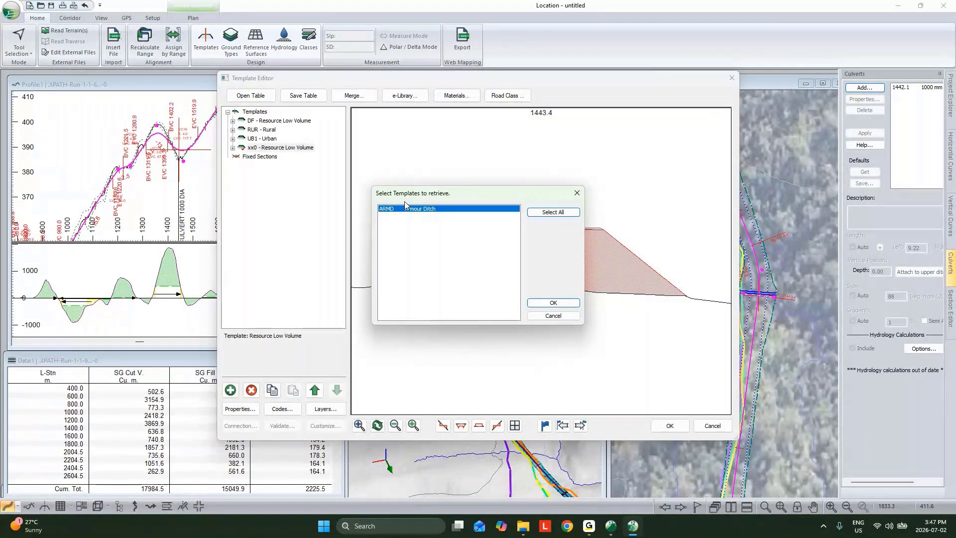
pyautogui.click(552, 302)
pyautogui.moveTo(520, 253); pyautogui.dragTo(532, 344)
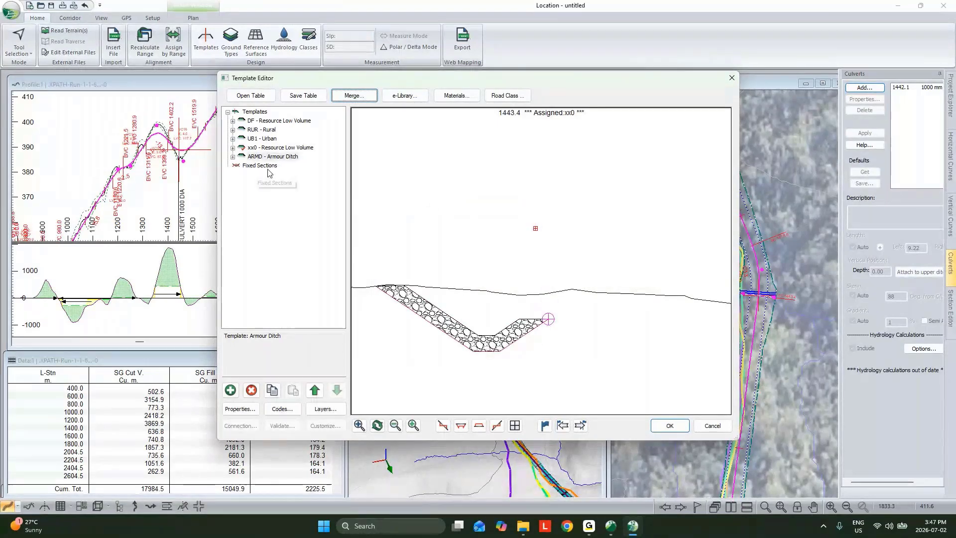
pyautogui.doubleClick(284, 158)
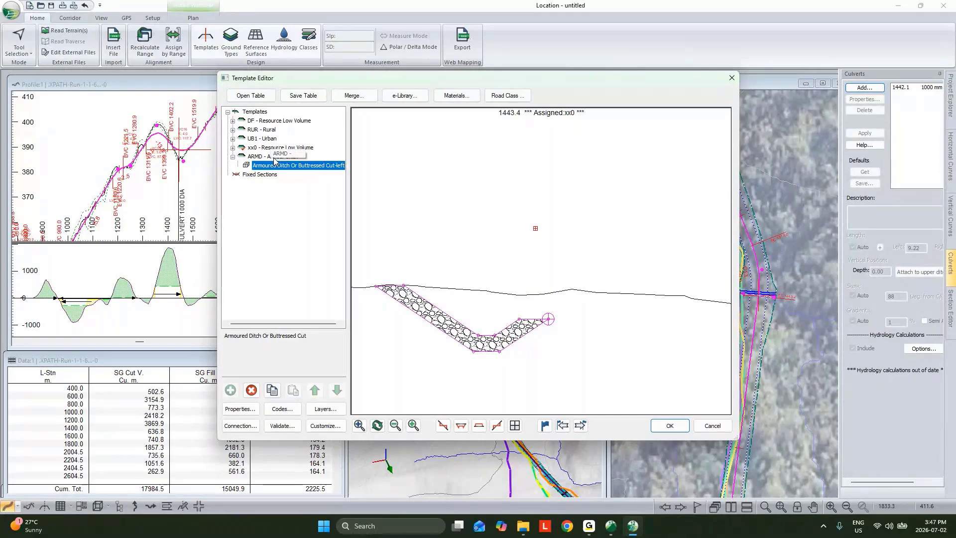
# Check the Path Explorer search progress in the Terrain window, and accept the Template Editor changes back in the Location window.
pyautogui.click(611, 525)
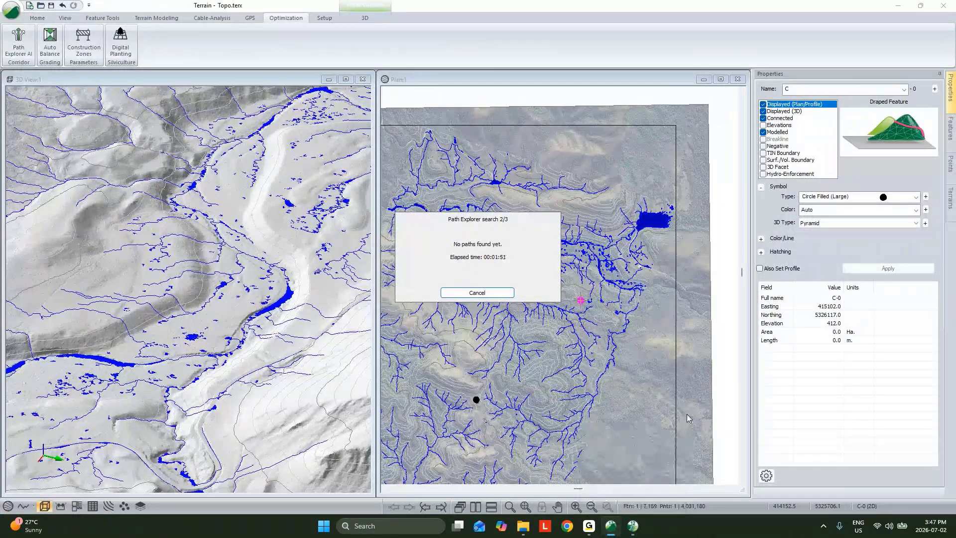
pyautogui.click(634, 531)
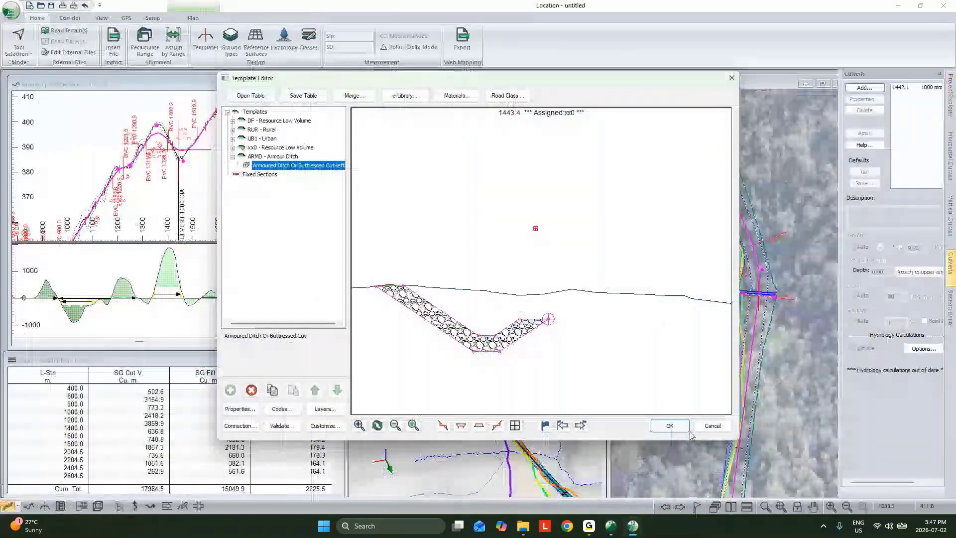
pyautogui.click(669, 425)
# Activate the Selection Tool in the plan, and delete all points of the profile over the full station range.
pyautogui.rightClick(756, 272)
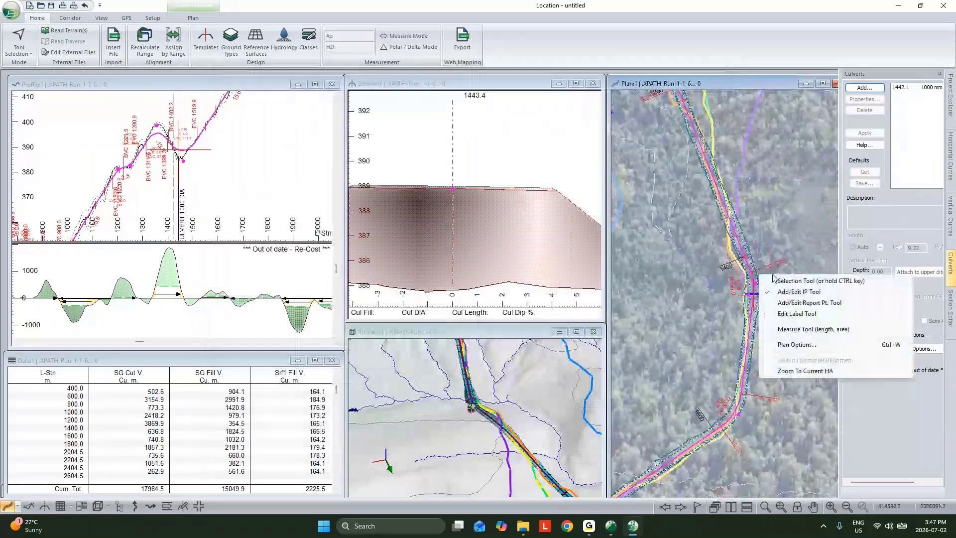
pyautogui.click(778, 284)
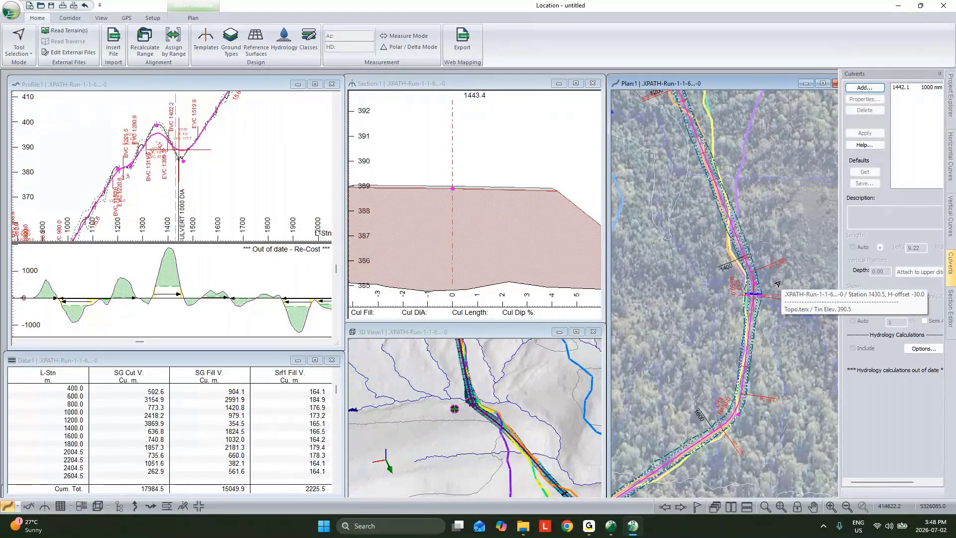
pyautogui.click(315, 84)
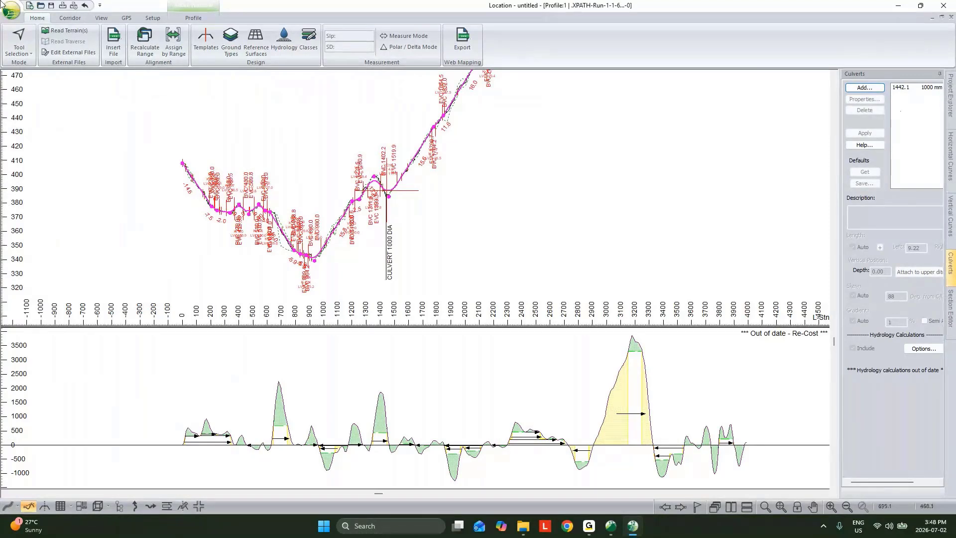
pyautogui.click(66, 18)
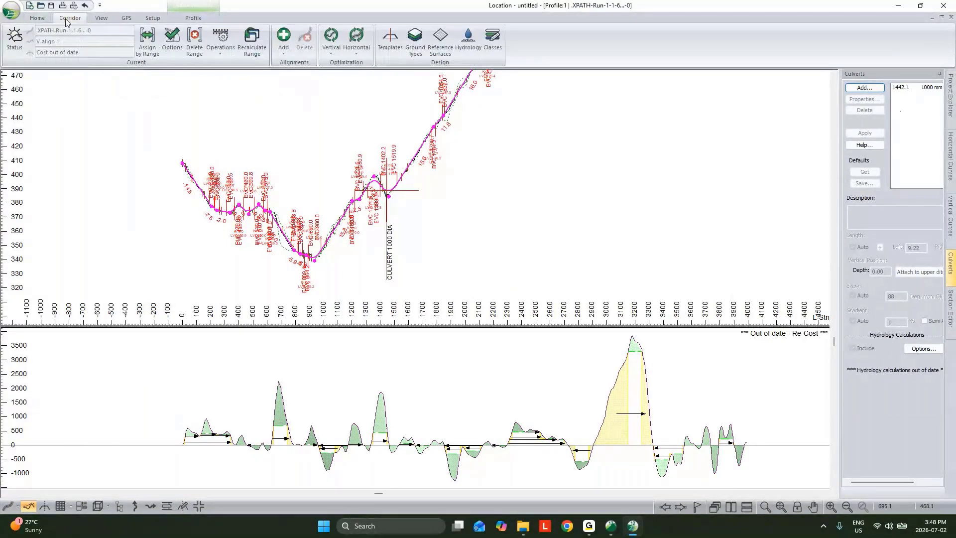
pyautogui.click(194, 42)
pyautogui.click(447, 261)
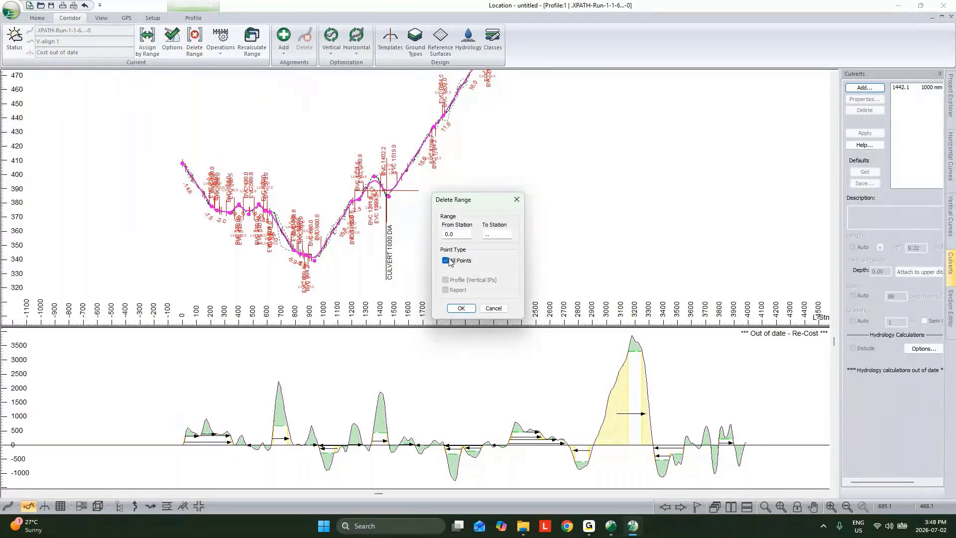
pyautogui.click(461, 308)
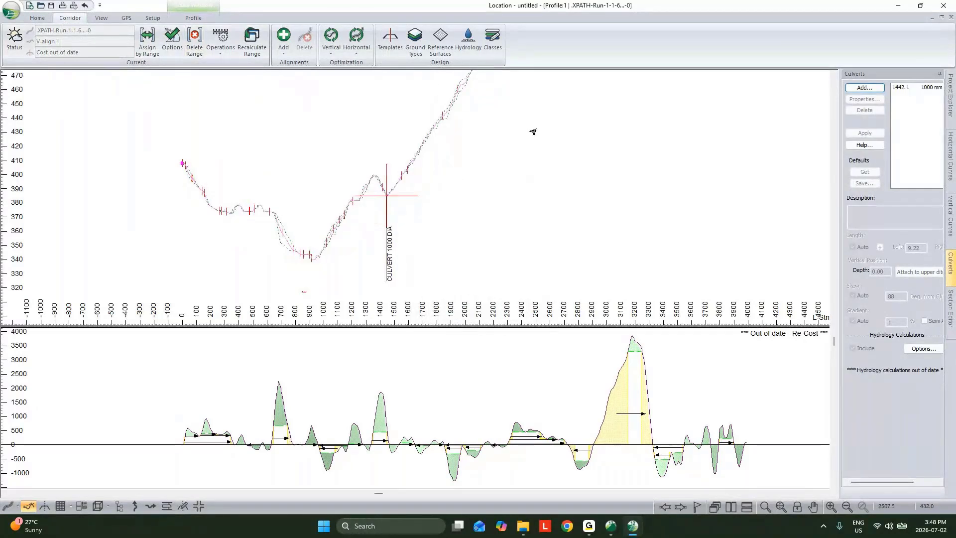
pyautogui.click(951, 99)
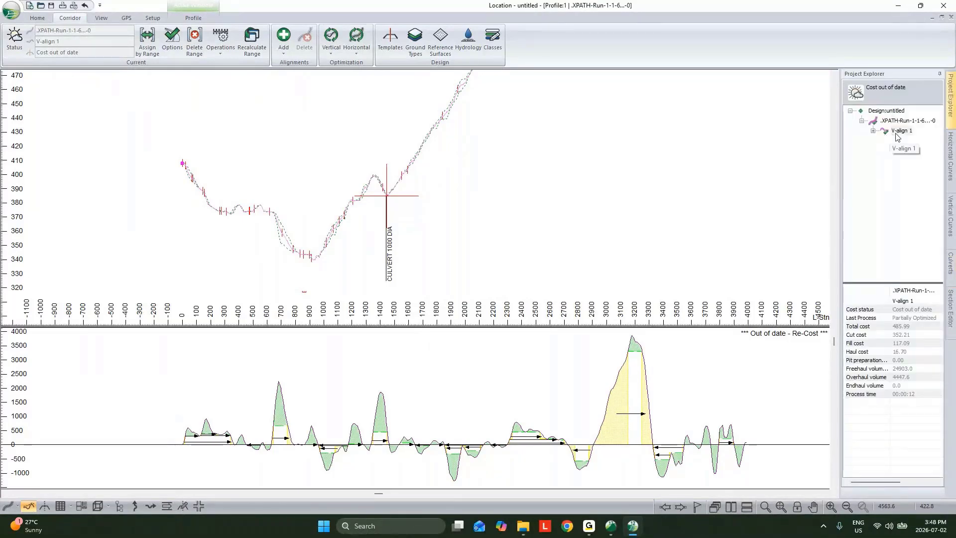
pyautogui.rightClick(896, 138)
pyautogui.click(902, 156)
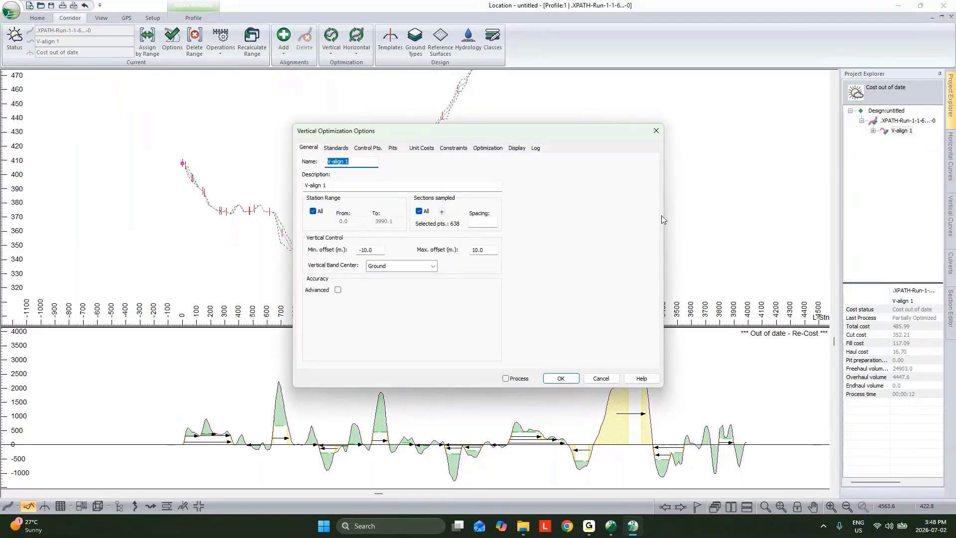
pyautogui.click(600, 379)
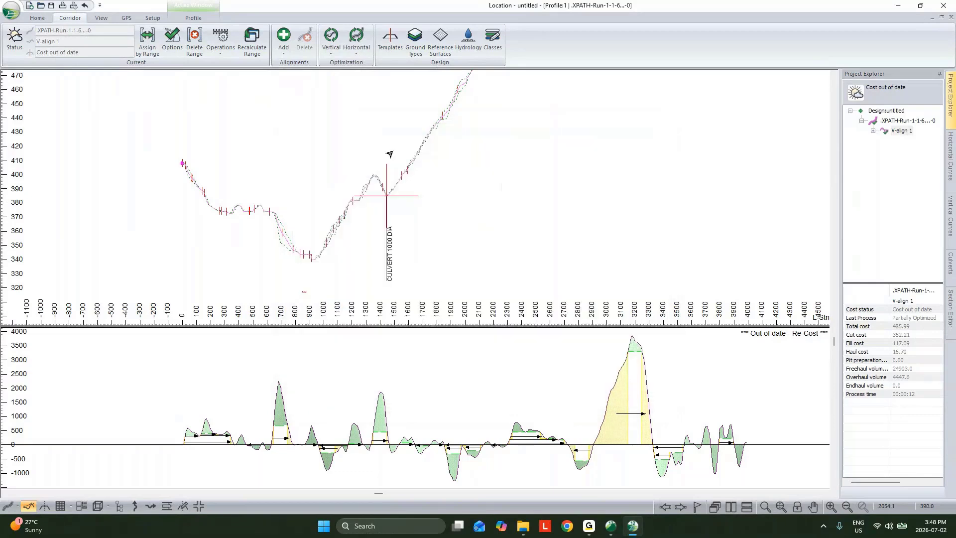
pyautogui.rightClick(912, 135)
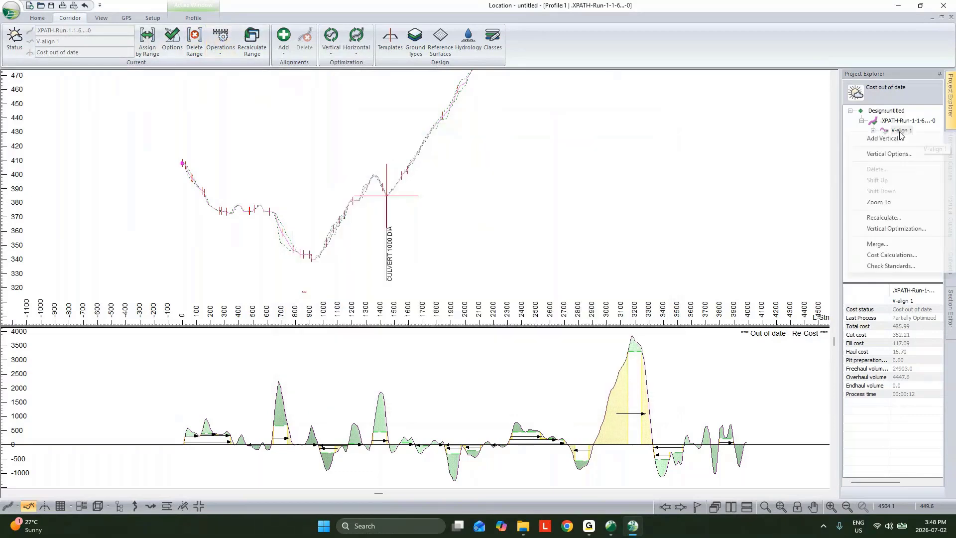
pyautogui.click(930, 63)
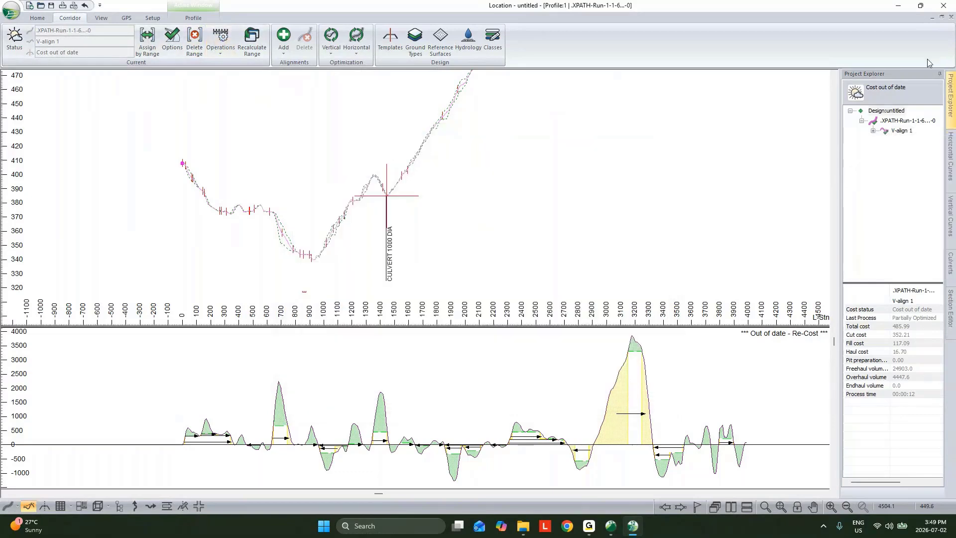
pyautogui.rightClick(904, 133)
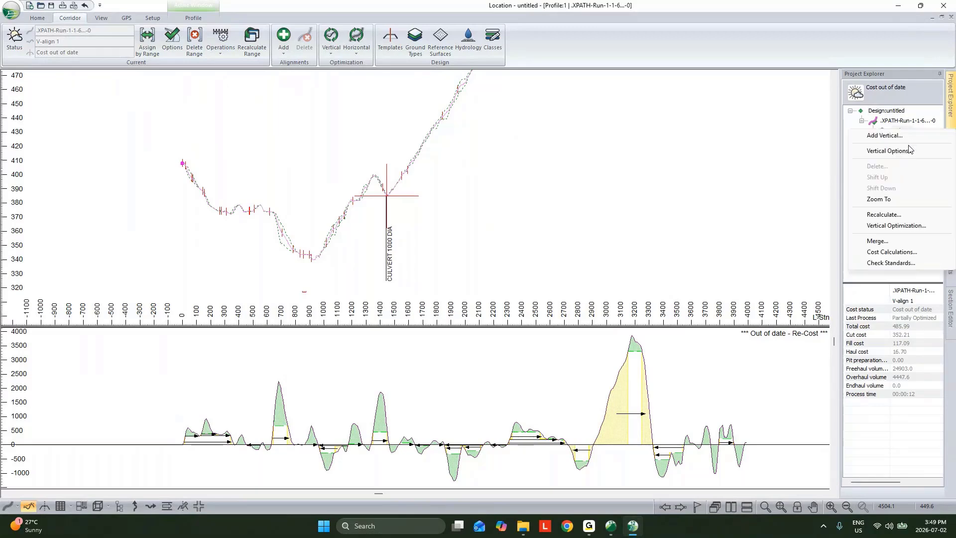
pyautogui.click(911, 152)
pyautogui.click(600, 378)
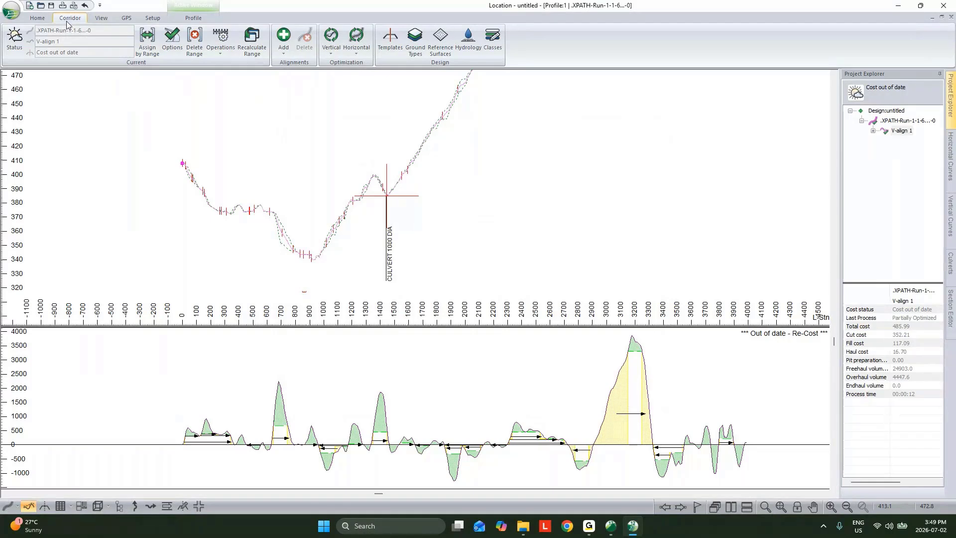
# Open the vertical optimization options for V-align 1 and examine its vertical offsets, grade limits and minimum curvature standards.
pyautogui.click(337, 54)
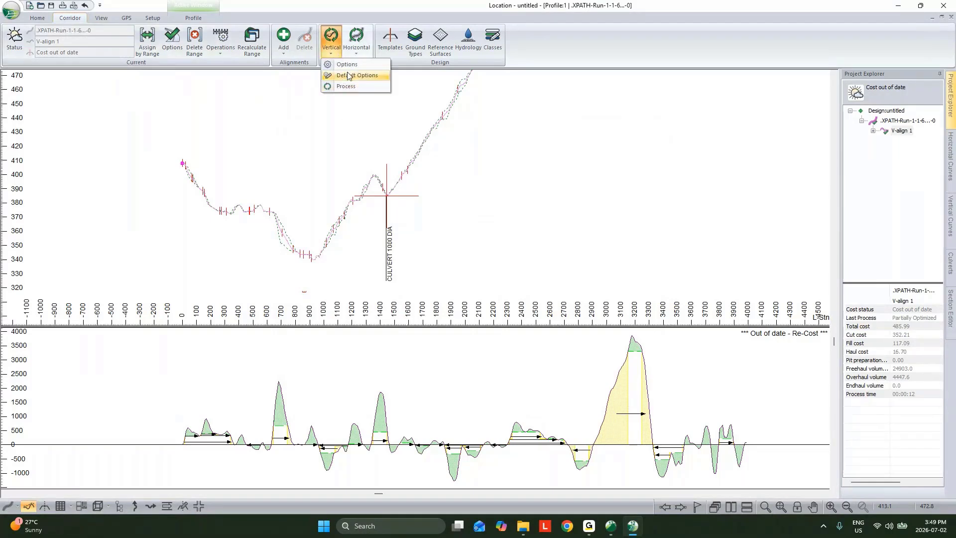
pyautogui.click(349, 65)
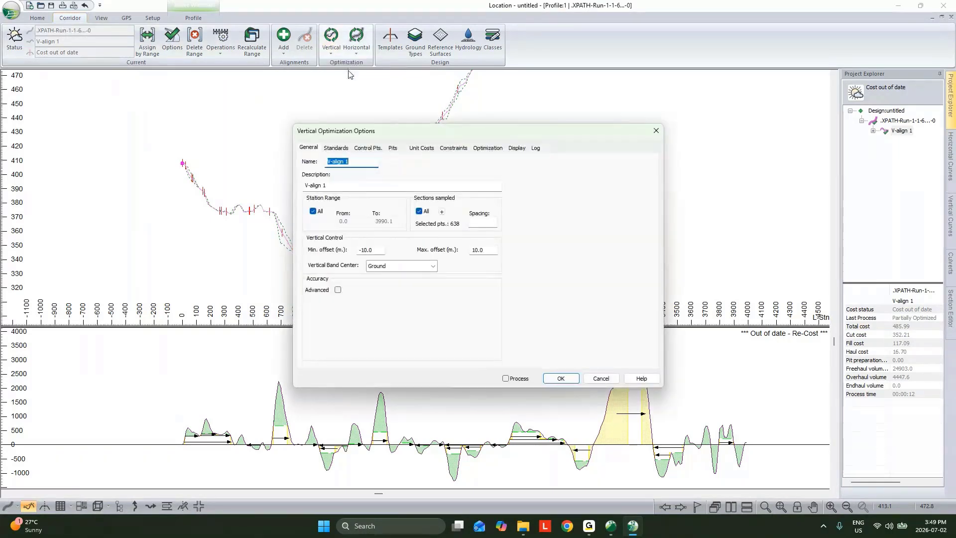
pyautogui.doubleClick(359, 256)
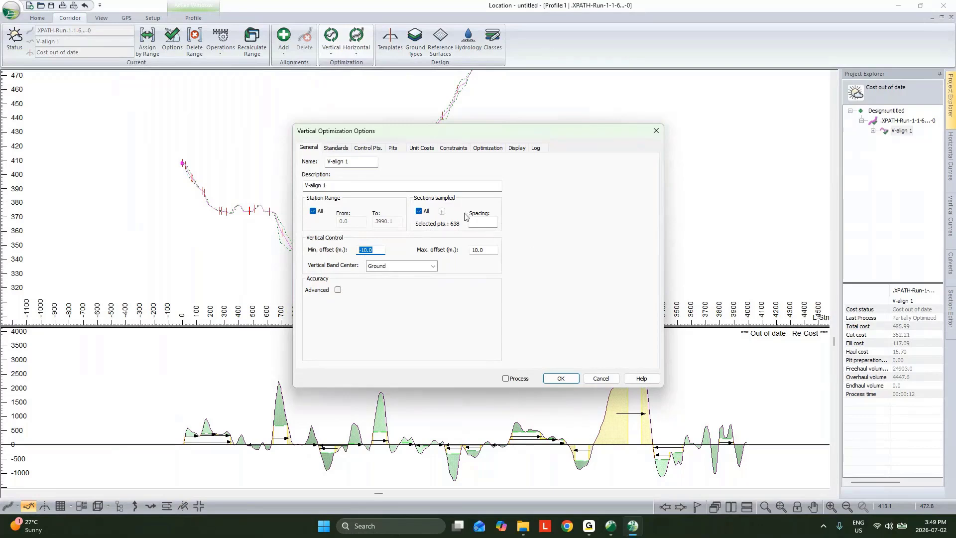
pyautogui.click(335, 150)
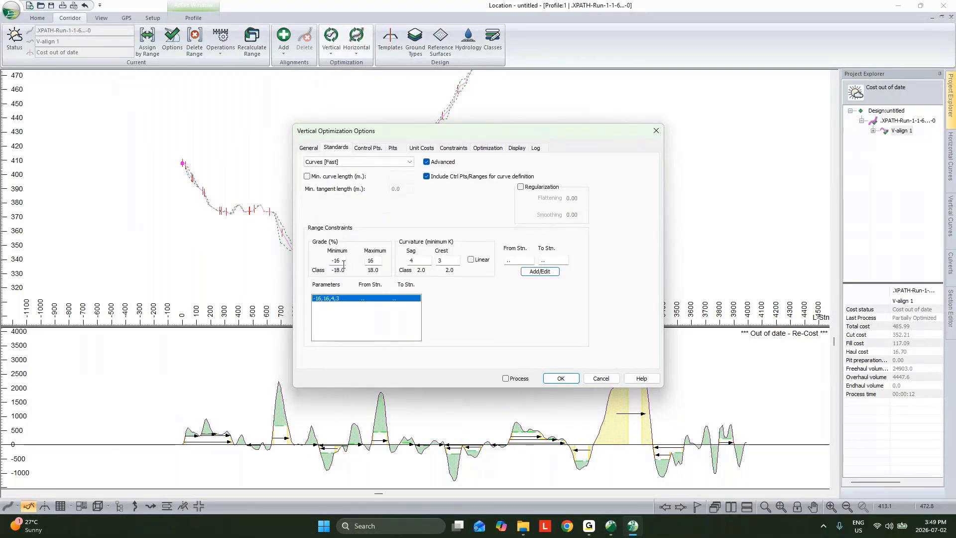
pyautogui.moveTo(343, 261); pyautogui.dragTo(329, 265)
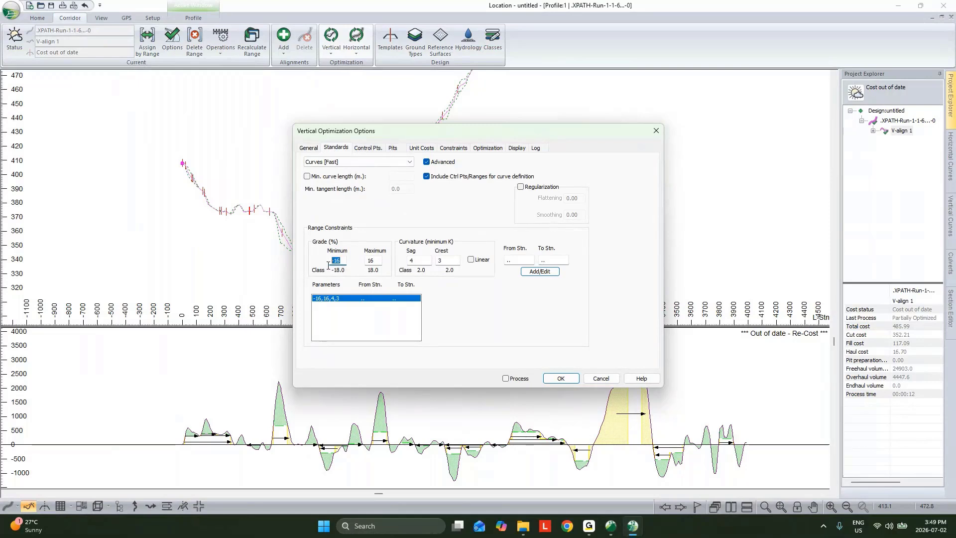
pyautogui.doubleClick(371, 262)
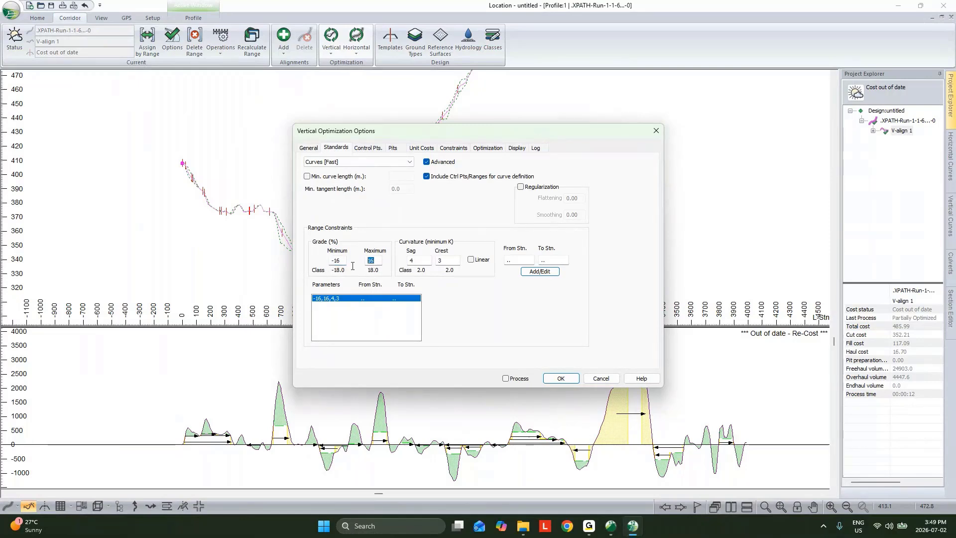
pyautogui.doubleClick(412, 260)
pyautogui.click(367, 148)
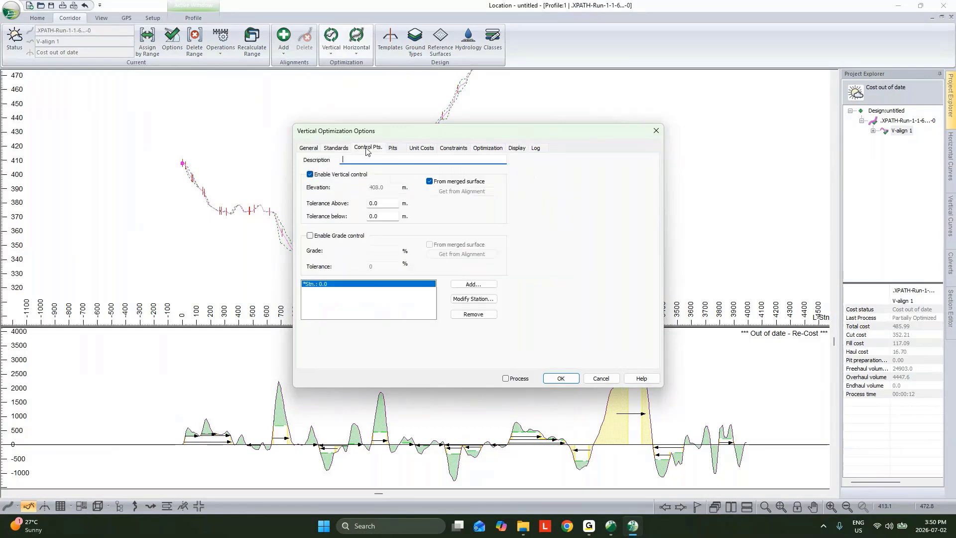
pyautogui.click(336, 149)
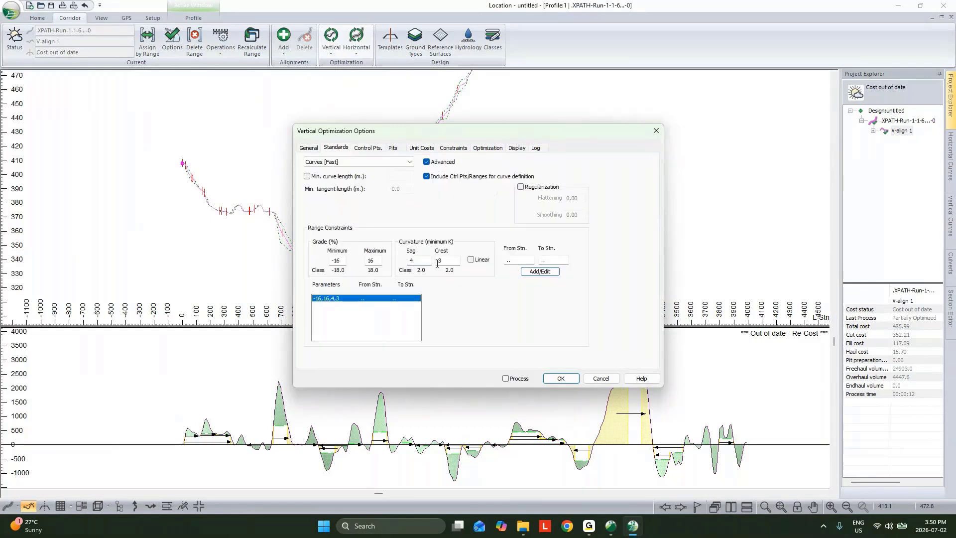
# Examine the control points, pits, and the excavation and embankment handling costs for overburden in the vertical optimization options.
pyautogui.click(372, 149)
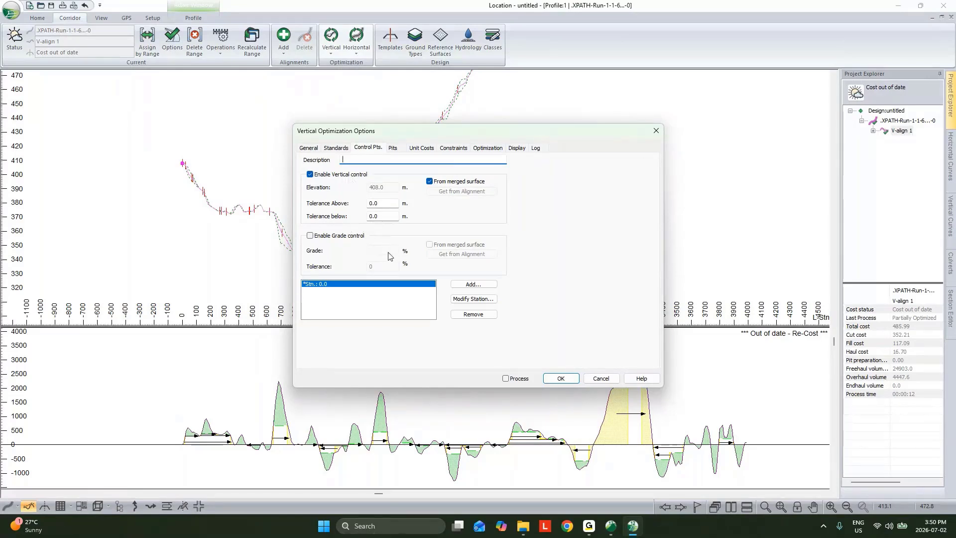
pyautogui.click(393, 149)
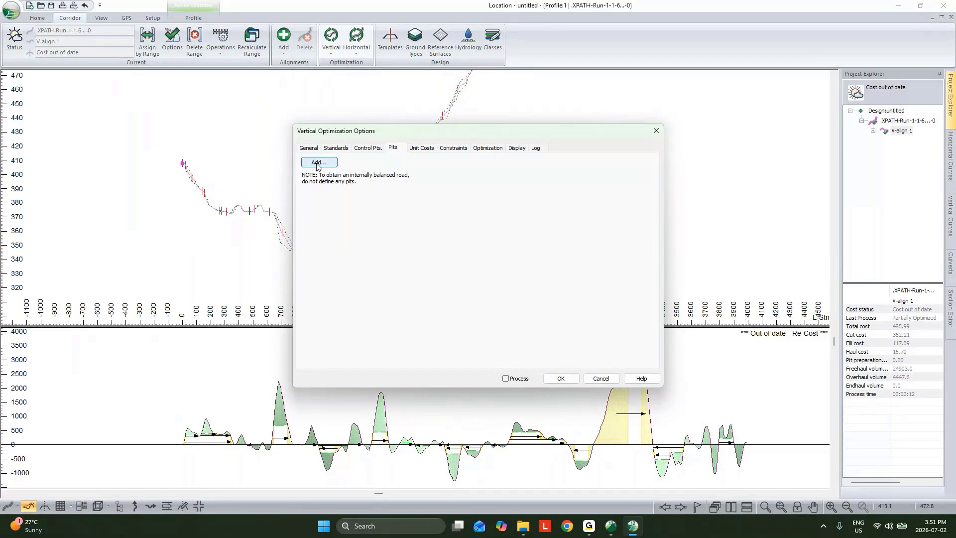
pyautogui.click(423, 149)
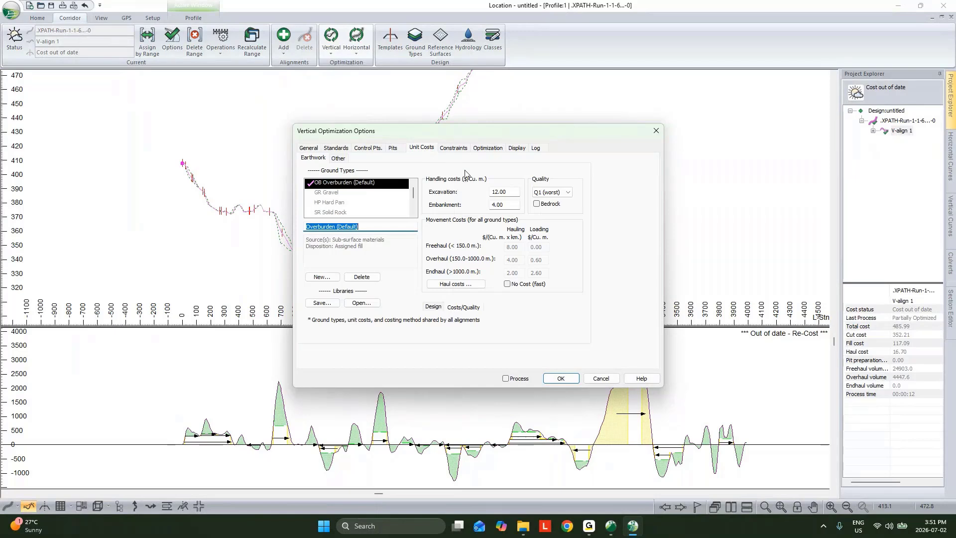
pyautogui.doubleClick(501, 192)
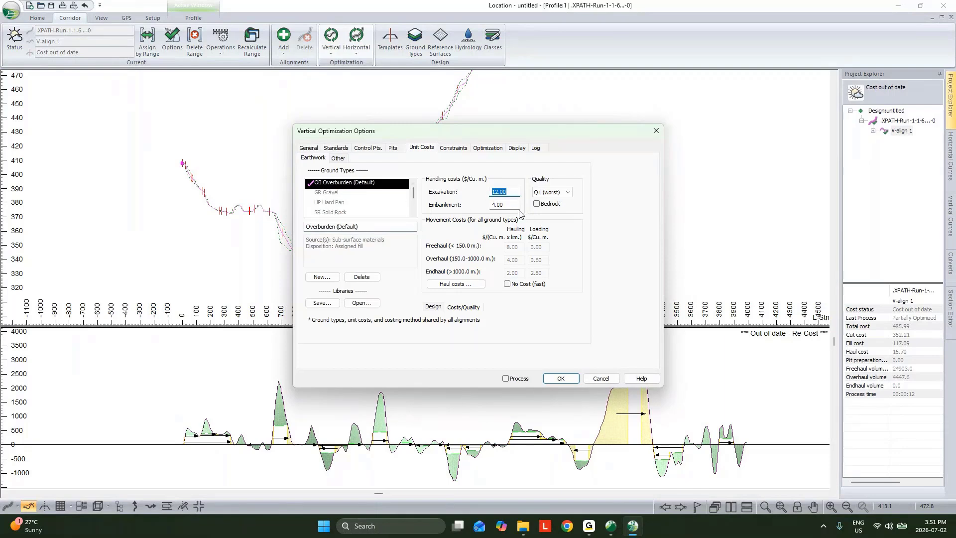
pyautogui.press('Tab')
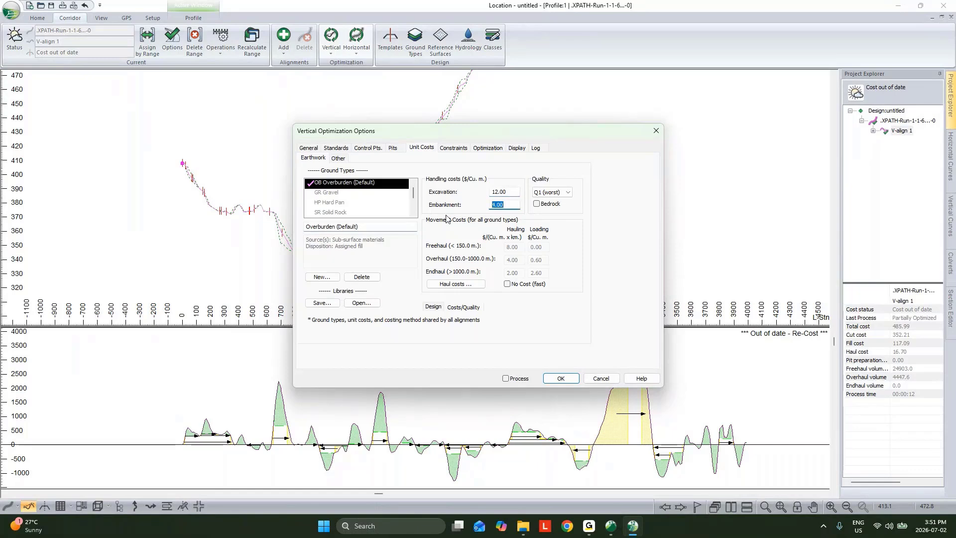
# Review the haul cost curve, the Solid Rock unit costs, and the Direction and Min. Fill constraints.
pyautogui.click(456, 284)
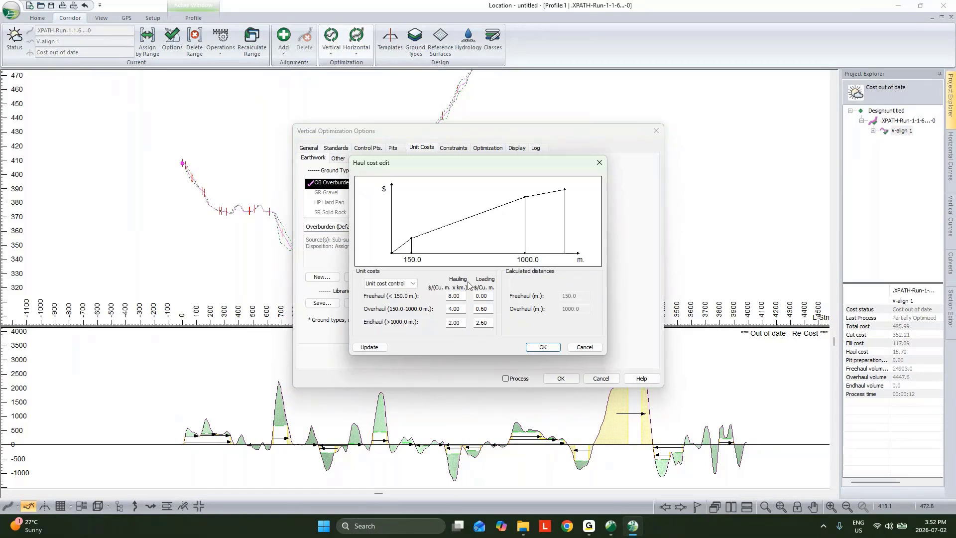
pyautogui.click(584, 347)
pyautogui.click(342, 213)
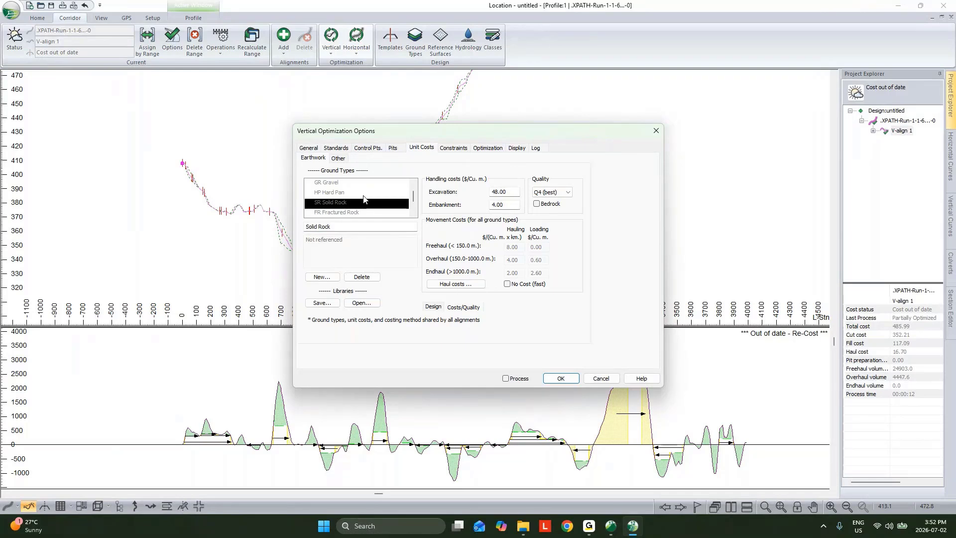
pyautogui.click(457, 149)
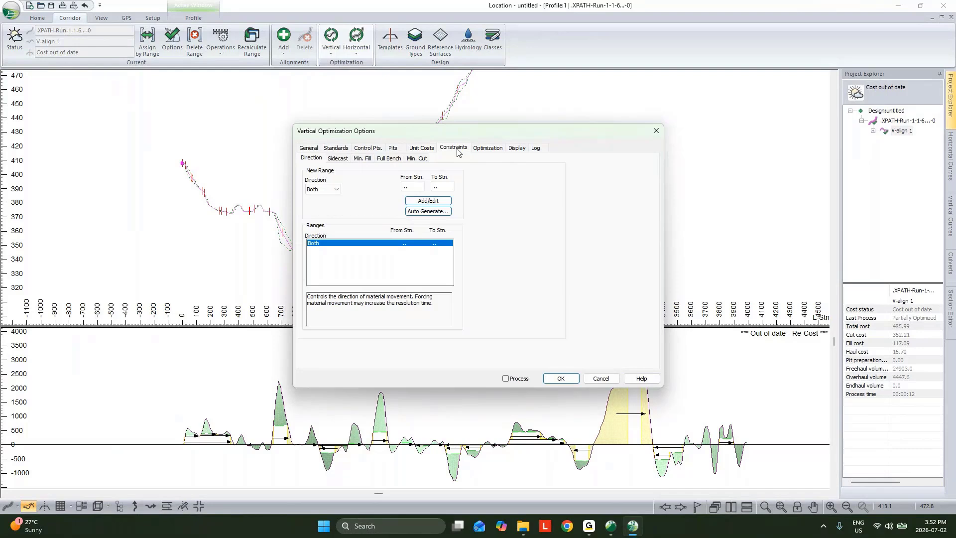
pyautogui.click(365, 160)
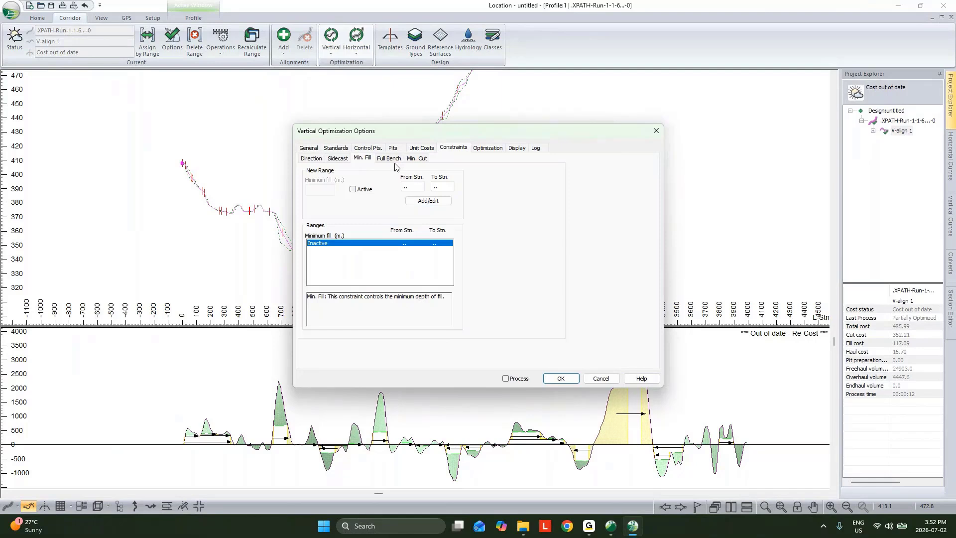
# Enable processing, run the vertical optimization of V-align 1, and dismiss the resulting message and feasibility log.
pyautogui.click(505, 379)
pyautogui.click(561, 378)
pyautogui.click(459, 321)
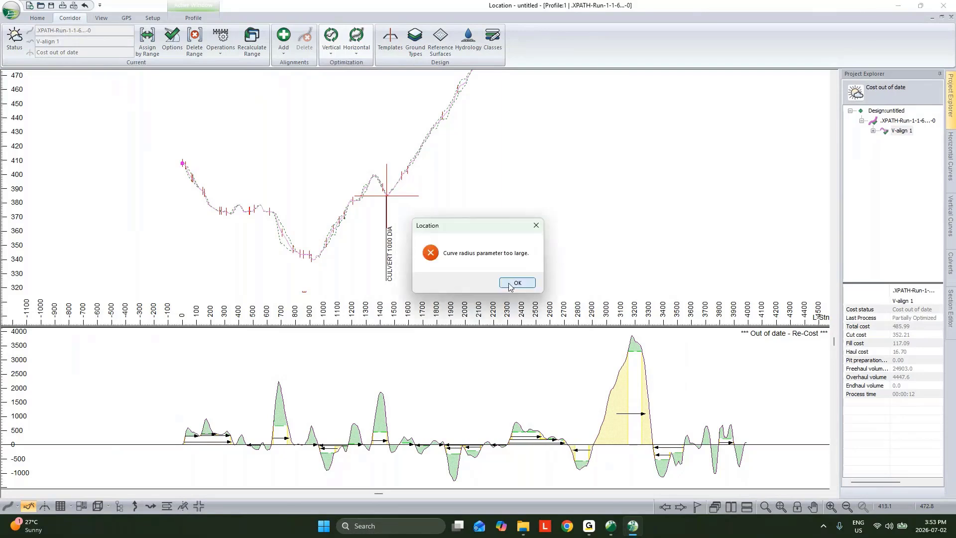
pyautogui.click(505, 285)
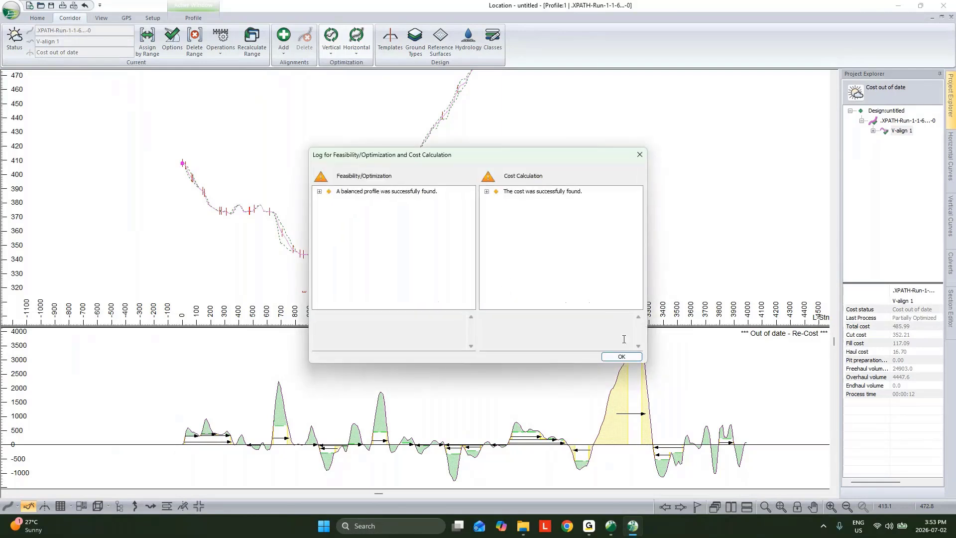
pyautogui.click(622, 353)
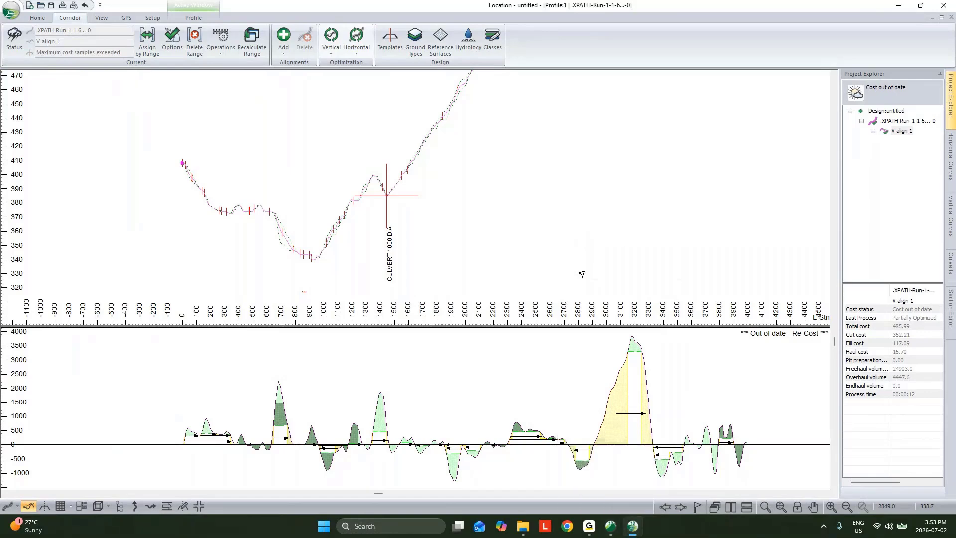
# Switch to the Terrain window, accept the Path Explorer network results, and examine the generated road paths in 3D.
pyautogui.click(612, 526)
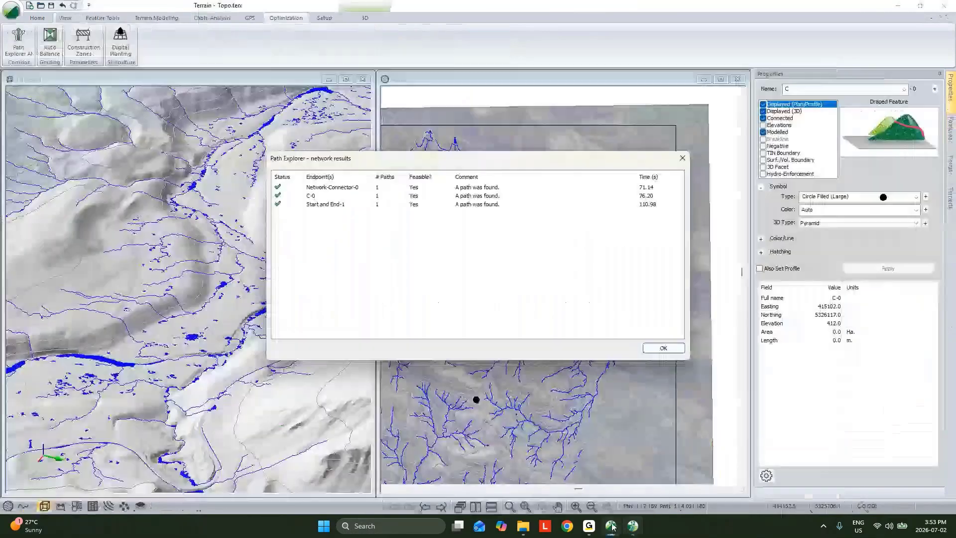
pyautogui.click(660, 348)
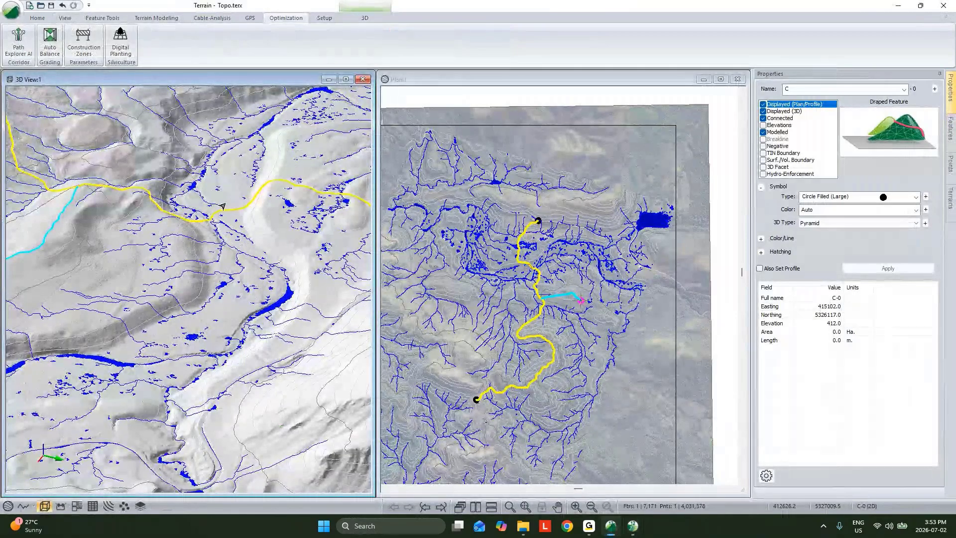
pyautogui.scroll(-5, 239, 249)
pyautogui.moveTo(284, 244); pyautogui.dragTo(191, 281)
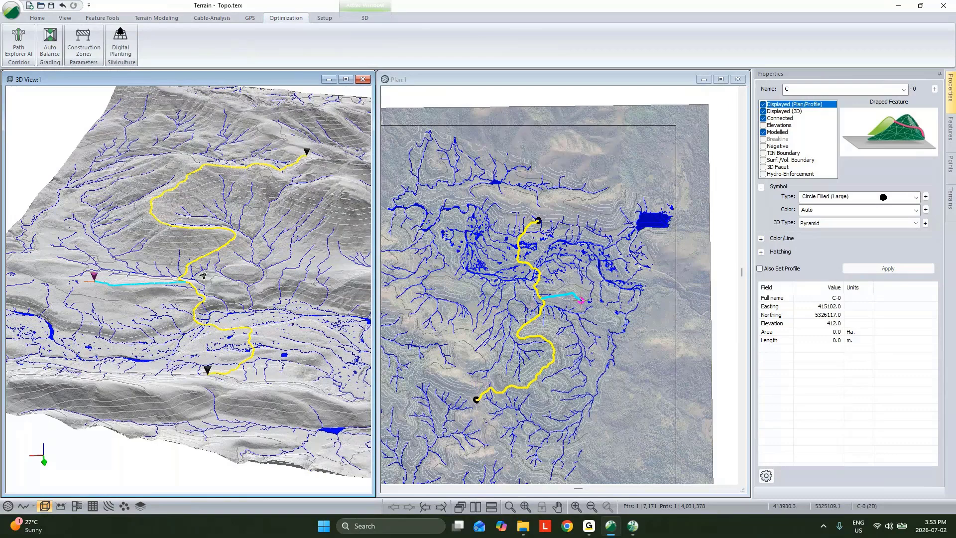
pyautogui.moveTo(203, 275); pyautogui.dragTo(161, 240)
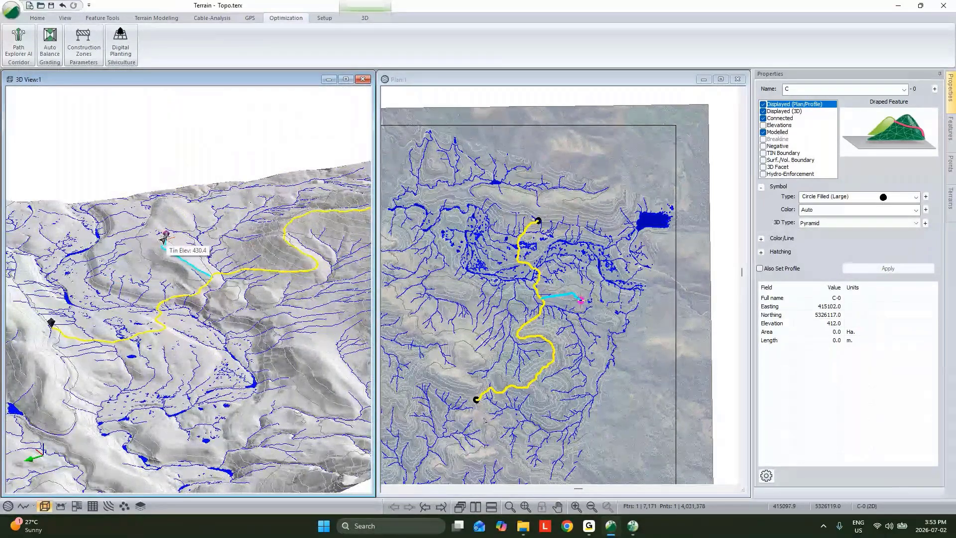
pyautogui.moveTo(163, 239); pyautogui.dragTo(224, 266, button='middle')
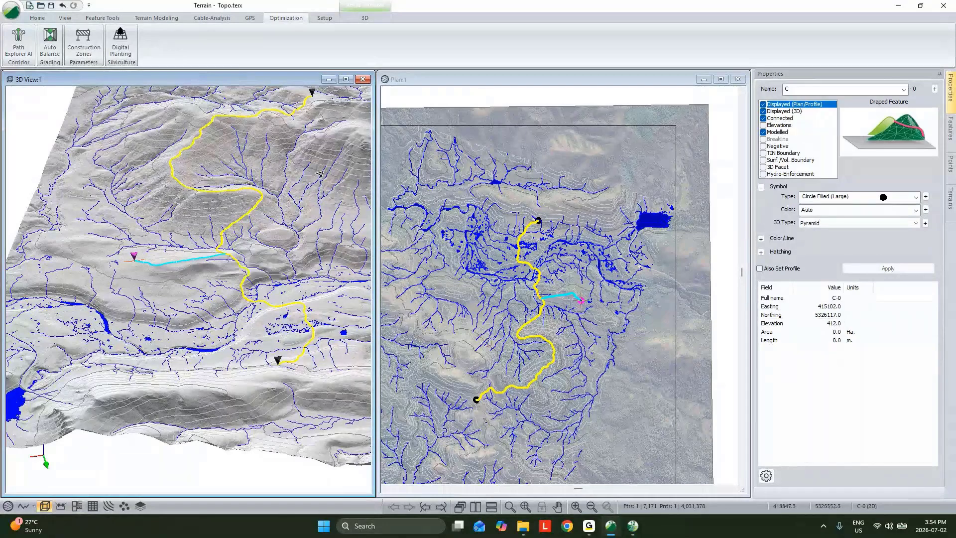
pyautogui.moveTo(270, 215); pyautogui.dragTo(269, 231, button='middle')
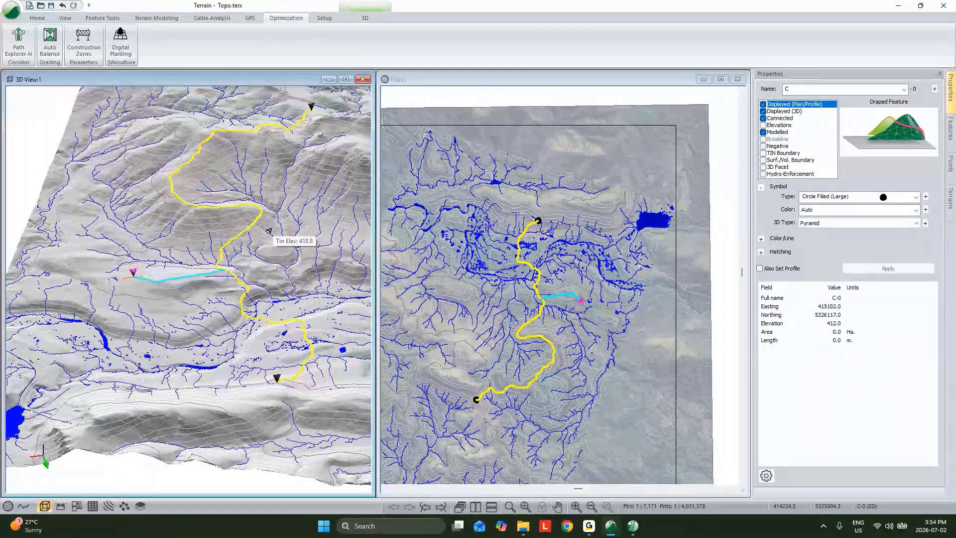
# Inspect the optimized profile and mass haul diagram in the Location window, minimize the profile, and briefly recheck the Terrain window.
pyautogui.click(632, 525)
pyautogui.scroll(-1, 600, 284)
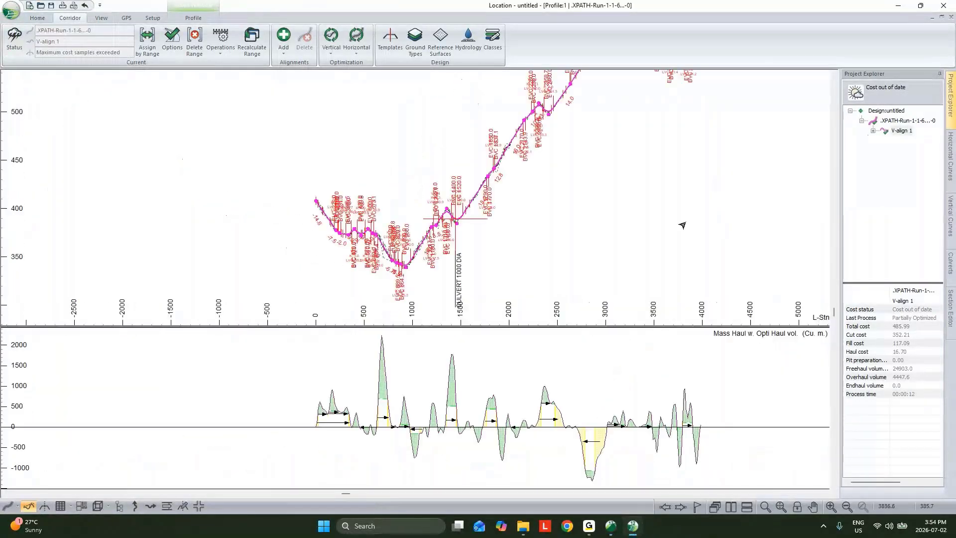
pyautogui.moveTo(640, 236); pyautogui.dragTo(563, 291, button='middle')
pyautogui.scroll(-1, 562, 292)
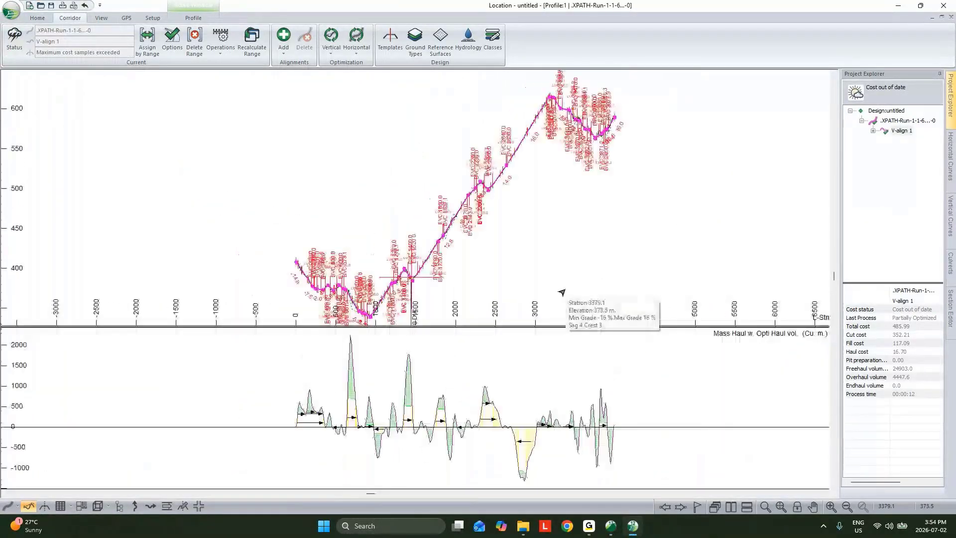
pyautogui.click(932, 17)
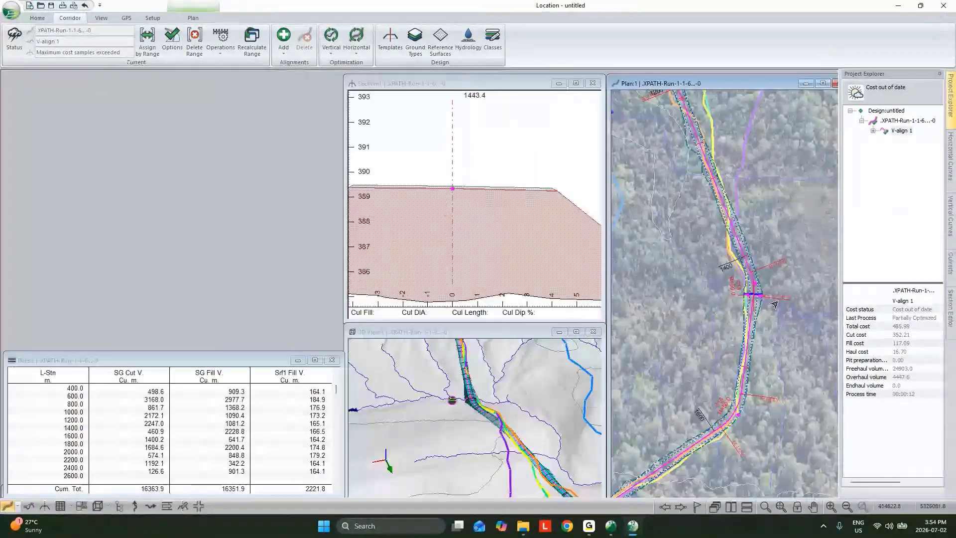
pyautogui.click(611, 526)
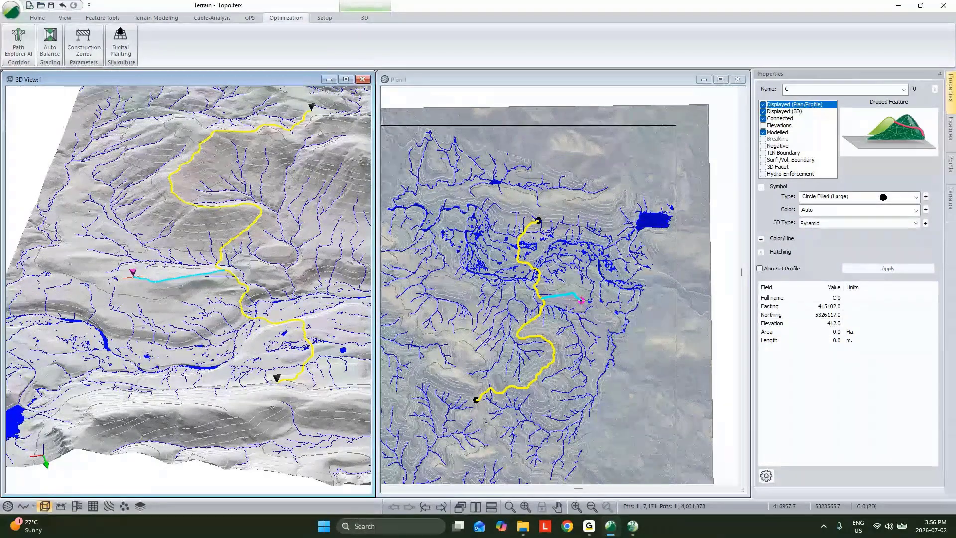
pyautogui.click(631, 529)
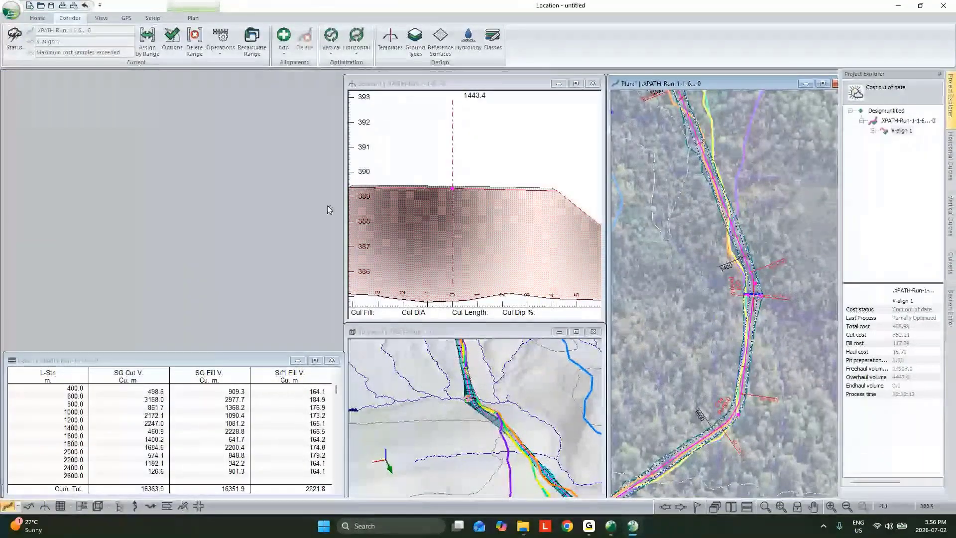
# Tile the Location windows, and load the normal.dlt screen layout without bringing in its plan display settings.
pyautogui.click(734, 510)
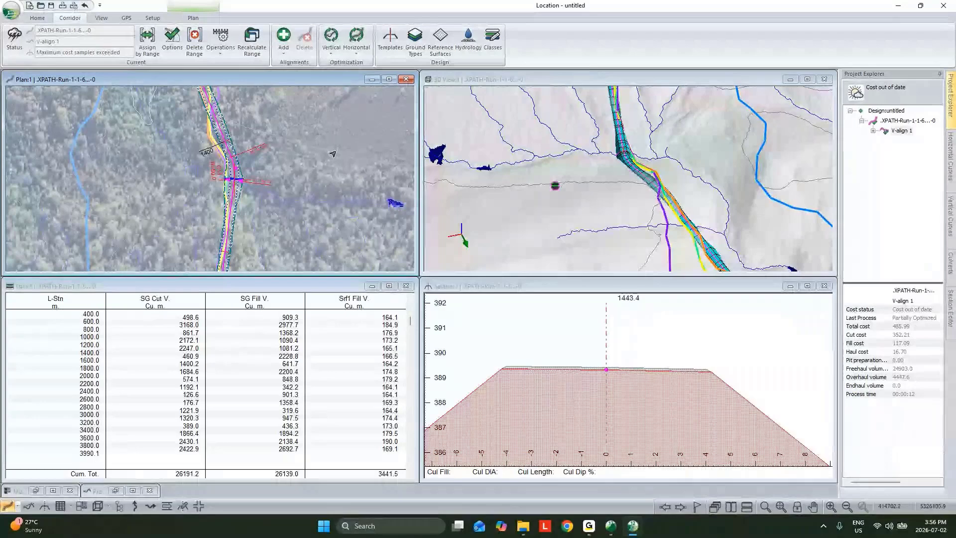
pyautogui.click(101, 17)
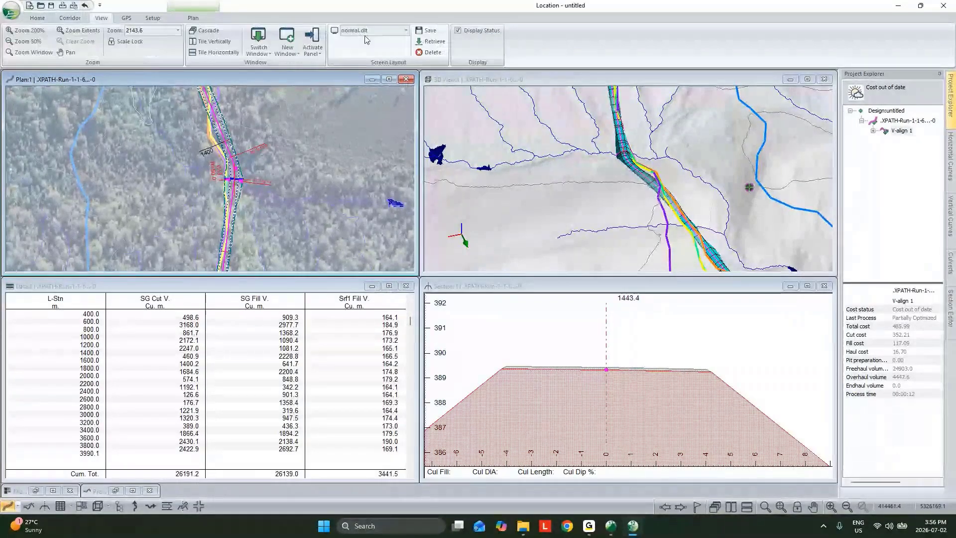
pyautogui.click(371, 30)
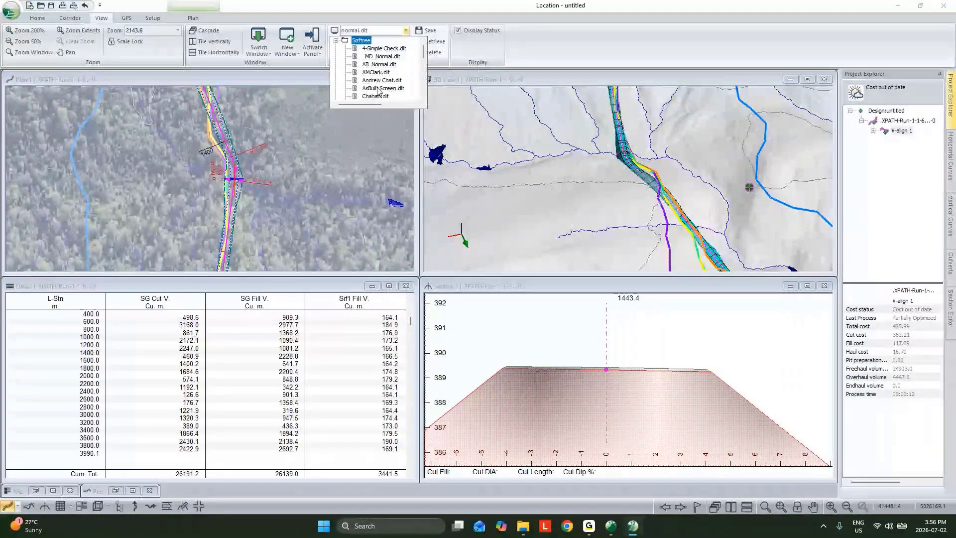
pyautogui.scroll(-5, 380, 93)
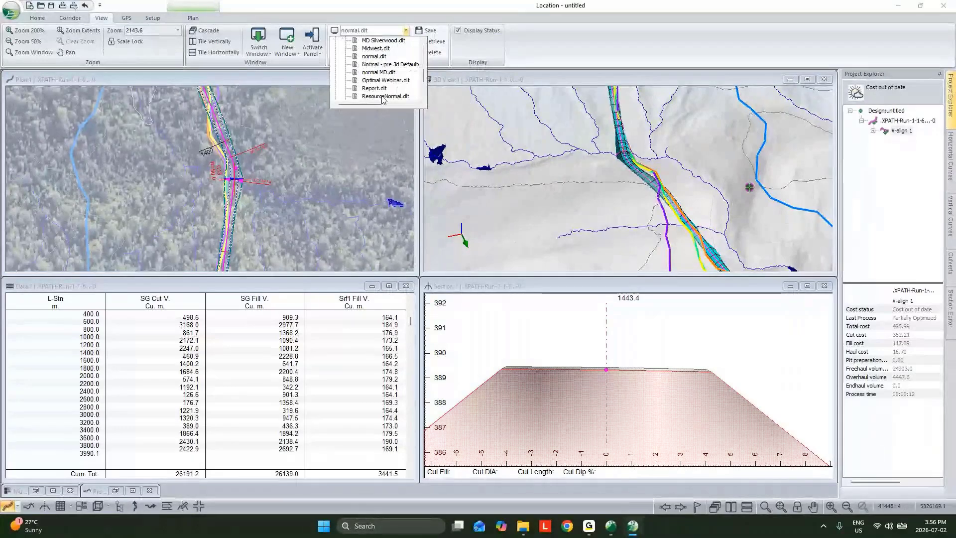
pyautogui.click(382, 96)
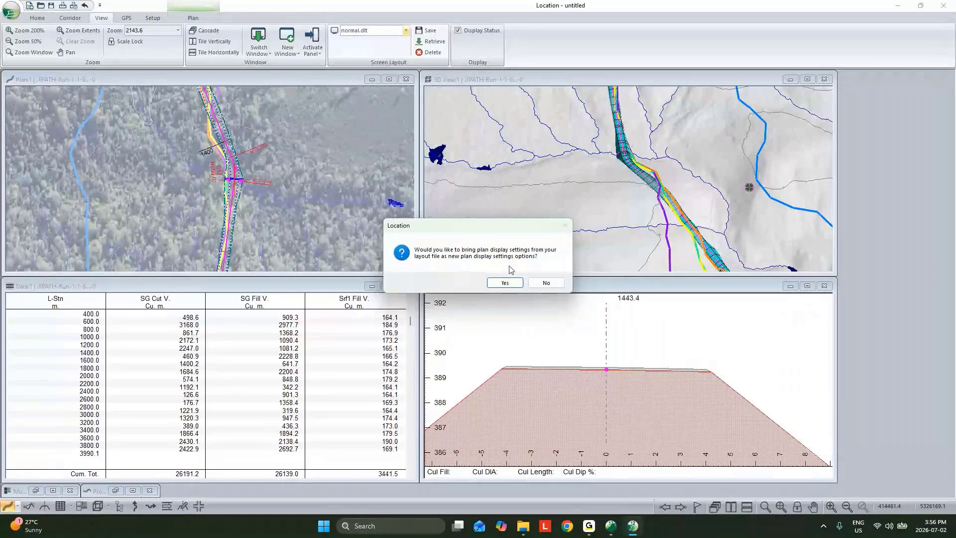
pyautogui.click(544, 284)
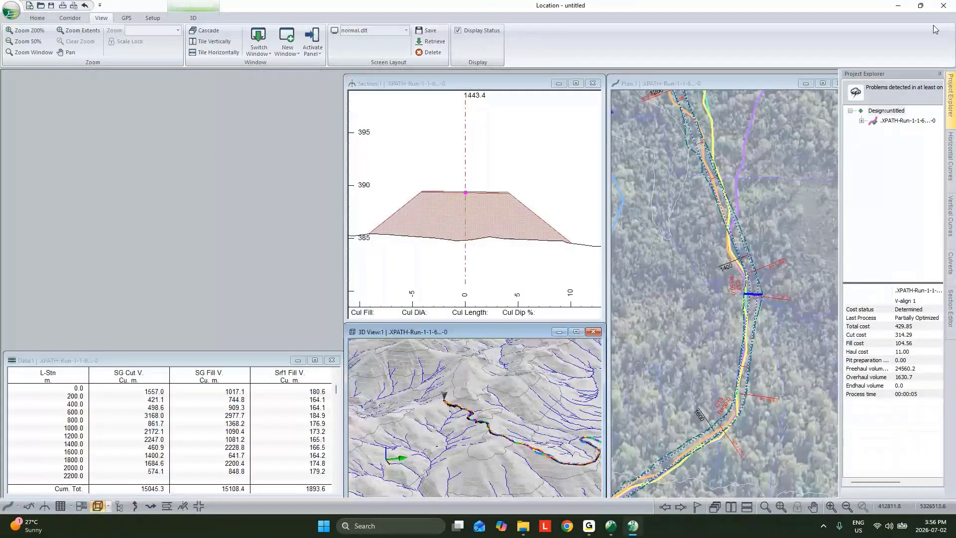
# Bring up the profile window, and examine the alignment in profile, in plan back to its start, and in the 3D view.
pyautogui.click(29, 506)
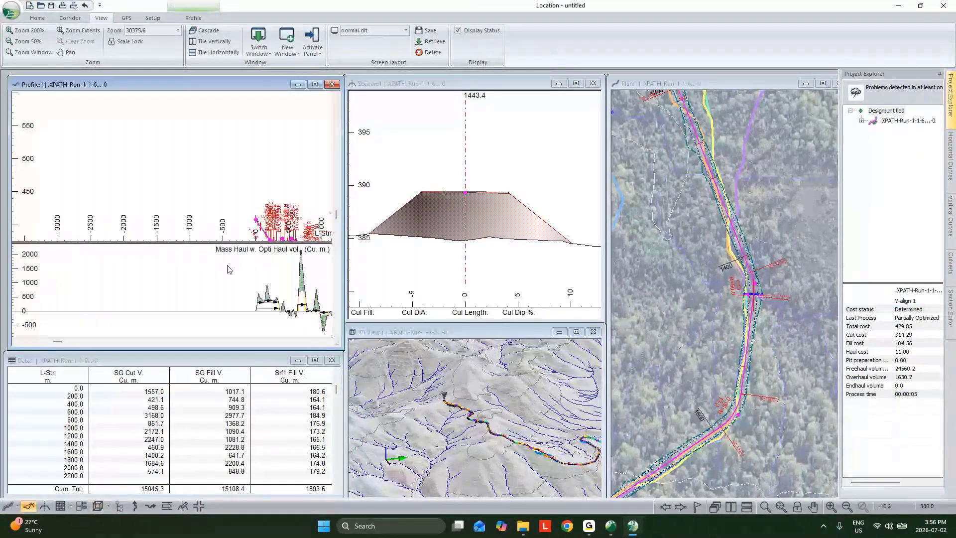
pyautogui.moveTo(265, 178); pyautogui.dragTo(182, 100, button='middle')
pyautogui.moveTo(742, 306); pyautogui.dragTo(739, 358, button='middle')
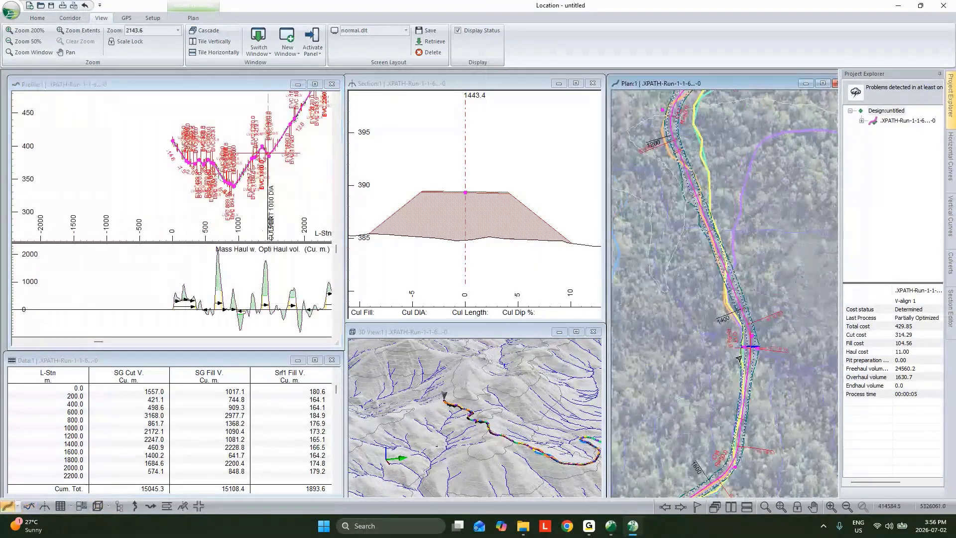
pyautogui.scroll(-1, 739, 358)
pyautogui.moveTo(702, 106); pyautogui.dragTo(750, 363, button='middle')
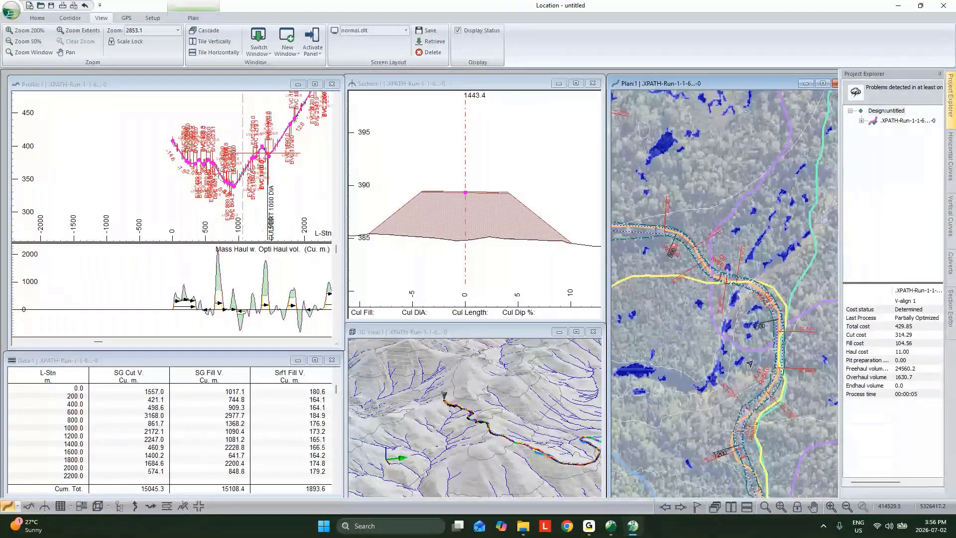
pyautogui.scroll(-1, 750, 364)
pyautogui.moveTo(685, 144); pyautogui.dragTo(722, 429, button='middle')
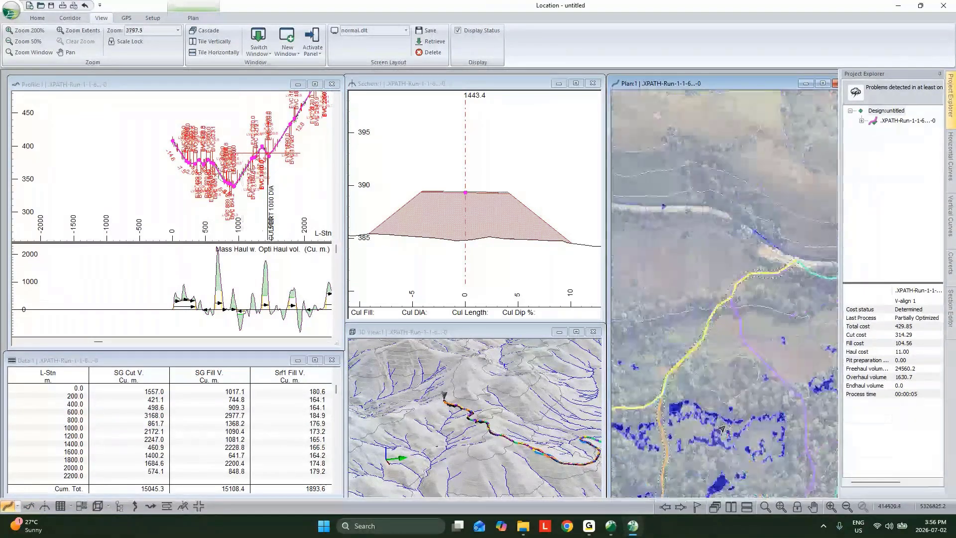
pyautogui.scroll(1, 682, 256)
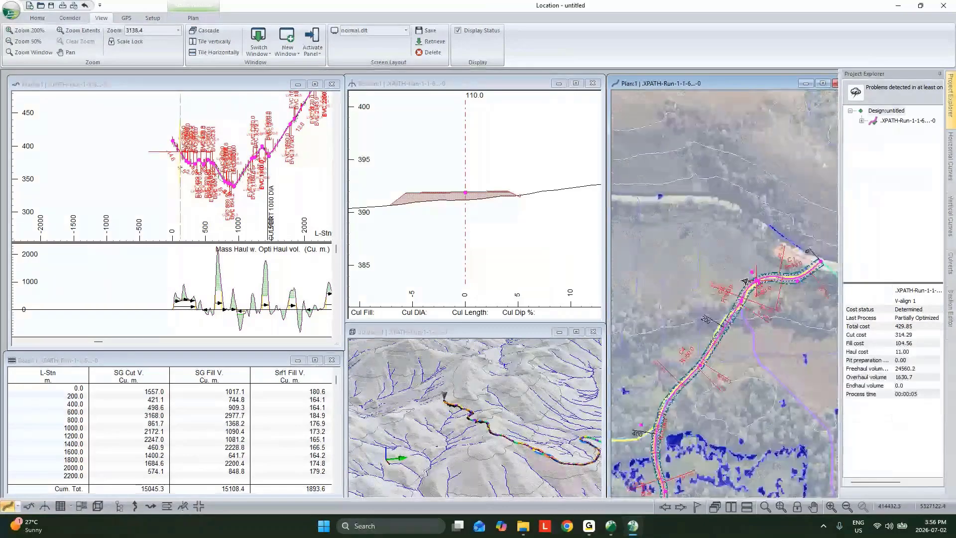
pyautogui.click(507, 386)
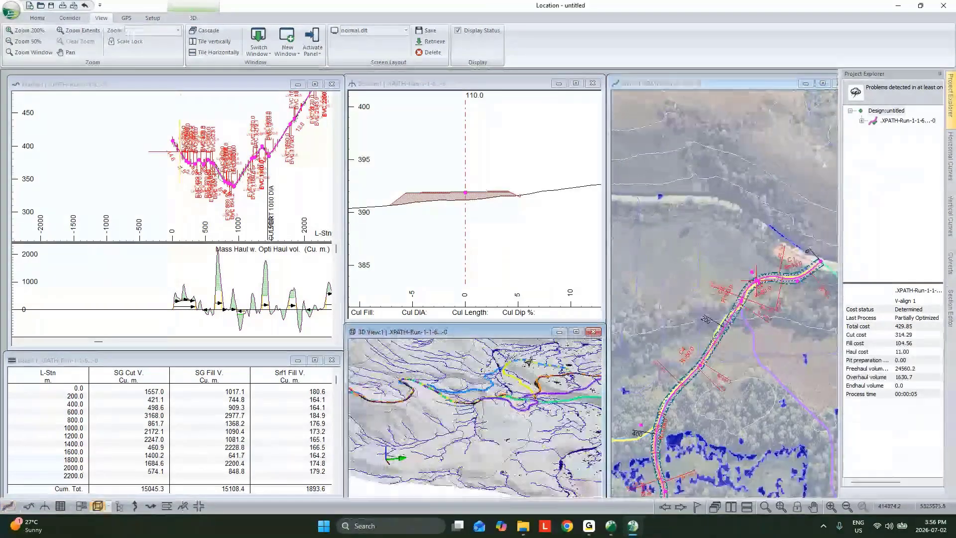
# Maximize the 3D view, examine the optimized road and alternative paths from several angles, and restore the tiled window layout.
pyautogui.scroll(-2, 500, 386)
pyautogui.moveTo(498, 388)
pyautogui.mouseDown(button='middle')
pyautogui.moveTo(483, 426)
pyautogui.moveTo(494, 379)
pyautogui.mouseUp(button='middle')
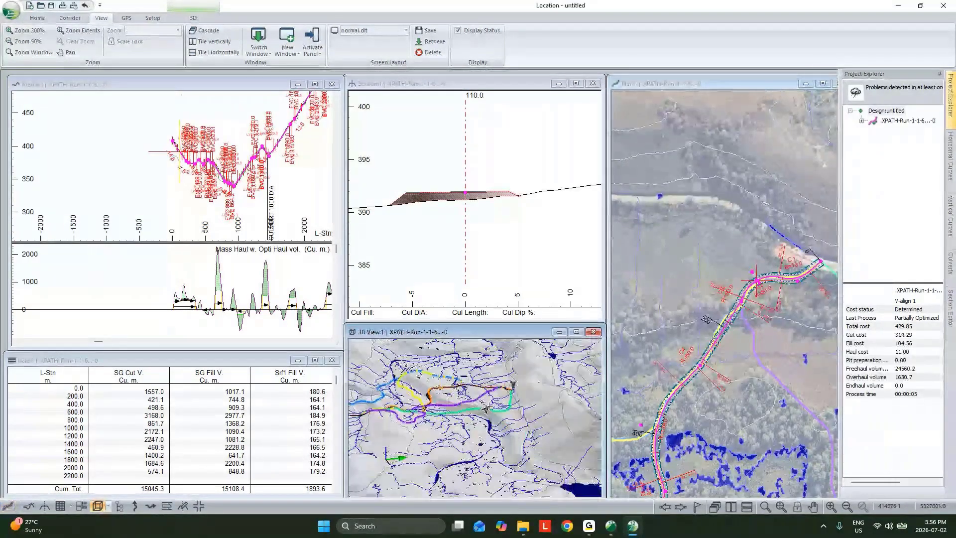
pyautogui.scroll(3, 498, 391)
pyautogui.click(577, 333)
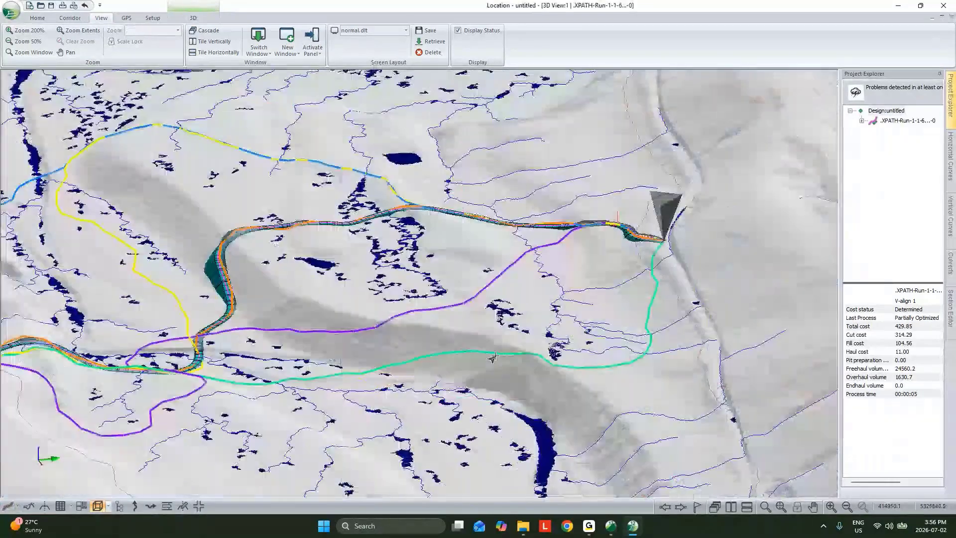
pyautogui.moveTo(494, 357); pyautogui.dragTo(525, 247)
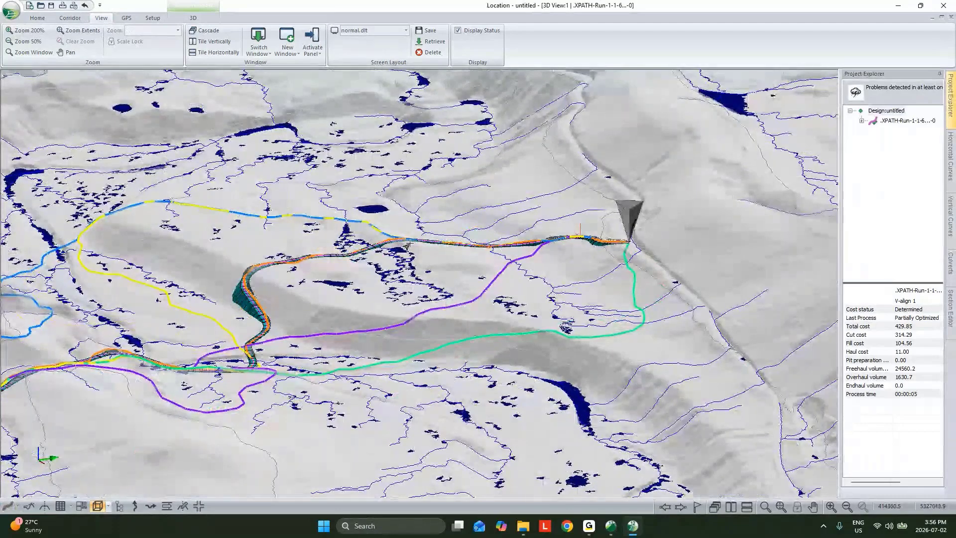
pyautogui.moveTo(351, 254); pyautogui.dragTo(484, 242)
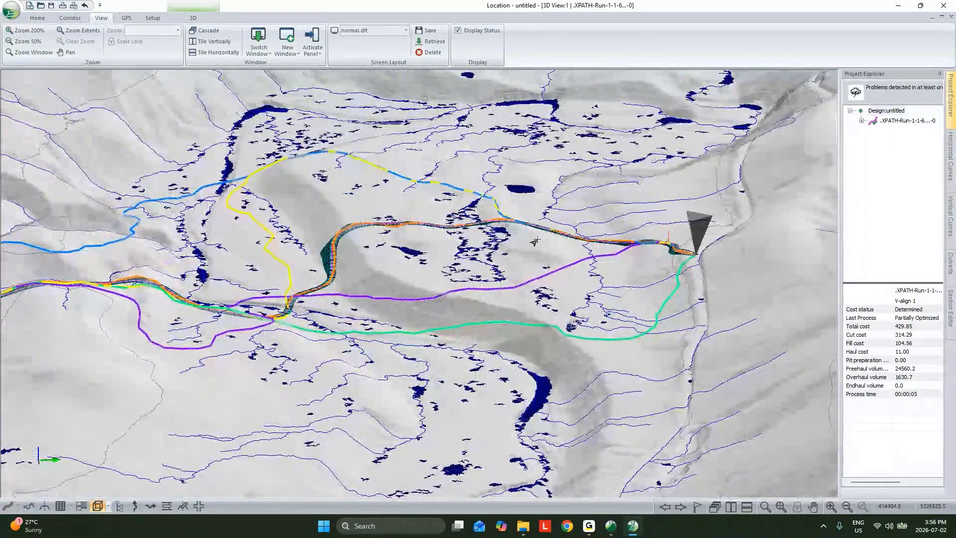
pyautogui.moveTo(520, 244); pyautogui.dragTo(446, 266)
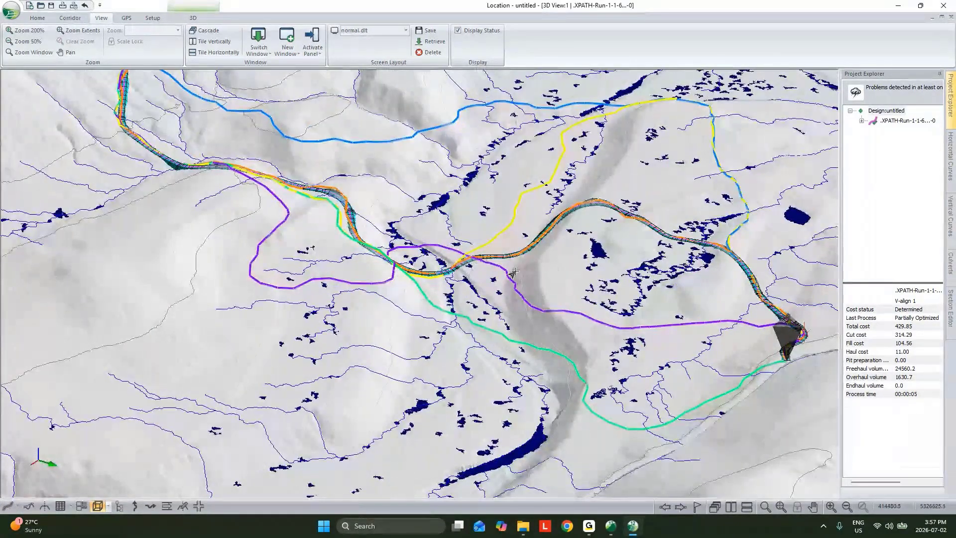
pyautogui.moveTo(519, 274)
pyautogui.click(941, 18)
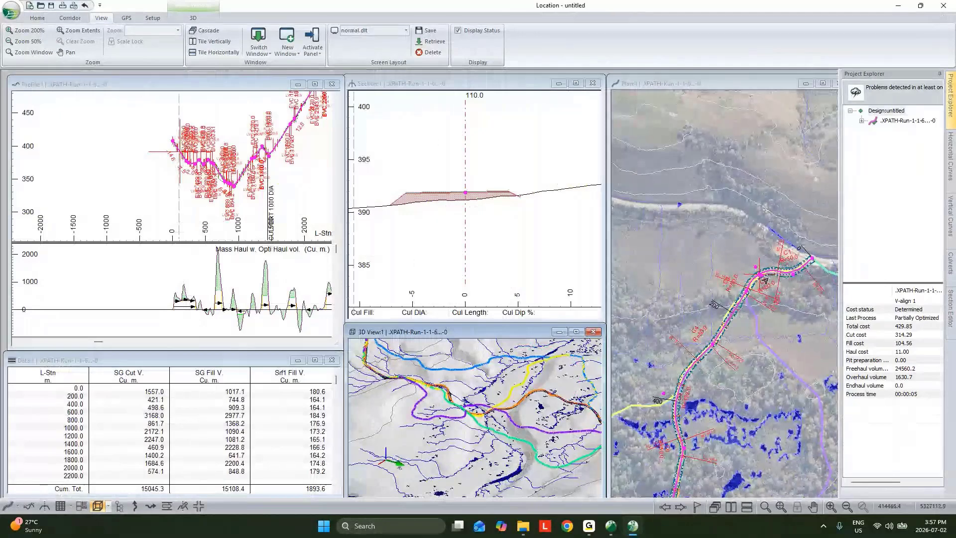
# Examine the start of the alignment in the plan, profile, and section windows.
pyautogui.scroll(2, 750, 293)
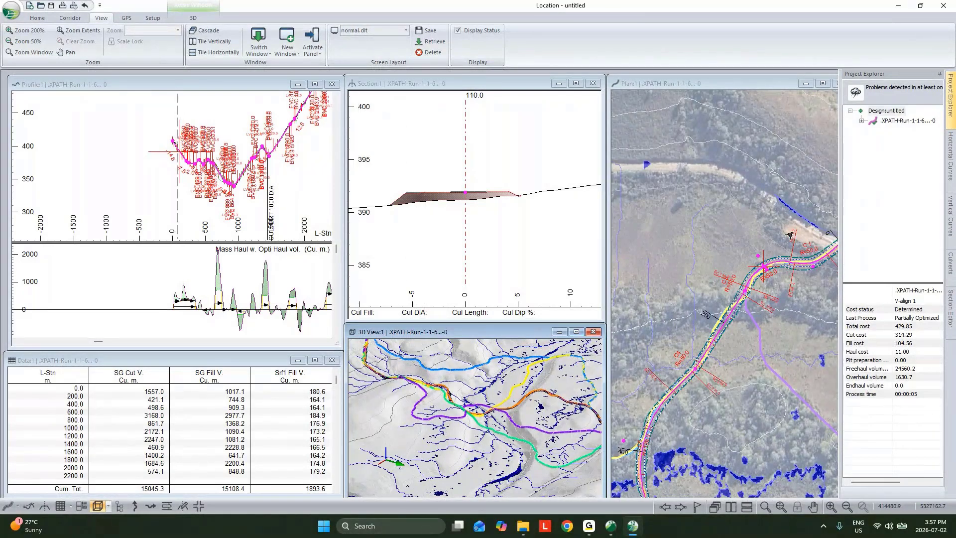
pyautogui.scroll(-1, 790, 234)
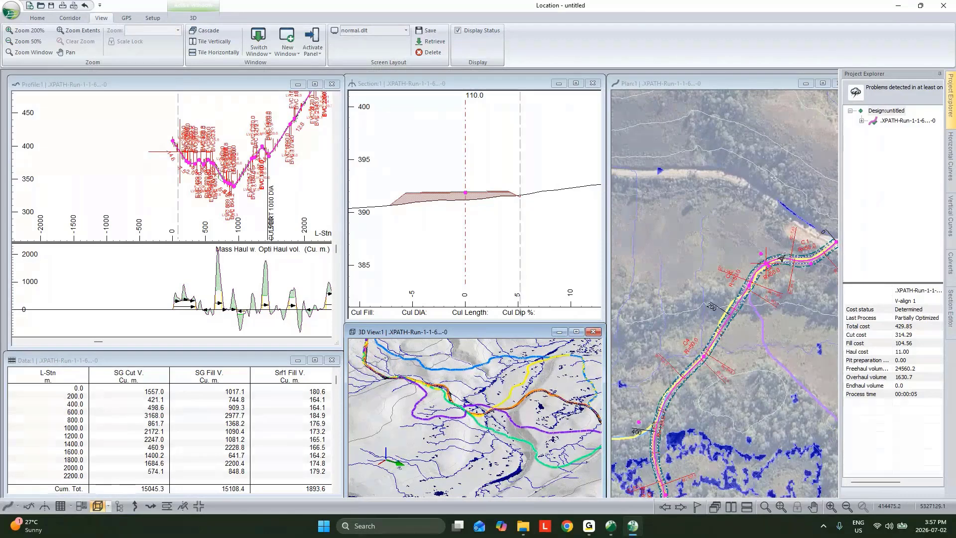
pyautogui.moveTo(782, 258)
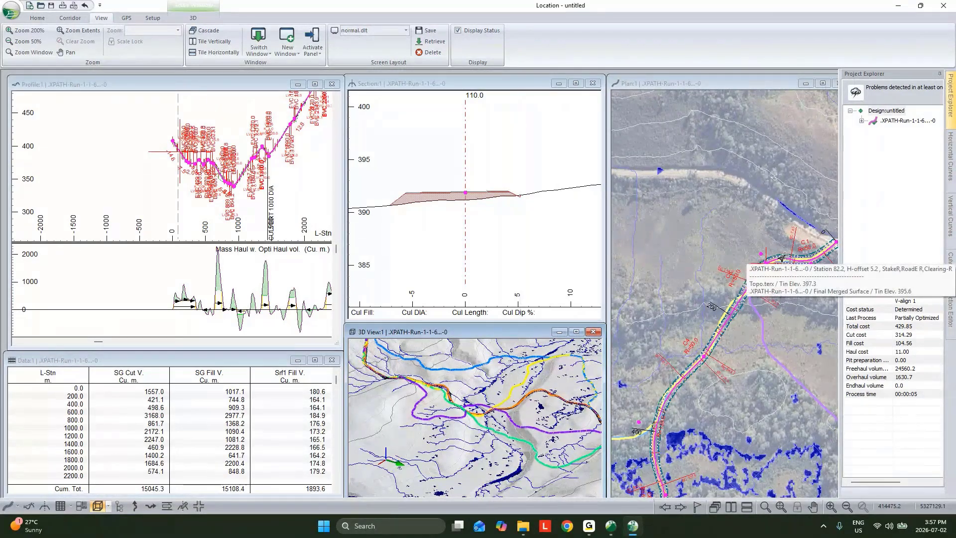
pyautogui.moveTo(784, 277); pyautogui.dragTo(761, 229, button='middle')
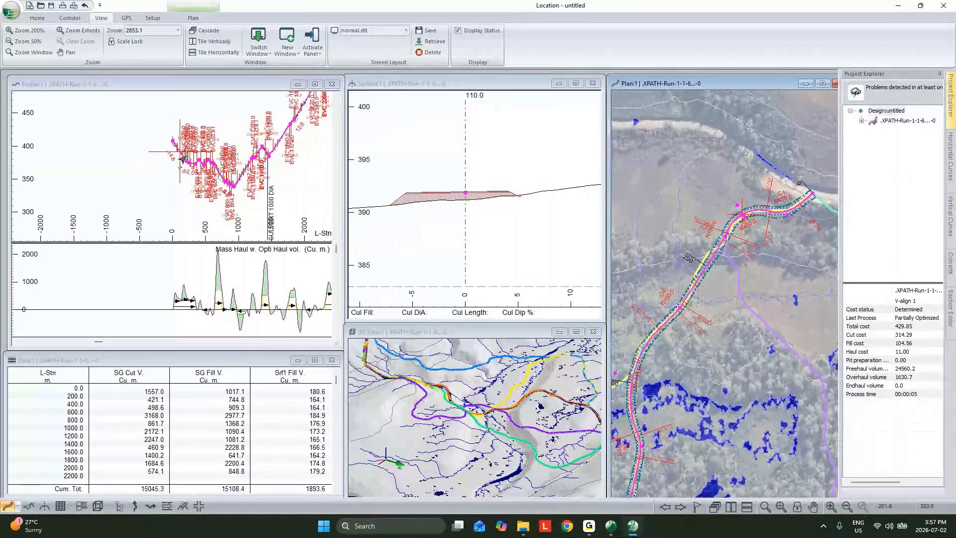
pyautogui.scroll(1, 181, 154)
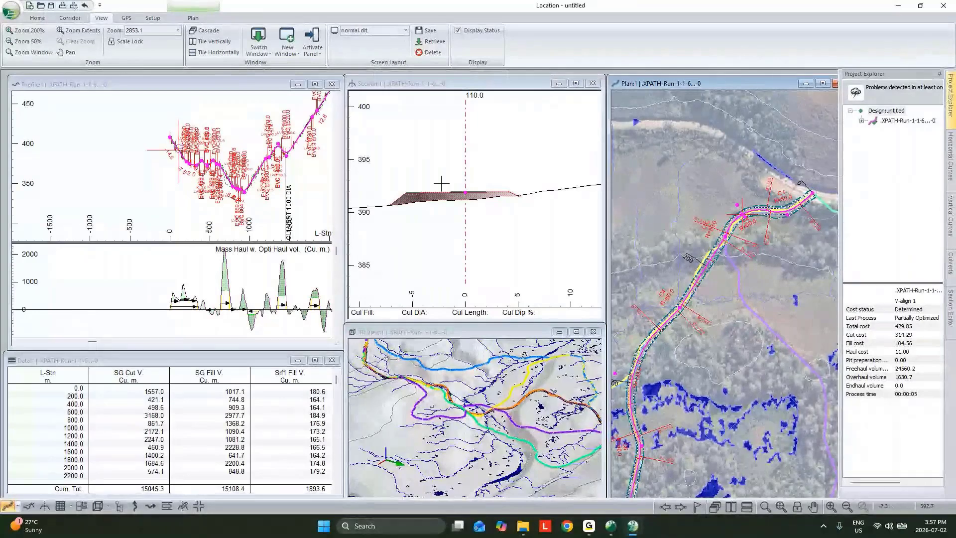
pyautogui.scroll(-1, 450, 184)
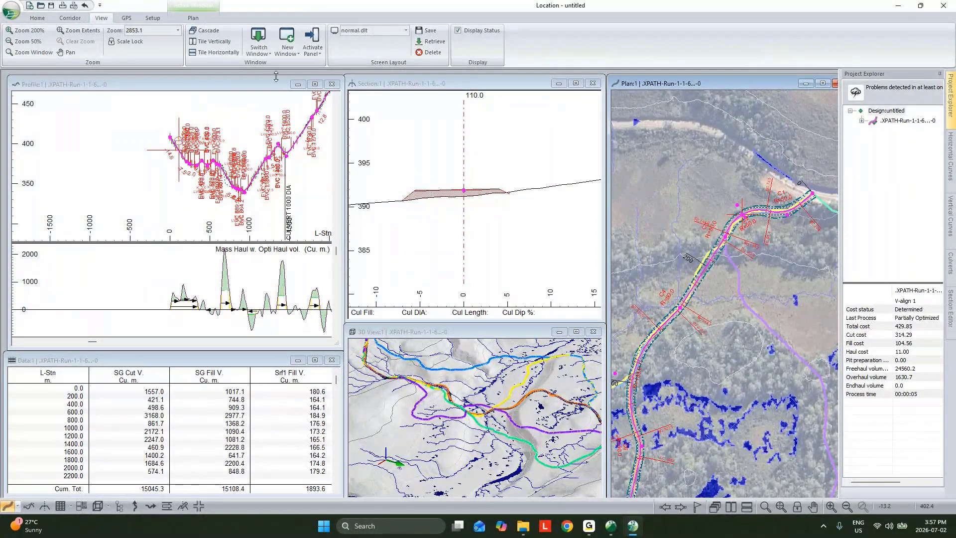
# Inspect the xx0 - Resource Low Volume template's cross-section in the Template Editor, and exit without changes.
pyautogui.click(39, 18)
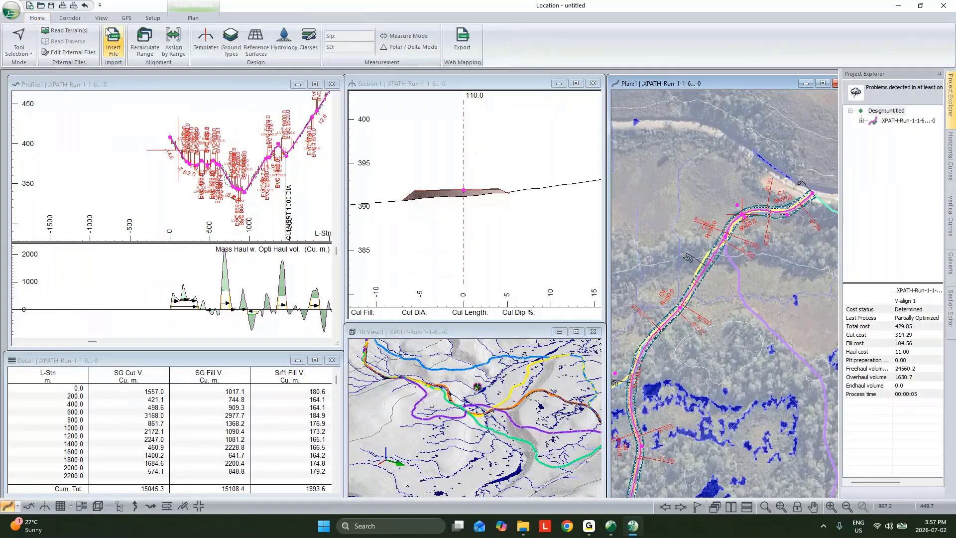
pyautogui.click(206, 39)
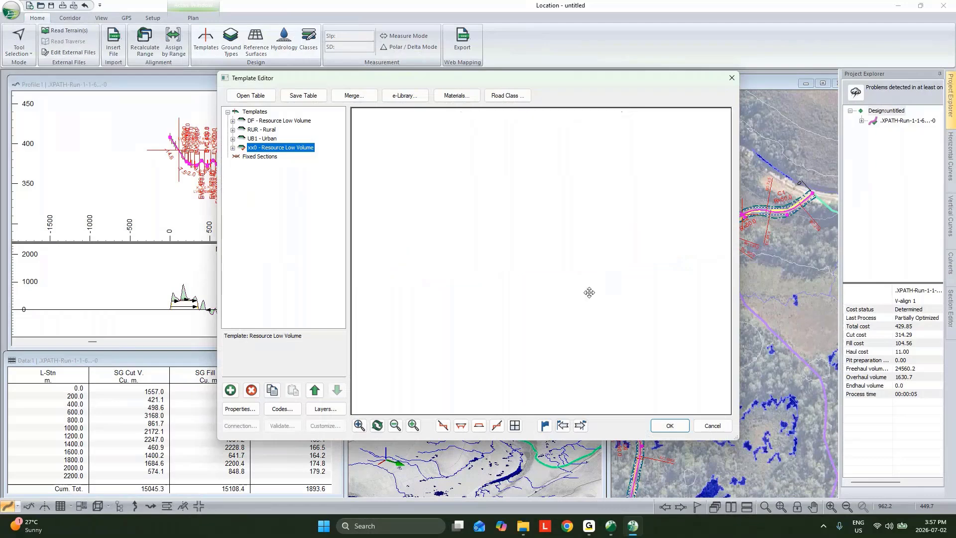
pyautogui.moveTo(558, 249)
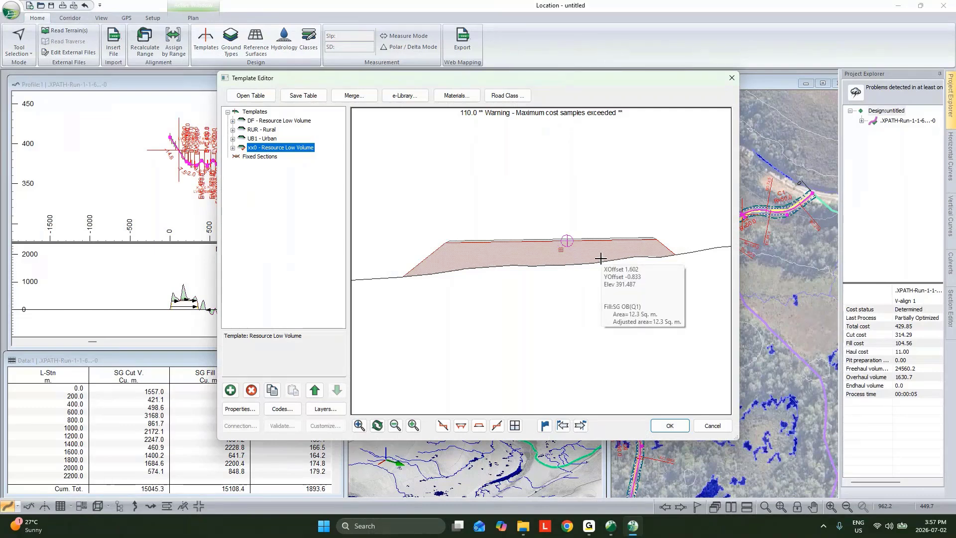
pyautogui.click(728, 431)
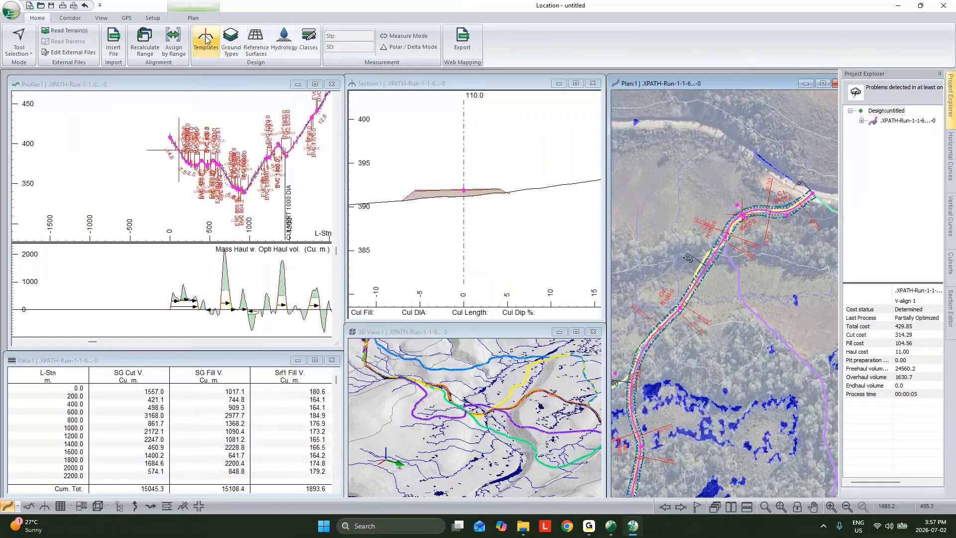
# Review the available SG fill materials under the alignment's range-assigned fill types, and exit without changes.
pyautogui.click(173, 42)
pyautogui.click(341, 149)
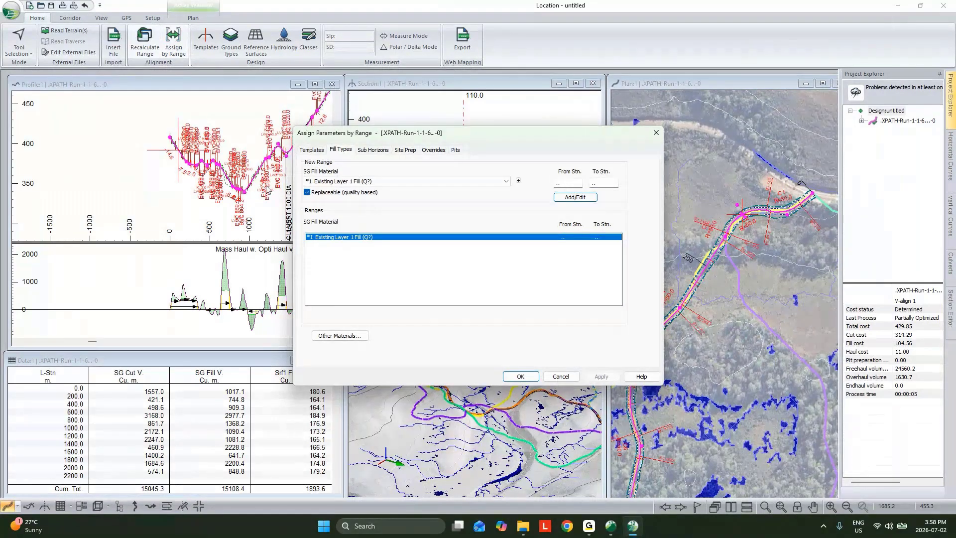
pyautogui.click(344, 181)
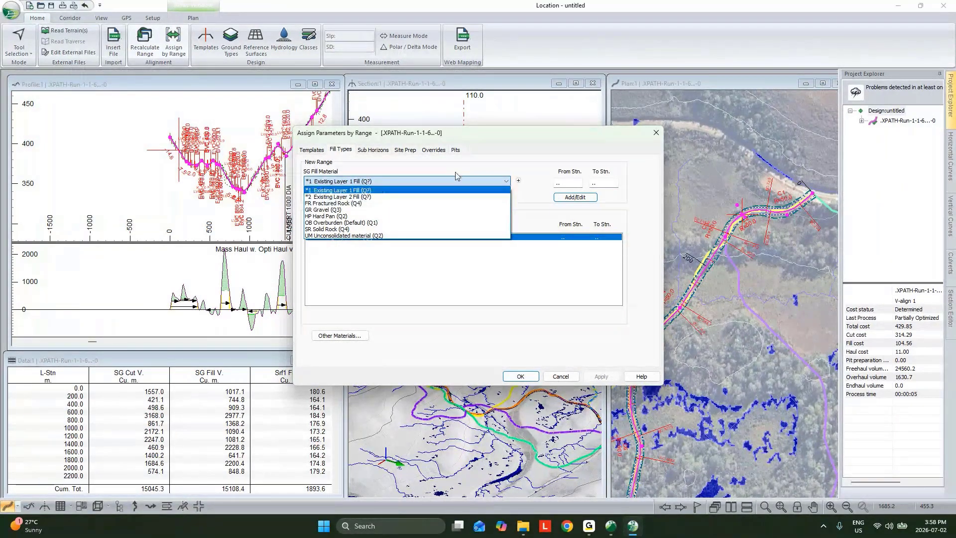
pyautogui.click(595, 364)
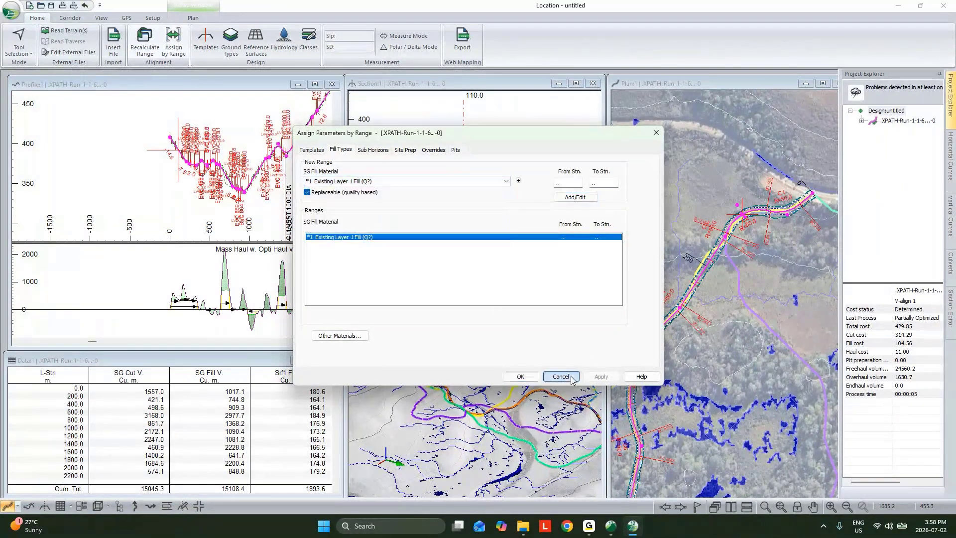
pyautogui.click(560, 376)
# Expand the alignment in the project tree, review the general vertical options of V-align 1, and cancel.
pyautogui.click(862, 121)
pyautogui.rightClick(899, 131)
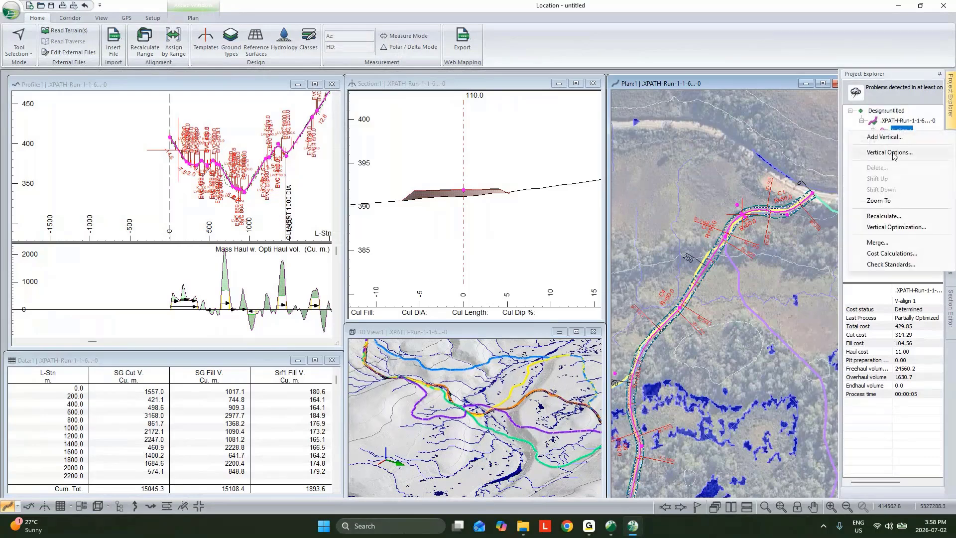
pyautogui.click(885, 153)
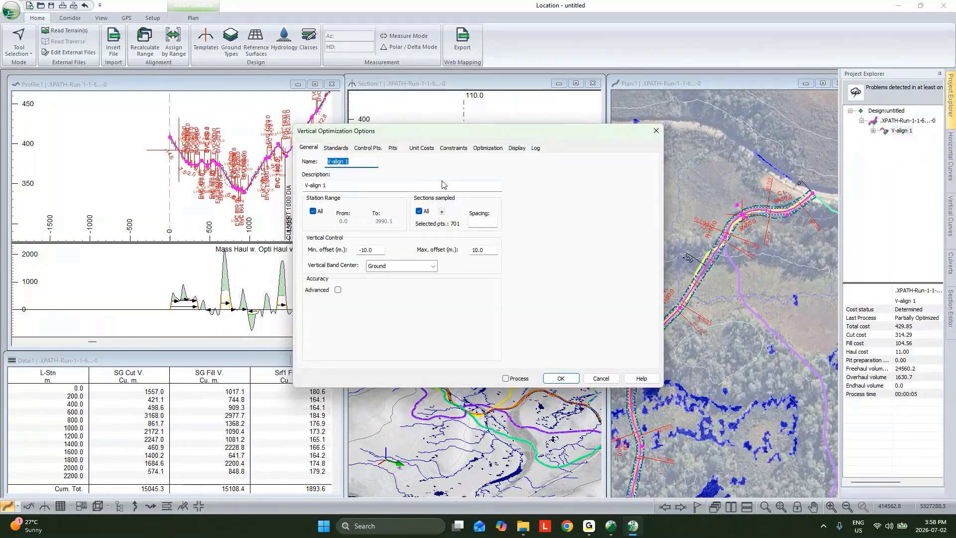
pyautogui.click(601, 379)
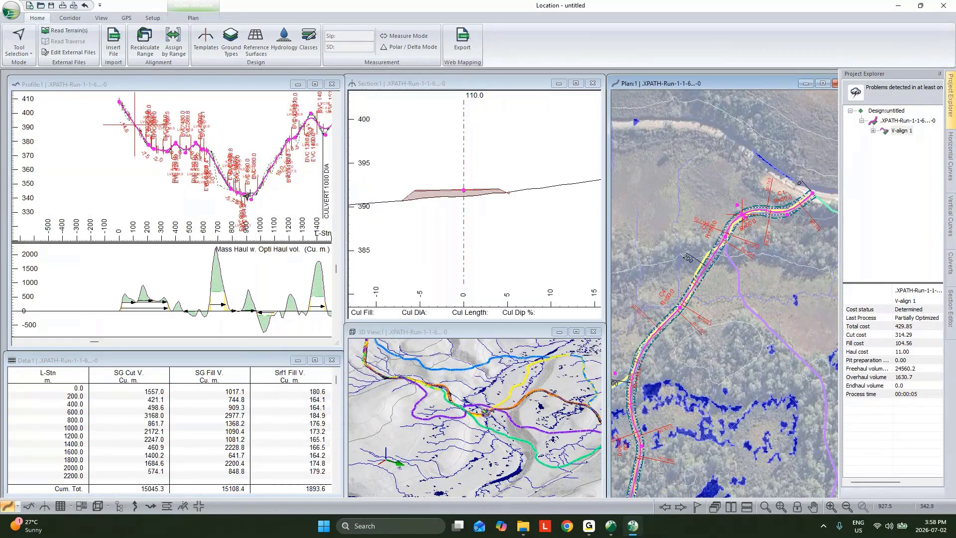
# Examine the profile's low section between about stations 800 and 950, making station 855 current to inspect its cross-section.
pyautogui.moveTo(248, 195)
pyautogui.scroll(3, 248, 196)
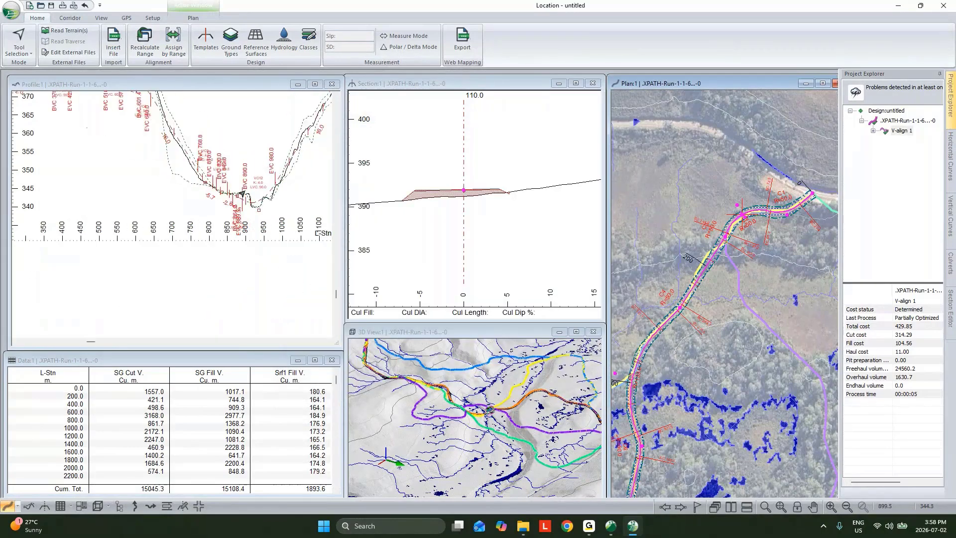
pyautogui.rightClick(255, 181)
pyautogui.click(294, 194)
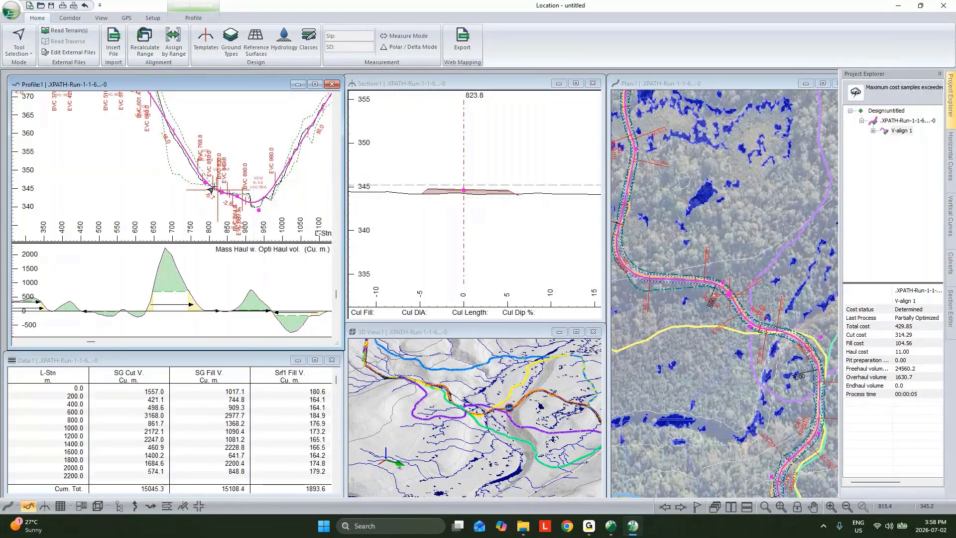
pyautogui.moveTo(209, 187); pyautogui.dragTo(260, 193)
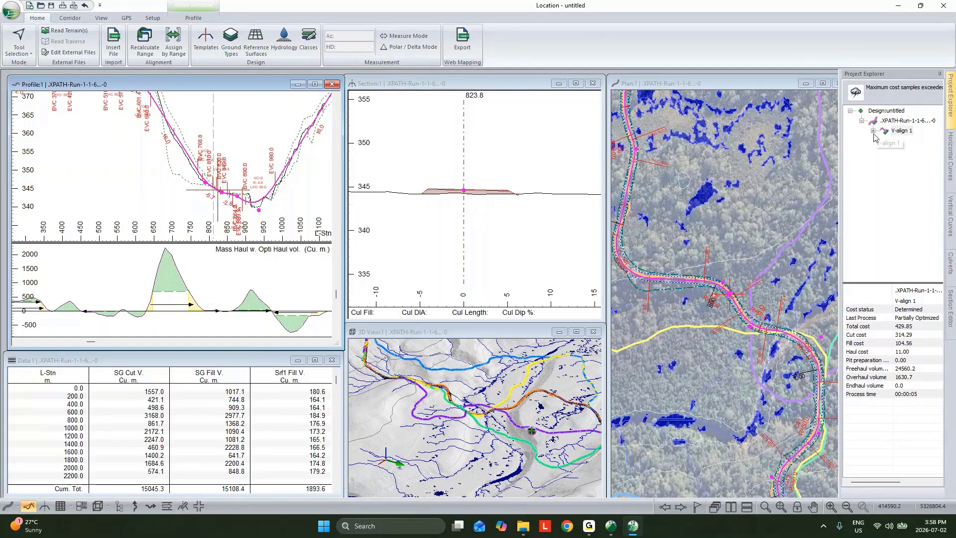
pyautogui.rightClick(902, 131)
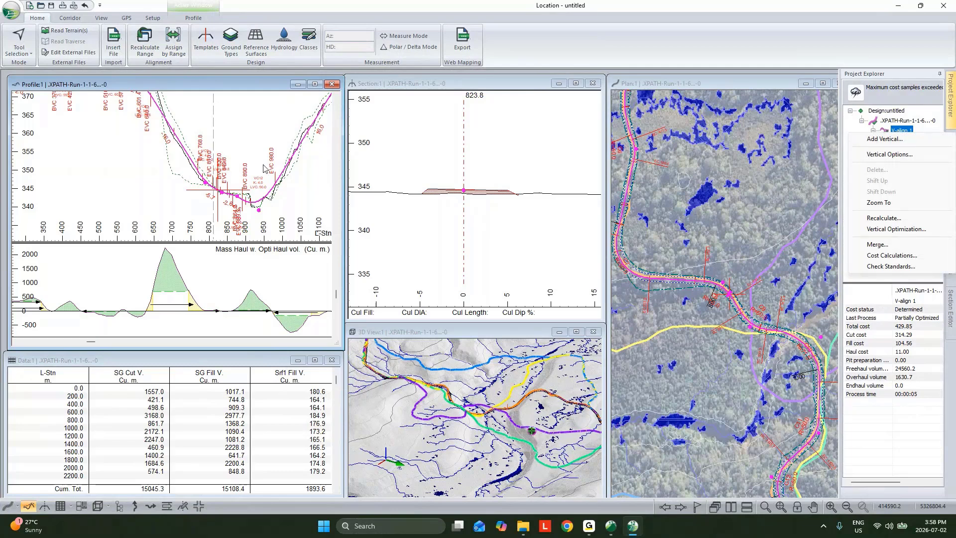
pyautogui.click(229, 197)
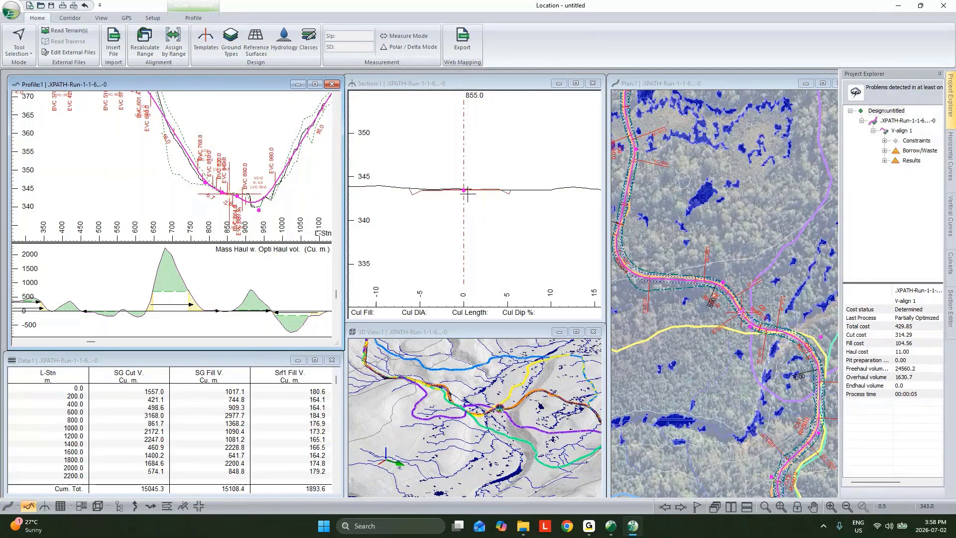
# Add an active minimum fill constraint of 1 m from station 850 to 950 in V-align 1's vertical options.
pyautogui.rightClick(900, 131)
pyautogui.click(889, 157)
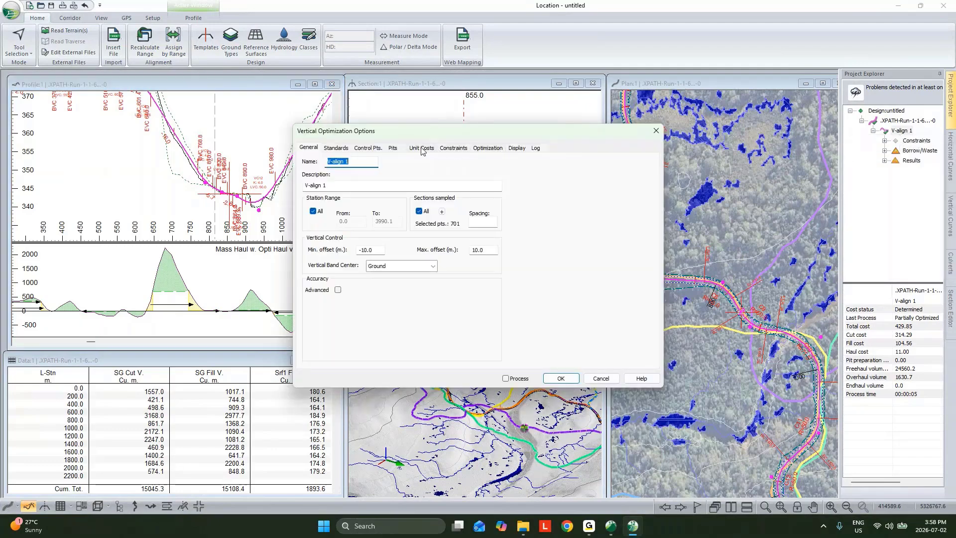
pyautogui.click(453, 148)
pyautogui.click(362, 158)
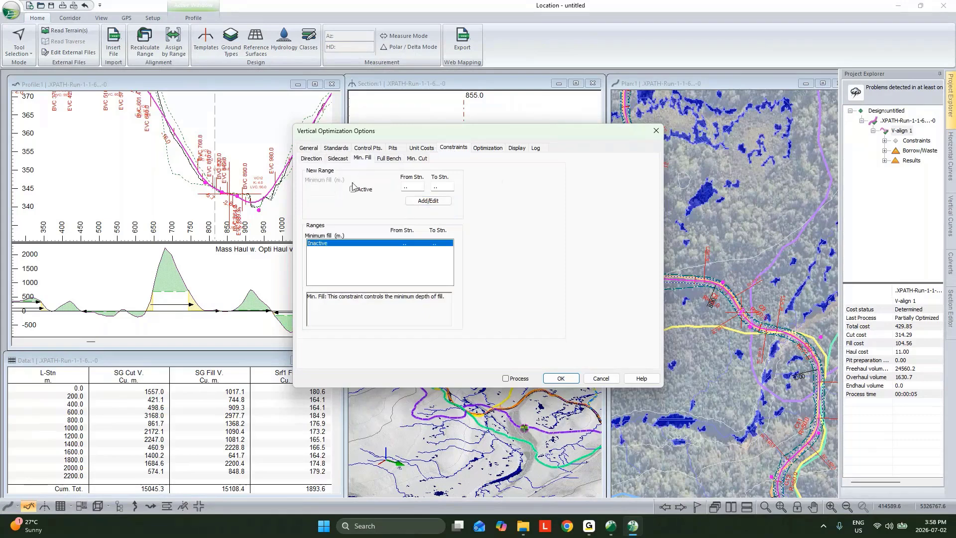
pyautogui.click(353, 190)
pyautogui.write('1')
pyautogui.click(409, 187)
pyautogui.write('850')
pyautogui.press('Tab')
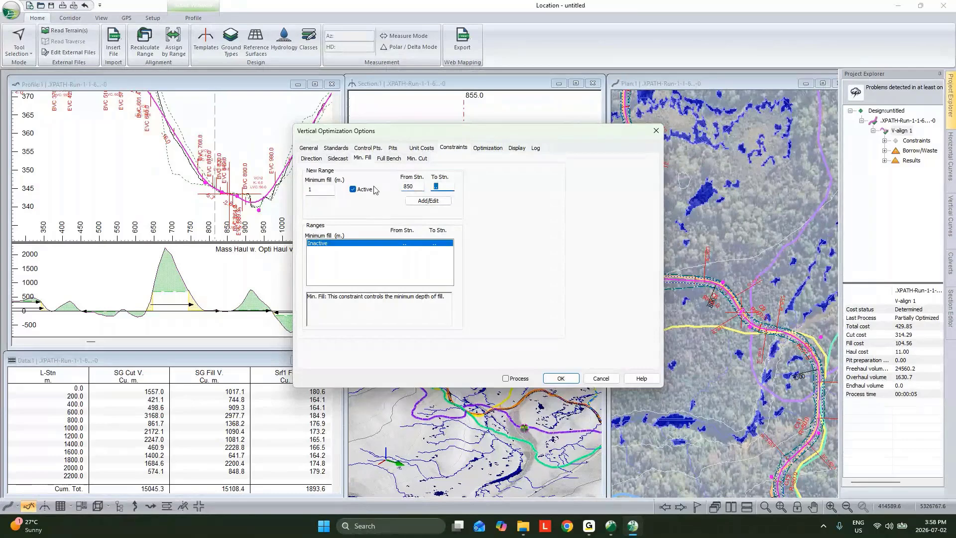
pyautogui.write('950')
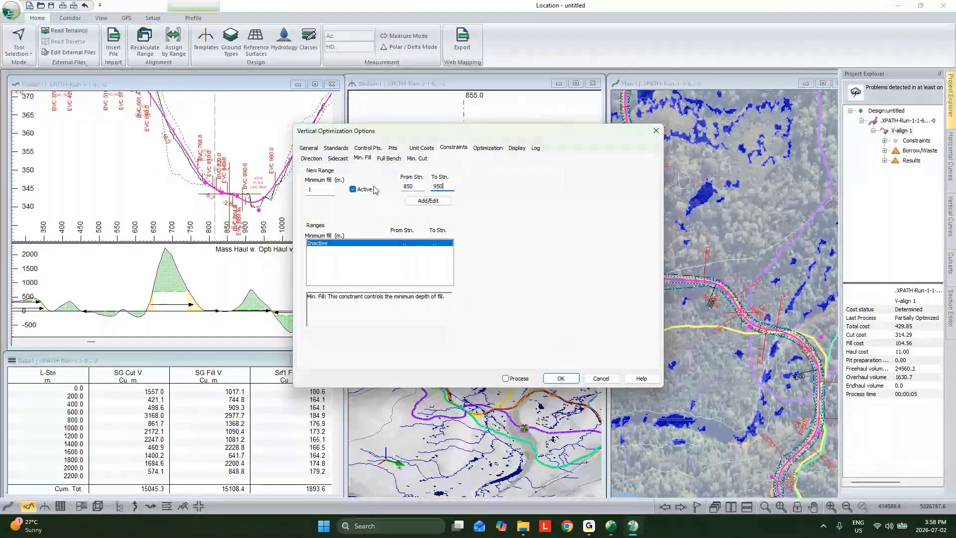
pyautogui.click(428, 200)
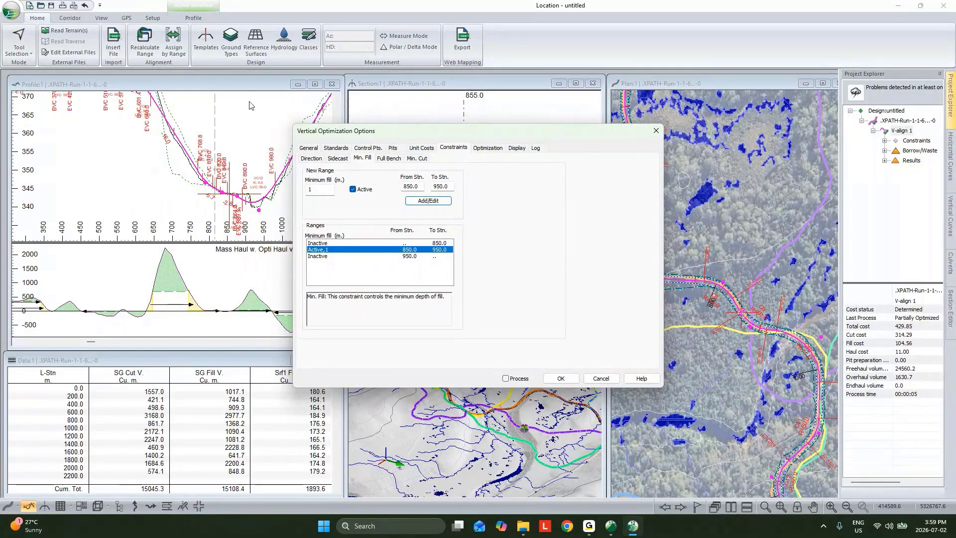
# Add a pit to the vertical optimization with its access station at 600.
pyautogui.click(392, 148)
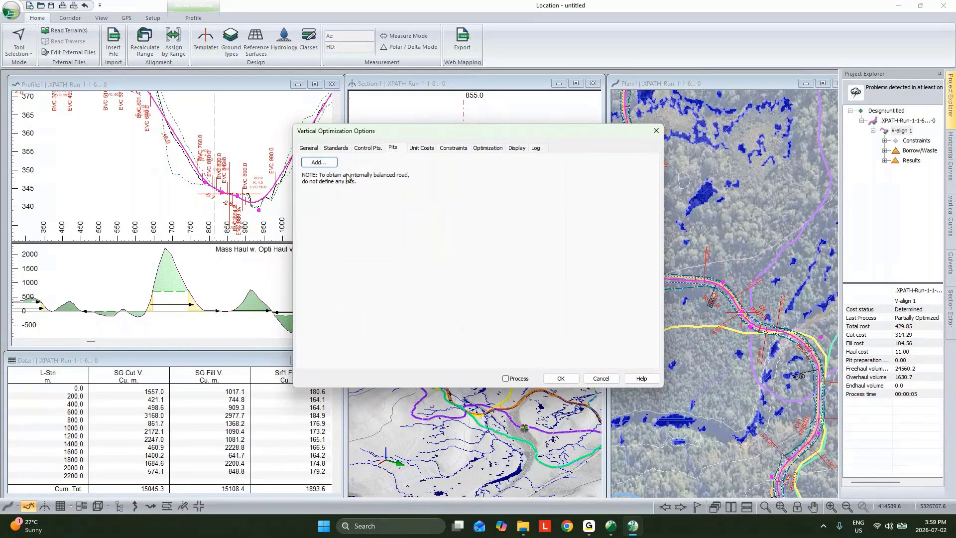
pyautogui.click(324, 166)
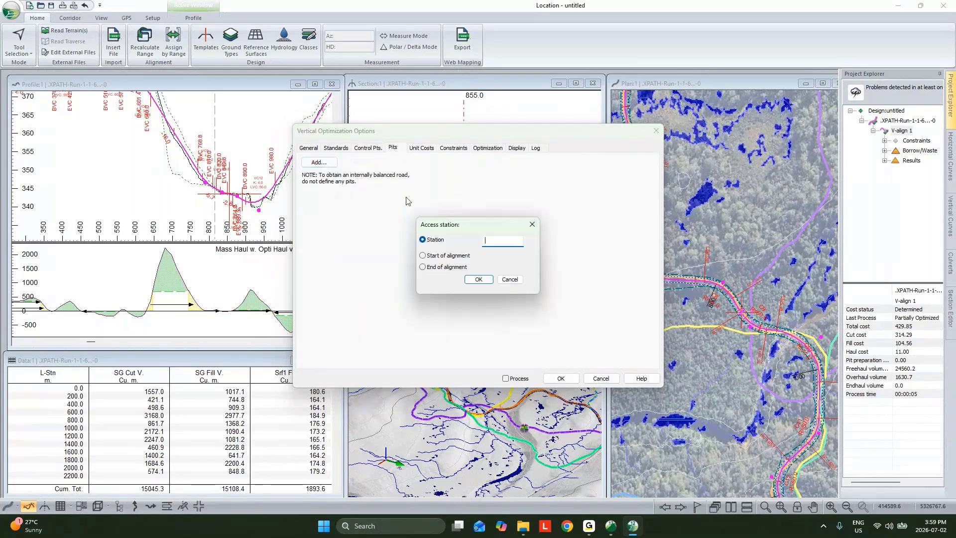
pyautogui.click(424, 256)
pyautogui.click(422, 240)
pyautogui.write('600')
pyautogui.click(473, 280)
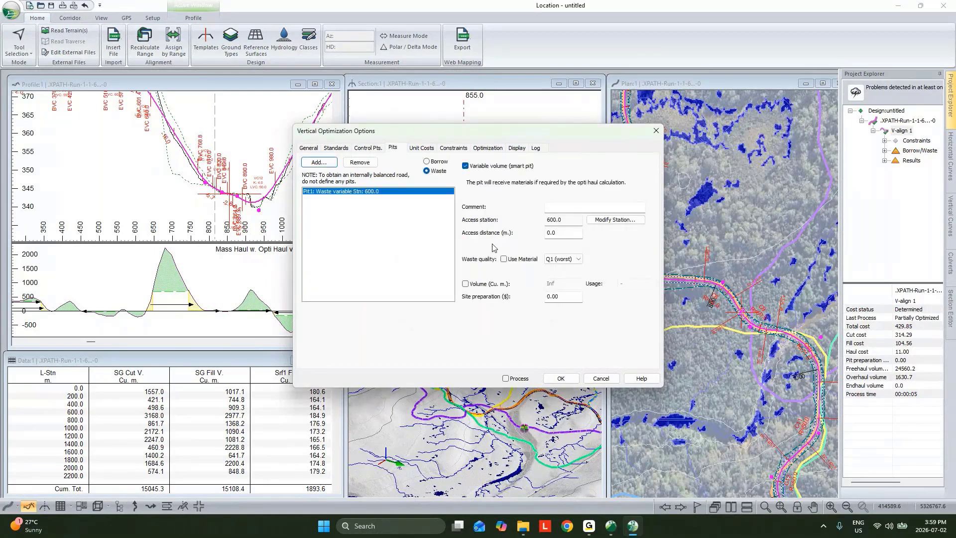
# Make the pit at station 600 a borrow pit supplying GR material.
pyautogui.click(431, 163)
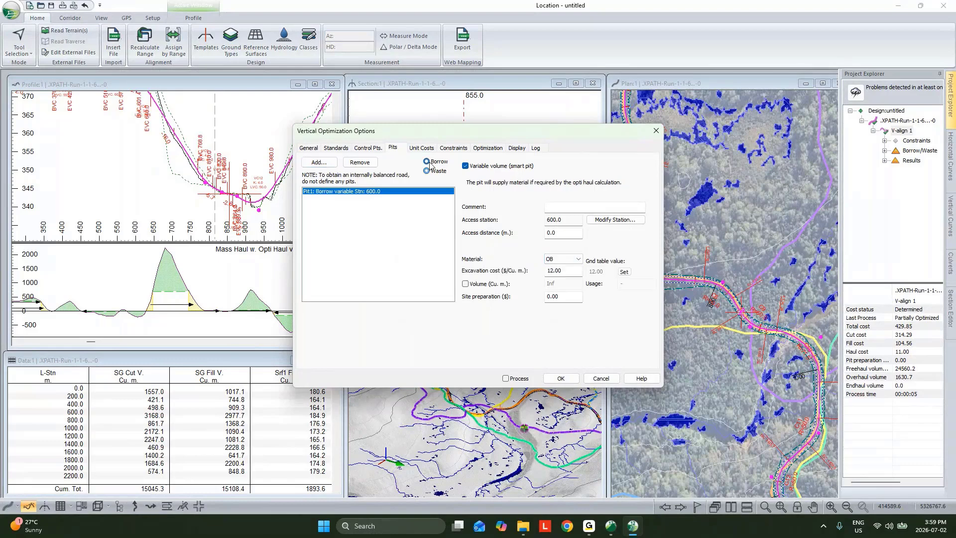
pyautogui.click(559, 260)
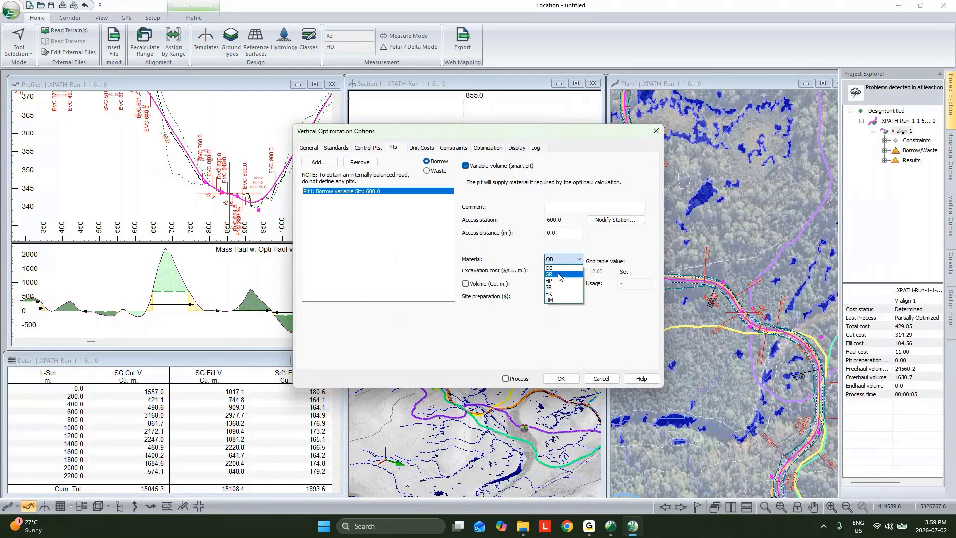
pyautogui.click(560, 274)
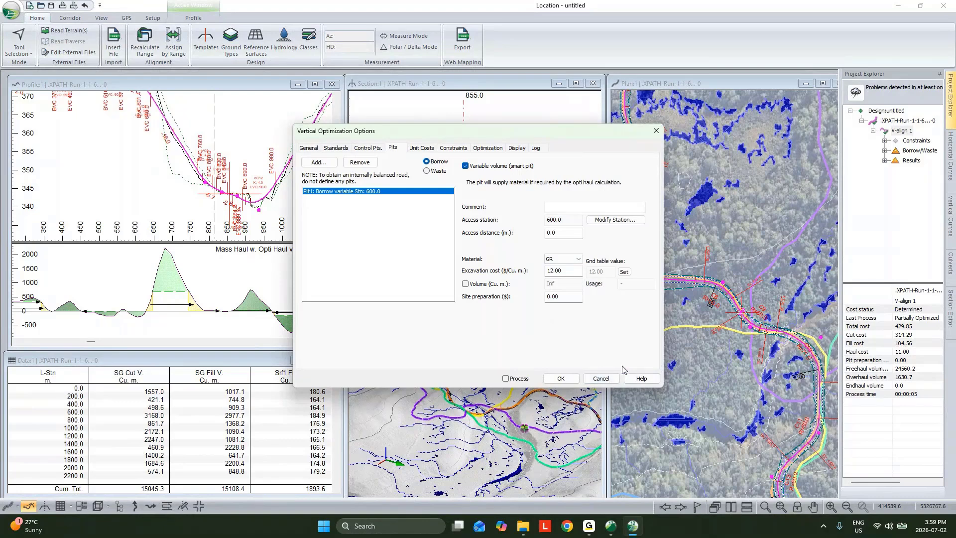
# Add a constraint that forces material movement forward from station 800 to 950.
pyautogui.click(458, 148)
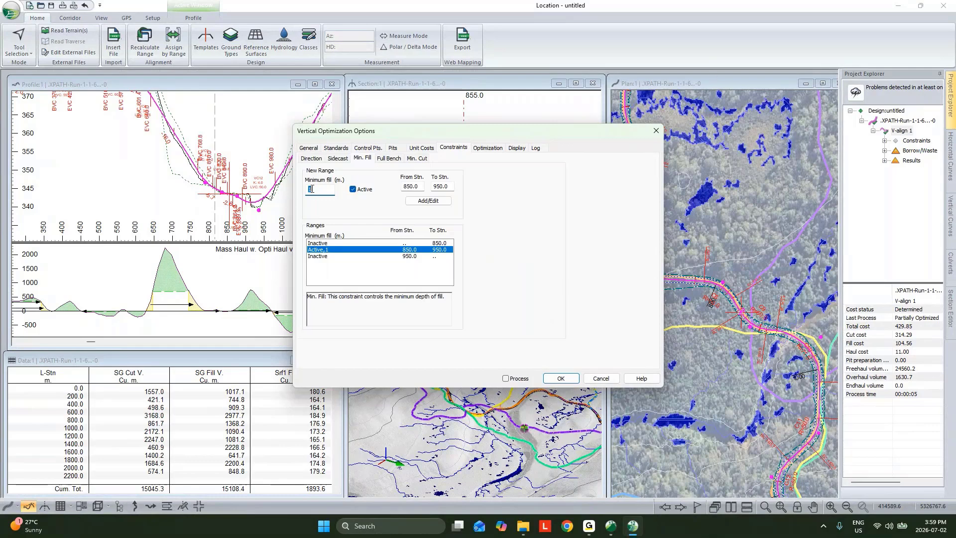
pyautogui.click(312, 160)
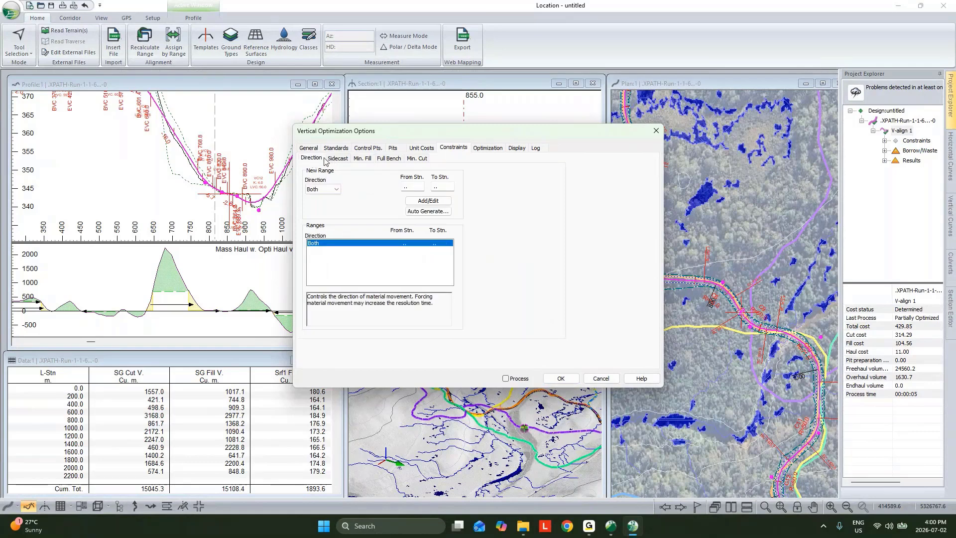
pyautogui.click(321, 189)
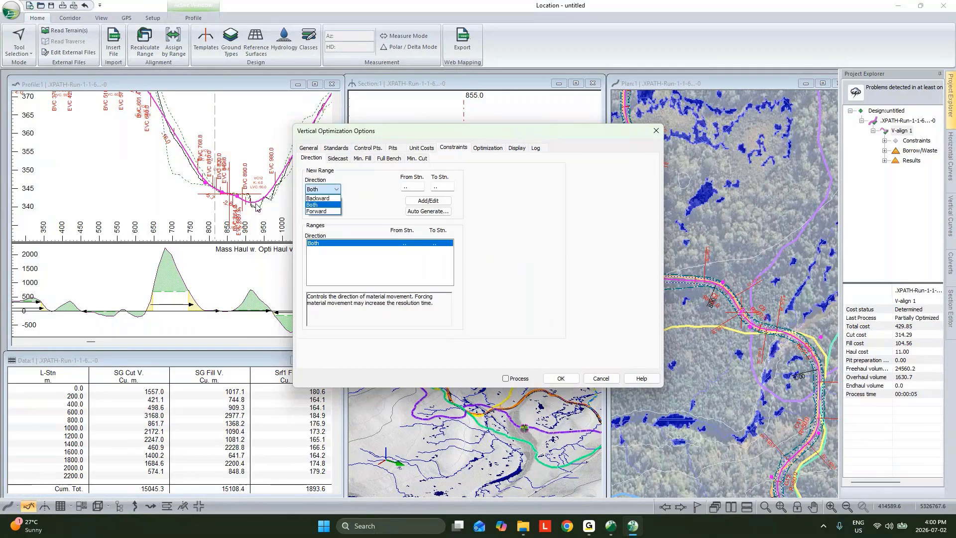
pyautogui.click(316, 201)
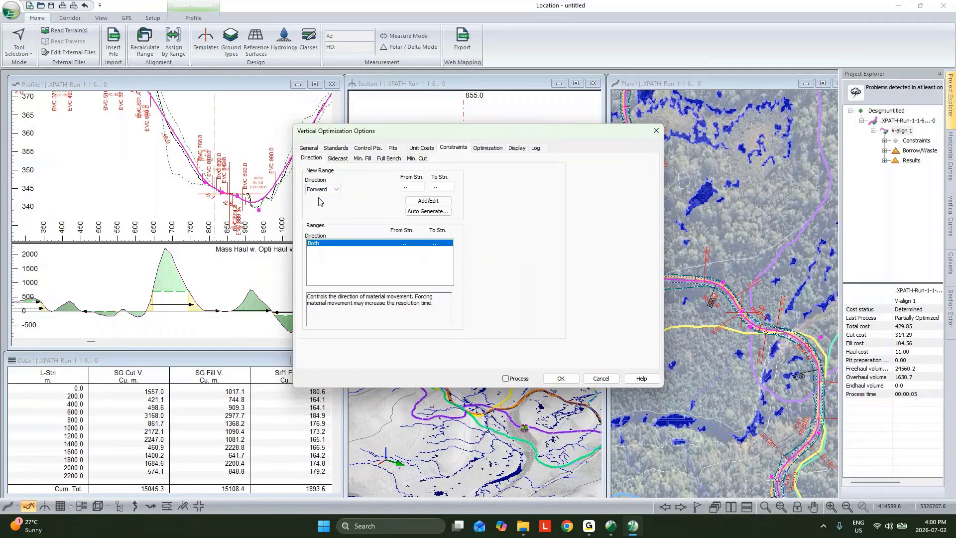
pyautogui.click(411, 187)
pyautogui.write('800')
pyautogui.click(436, 185)
pyautogui.write('950')
pyautogui.click(433, 201)
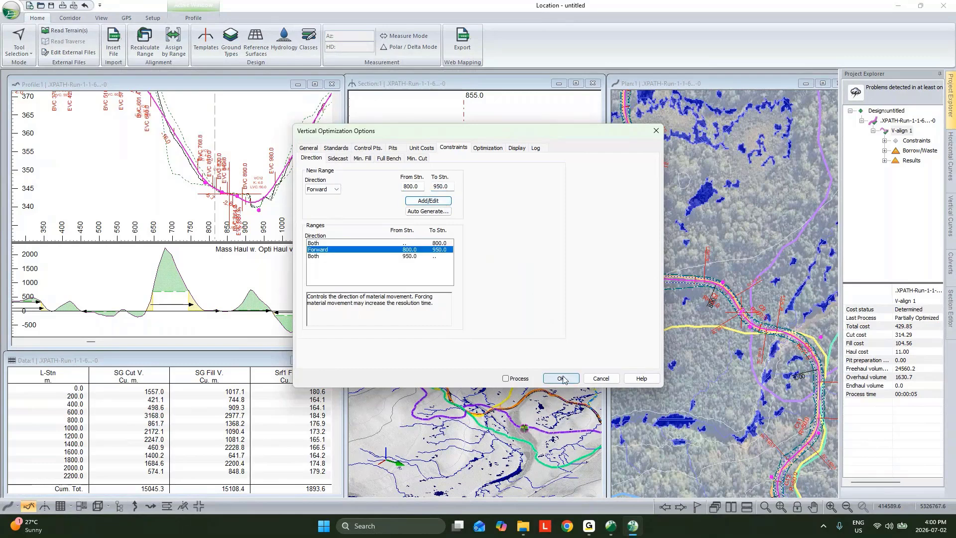